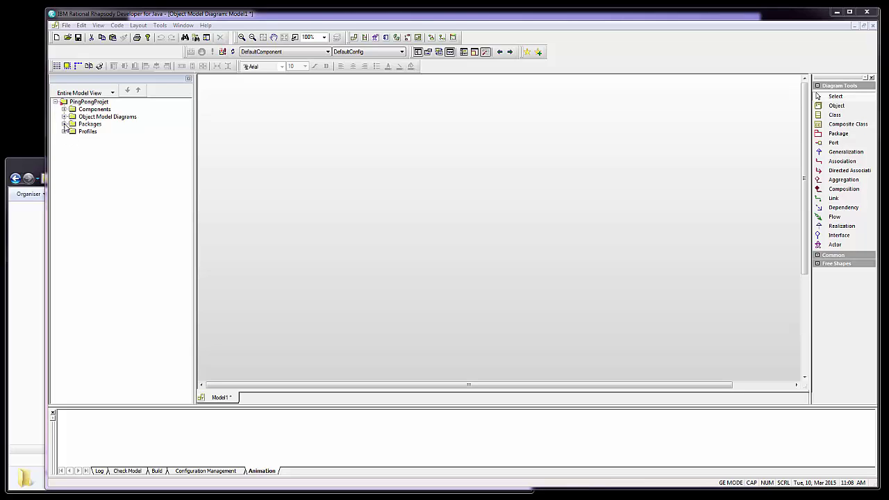
Step: Add a class named Ping to the Default package
{"action": "left_click", "coordinate": [64, 124]}
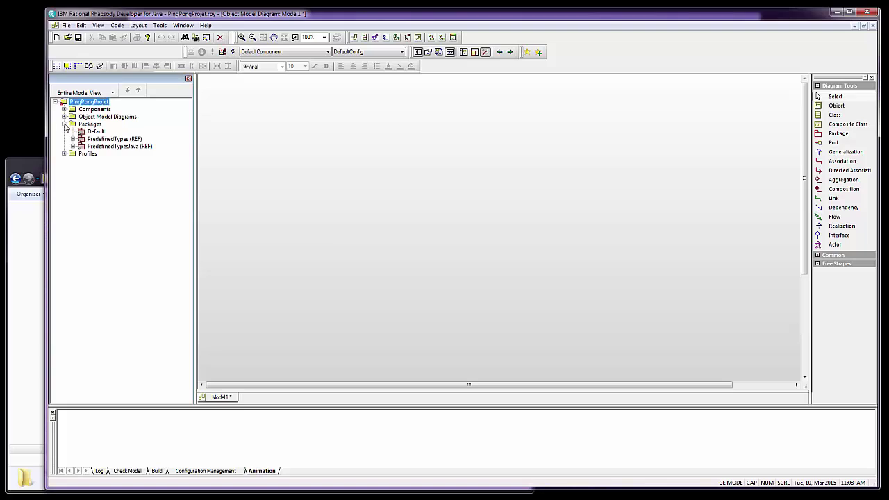
{"action": "left_click", "coordinate": [81, 133]}
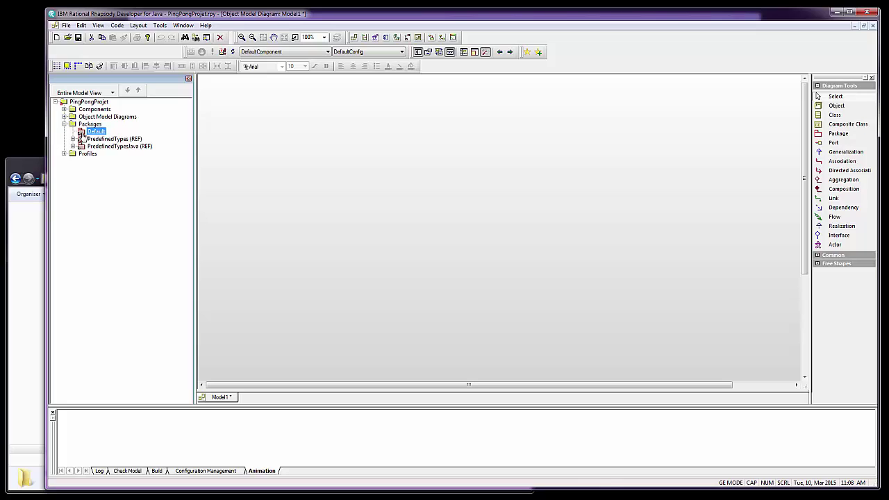
{"action": "right_click", "coordinate": [82, 133]}
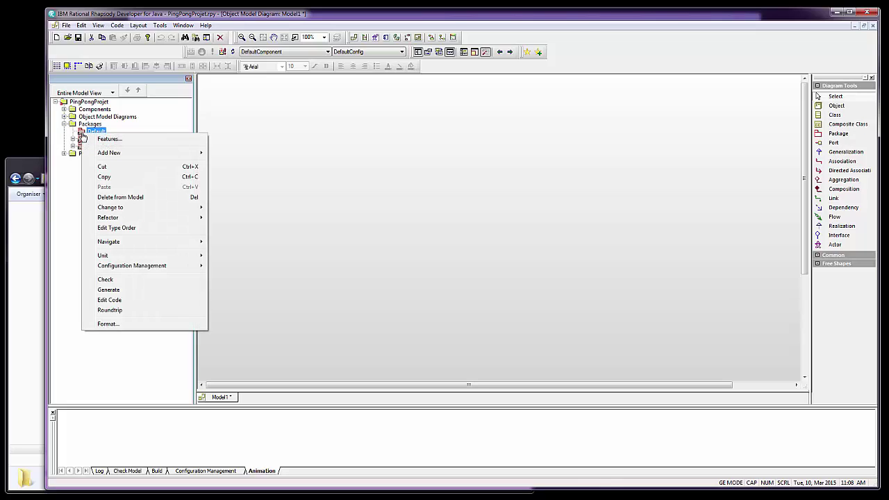
{"action": "mouse_move", "coordinate": [143, 155]}
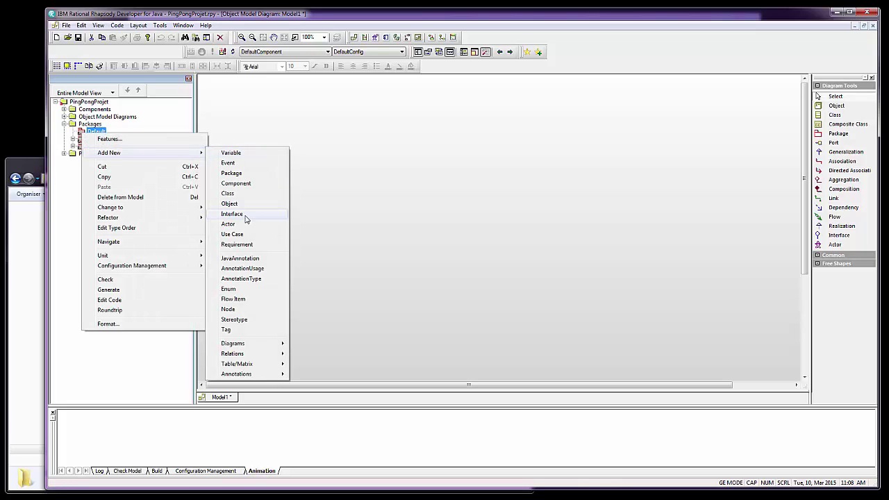
{"action": "left_click", "coordinate": [232, 195]}
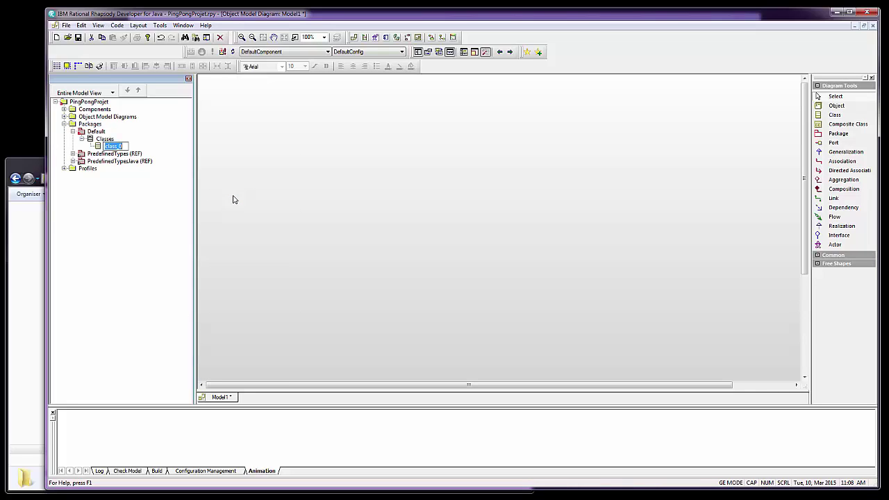
{"action": "type", "text": "Ping"}
{"action": "key", "text": "Return"}
Step: Add a second class named Pong to the Default package's classes
{"action": "left_click", "coordinate": [90, 139]}
{"action": "right_click", "coordinate": [90, 139]}
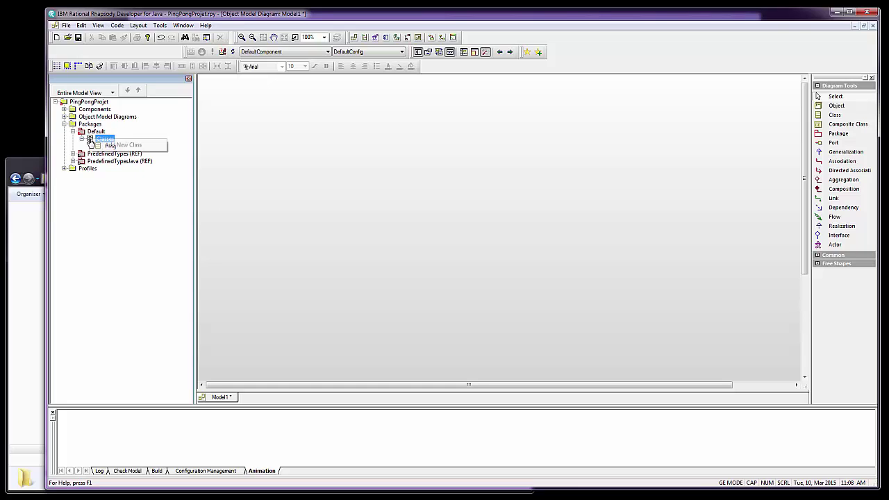
{"action": "left_click", "coordinate": [122, 144]}
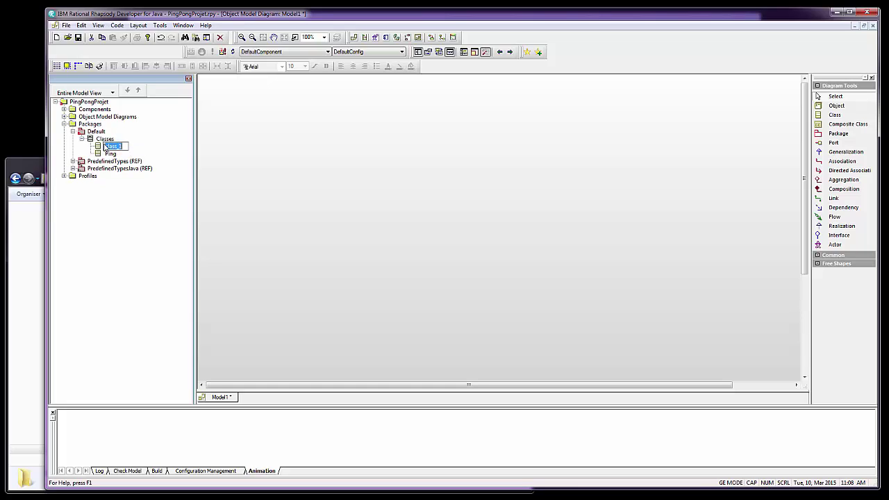
{"action": "type", "text": "Pong"}
{"action": "key", "text": "Return"}
Step: Create an object model diagram named diagrammeClassePingEtPong in the Default package
{"action": "left_click", "coordinate": [82, 133]}
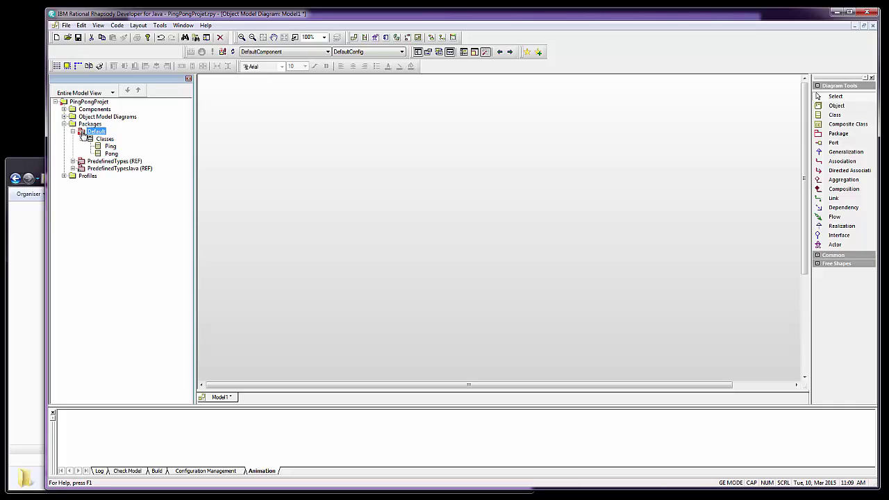
{"action": "right_click", "coordinate": [81, 133]}
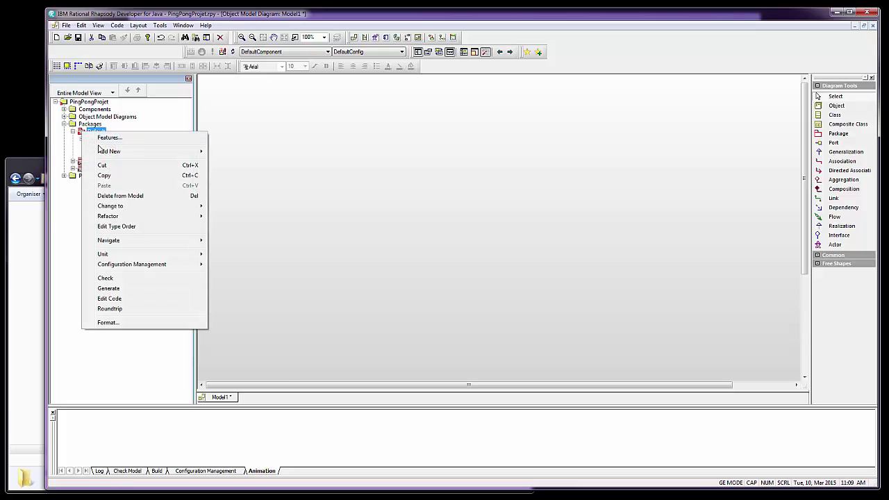
{"action": "mouse_move", "coordinate": [108, 153]}
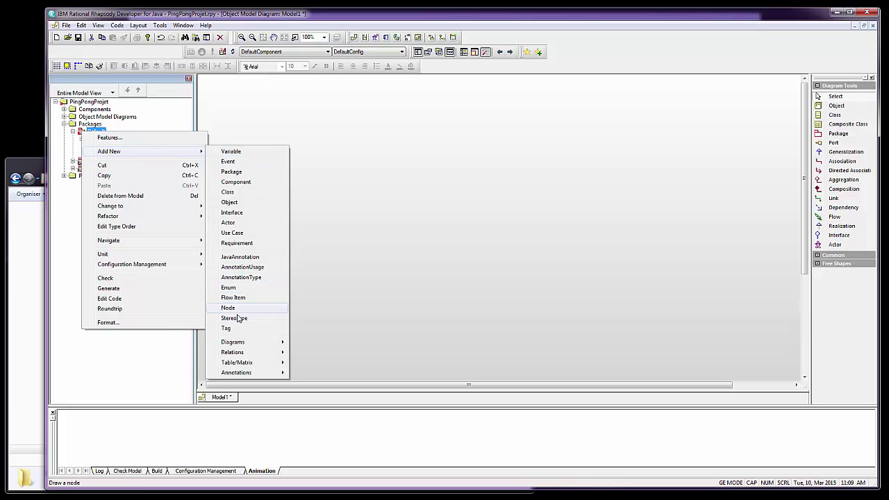
{"action": "mouse_move", "coordinate": [236, 343]}
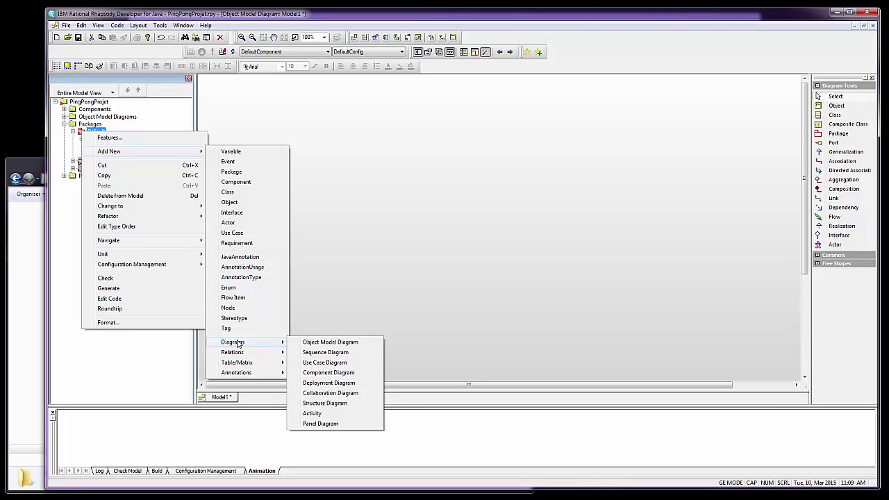
{"action": "left_click", "coordinate": [323, 343]}
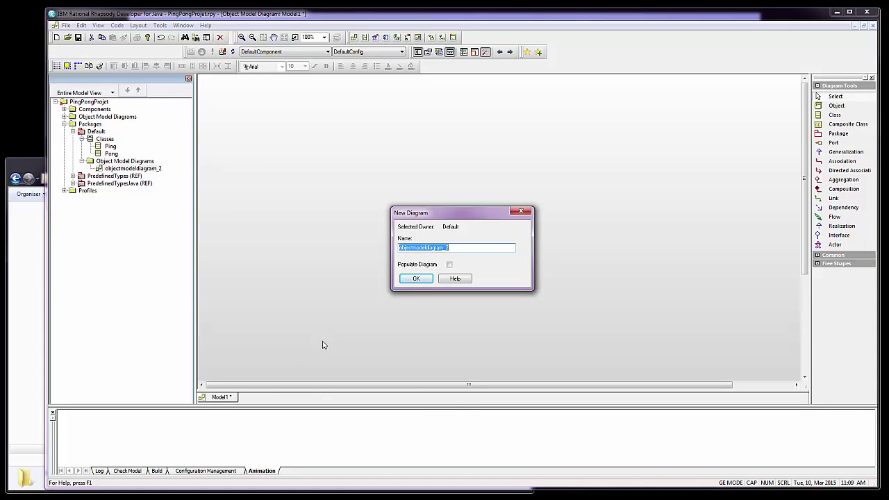
{"action": "type", "text": "diagrammeClassePingEtPong"}
{"action": "key", "text": "Return"}
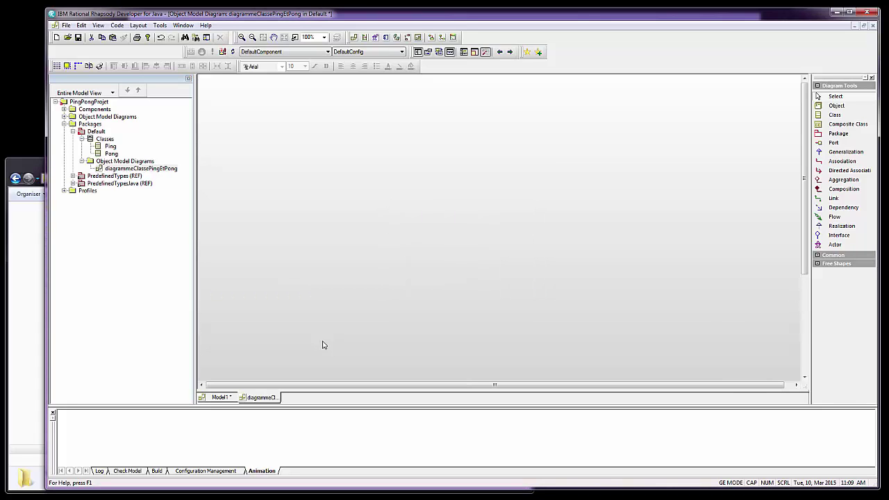
Step: Place the existing Ping and Pong classes side by side on the new object model diagram
{"action": "left_click_drag", "start_coordinate": [139, 168], "coordinate": [327, 154]}
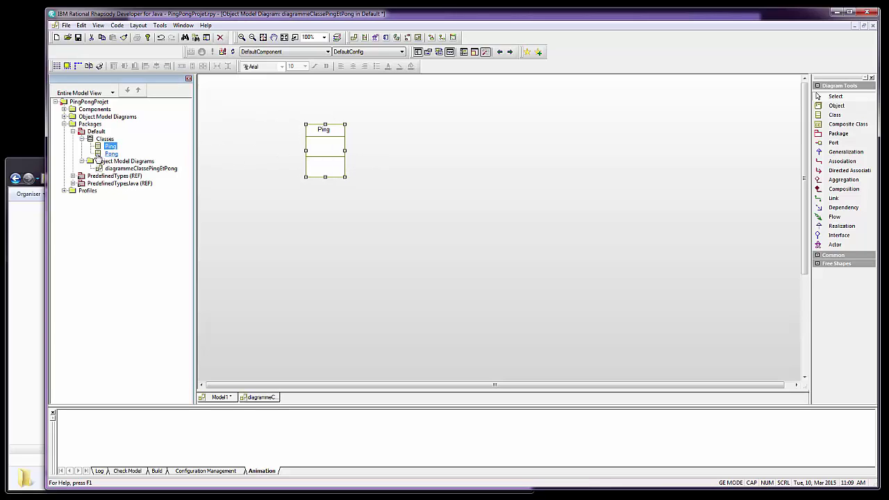
{"action": "left_click_drag", "start_coordinate": [111, 153], "coordinate": [438, 156]}
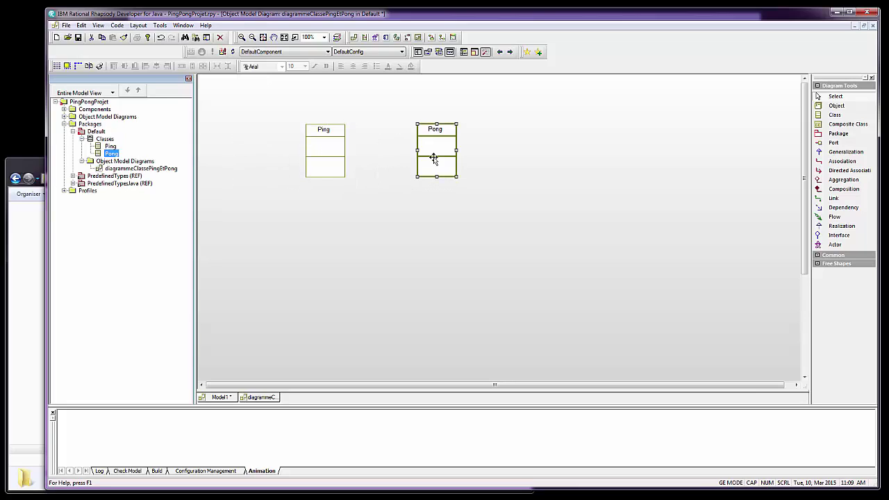
{"action": "left_click", "coordinate": [410, 207]}
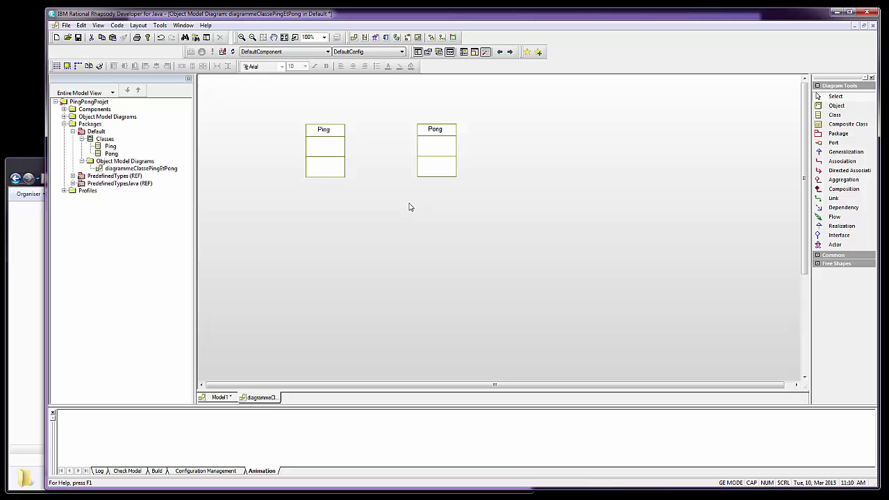
Step: Draw an association from the Ping class to the Pong class, leaving its name empty
{"action": "left_click", "coordinate": [834, 163]}
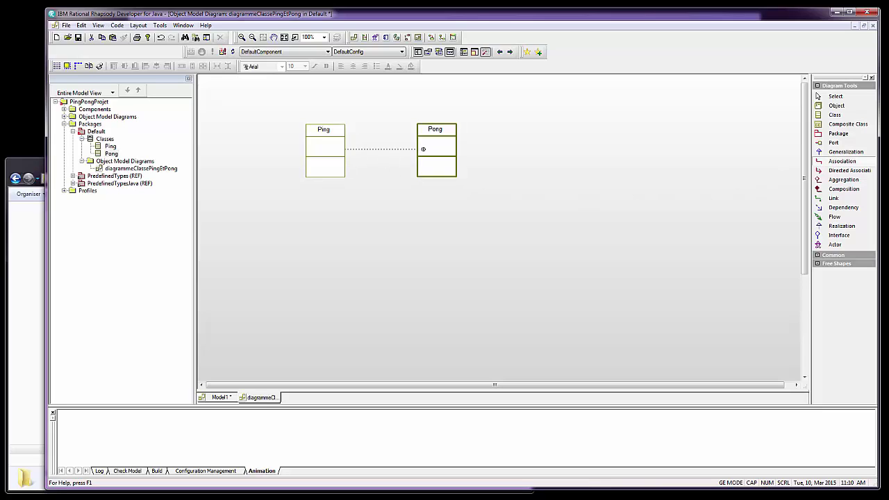
{"action": "left_click", "coordinate": [420, 149]}
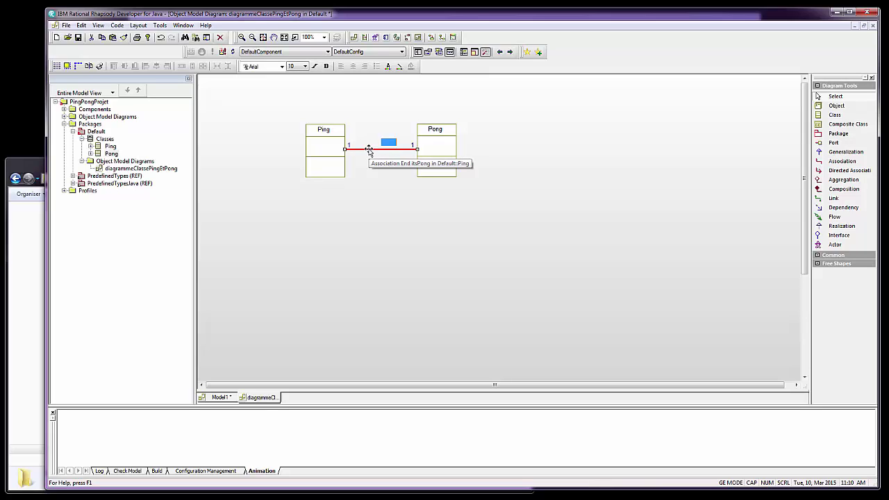
{"action": "key", "text": "Return"}
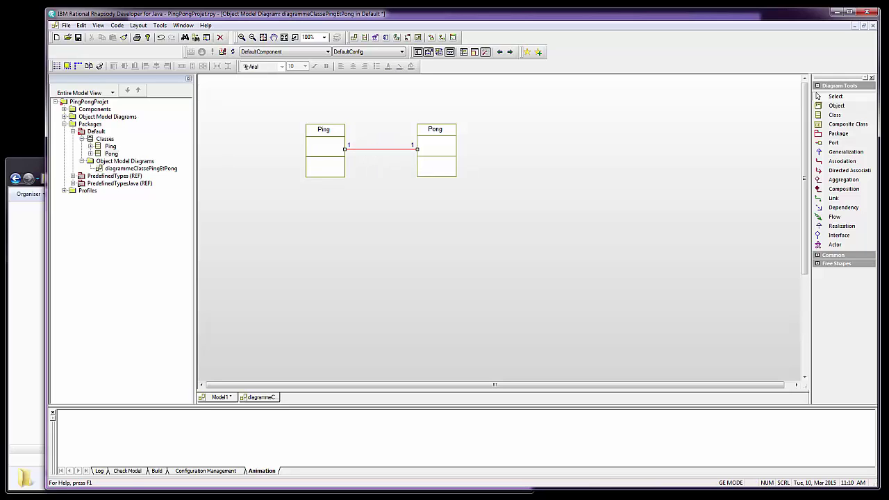
Step: Set the association's role names to unPong for End1 and unPing for End2
{"action": "left_click_drag", "start_coordinate": [122, 78], "coordinate": [398, 196]}
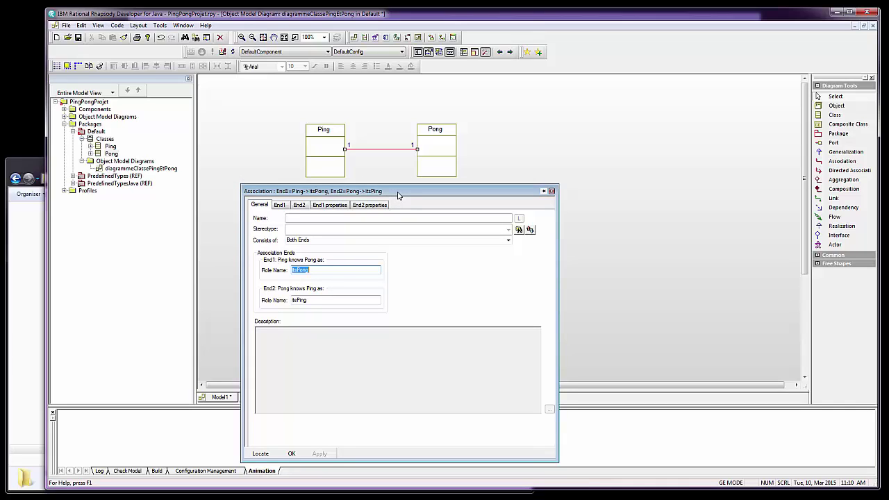
{"action": "left_click", "coordinate": [326, 271]}
{"action": "key", "text": "shift+Home"}
{"action": "type", "text": "un"}
{"action": "left_click", "coordinate": [299, 300]}
{"action": "key", "text": "BackSpace"}
{"action": "key", "text": "BackSpace"}
{"action": "key", "text": "BackSpace"}
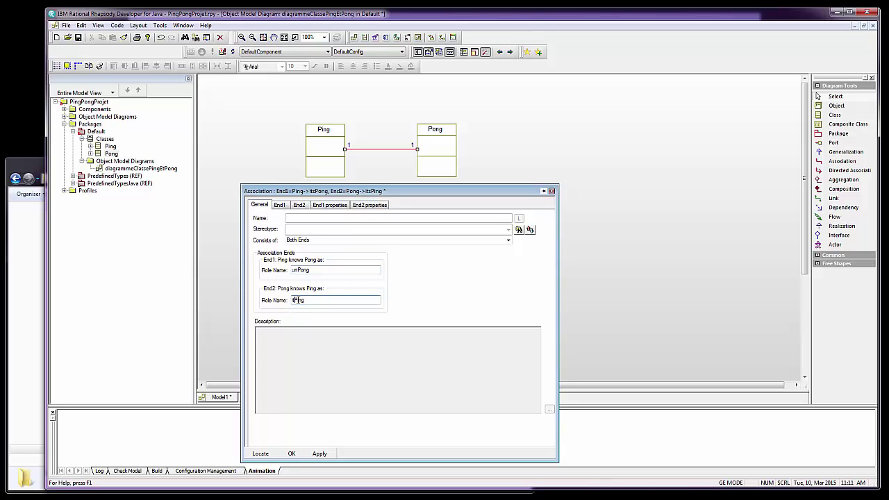
{"action": "type", "text": "un"}
{"action": "left_click", "coordinate": [293, 454]}
{"action": "key", "text": "Caps_Lock"}
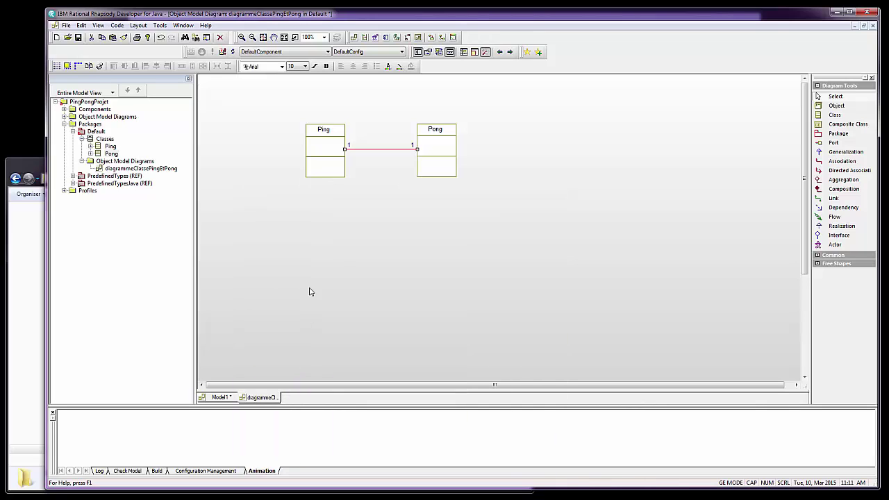
Step: Show the names of both association ends on the line between Ping and Pong
{"action": "right_click", "coordinate": [368, 150]}
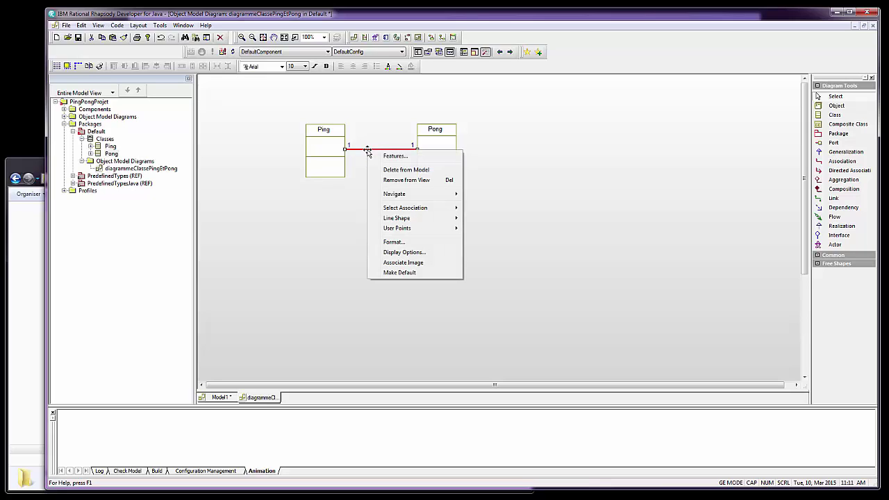
{"action": "left_click", "coordinate": [396, 254]}
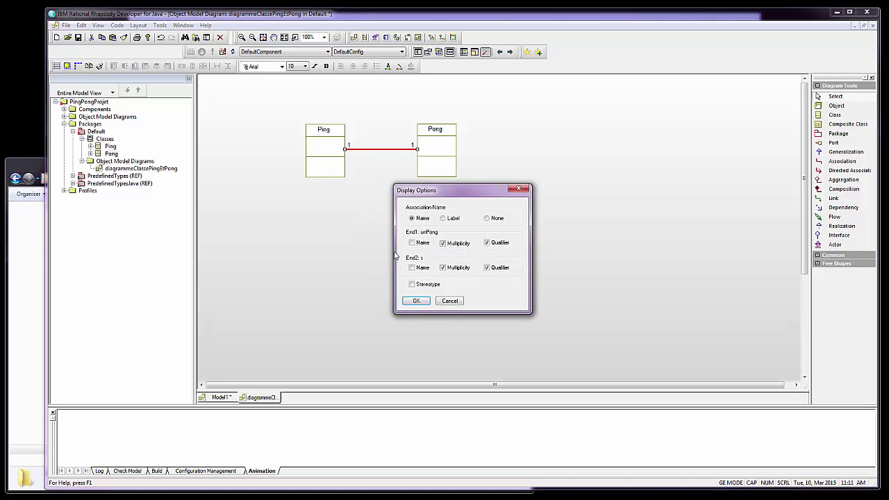
{"action": "left_click", "coordinate": [412, 243]}
{"action": "left_click", "coordinate": [412, 268]}
{"action": "left_click", "coordinate": [417, 301]}
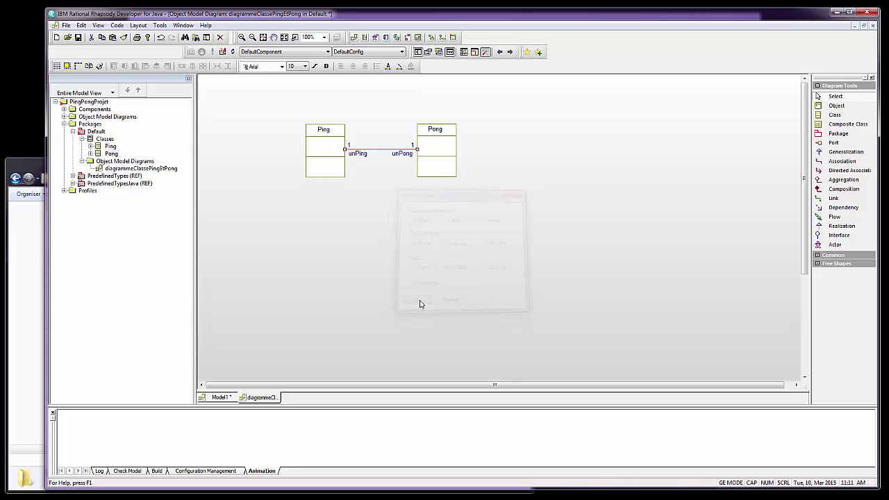
Step: Move the Ping class slightly away from Pong to widen the gap between the two classes
{"action": "left_click", "coordinate": [324, 159]}
{"action": "left_click_drag", "start_coordinate": [323, 150], "coordinate": [317, 150]}
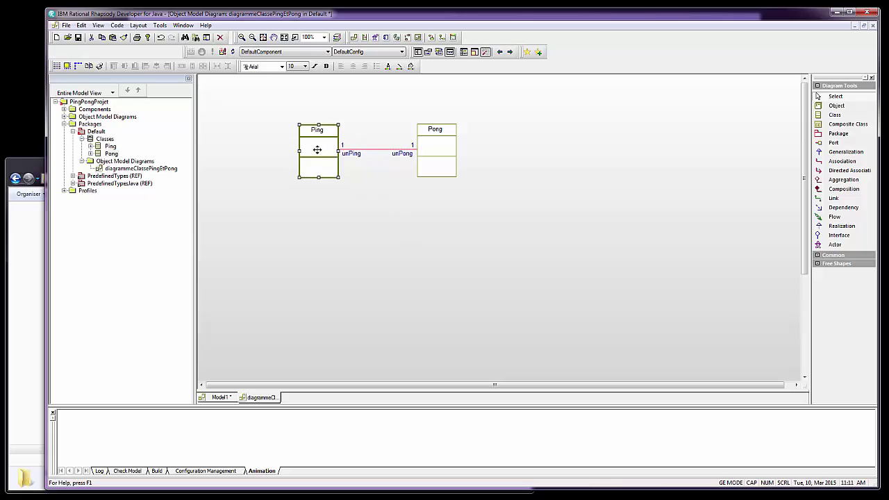
{"action": "left_click", "coordinate": [339, 253]}
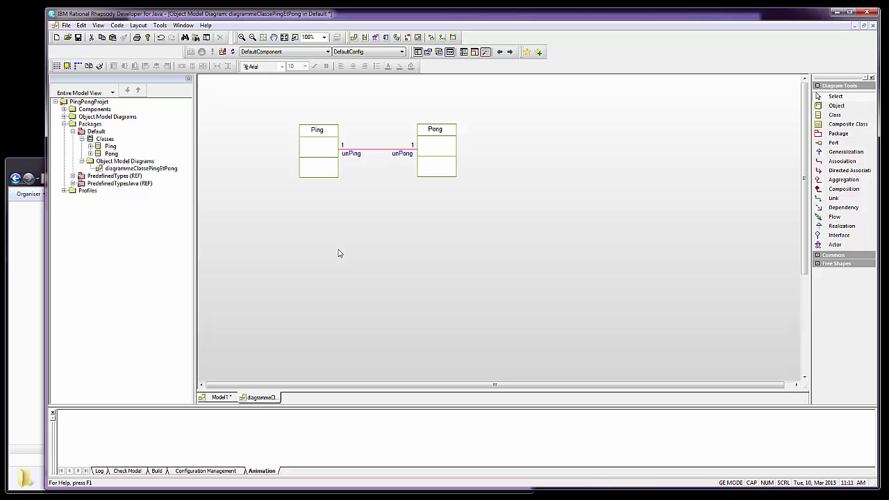
Step: Add a new statechart to the Pong class
{"action": "left_click", "coordinate": [433, 150]}
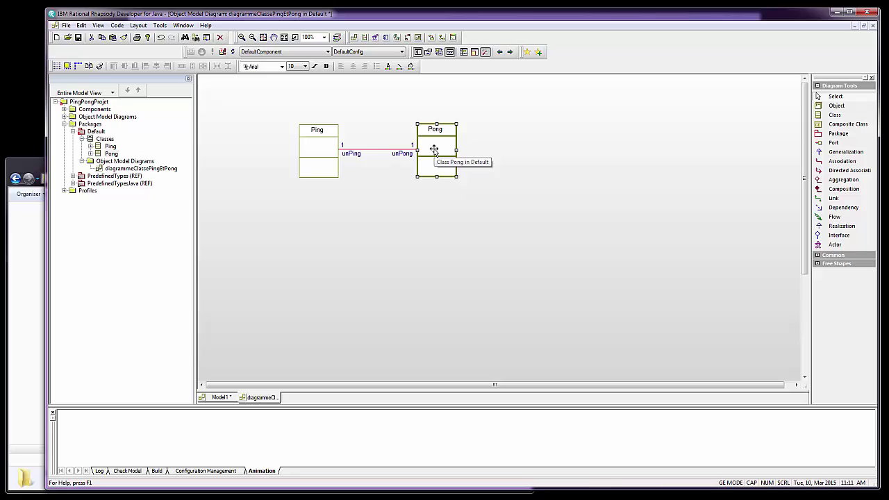
{"action": "right_click", "coordinate": [433, 149]}
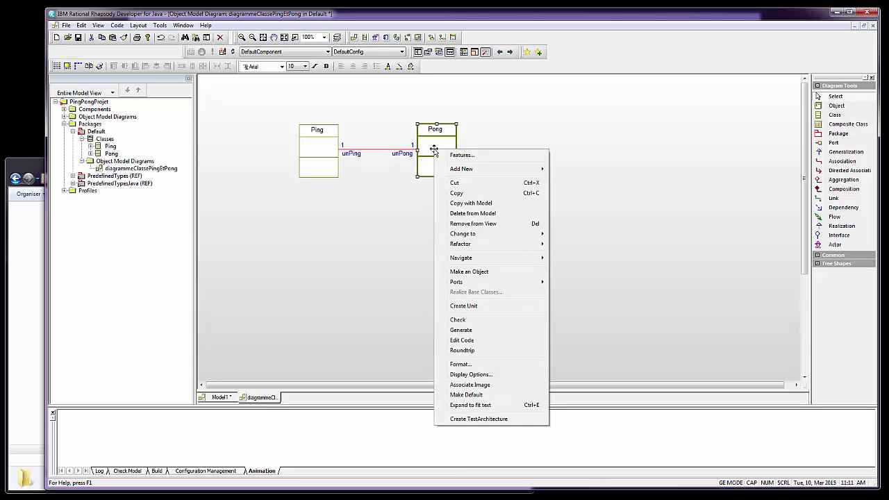
{"action": "mouse_move", "coordinate": [474, 170]}
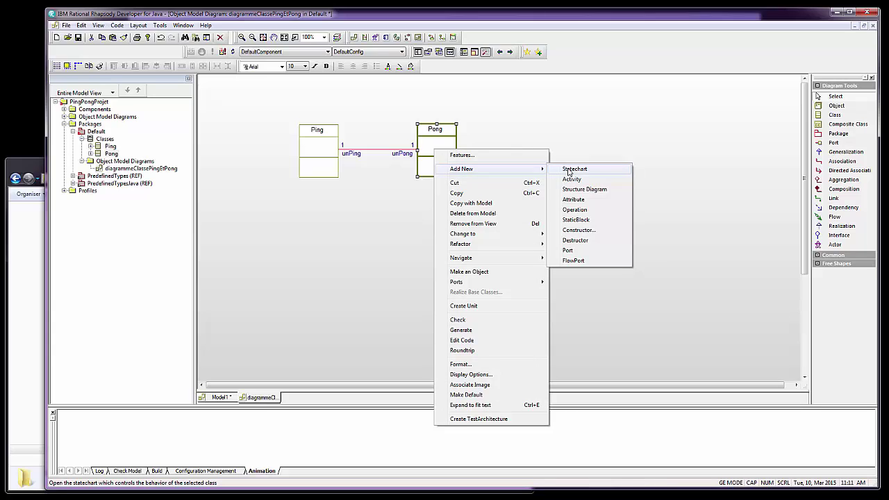
{"action": "left_click", "coordinate": [568, 172]}
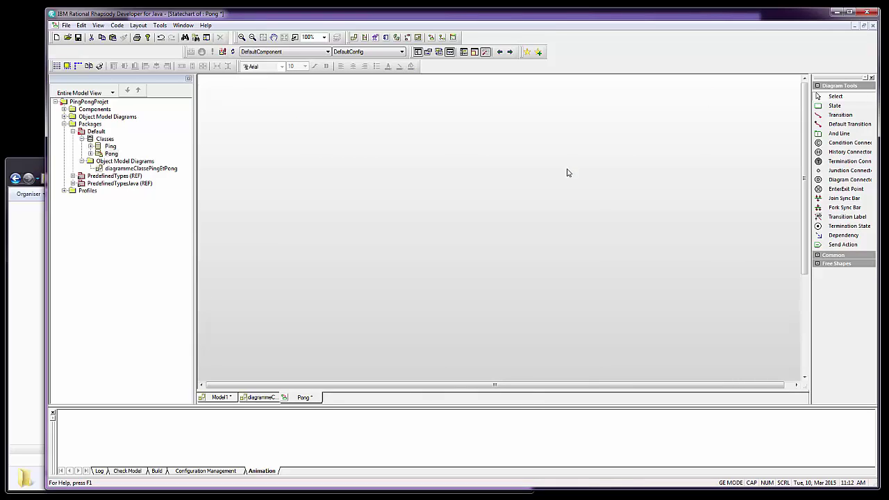
Step: Draw a state named depart in the upper middle of Pong's statechart
{"action": "left_click", "coordinate": [833, 106]}
{"action": "left_click_drag", "start_coordinate": [386, 154], "coordinate": [451, 185]}
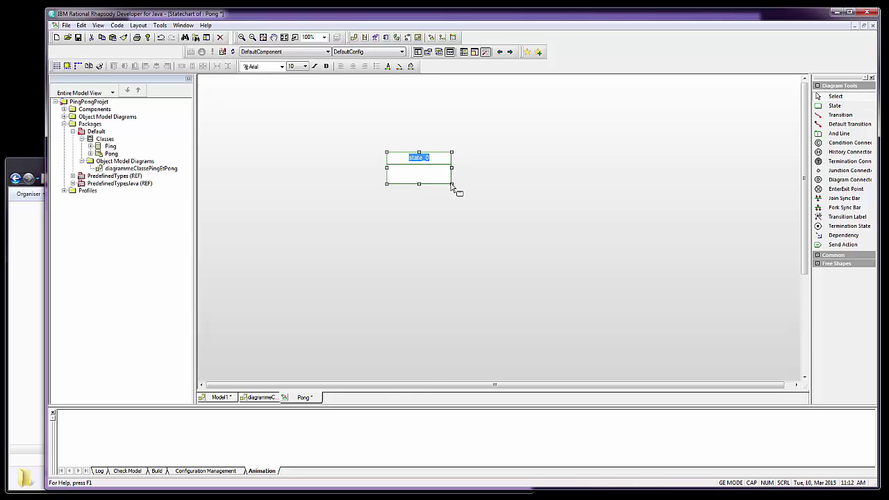
{"action": "type", "text": "depart"}
{"action": "left_click", "coordinate": [528, 201]}
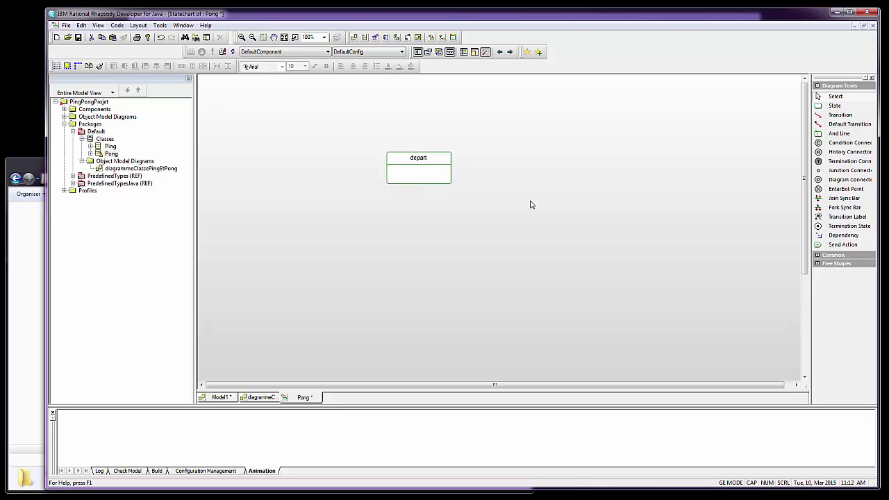
Step: Draw a second state named arrivee and align it directly below the depart state
{"action": "left_click", "coordinate": [835, 105]}
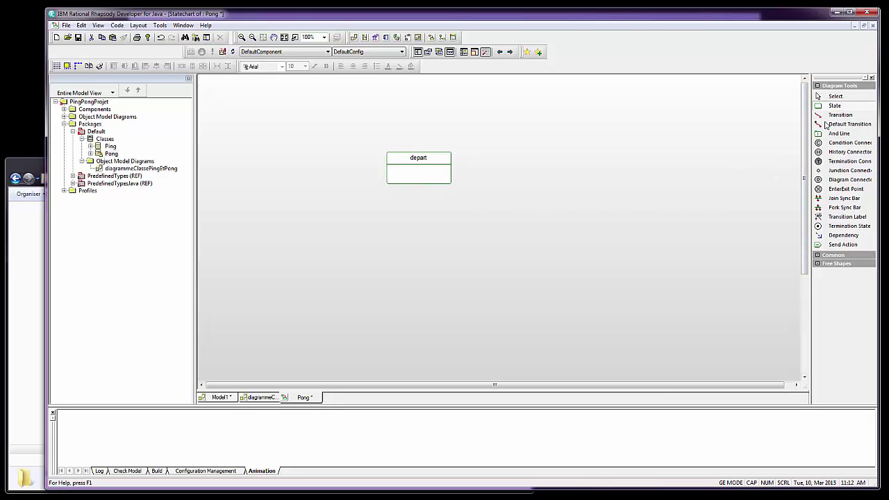
{"action": "left_click", "coordinate": [403, 244]}
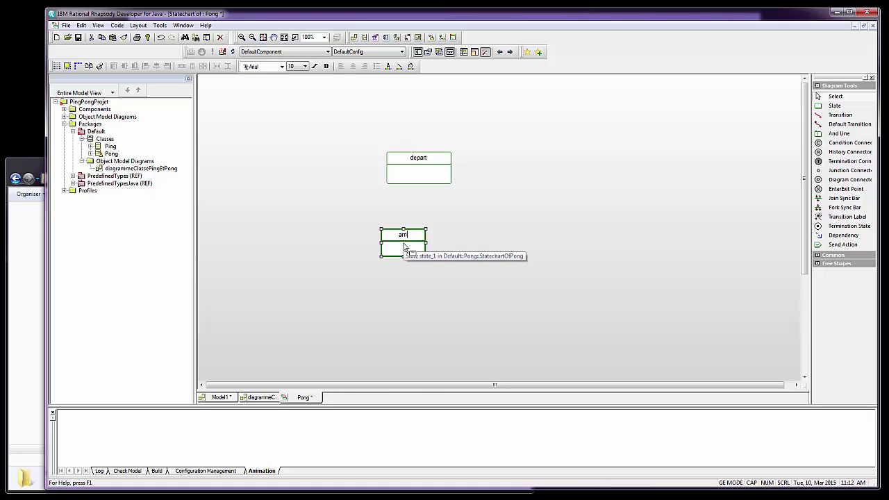
{"action": "type", "text": "arrivee"}
{"action": "left_click_drag", "start_coordinate": [404, 244], "coordinate": [435, 247]}
{"action": "left_click", "coordinate": [489, 249]}
{"action": "left_click", "coordinate": [440, 248]}
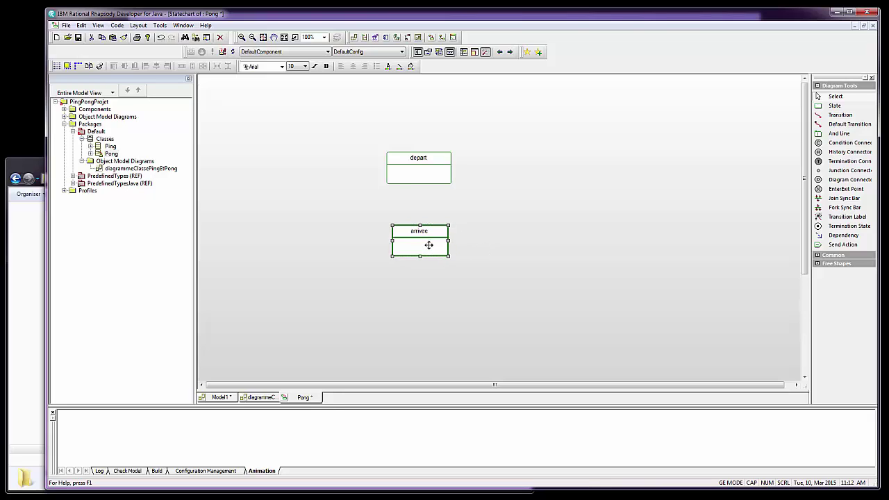
{"action": "left_click", "coordinate": [481, 253]}
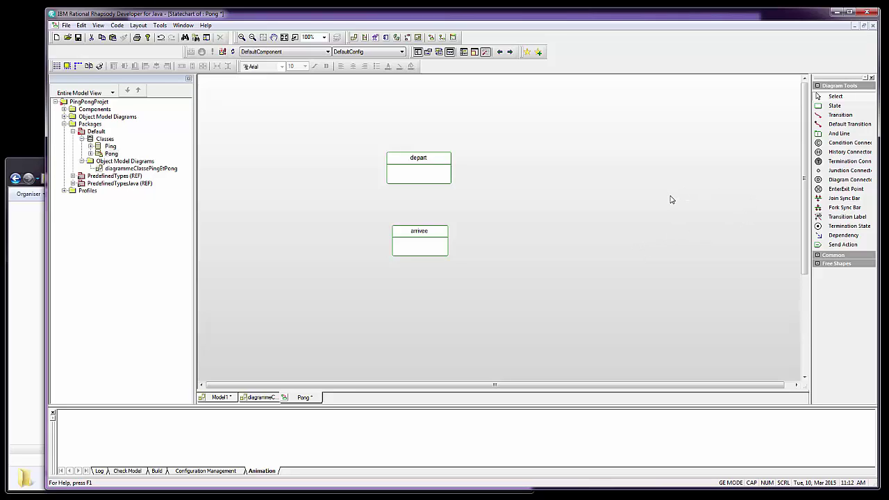
Step: Add an unlabelled default transition that enters the depart state from above
{"action": "left_click", "coordinate": [822, 124]}
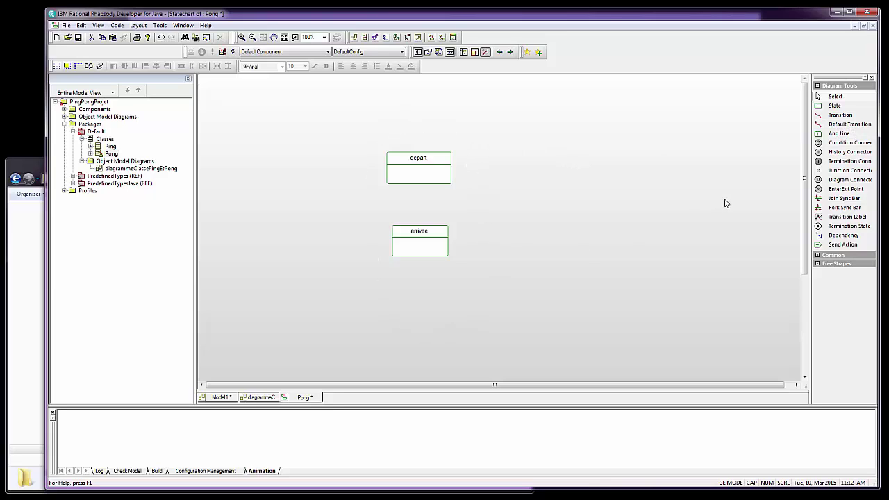
{"action": "left_click", "coordinate": [839, 127]}
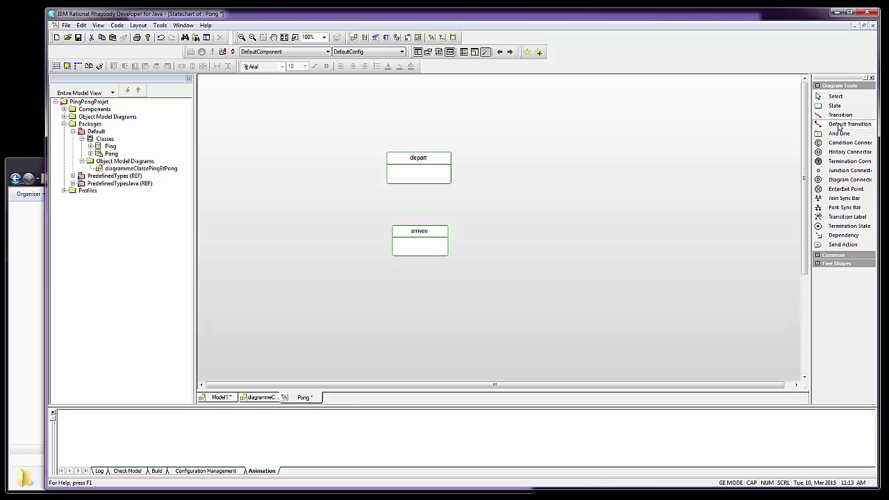
{"action": "left_click", "coordinate": [386, 123]}
{"action": "left_click", "coordinate": [404, 152]}
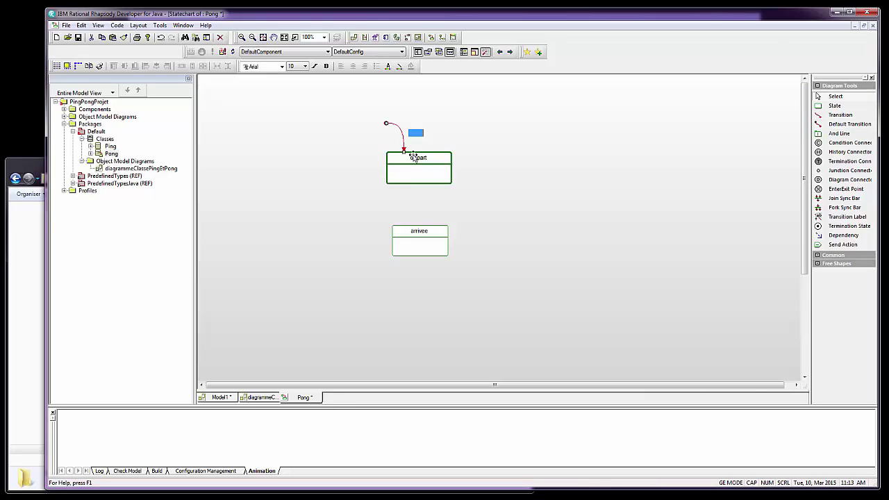
{"action": "left_click", "coordinate": [494, 155]}
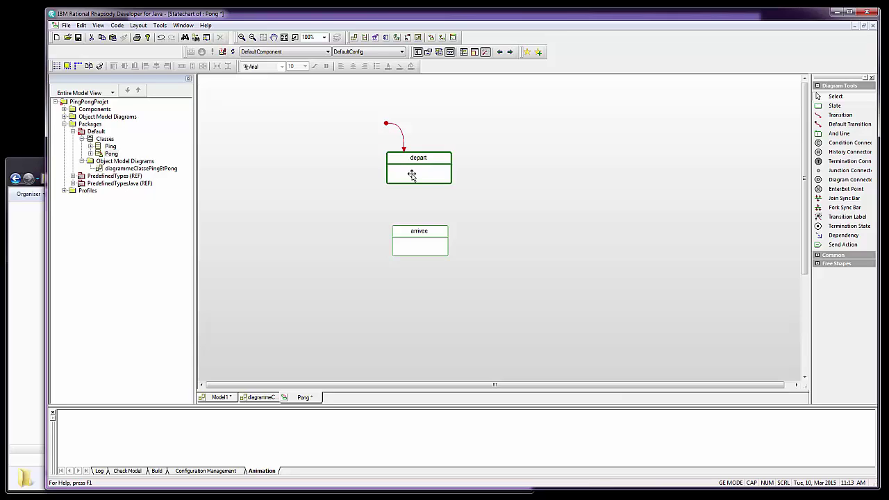
Step: Draw a transition from the lower edge of depart to the side of arrivee
{"action": "left_click", "coordinate": [839, 115]}
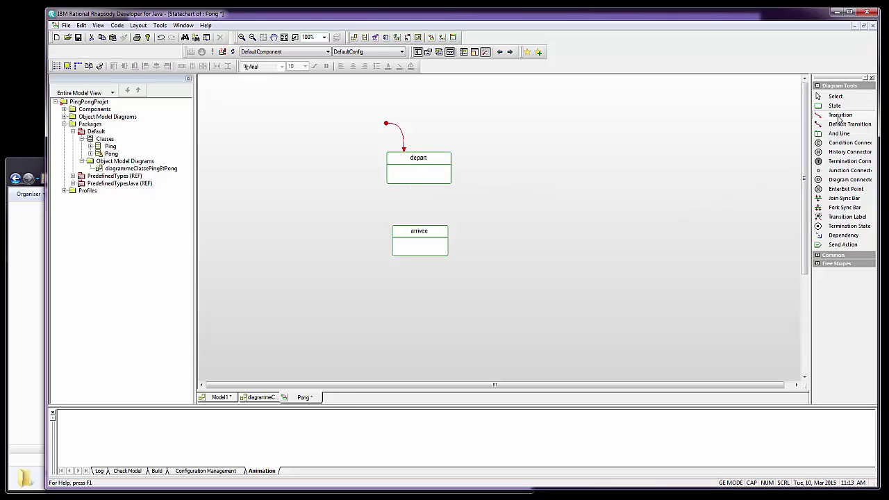
{"action": "left_click", "coordinate": [439, 180]}
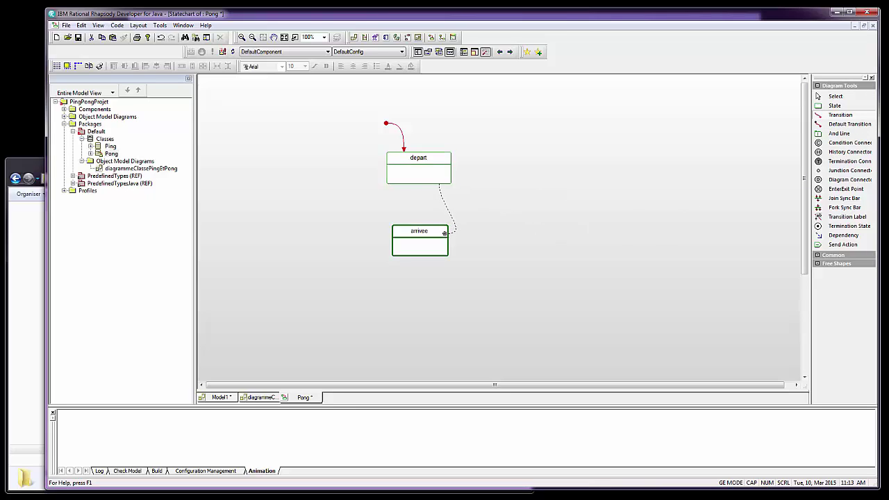
{"action": "left_click", "coordinate": [444, 232]}
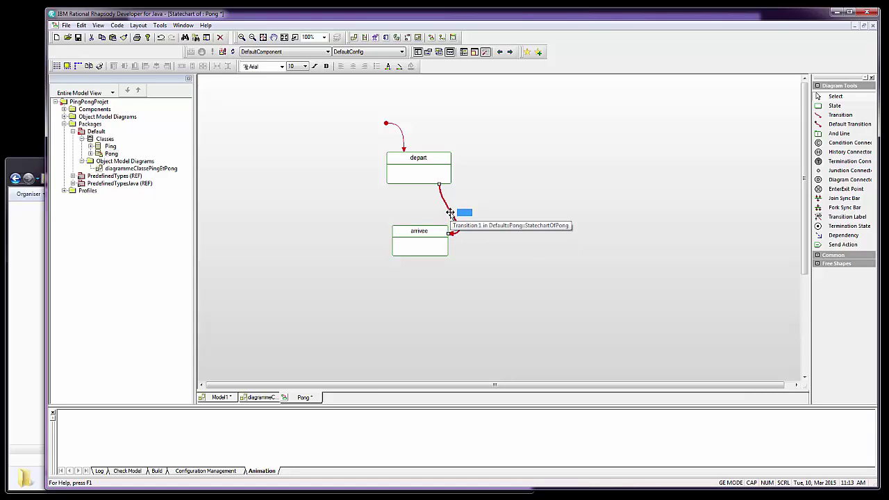
Step: Set the trigger of the depart-to-arrivee transition to a new event named recievePing
{"action": "double_click", "coordinate": [450, 212]}
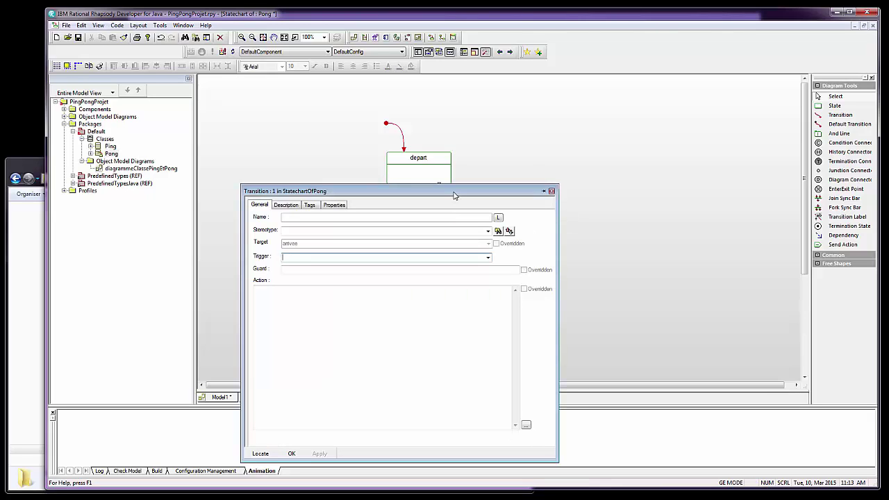
{"action": "left_click_drag", "start_coordinate": [454, 196], "coordinate": [478, 139]}
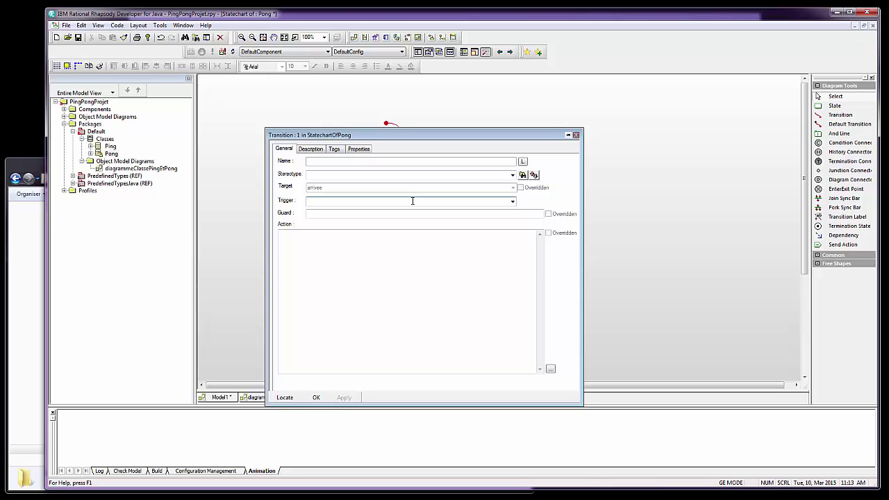
{"action": "left_click", "coordinate": [379, 202]}
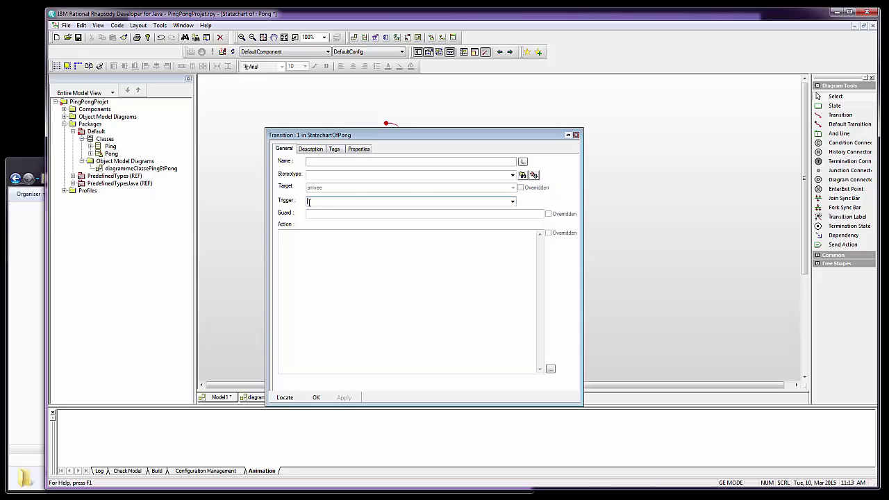
{"action": "left_click", "coordinate": [355, 214]}
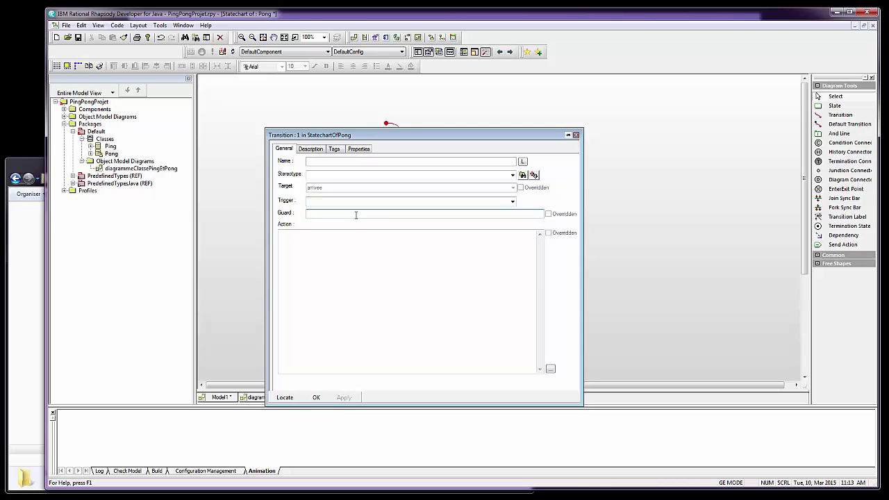
{"action": "left_click", "coordinate": [353, 235]}
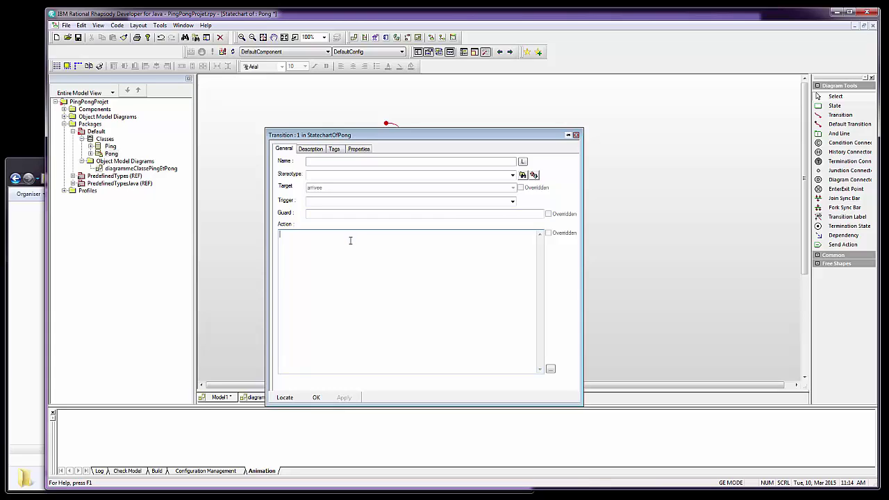
{"action": "left_click", "coordinate": [348, 202]}
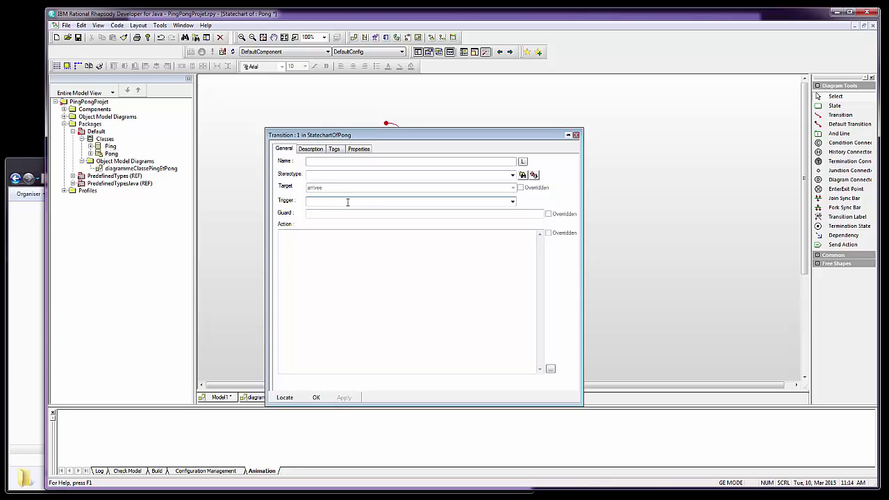
{"action": "left_click", "coordinate": [513, 201]}
{"action": "left_click", "coordinate": [488, 202]}
{"action": "type", "text": "receivePing"}
{"action": "key", "text": "BackSpace"}
{"action": "key", "text": "BackSpace"}
{"action": "key", "text": "BackSpace"}
{"action": "key", "text": "BackSpace"}
{"action": "key", "text": "BackSpace"}
{"action": "type", "text": "ievePing"}
{"action": "key", "text": "Return"}
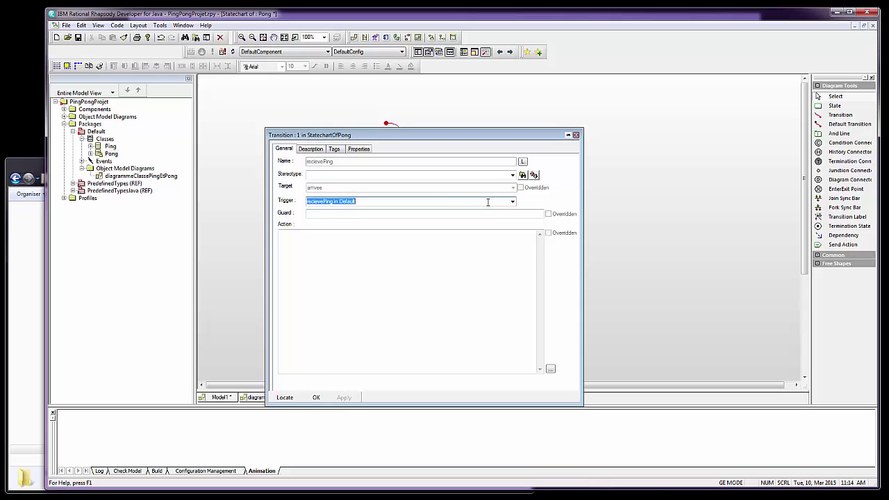
Step: Examine the Default package's events and the Pong class's operations in the model tree
{"action": "left_click", "coordinate": [82, 162]}
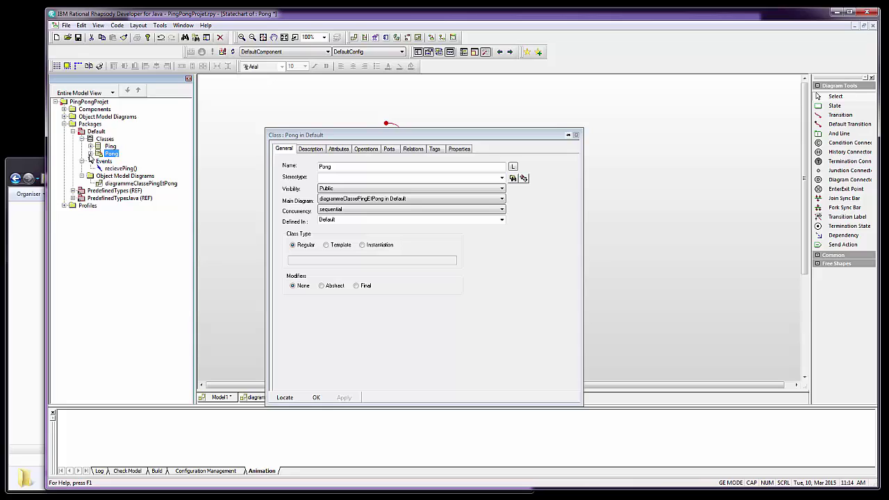
{"action": "left_click", "coordinate": [90, 154]}
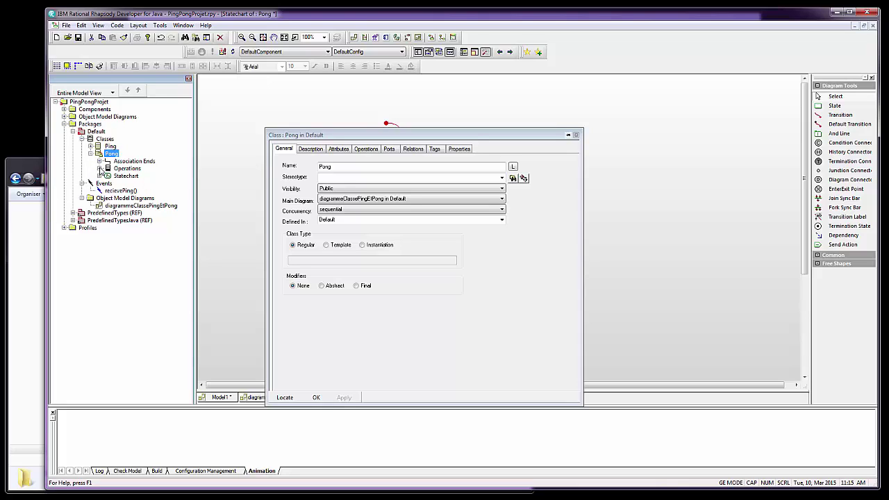
{"action": "left_click", "coordinate": [99, 168]}
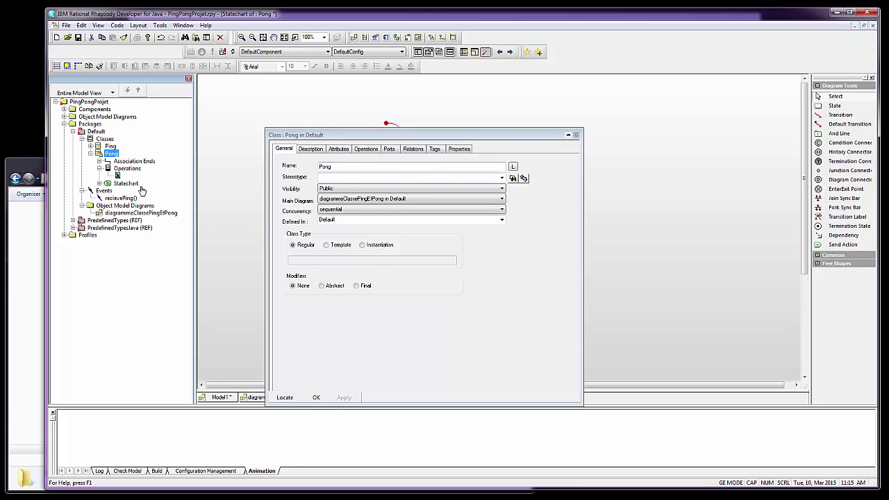
Step: Give the recievePing transition the action sendMessagePing(); and confirm its features
{"action": "left_click_drag", "start_coordinate": [459, 134], "coordinate": [215, 173]}
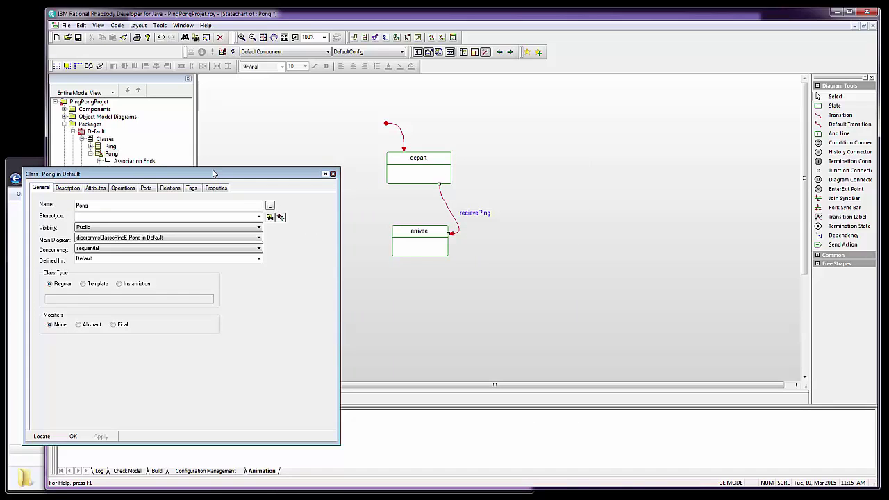
{"action": "left_click", "coordinate": [447, 210]}
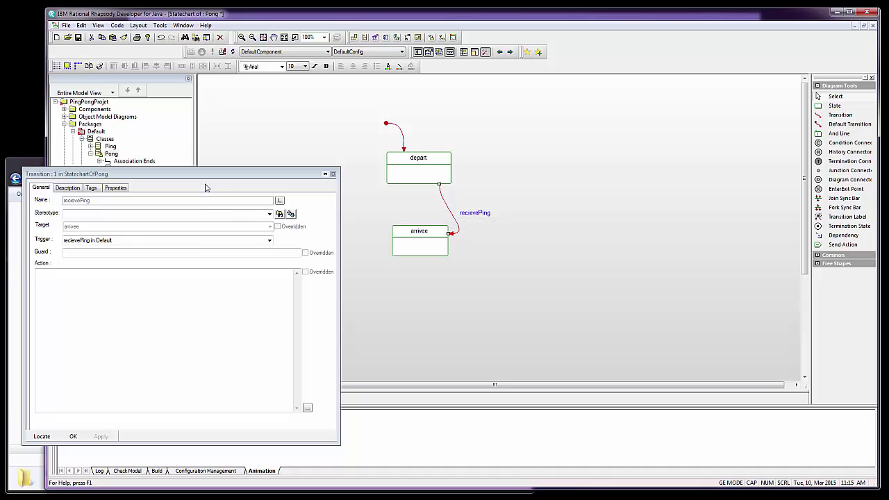
{"action": "left_click_drag", "start_coordinate": [190, 179], "coordinate": [213, 169]}
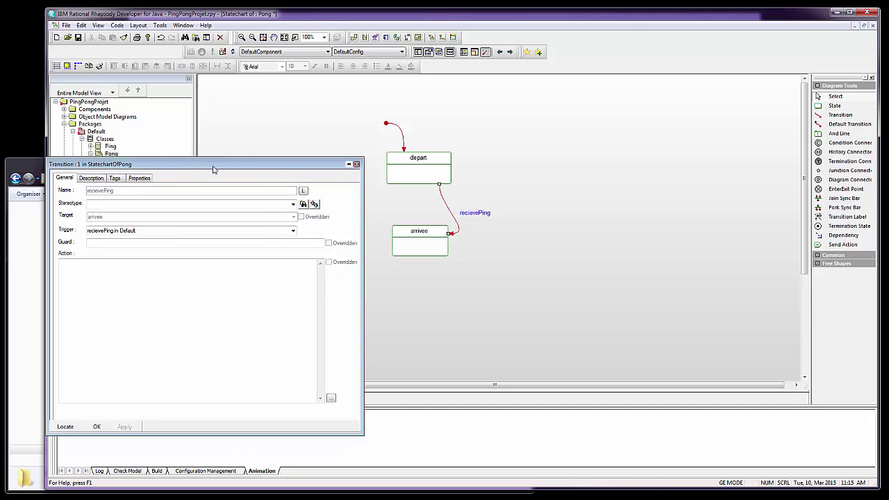
{"action": "left_click", "coordinate": [185, 242]}
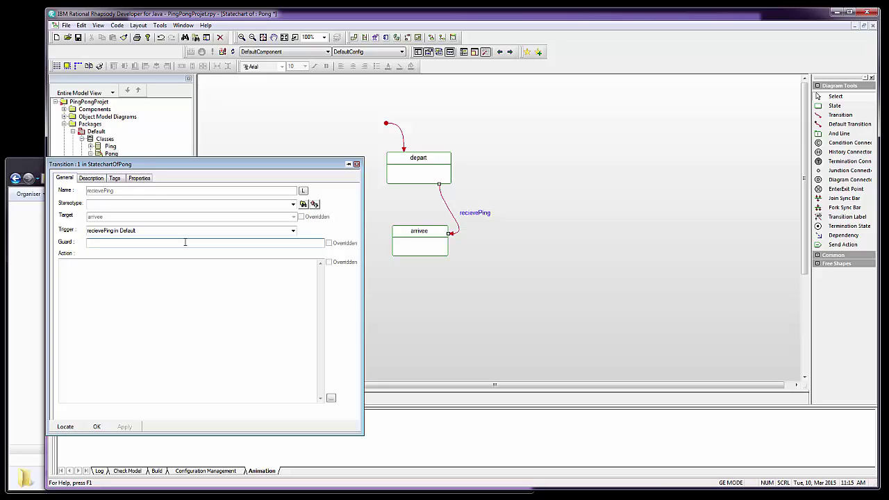
{"action": "left_click", "coordinate": [173, 270]}
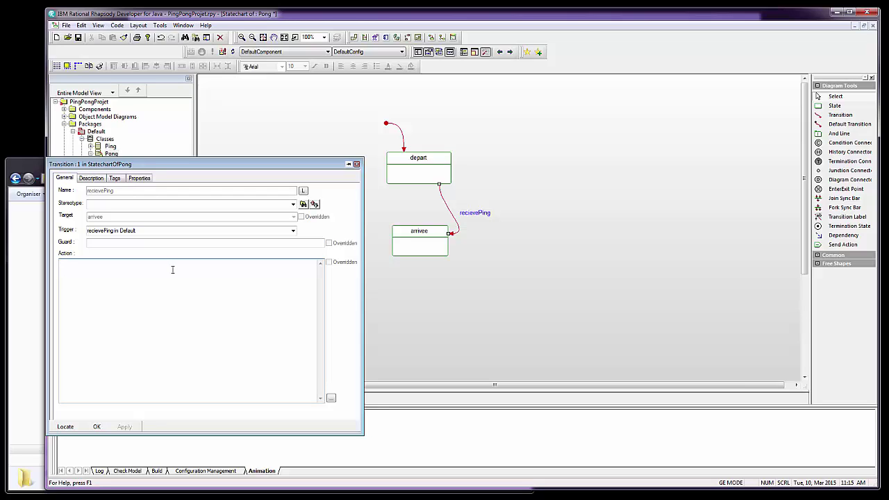
{"action": "type", "text": "sendtessagePing();"}
{"action": "left_click", "coordinate": [97, 427]}
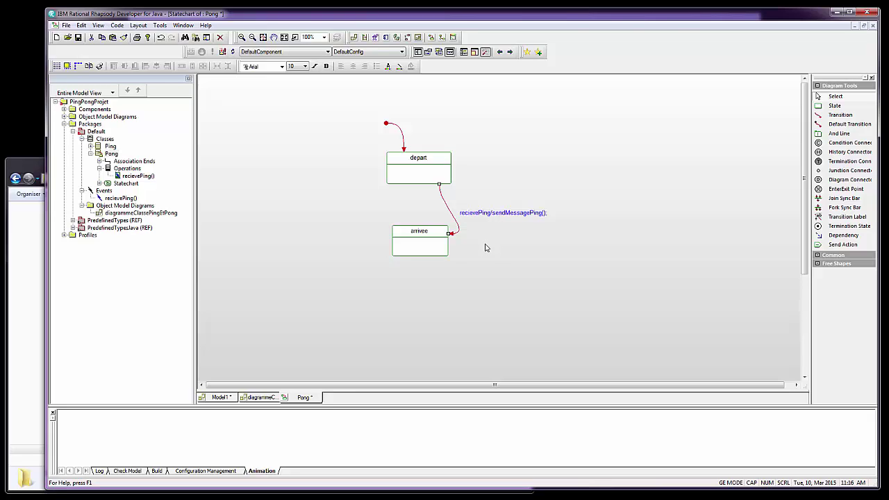
Step: Draw a return transition from the top edge of arrivee to the lower edge of depart
{"action": "left_click", "coordinate": [840, 115]}
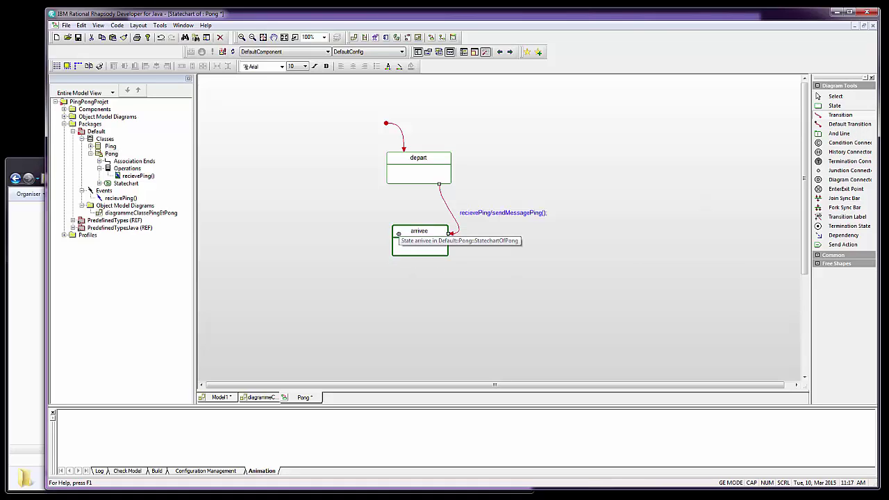
{"action": "left_click", "coordinate": [398, 233]}
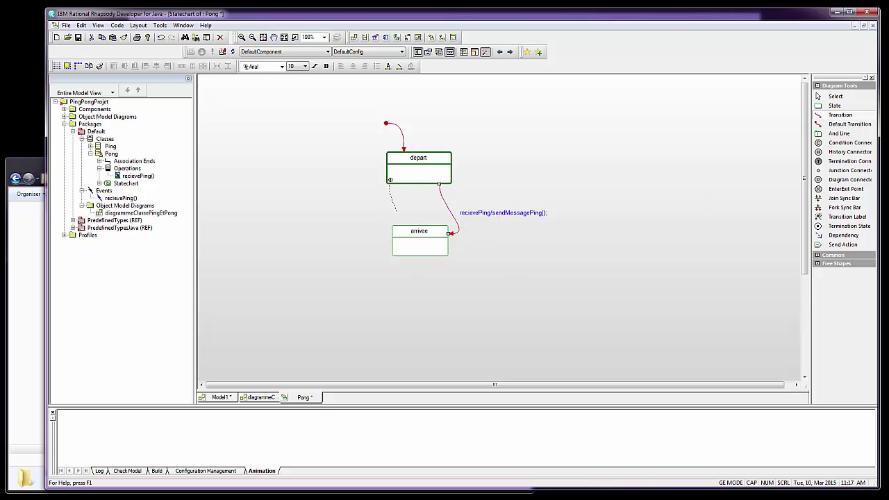
{"action": "left_click", "coordinate": [391, 176]}
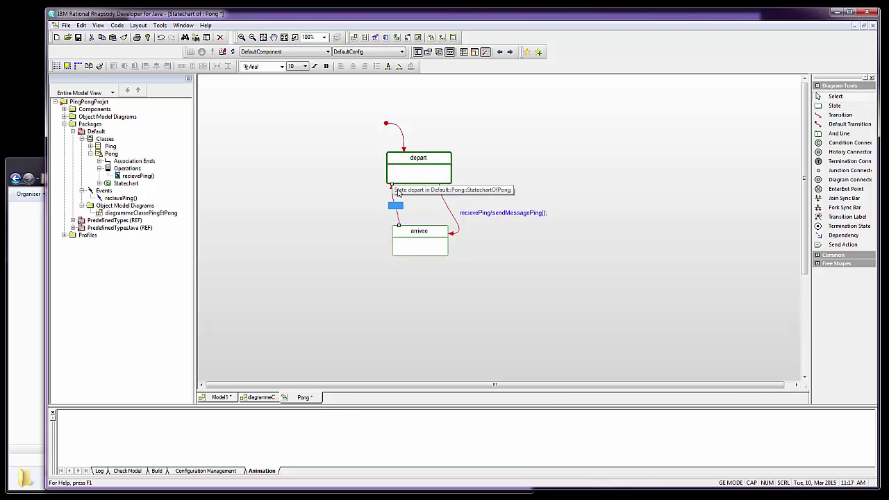
Step: Set the trigger of the arrivee-to-depart transition to a new event named sendFromPing
{"action": "left_click", "coordinate": [394, 199]}
{"action": "double_click", "coordinate": [394, 199]}
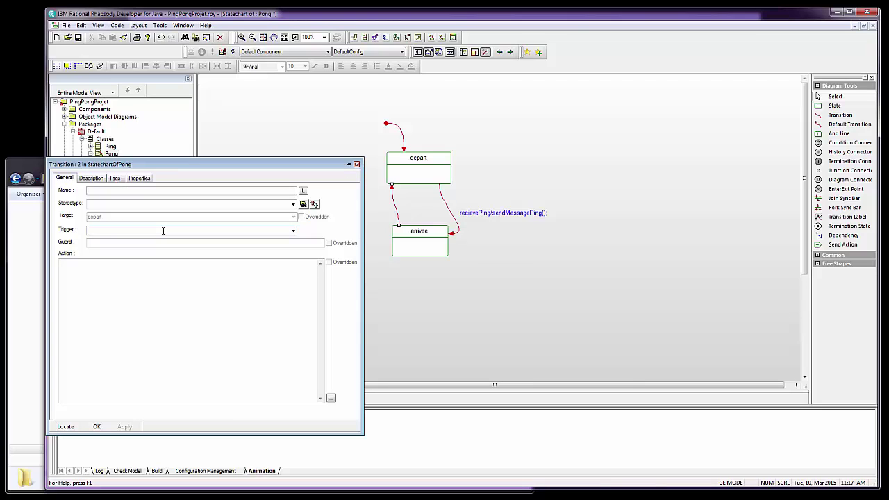
{"action": "type", "text": "send"}
{"action": "type", "text": "Pi"}
{"action": "key", "text": "BackSpace"}
{"action": "key", "text": "BackSpace"}
{"action": "key", "text": "BackSpace"}
{"action": "type", "text": "M"}
{"action": "key", "text": "BackSpace"}
{"action": "type", "text": "FromPing"}
{"action": "key", "text": "Return"}
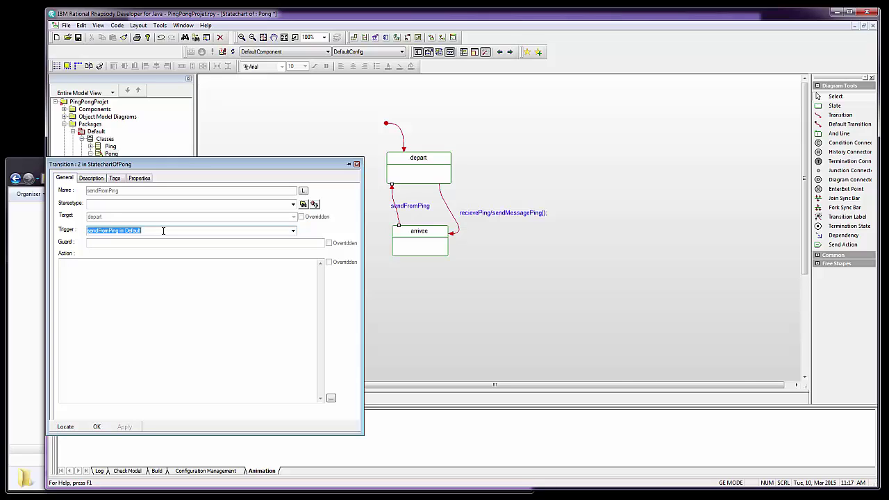
Step: Give the sendFromPing transition the action sendMessageToPing(); and apply and confirm its features
{"action": "left_click", "coordinate": [140, 266]}
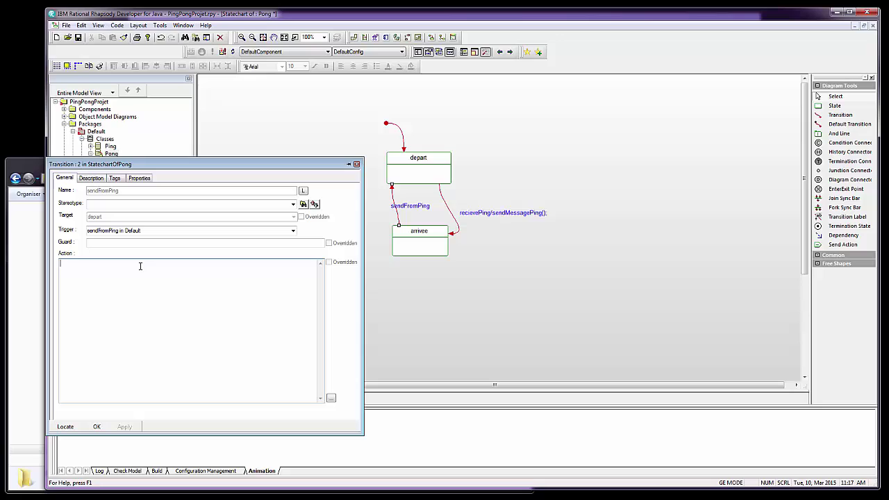
{"action": "type", "text": "send"}
{"action": "type", "text": "MessageToPing();"}
{"action": "left_click", "coordinate": [125, 426]}
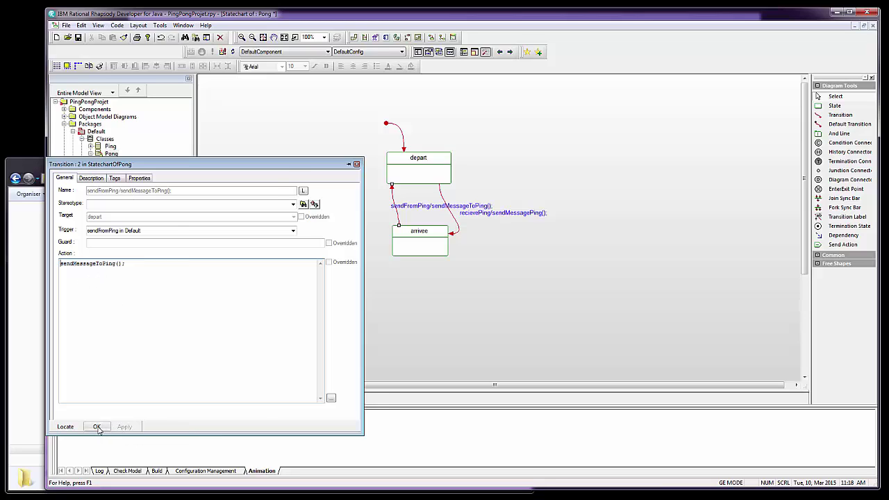
{"action": "left_click", "coordinate": [97, 427]}
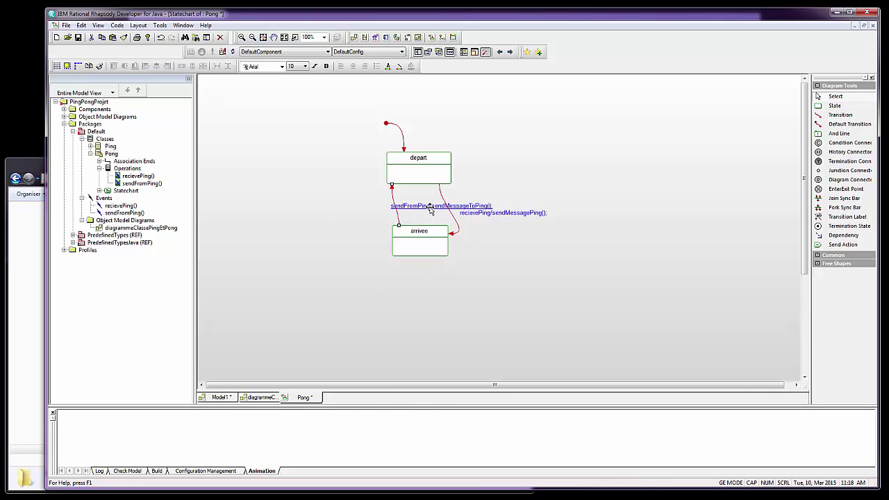
Step: Move the sendFromPing/sendMessageToPing(); label clear of the other label, to the left of the arrivee-to-depart transition
{"action": "left_click_drag", "start_coordinate": [434, 207], "coordinate": [319, 206]}
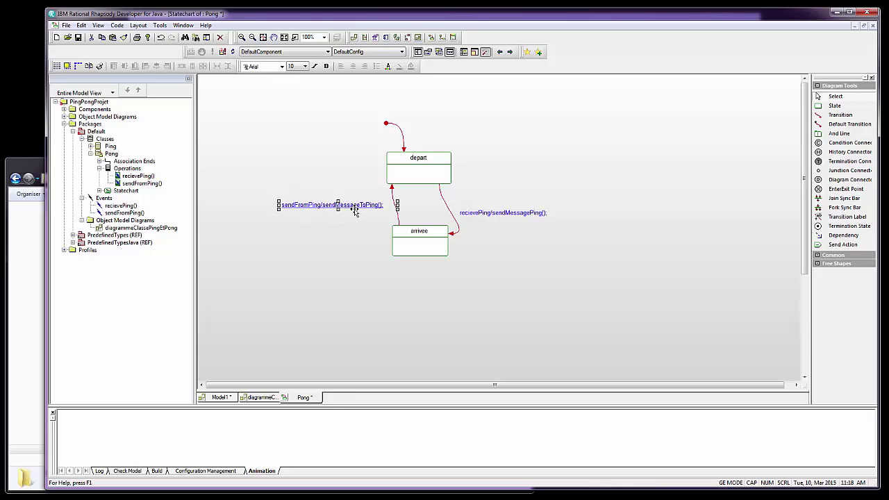
{"action": "left_click", "coordinate": [516, 271]}
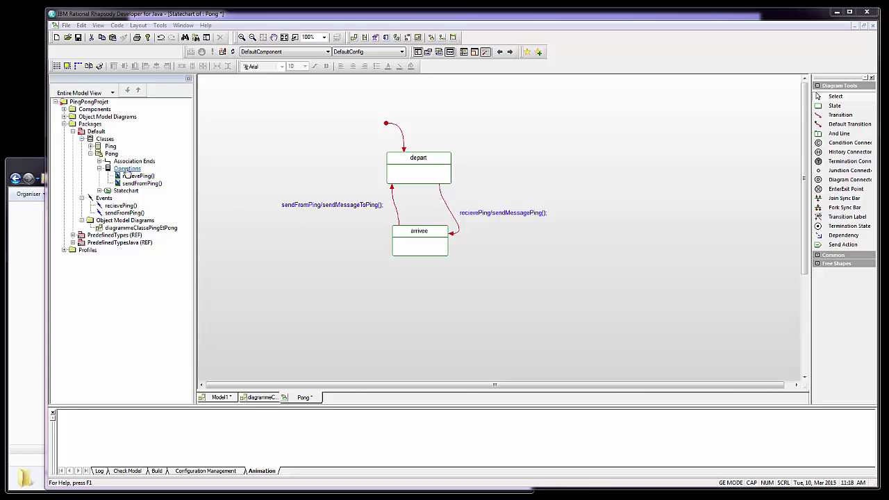
Step: Add a new operation named sendMessagePing to the Pong class
{"action": "left_click", "coordinate": [126, 170]}
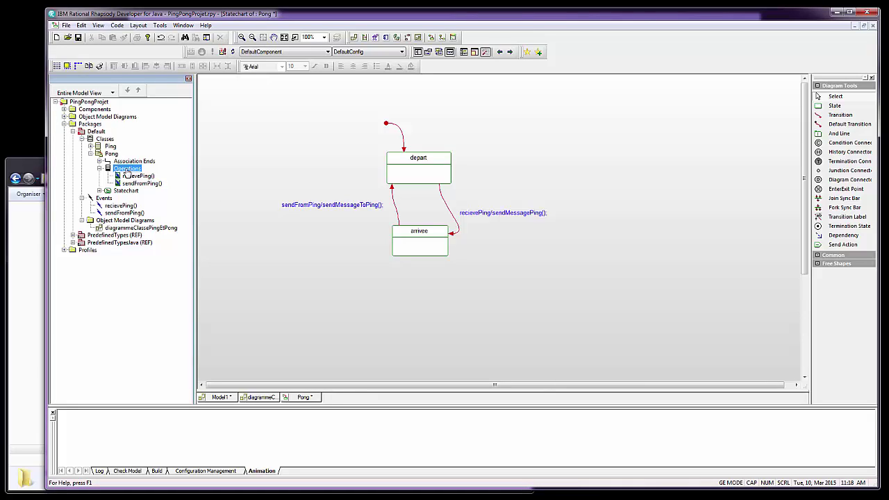
{"action": "right_click", "coordinate": [126, 172]}
{"action": "mouse_move", "coordinate": [140, 175]}
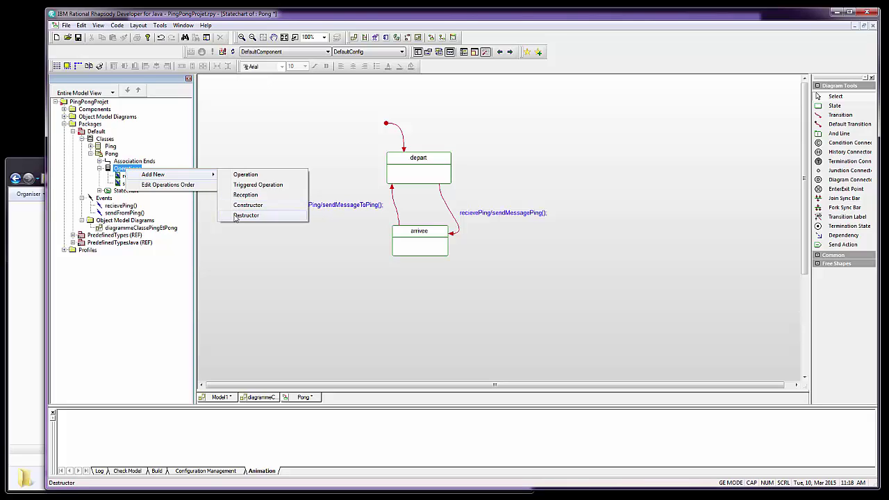
{"action": "left_click", "coordinate": [238, 178]}
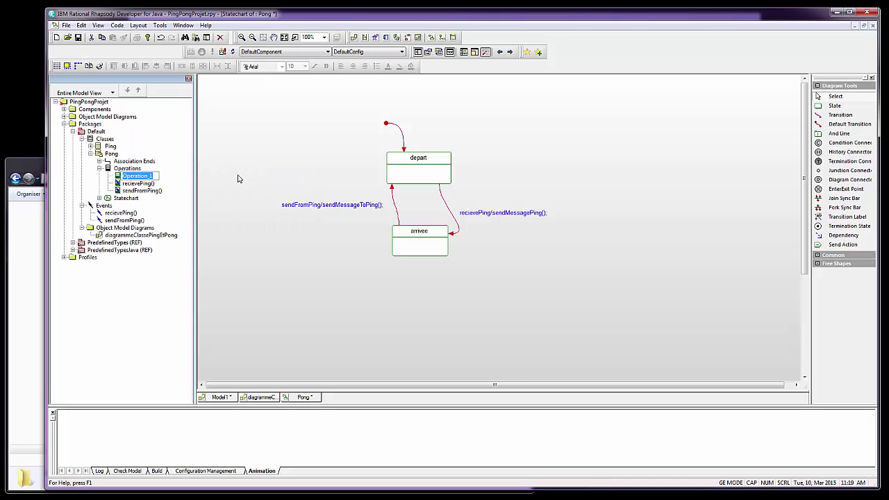
{"action": "type", "text": "sendMessagePing"}
{"action": "key", "text": "Return"}
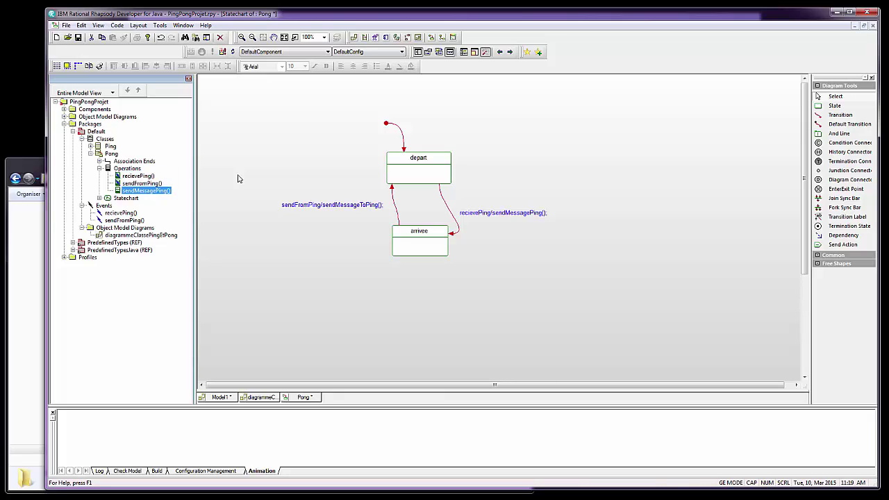
Step: Fill the implementation of sendMessagePing with System.out.println("Passage par le Pong " + nbPong ); and itsPing.gen( new receivePing() );
{"action": "double_click", "coordinate": [117, 193]}
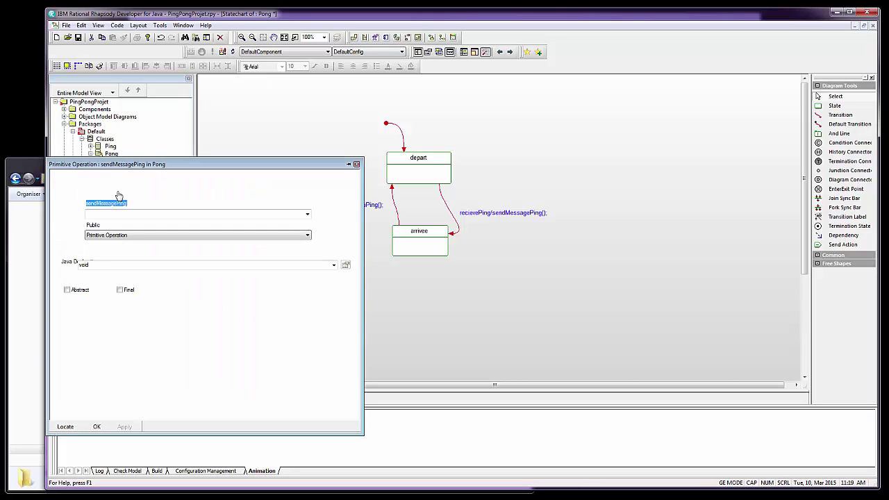
{"action": "left_click_drag", "start_coordinate": [270, 171], "coordinate": [412, 177]}
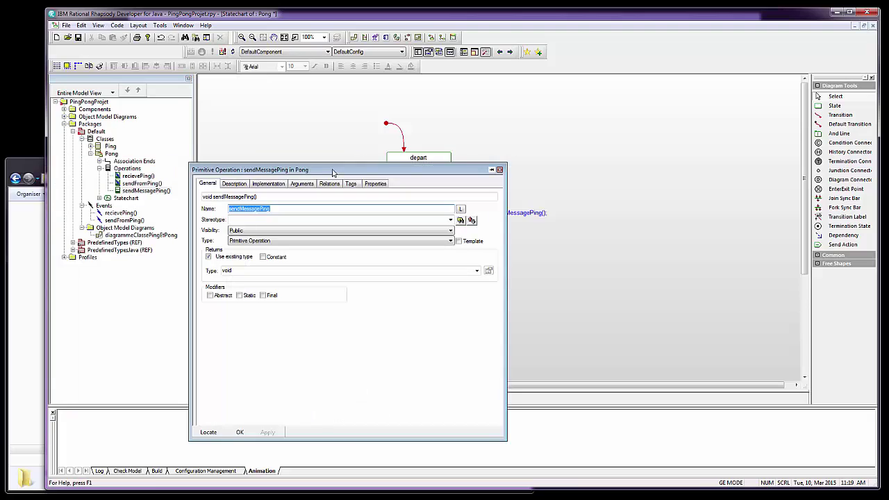
{"action": "left_click", "coordinate": [268, 184]}
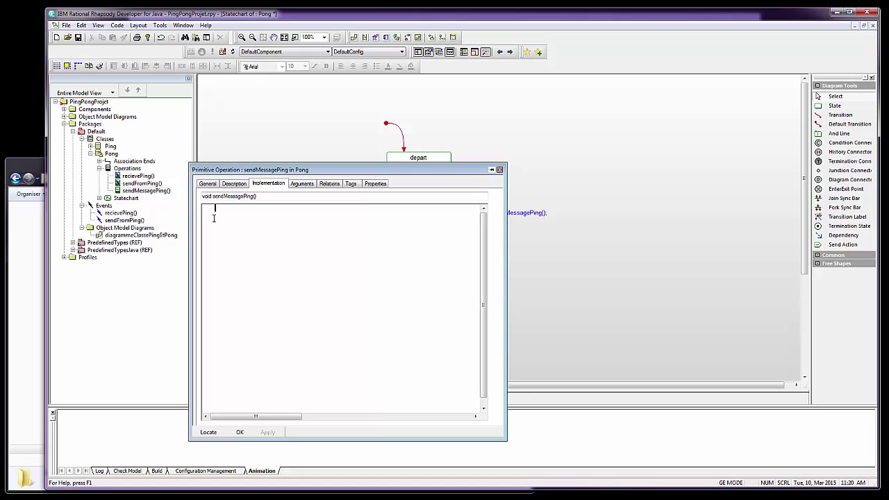
{"action": "key", "text": "Return"}
{"action": "type", "text": "System.out.println(\"Passage par le Pong  \" + nbPong );  itsPing.gen( new receivePing() );"}
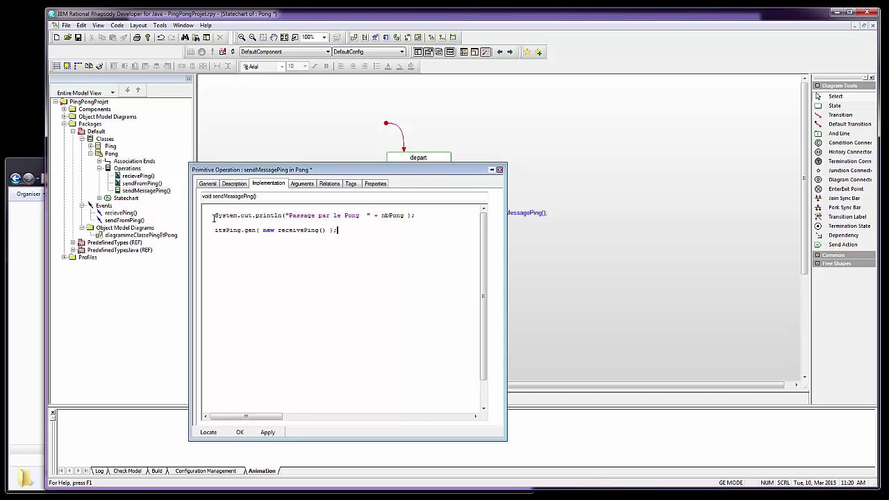
{"action": "key", "text": "Return"}
Step: Remove the + nbPong part from the println statement in the sendMessagePing implementation
{"action": "left_click", "coordinate": [215, 216]}
{"action": "key", "text": "Right"}
{"action": "key", "text": "Right"}
{"action": "key", "text": "Right"}
{"action": "key", "text": "Right"}
{"action": "key", "text": "Right"}
{"action": "key", "text": "Right"}
{"action": "key", "text": "Right"}
{"action": "key", "text": "Right"}
{"action": "key", "text": "Right"}
{"action": "key", "text": "Right"}
{"action": "key", "text": "Right"}
{"action": "key", "text": "Right"}
{"action": "key", "text": "Right"}
{"action": "key", "text": "Right"}
{"action": "key", "text": "Right"}
{"action": "key", "text": "Right"}
{"action": "key", "text": "Right"}
{"action": "key", "text": "Right"}
{"action": "key", "text": "Right"}
{"action": "key", "text": "Right"}
{"action": "key", "text": "shift+Right"}
{"action": "key", "text": "shift+Right"}
{"action": "key", "text": "shift+Right"}
{"action": "key", "text": "shift+Right"}
{"action": "key", "text": "shift+Right"}
{"action": "key", "text": "shift+Right"}
{"action": "key", "text": "shift+Right"}
{"action": "key", "text": "shift+Right"}
{"action": "key", "text": "Delete"}
Step: Change itsPing to unPing in the gen call of the sendMessagePing implementation
{"action": "key", "text": "Down"}
{"action": "key", "text": "Left"}
{"action": "key", "text": "Left"}
{"action": "key", "text": "Left"}
{"action": "key", "text": "Left"}
{"action": "key", "text": "Left"}
{"action": "key", "text": "Left"}
{"action": "key", "text": "Left"}
{"action": "key", "text": "Left"}
{"action": "key", "text": "Left"}
{"action": "key", "text": "Left"}
{"action": "key", "text": "shift+Right"}
{"action": "key", "text": "shift+Right"}
{"action": "key", "text": "shift+Right"}
{"action": "key", "text": "BackSpace"}
{"action": "type", "text": "un"}
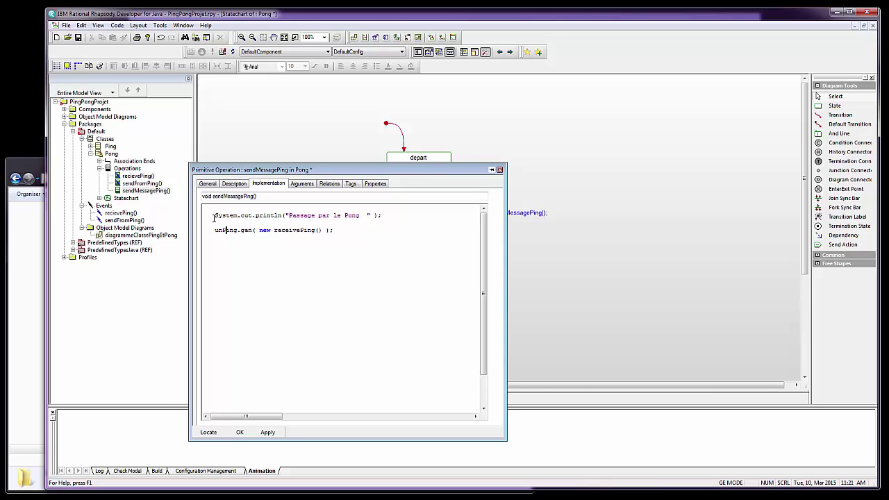
Step: Examine the new receivePing() event passed to unPing.gen in the sendMessagePing implementation
{"action": "key", "text": "Right"}
{"action": "key", "text": "Right"}
{"action": "key", "text": "Right"}
{"action": "key", "text": "Right"}
{"action": "key", "text": "Right"}
{"action": "key", "text": "Right"}
{"action": "key", "text": "shift+Right"}
{"action": "key", "text": "shift+Right"}
{"action": "key", "text": "shift+Right"}
{"action": "key", "text": "shift+Right"}
{"action": "key", "text": "shift+Right"}
{"action": "key", "text": "Down"}
{"action": "key", "text": "shift+Right"}
{"action": "key", "text": "shift+Right"}
{"action": "key", "text": "shift+Right"}
{"action": "key", "text": "shift+Right"}
{"action": "key", "text": "shift+Right"}
{"action": "key", "text": "shift+Right"}
{"action": "key", "text": "shift+Right"}
{"action": "key", "text": "shift+Right"}
{"action": "key", "text": "shift+Right"}
{"action": "key", "text": "shift+Right"}
{"action": "key", "text": "shift+Right"}
{"action": "key", "text": "shift+Right"}
{"action": "key", "text": "shift+Right"}
{"action": "key", "text": "shift+Right"}
{"action": "key", "text": "shift+Right"}
{"action": "key", "text": "shift+Right"}
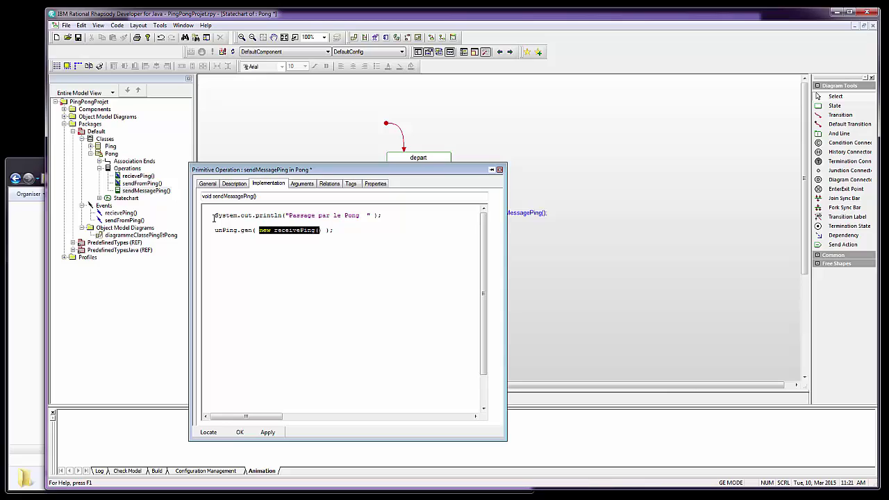
{"action": "key", "text": "shift+Right"}
{"action": "key", "text": "Right"}
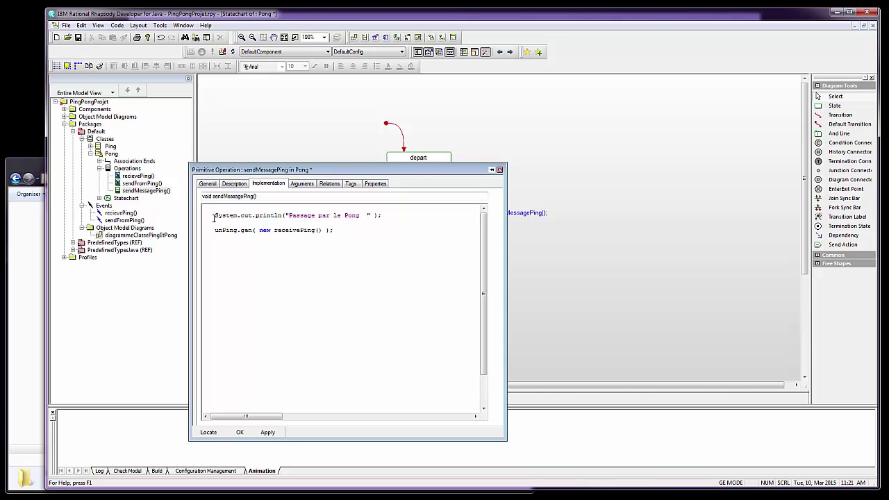
{"action": "key", "text": "Up"}
{"action": "left_click_drag", "start_coordinate": [260, 230], "coordinate": [324, 230]}
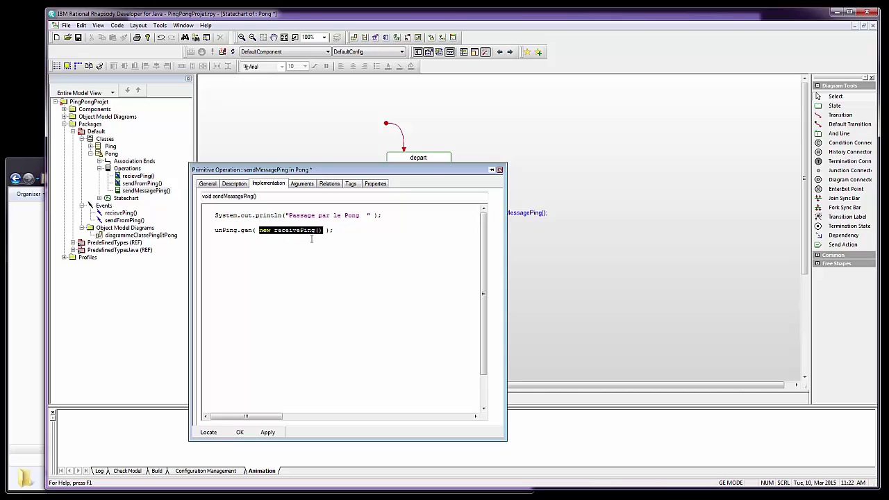
{"action": "left_click", "coordinate": [308, 264]}
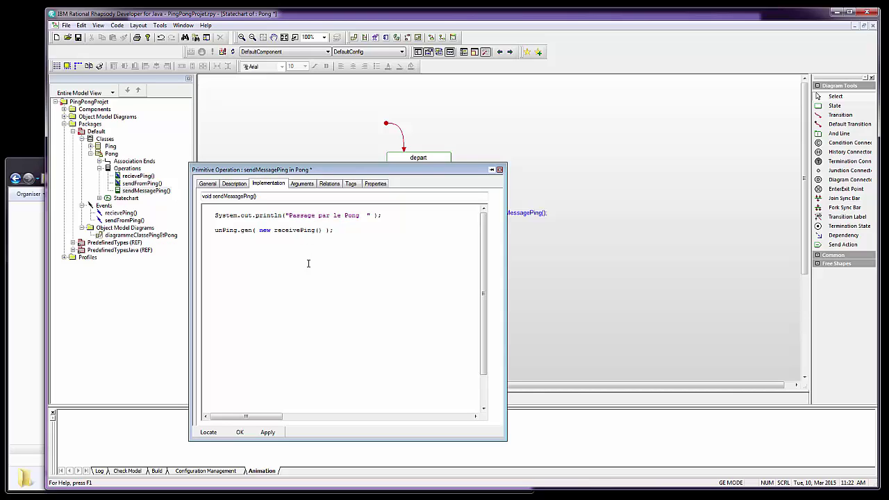
Step: Apply and confirm the sendMessagePing implementation, and reopen the operation to check its code
{"action": "left_click", "coordinate": [269, 433]}
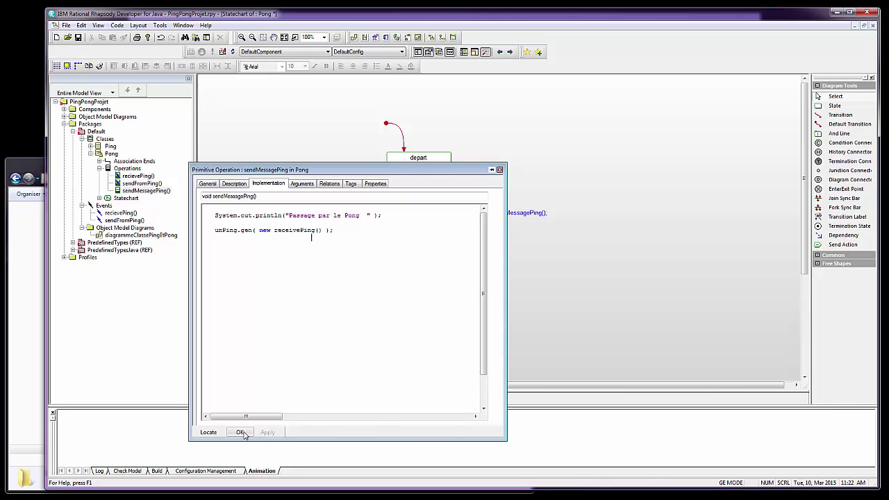
{"action": "left_click", "coordinate": [240, 432]}
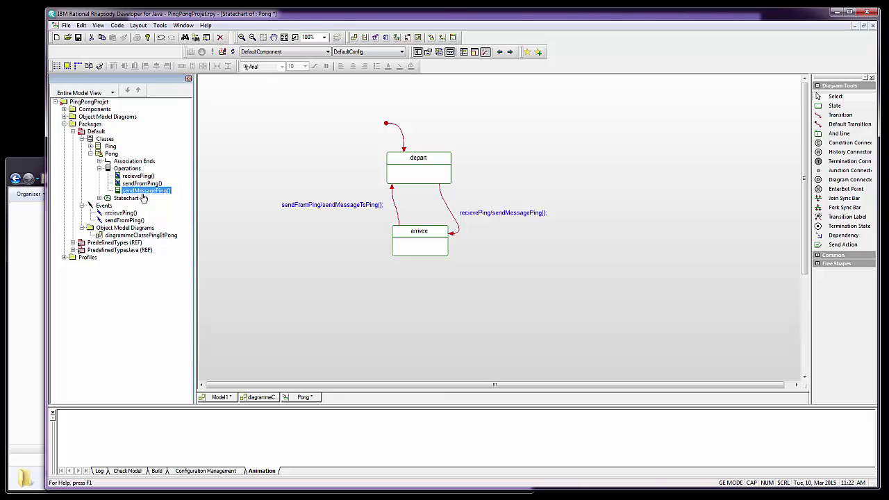
{"action": "double_click", "coordinate": [120, 191]}
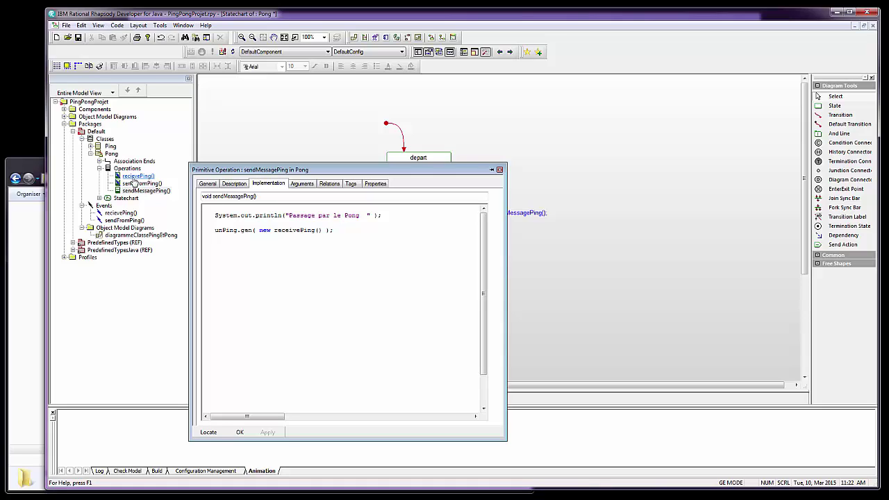
{"action": "left_click", "coordinate": [240, 432]}
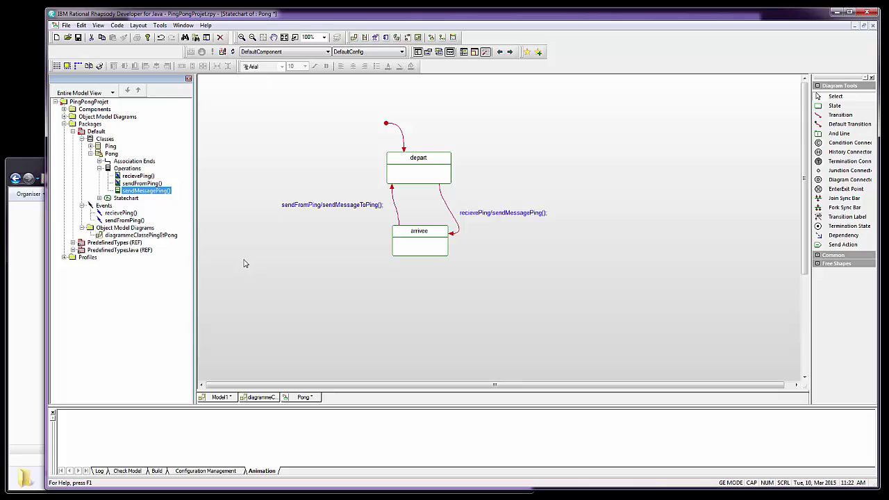
Step: Correct the name of the recievePing event to receivePing and apply the change
{"action": "double_click", "coordinate": [120, 214]}
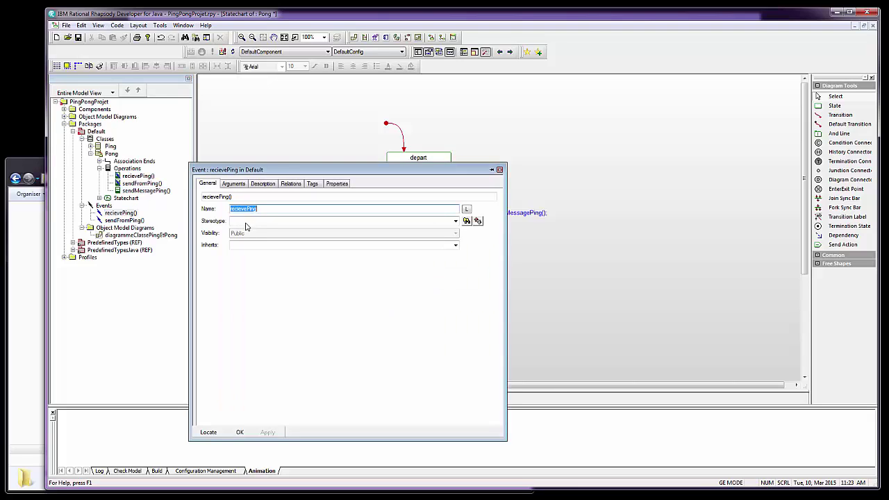
{"action": "left_click", "coordinate": [241, 209]}
{"action": "type", "text": "e"}
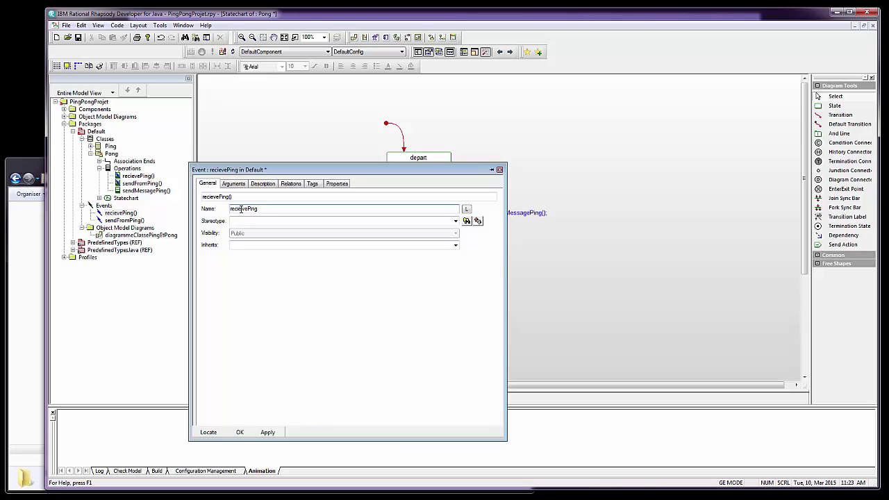
{"action": "key", "text": "Delete"}
{"action": "left_click", "coordinate": [267, 432]}
{"action": "left_click", "coordinate": [239, 432]}
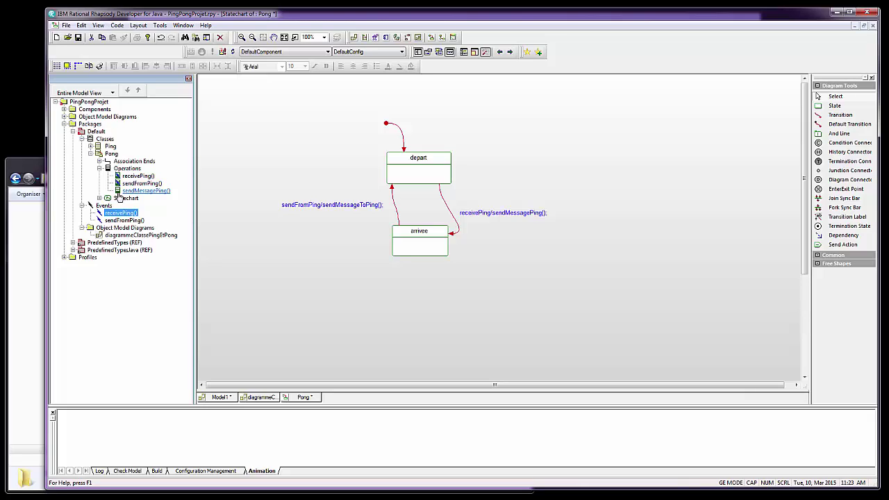
Step: Add a new operation named sendMessageToPing to the Pong class
{"action": "right_click", "coordinate": [109, 170]}
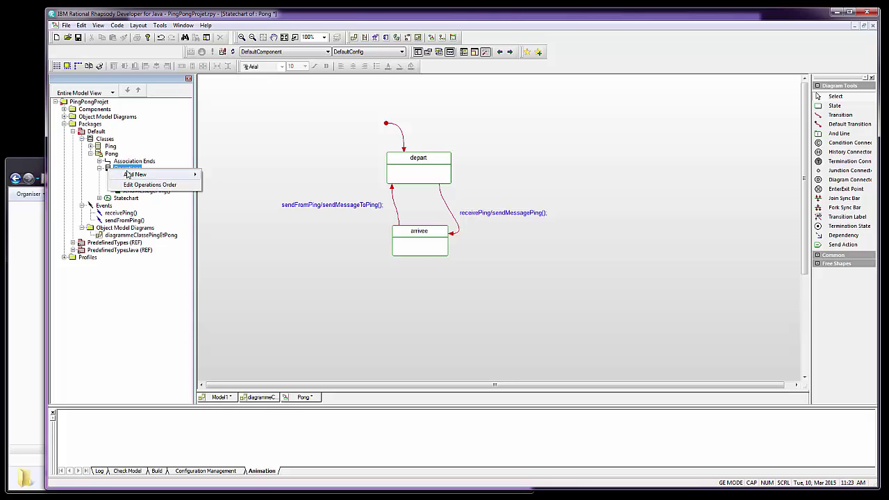
{"action": "mouse_move", "coordinate": [180, 175]}
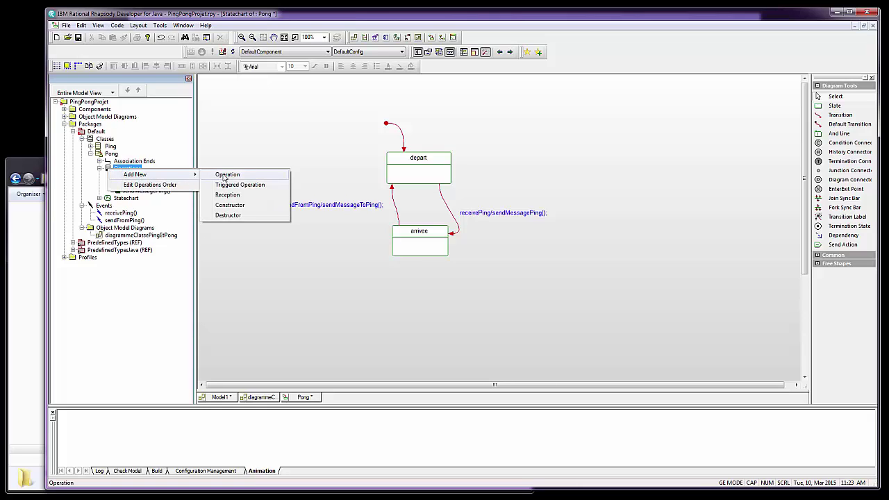
{"action": "left_click", "coordinate": [227, 175]}
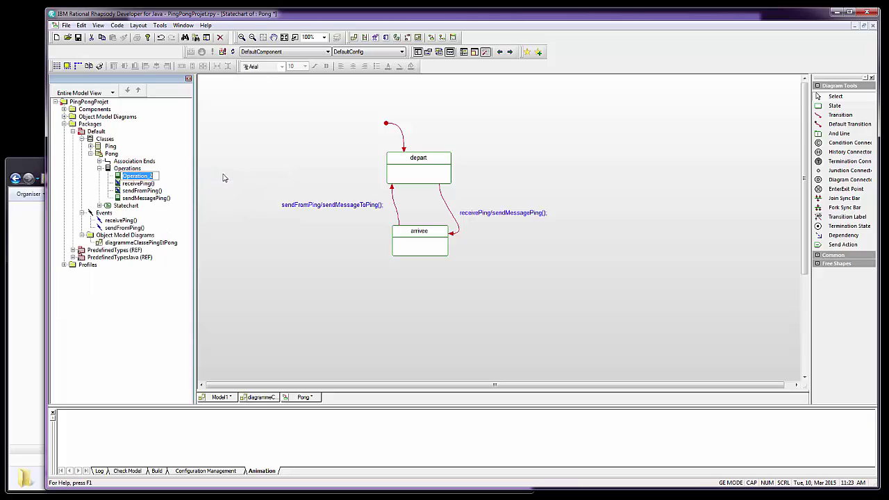
{"action": "type", "text": "sendMessageToPing"}
{"action": "key", "text": "Return"}
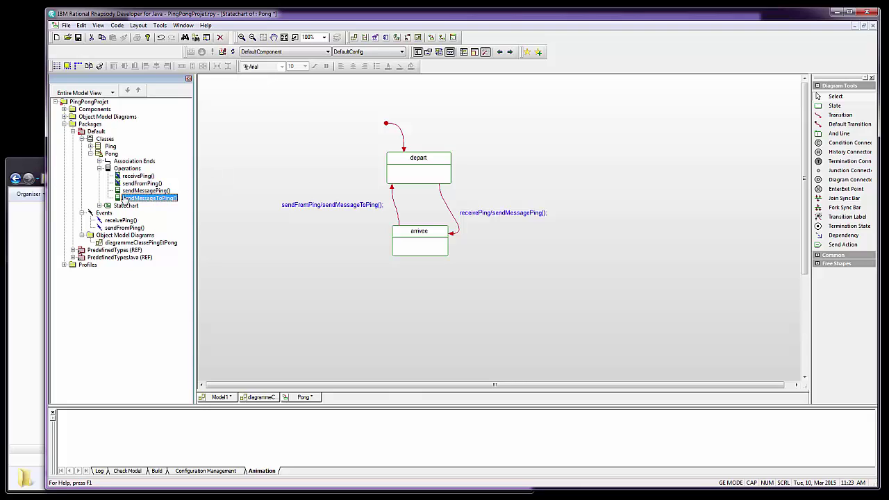
Step: Fill the implementation of sendMessageToPing with System.out.println("Passage par le Pong " + nbPong ); and itsPing.gen( new receivePing() );
{"action": "left_click", "coordinate": [118, 199]}
{"action": "double_click", "coordinate": [118, 199]}
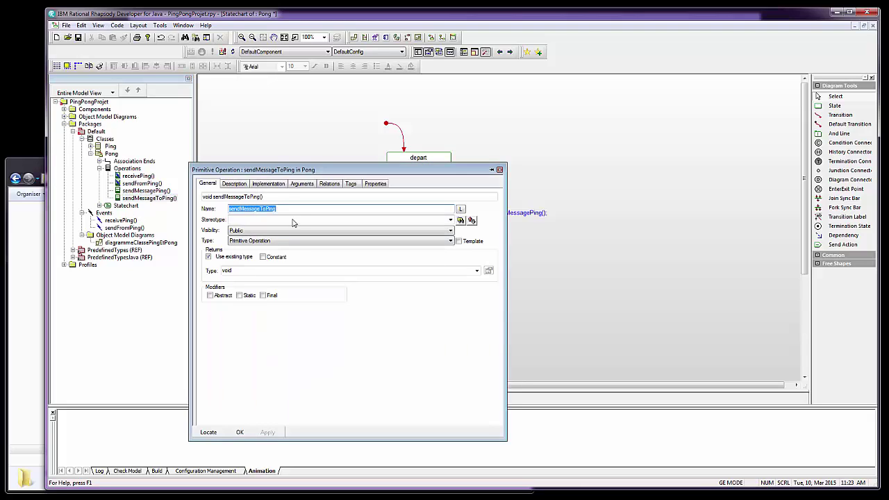
{"action": "left_click", "coordinate": [264, 185]}
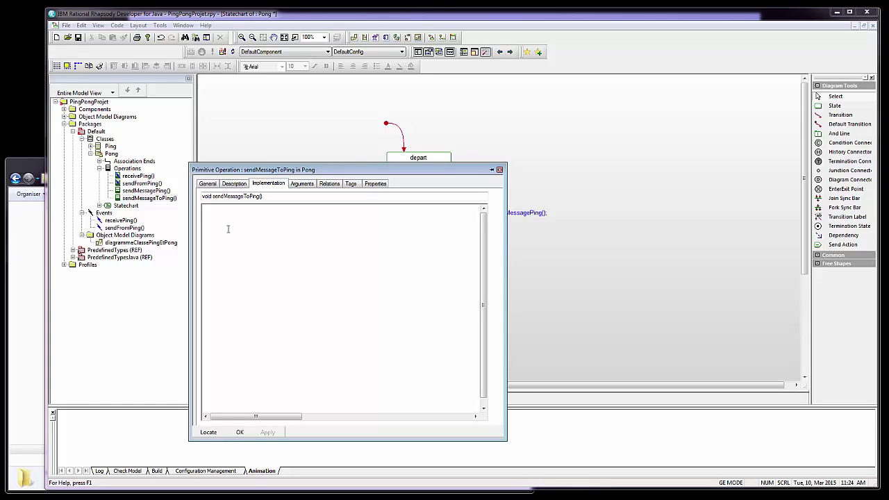
{"action": "type", "text": "System.out.println(\"Passage par le Pong  \" + nbPong );  itsPing.gen( new receivePing() );"}
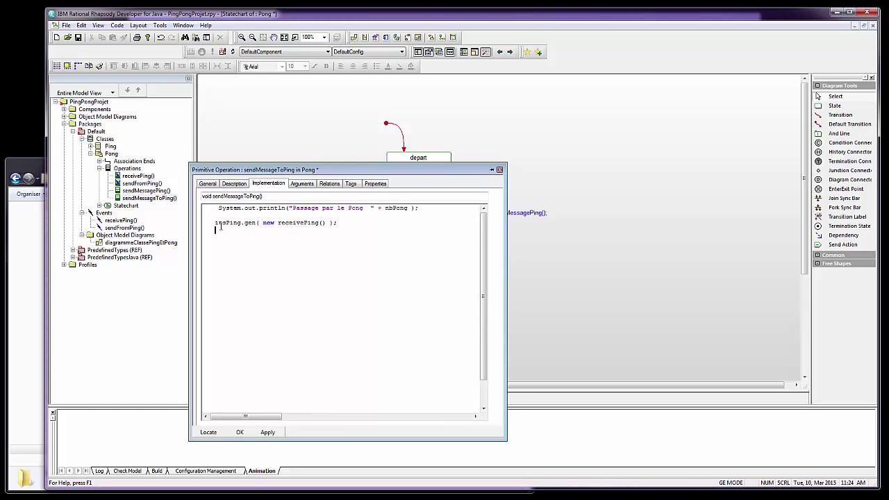
Step: Remove the extra leading space and extend the printed message in sendMessageToPing with "dans la transition Arrive Vers Depart"
{"action": "key", "text": "Up"}
{"action": "key", "text": "Delete"}
{"action": "key", "text": "Right"}
{"action": "key", "text": "Right"}
{"action": "key", "text": "Right"}
{"action": "key", "text": "Right"}
{"action": "key", "text": "Right"}
{"action": "key", "text": "Right"}
{"action": "key", "text": "Right"}
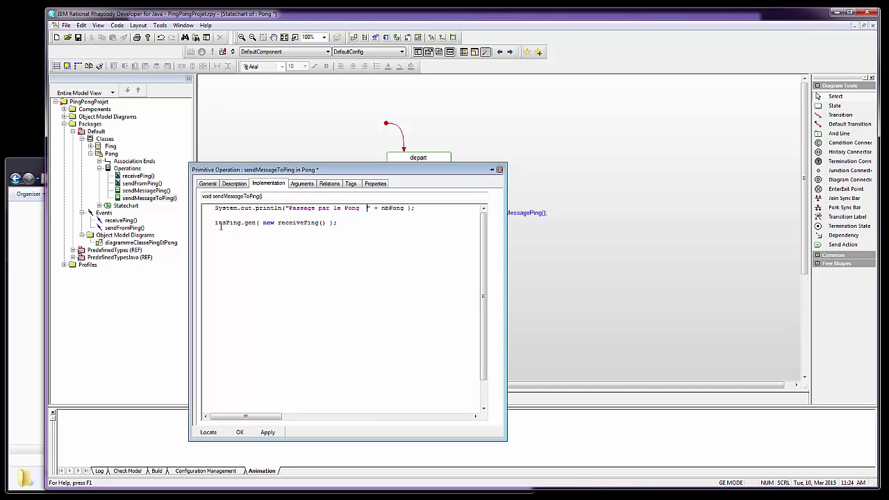
{"action": "type", "text": "dans la transition Arrive Vers Depart"}
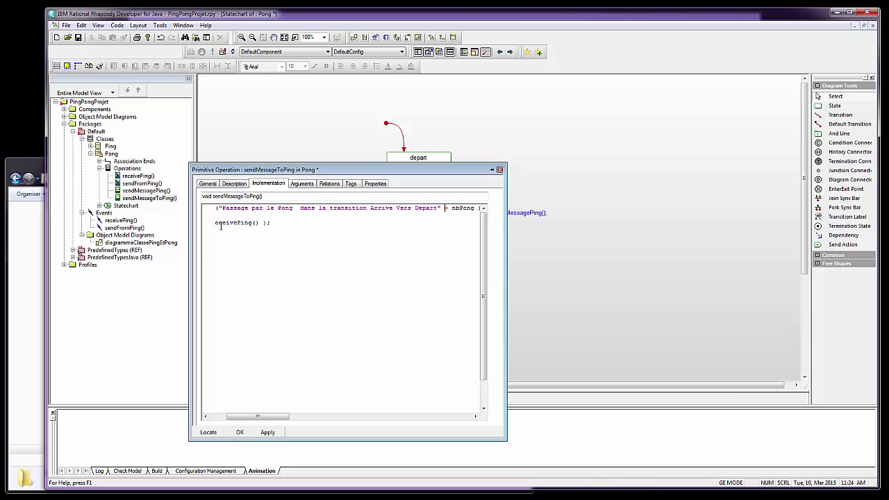
Step: Remove the + nbPong part from the println statement in the sendMessageToPing implementation
{"action": "key", "text": "shift+Right"}
{"action": "key", "text": "shift+Right"}
{"action": "key", "text": "shift+Right"}
{"action": "key", "text": "shift+Right"}
{"action": "key", "text": "shift+Right"}
{"action": "key", "text": "shift+Right"}
{"action": "key", "text": "shift+Right"}
{"action": "key", "text": "shift+Right"}
{"action": "key", "text": "Delete"}
{"action": "key", "text": "Down"}
{"action": "key", "text": "Up"}
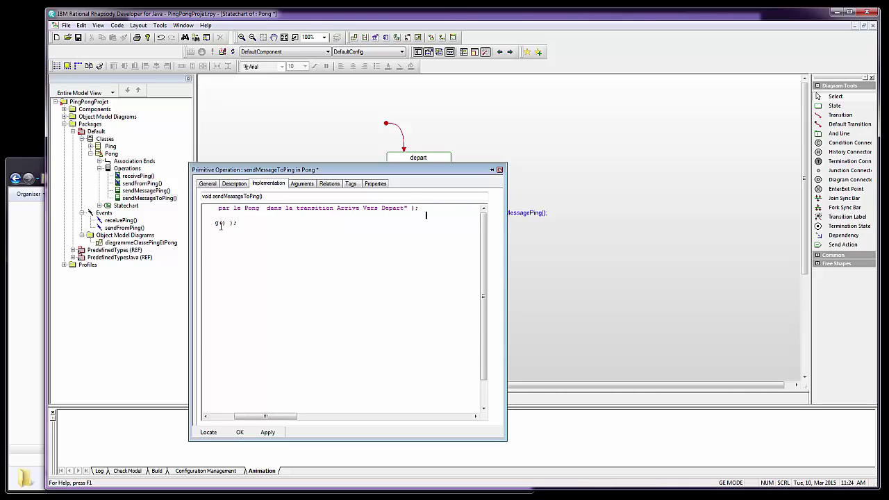
Step: Change itsPing to unPing in the gen call of the sendMessageToPing implementation
{"action": "key", "text": "Home"}
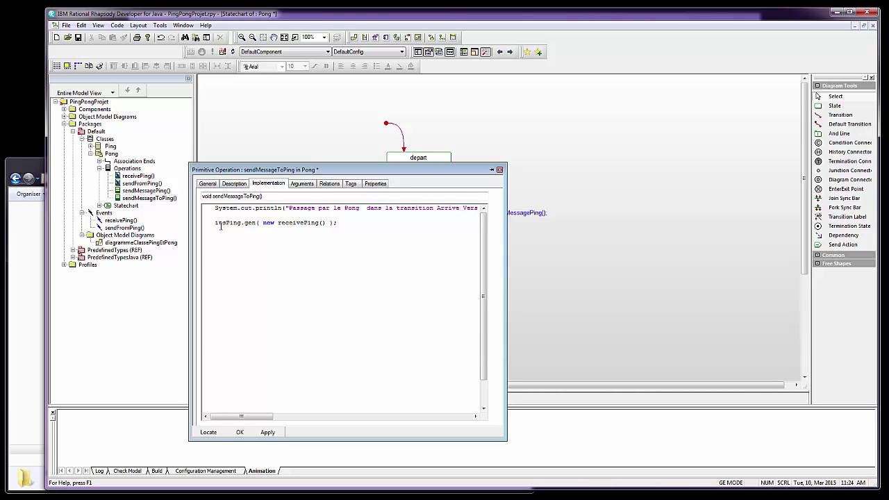
{"action": "key", "text": "shift+Right"}
{"action": "key", "text": "shift+Right"}
{"action": "key", "text": "shift+Right"}
{"action": "type", "text": "un"}
Step: Replace the receivePing event with sendFromPong in the unPing.gen call and apply the sendMessageToPing implementation
{"action": "key", "text": "shift+Right"}
{"action": "key", "text": "shift+Right"}
{"action": "key", "text": "shift+Right"}
{"action": "key", "text": "shift+Right"}
{"action": "key", "text": "shift+Right"}
{"action": "key", "text": "shift+Right"}
{"action": "key", "text": "shift+Right"}
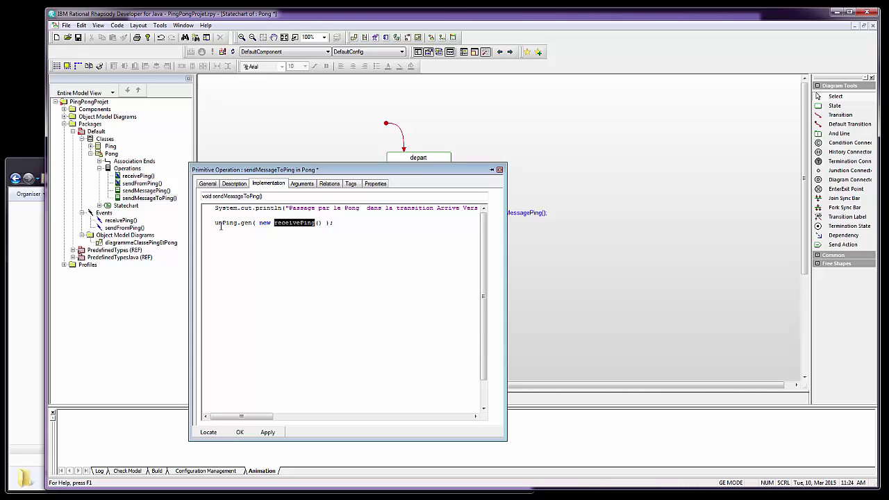
{"action": "type", "text": "sendFromPong"}
{"action": "left_click", "coordinate": [268, 432]}
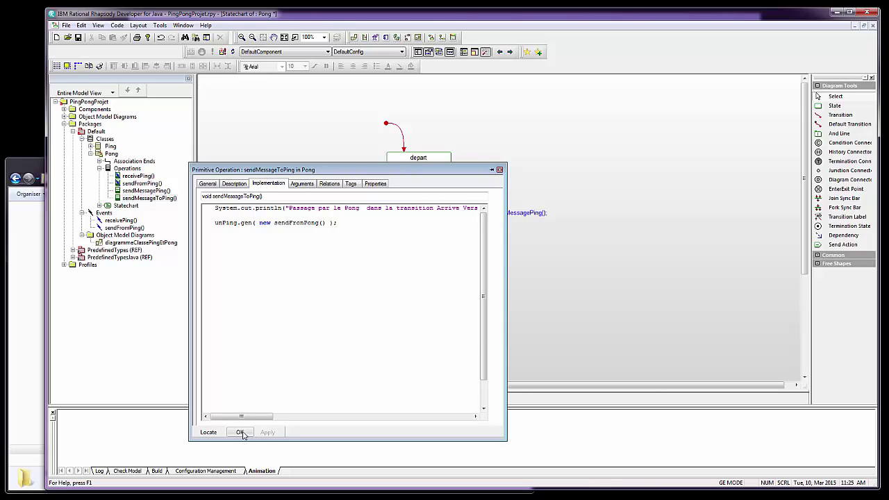
Step: Accept the sendMessageToPing operation's implementation and save the project
{"action": "left_click", "coordinate": [240, 432]}
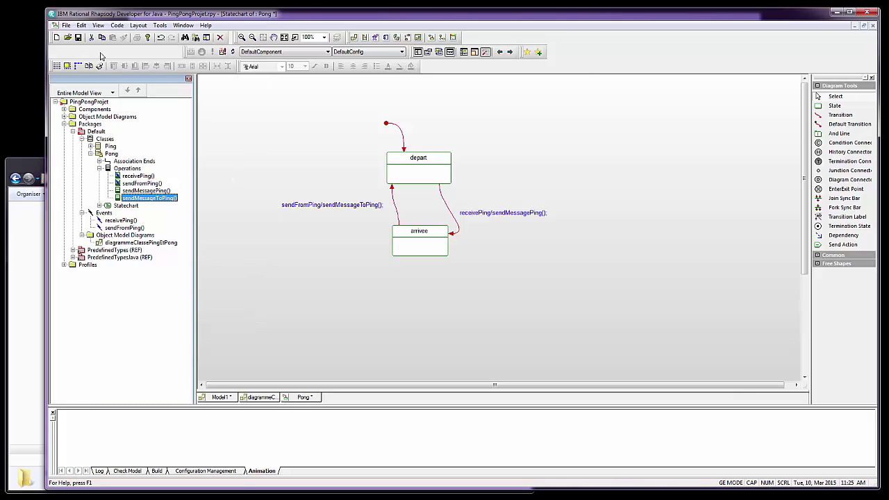
{"action": "left_click", "coordinate": [78, 37]}
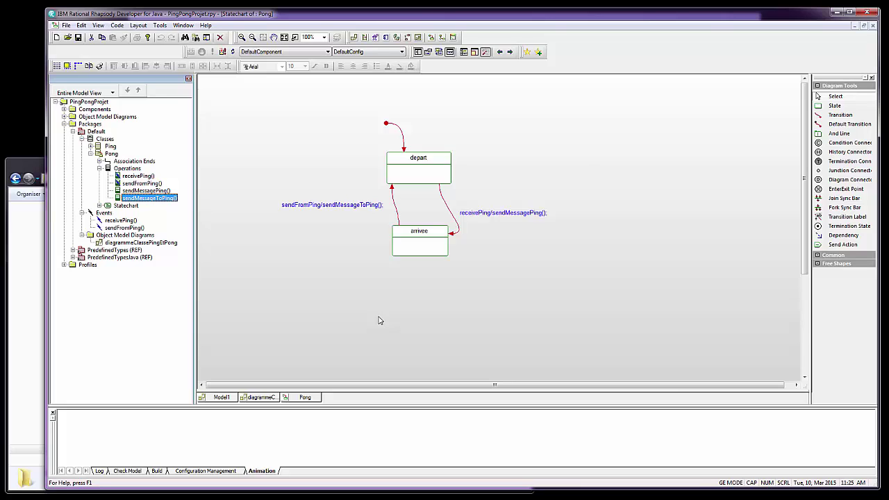
Step: Add a new statechart to the Ping class from the diagrammeClassePingEtPong object model diagram
{"action": "left_click", "coordinate": [259, 399]}
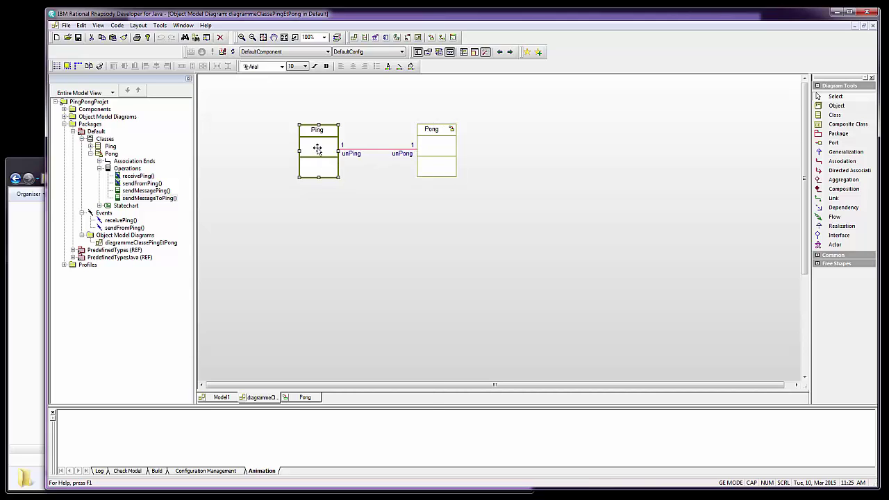
{"action": "right_click", "coordinate": [317, 148]}
{"action": "mouse_move", "coordinate": [389, 170]}
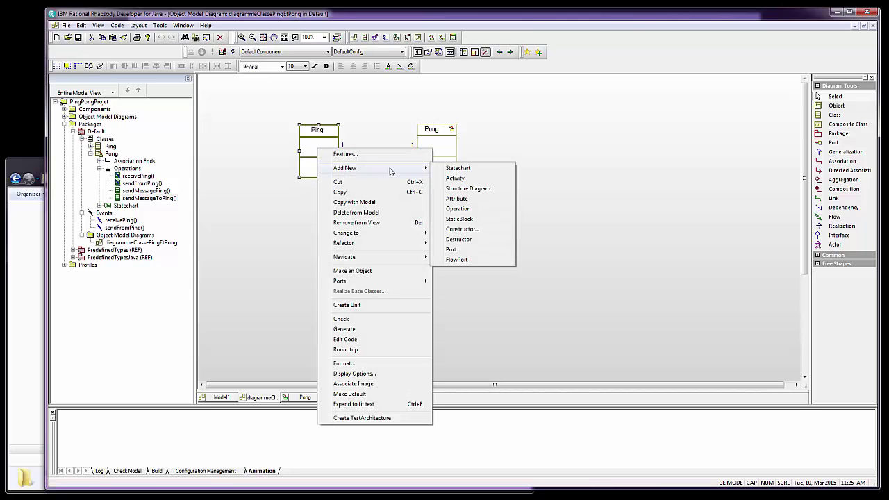
{"action": "left_click", "coordinate": [451, 169]}
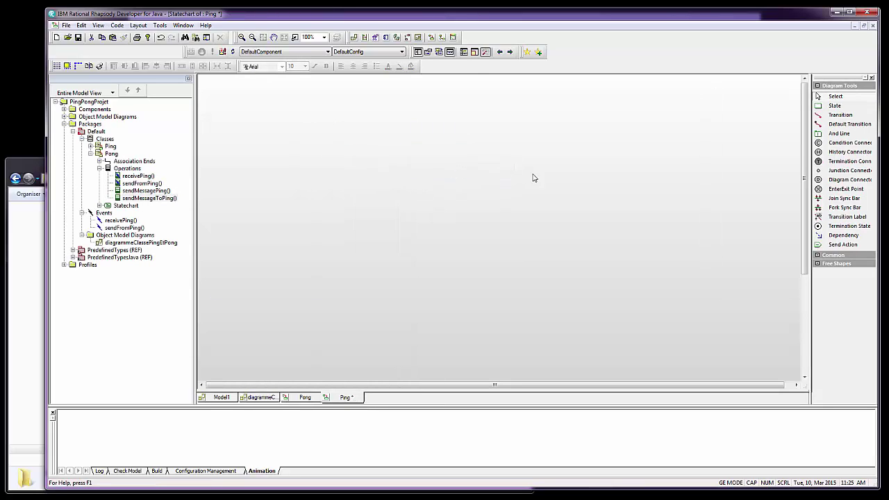
Step: Place a state named depart in the upper part of the Ping statechart
{"action": "left_click", "coordinate": [826, 107]}
{"action": "left_click", "coordinate": [359, 150]}
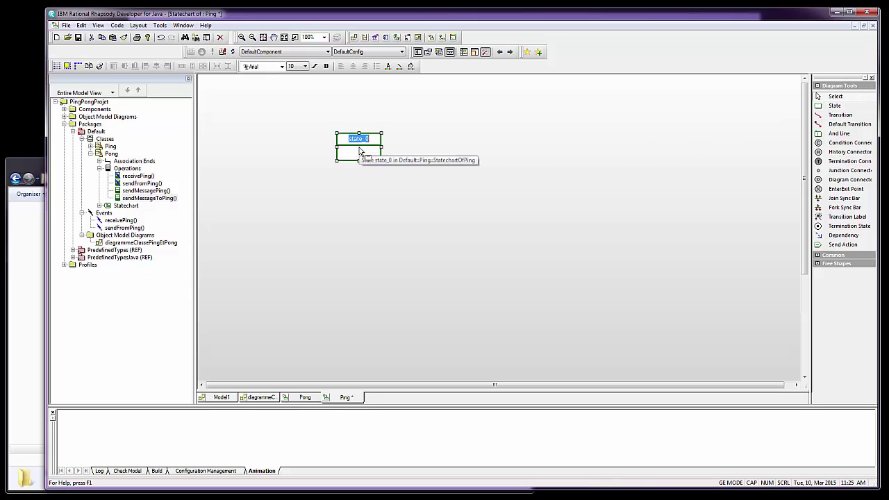
{"action": "type", "text": "depart"}
{"action": "left_click", "coordinate": [475, 156]}
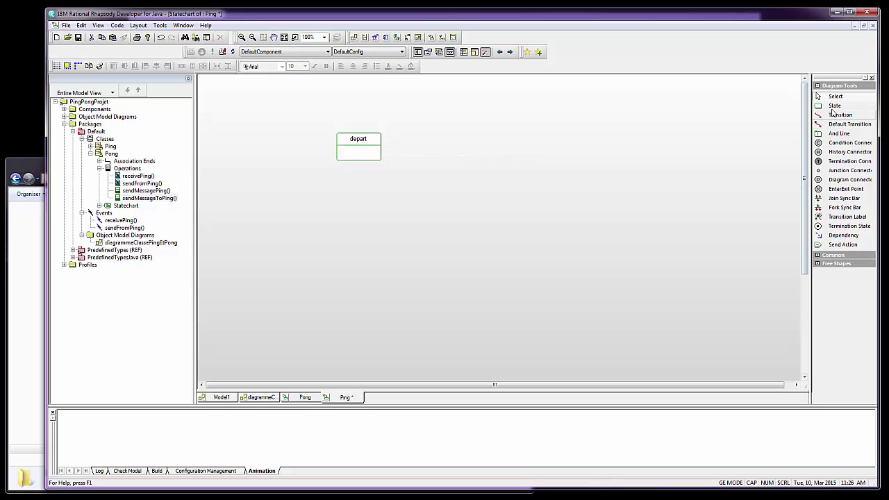
Step: Add a second state named arrivee to the Ping statechart and position it just below depart
{"action": "left_click", "coordinate": [835, 107]}
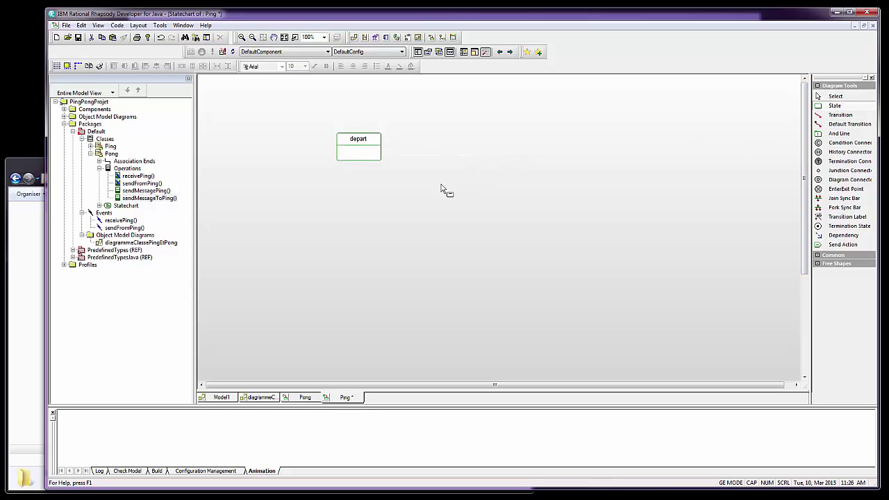
{"action": "left_click", "coordinate": [352, 211]}
{"action": "type", "text": "arr"}
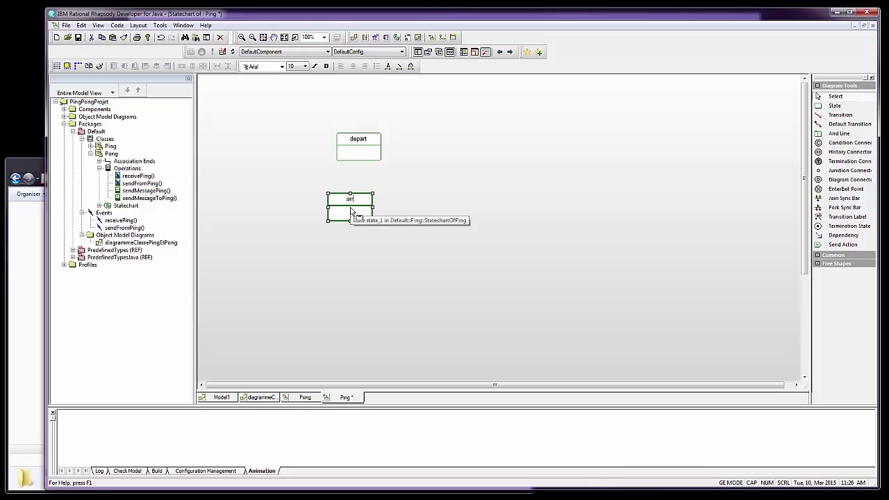
{"action": "type", "text": "ivee"}
{"action": "key", "text": "Return"}
{"action": "left_click_drag", "start_coordinate": [350, 212], "coordinate": [363, 214]}
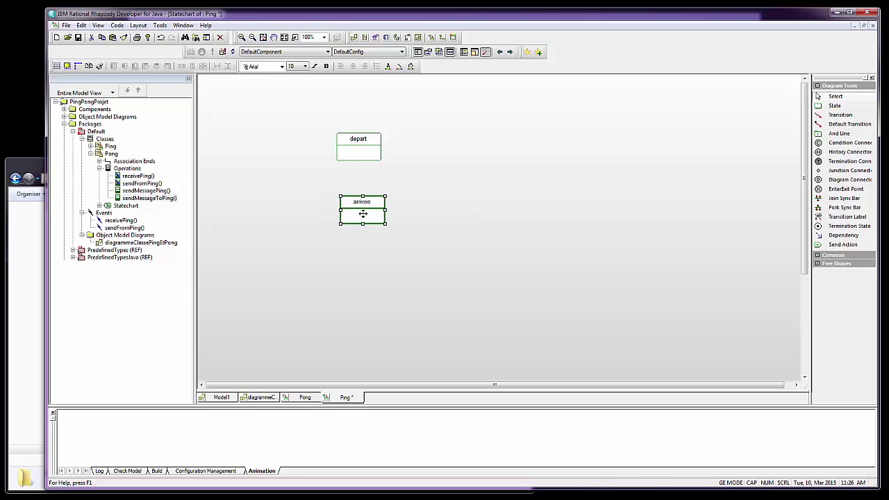
{"action": "left_click", "coordinate": [385, 241]}
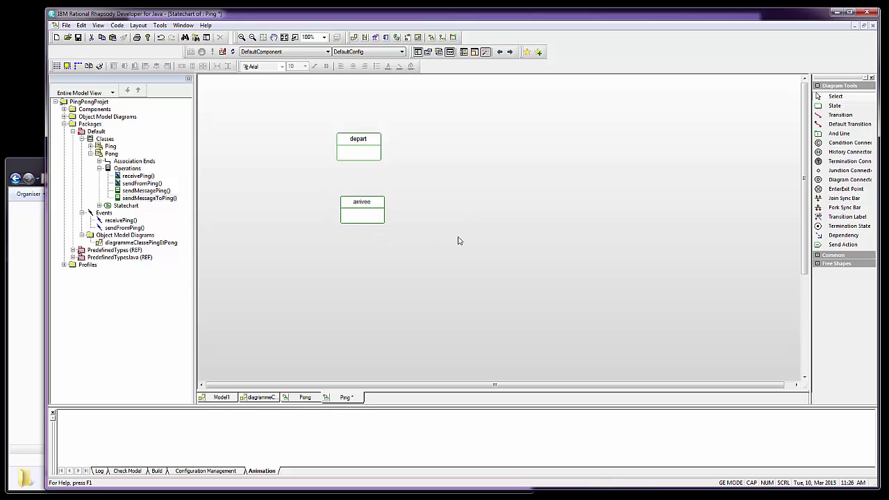
Step: Draw a default transition into the depart state of the Ping statechart, leaving its label empty
{"action": "left_click", "coordinate": [839, 125]}
{"action": "left_click", "coordinate": [347, 132]}
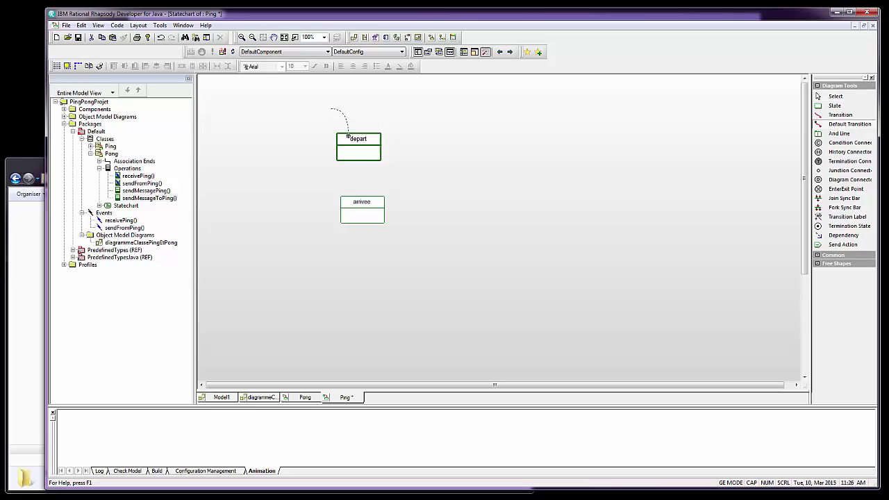
{"action": "left_click", "coordinate": [425, 132]}
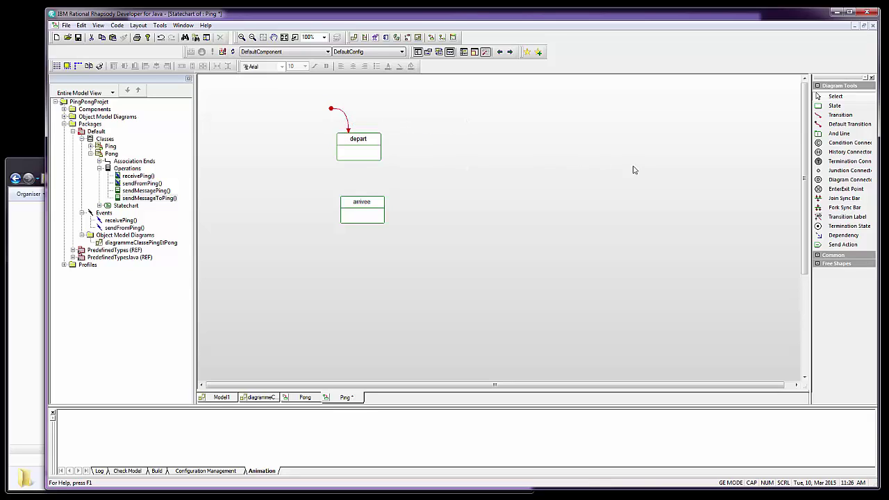
Step: Draw an unlabelled transition from the depart state to the arrivee state in the Ping statechart
{"action": "left_click", "coordinate": [839, 115]}
{"action": "left_click", "coordinate": [381, 160]}
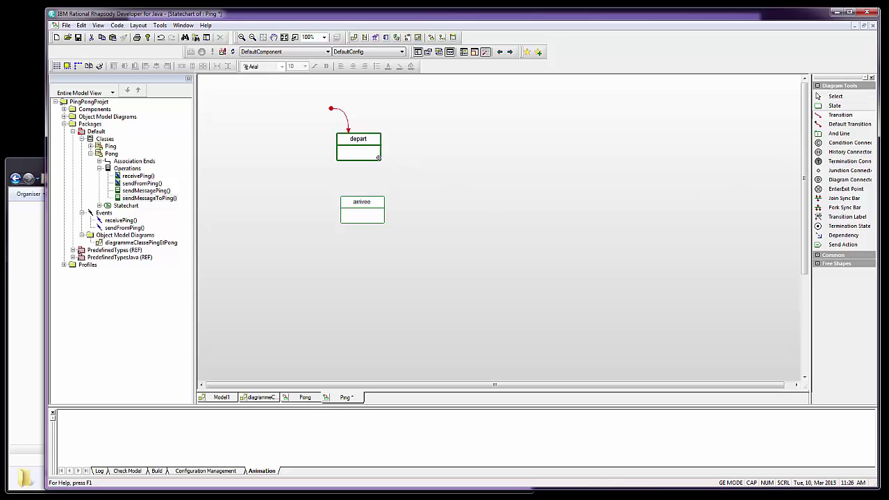
{"action": "left_click", "coordinate": [382, 202]}
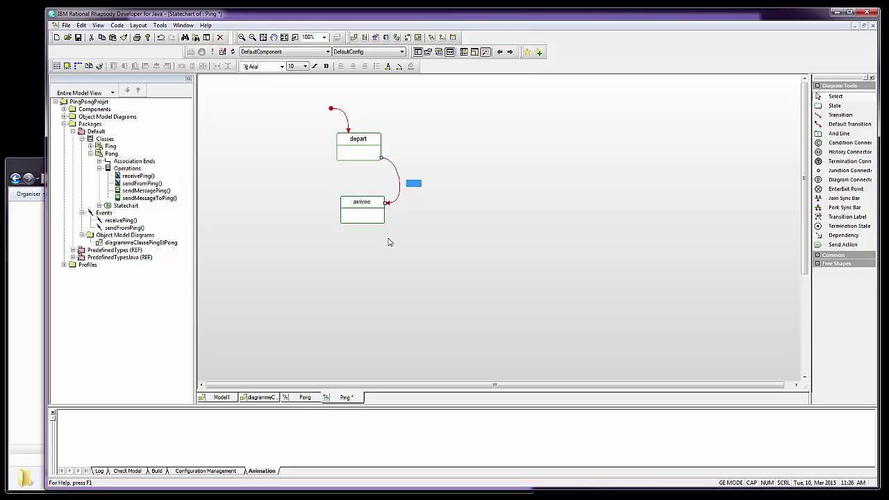
{"action": "left_click", "coordinate": [396, 228]}
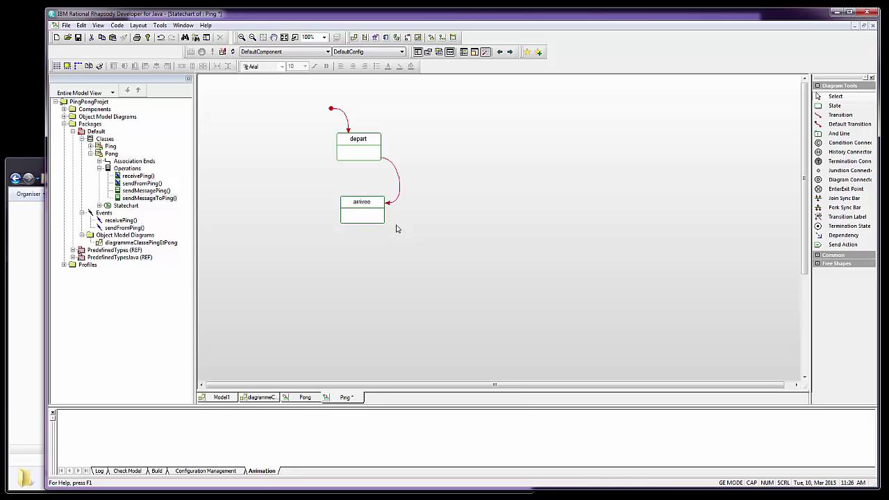
Step: Review the Pong statechart and the implementation of its sendMessagePing operation to see which event it sends to Ping
{"action": "left_click", "coordinate": [306, 397]}
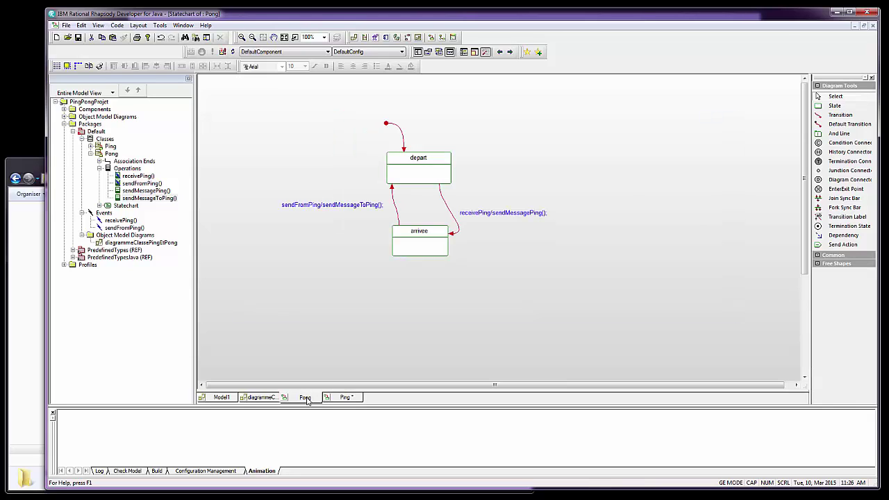
{"action": "left_click", "coordinate": [443, 155]}
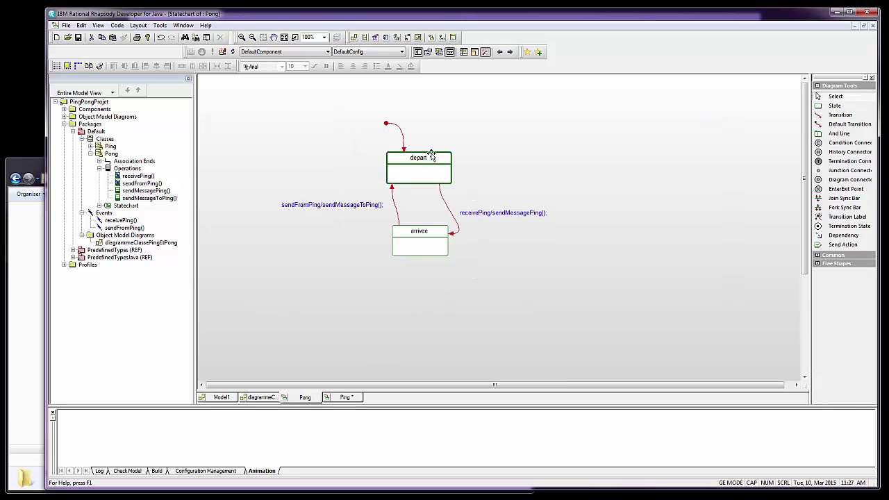
{"action": "left_click", "coordinate": [452, 246]}
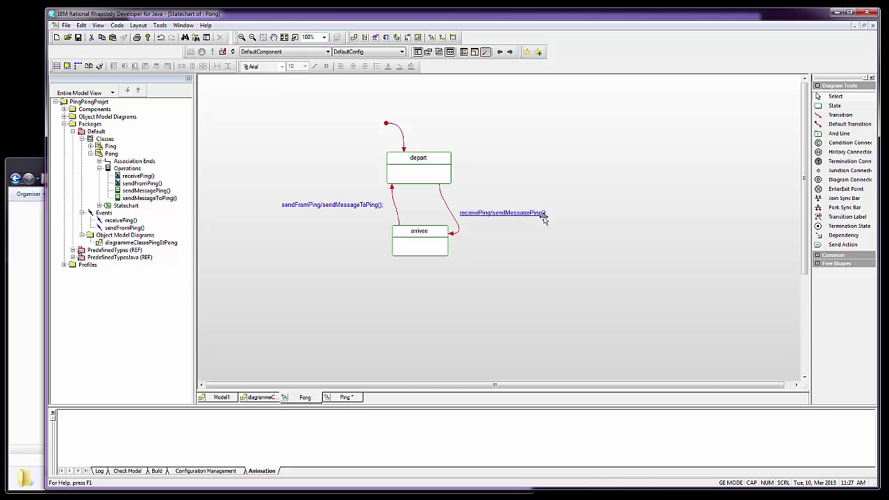
{"action": "double_click", "coordinate": [140, 192]}
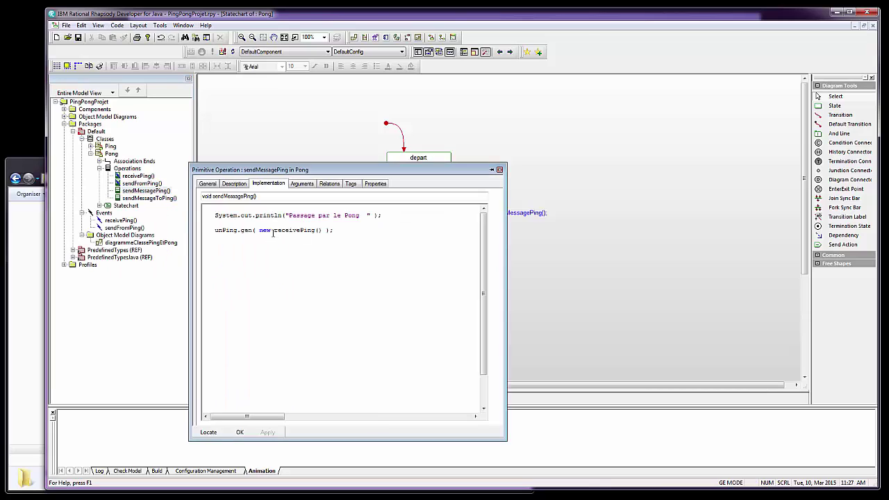
{"action": "left_click", "coordinate": [240, 433]}
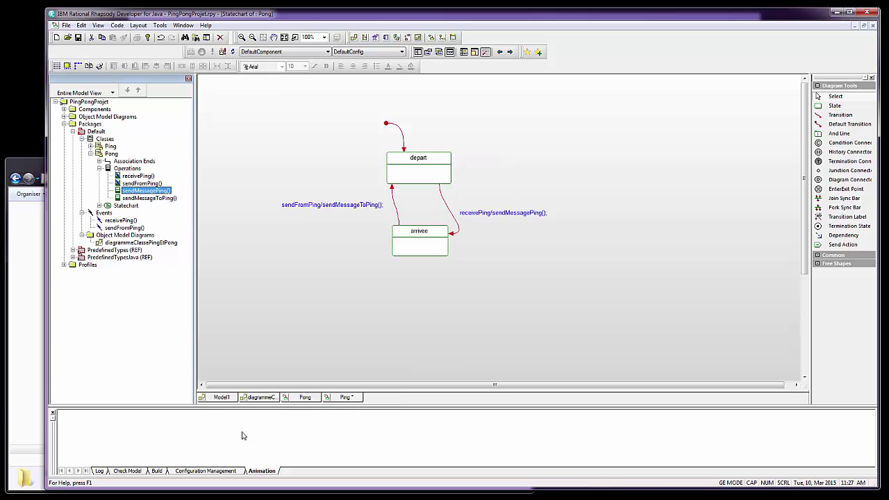
{"action": "left_click", "coordinate": [303, 398]}
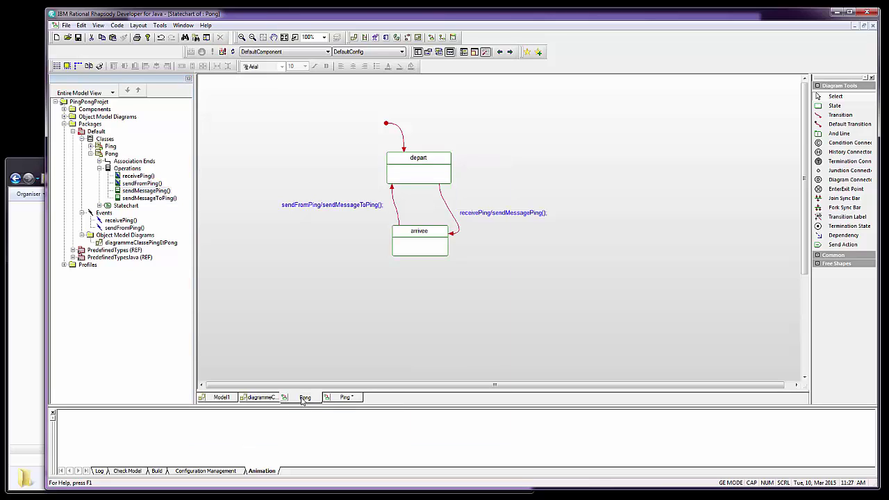
Step: Set the depart-to-arrivee transition in the Ping statechart to trigger on receivePing with the action sendMessagePong();
{"action": "left_click", "coordinate": [347, 400]}
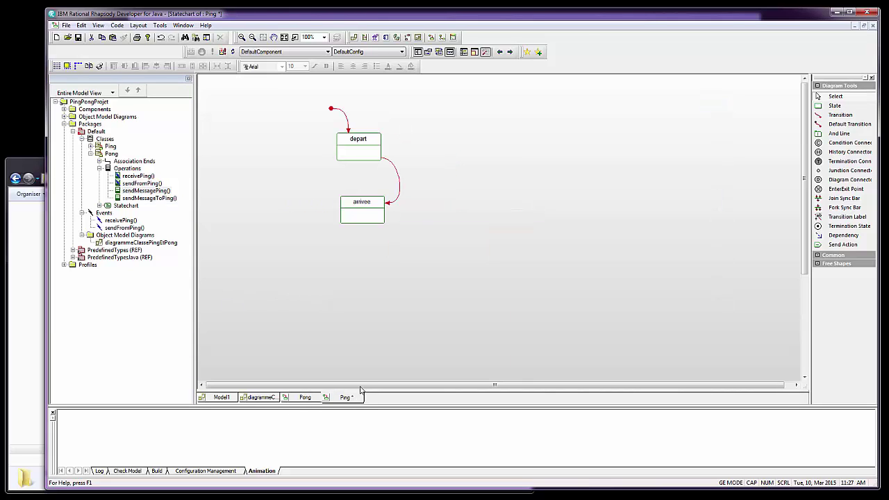
{"action": "left_click", "coordinate": [399, 191]}
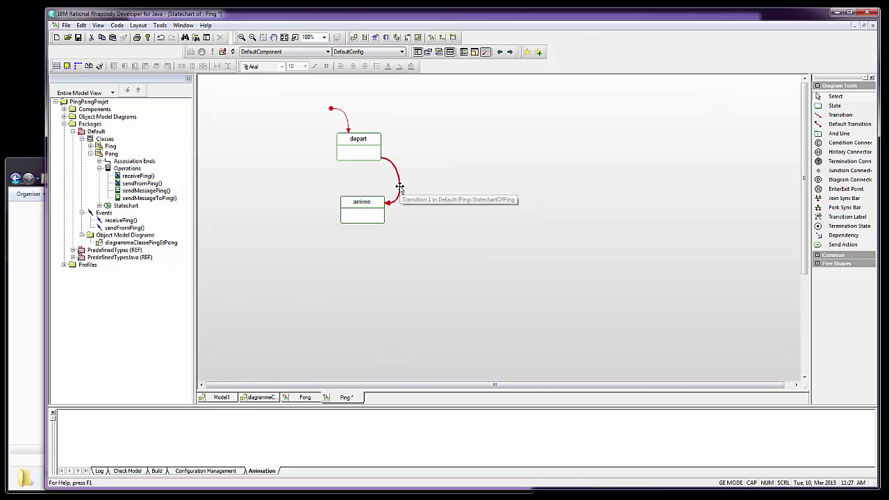
{"action": "double_click", "coordinate": [400, 190]}
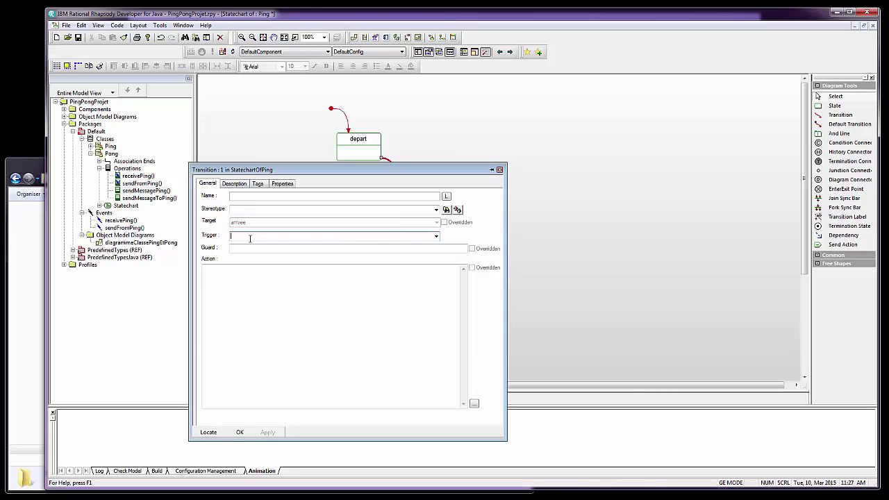
{"action": "left_click", "coordinate": [437, 237]}
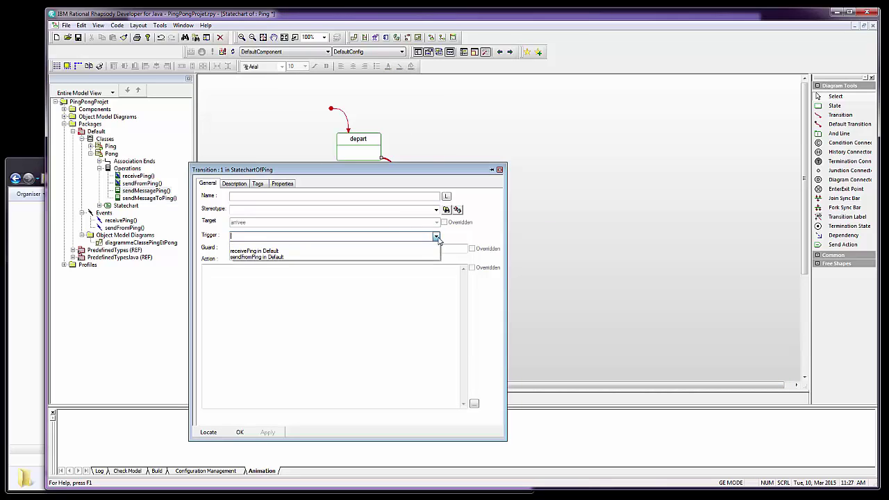
{"action": "left_click", "coordinate": [254, 253]}
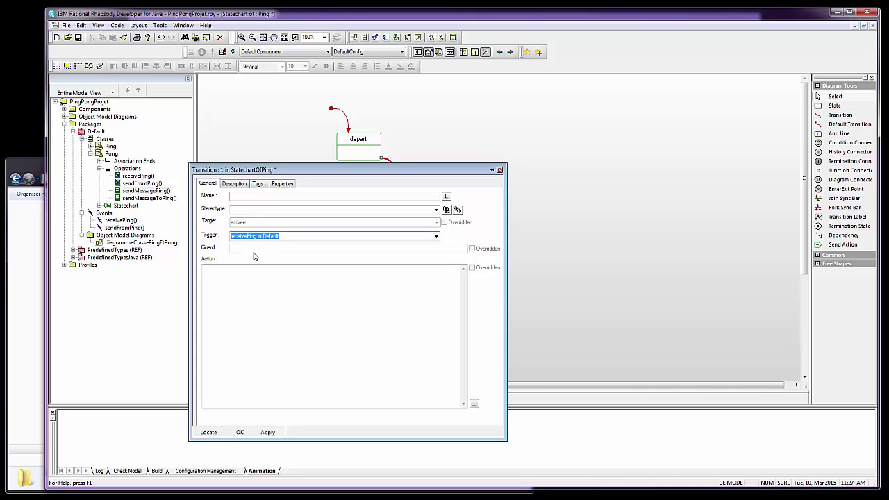
{"action": "left_click", "coordinate": [253, 278]}
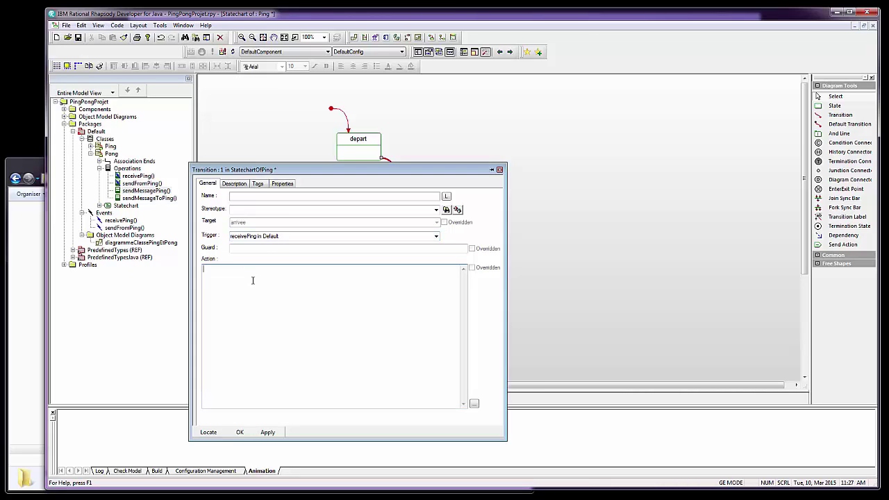
{"action": "type", "text": "sendMessage"}
{"action": "type", "text": "Pong();"}
{"action": "left_click", "coordinate": [240, 432]}
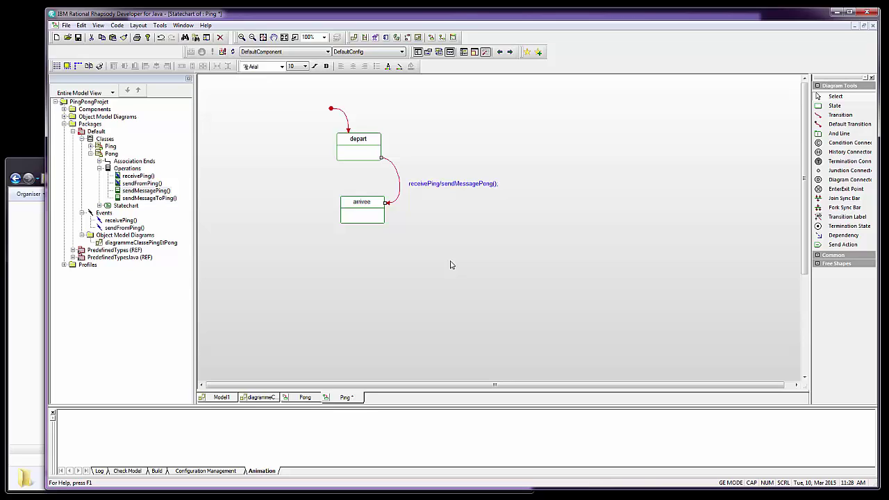
Step: Draw a return transition from the arrivee state to the depart state in the Ping statechart
{"action": "left_click", "coordinate": [840, 115]}
{"action": "left_click", "coordinate": [345, 197]}
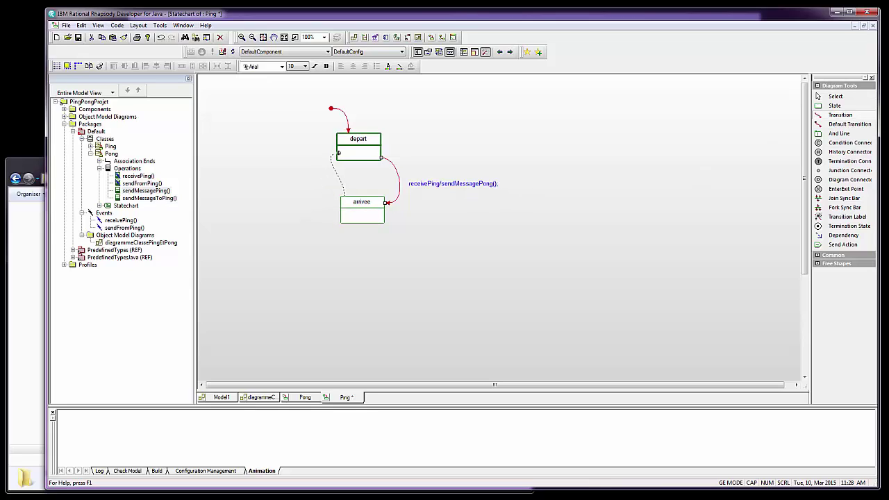
{"action": "left_click", "coordinate": [339, 152]}
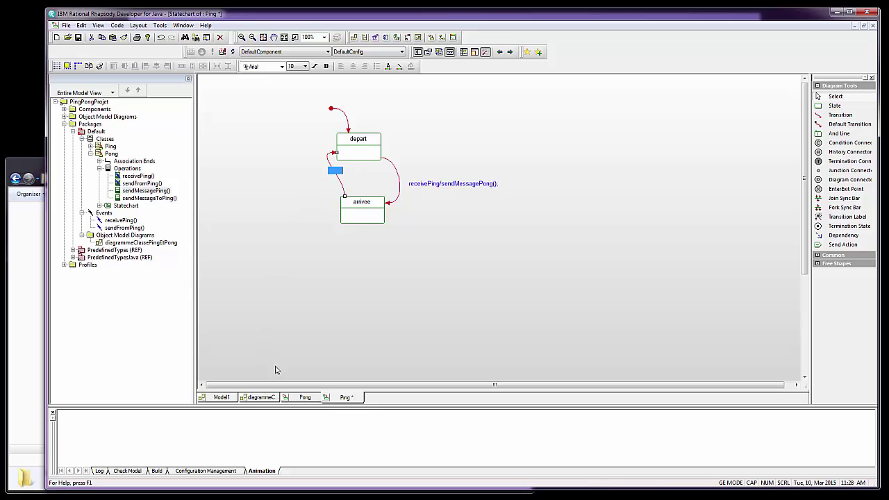
Step: Check in Pong's sendMessageToPing implementation which event is generated for Ping, leaving the code as it is
{"action": "left_click", "coordinate": [305, 397]}
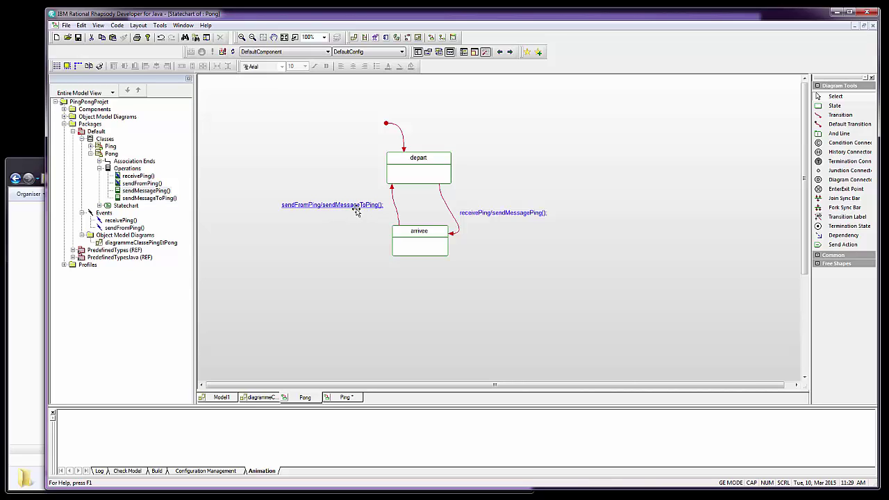
{"action": "double_click", "coordinate": [134, 200]}
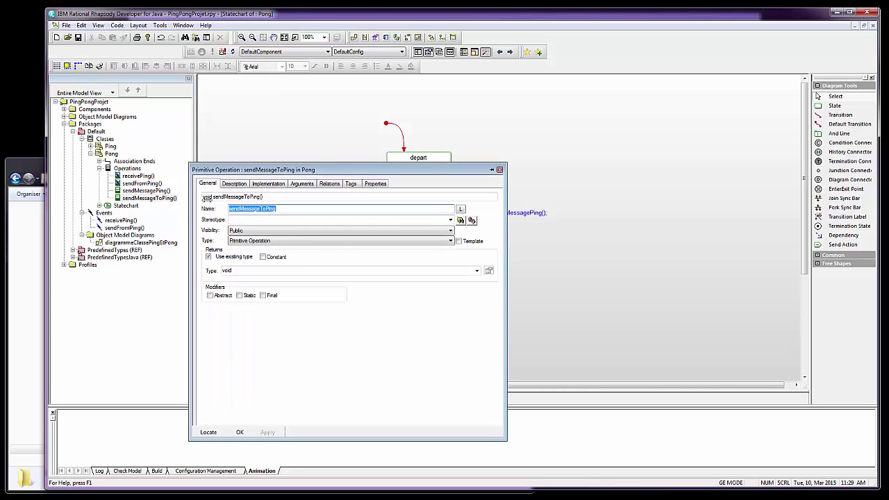
{"action": "left_click", "coordinate": [267, 184]}
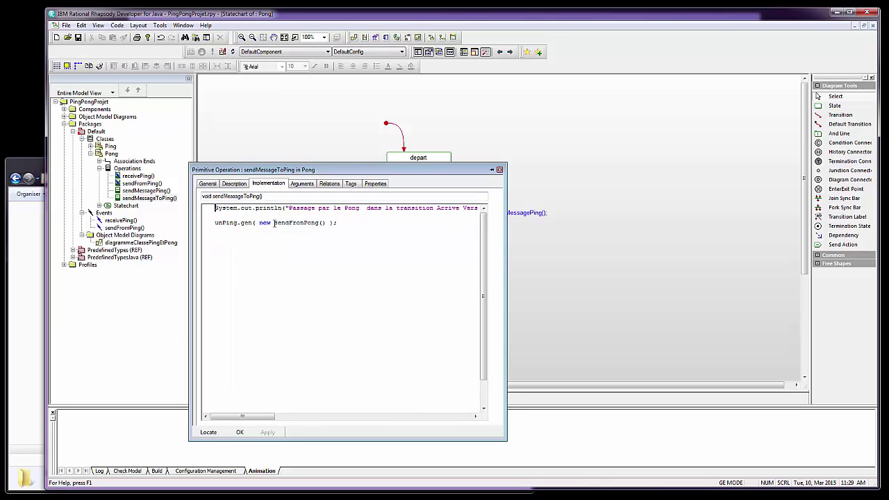
{"action": "left_click_drag", "start_coordinate": [275, 223], "coordinate": [319, 225]}
{"action": "left_click", "coordinate": [241, 432]}
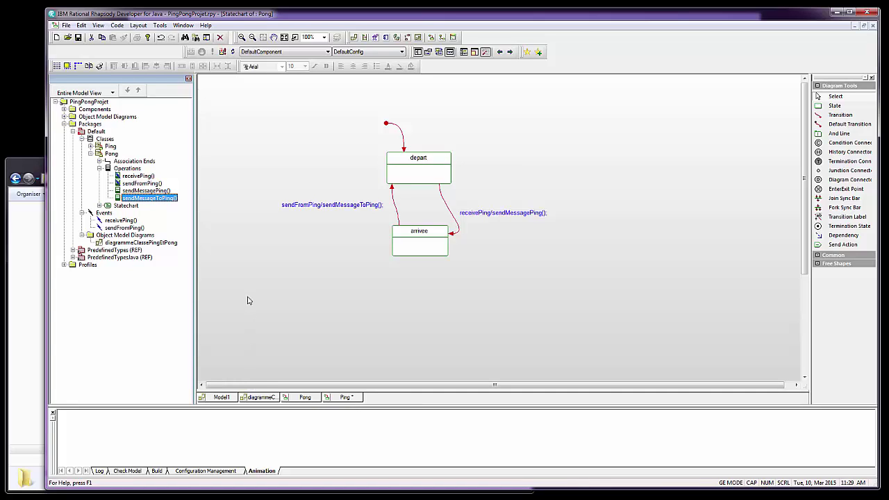
Step: Set the arrivee-to-depart transition in the Ping statechart to trigger on sendFronPong with the action sendMessageToPong();
{"action": "left_click", "coordinate": [344, 397]}
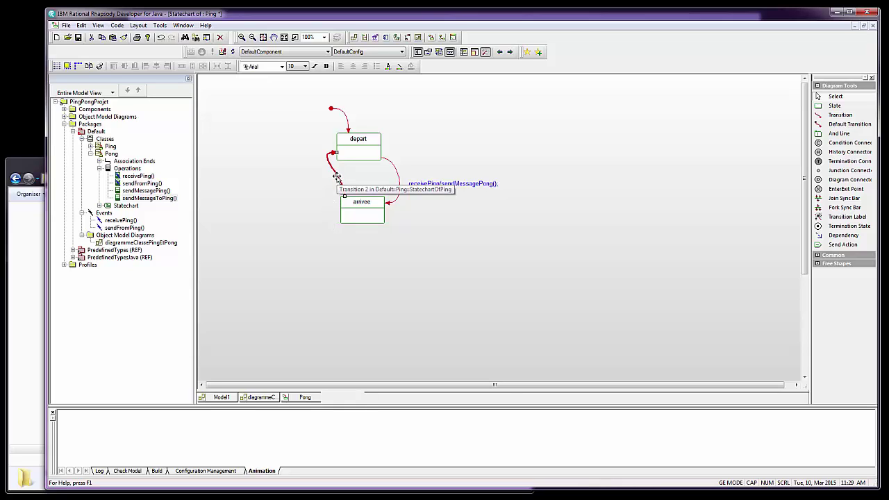
{"action": "double_click", "coordinate": [337, 176]}
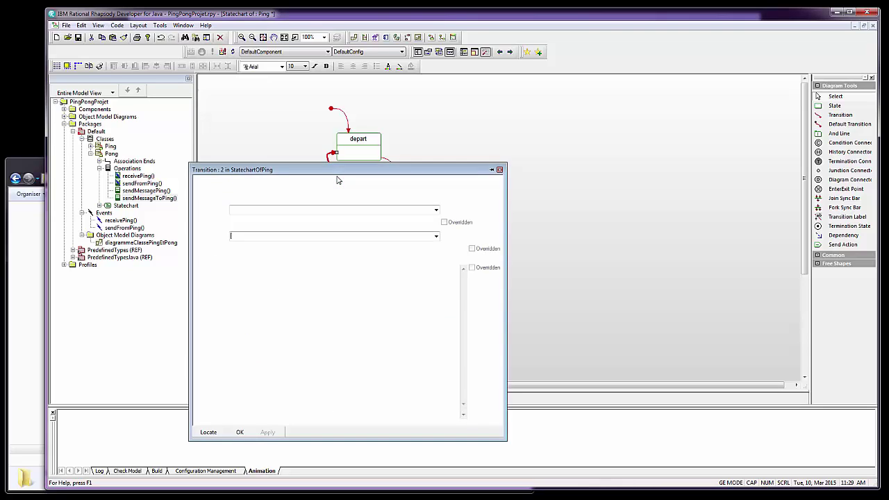
{"action": "left_click", "coordinate": [305, 239]}
{"action": "type", "text": "sendFromPong"}
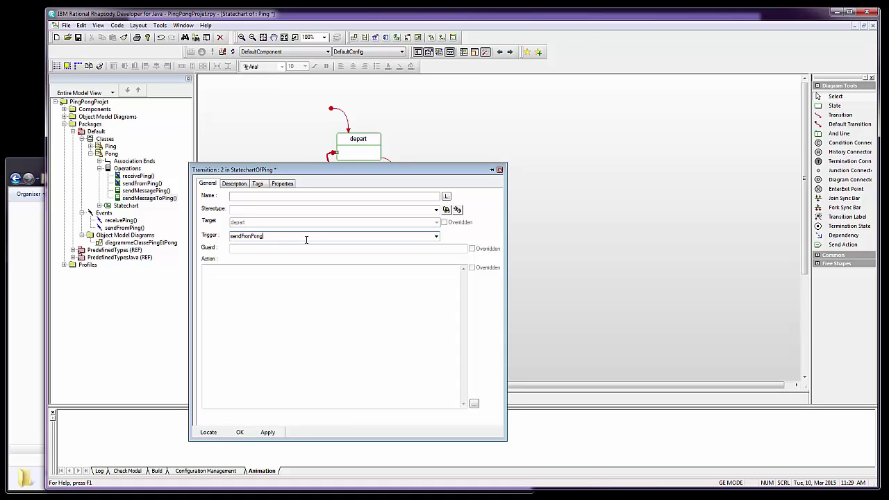
{"action": "key", "text": "Return"}
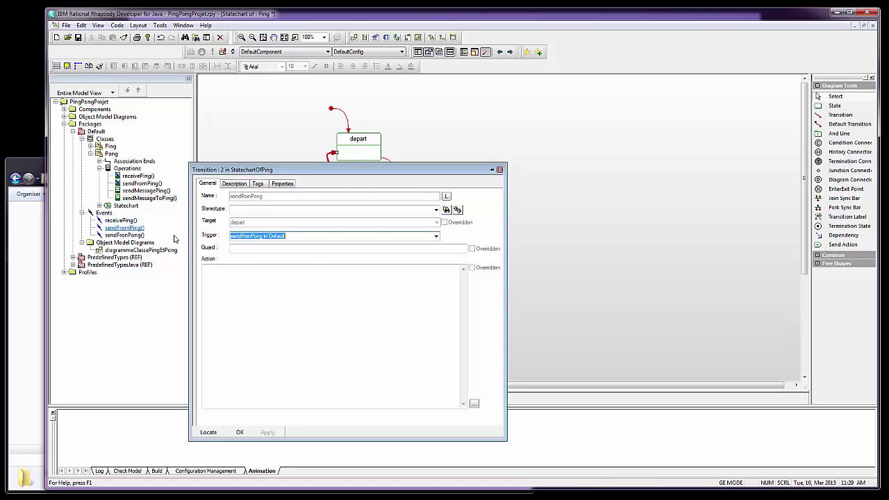
{"action": "left_click", "coordinate": [297, 291]}
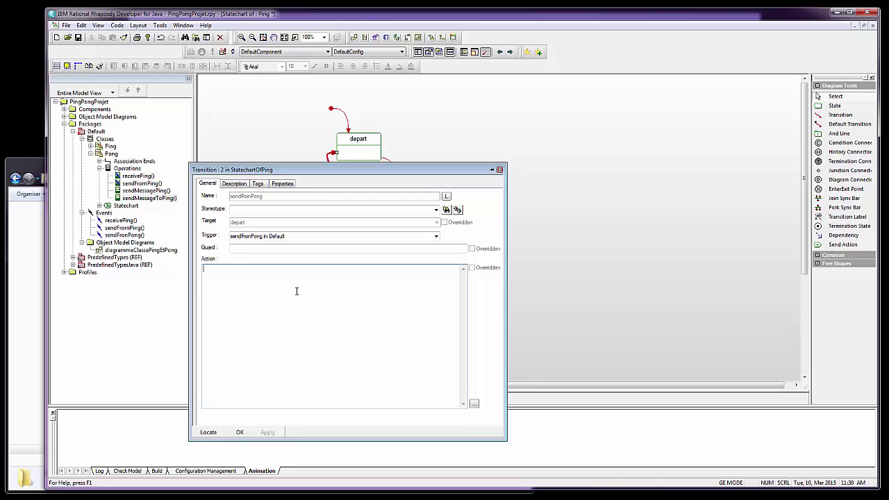
{"action": "type", "text": "sendMessageToPong"}
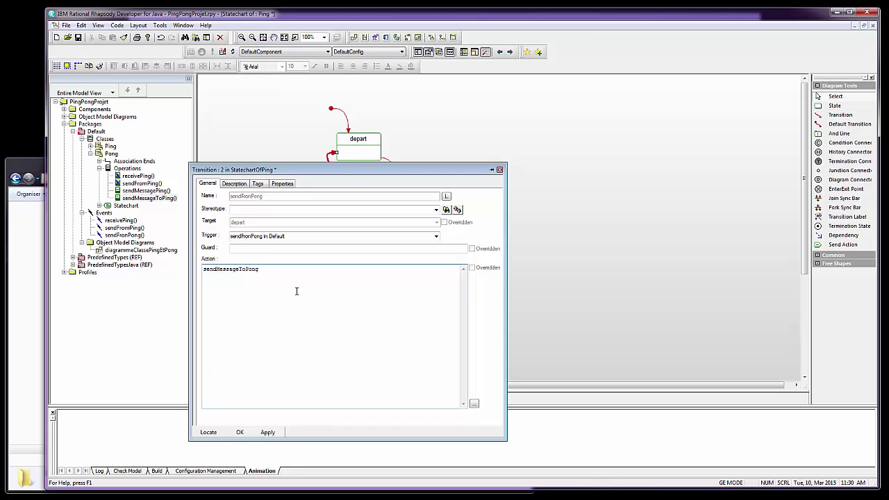
{"action": "type", "text": "();"}
{"action": "left_click", "coordinate": [239, 432]}
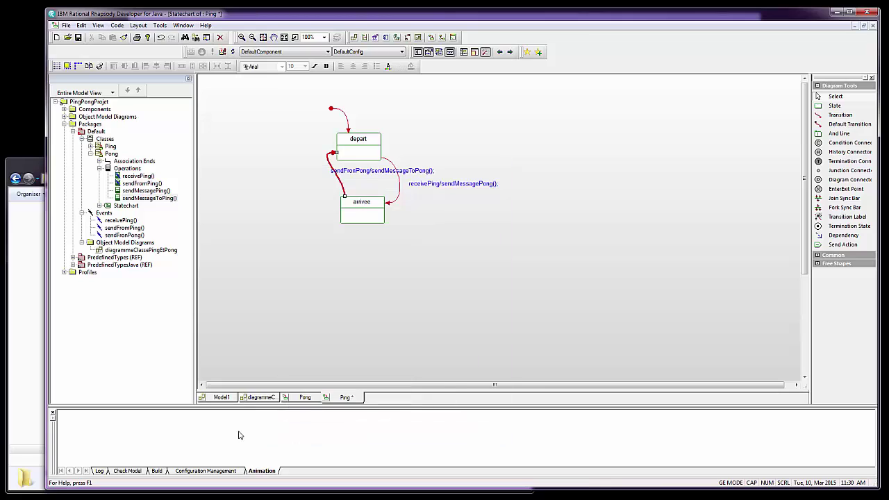
Step: Move the sendFronPong/sendMessageToPong(); label clear of the states, to the outer side of its return transition in the Ping statechart
{"action": "left_click", "coordinate": [367, 171]}
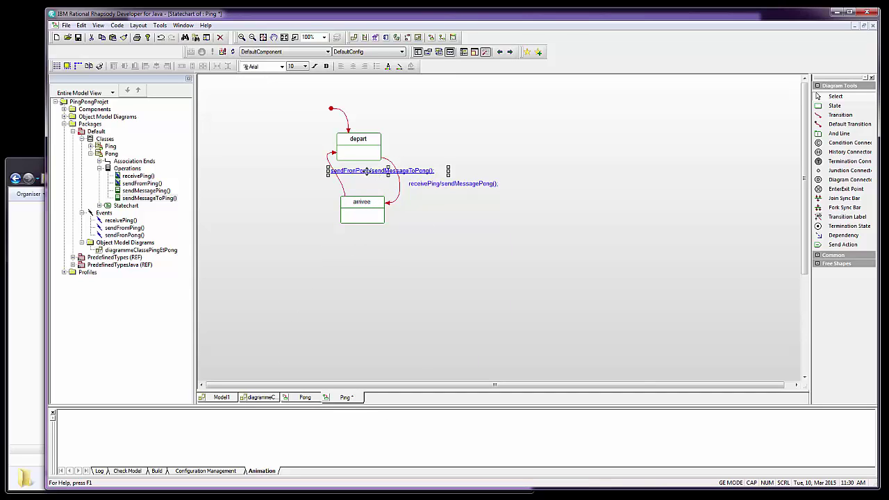
{"action": "left_click_drag", "start_coordinate": [366, 171], "coordinate": [244, 171]}
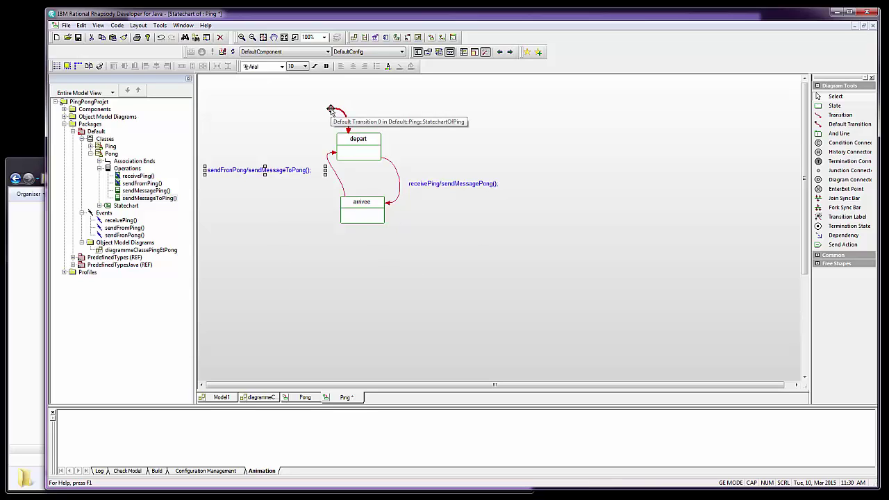
{"action": "left_click", "coordinate": [355, 153]}
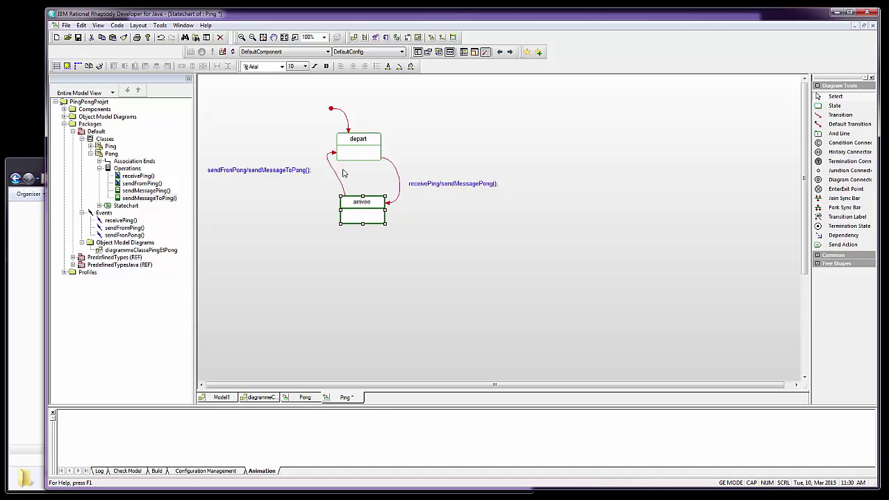
{"action": "left_click", "coordinate": [479, 134]}
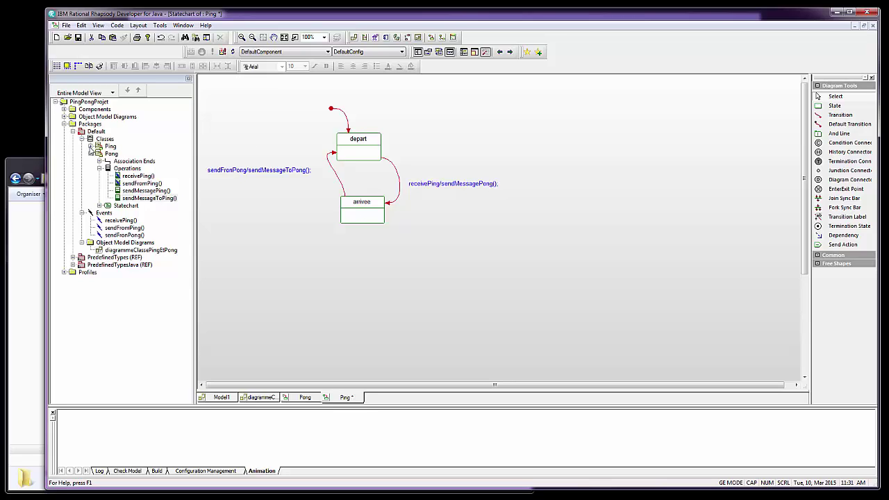
Step: Add a primitive operation named sendMessagePong to the Ping class
{"action": "left_click", "coordinate": [90, 146]}
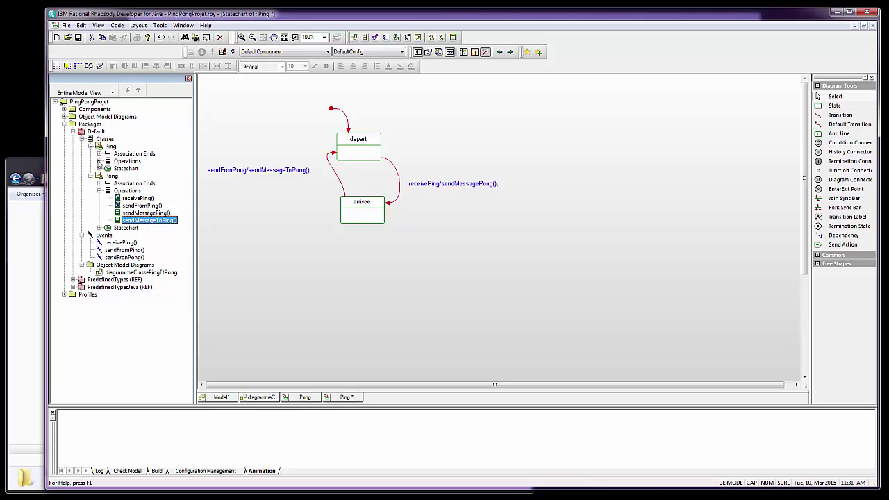
{"action": "left_click", "coordinate": [99, 161]}
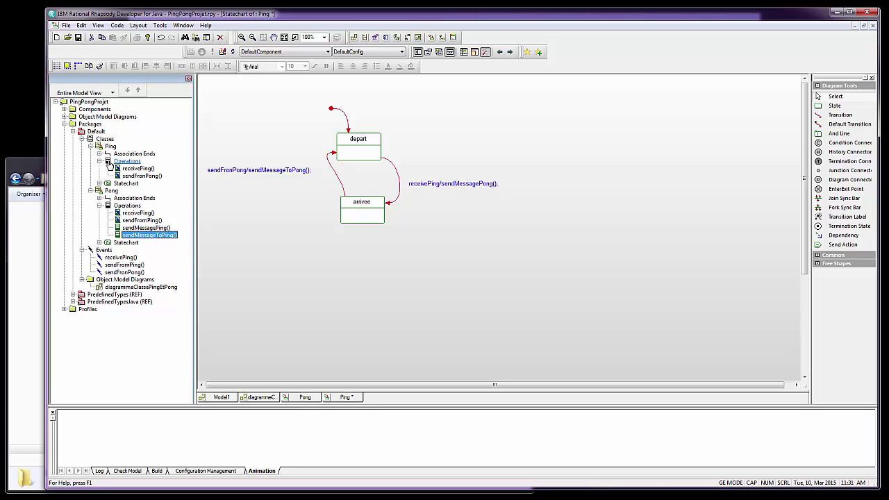
{"action": "left_click", "coordinate": [109, 165]}
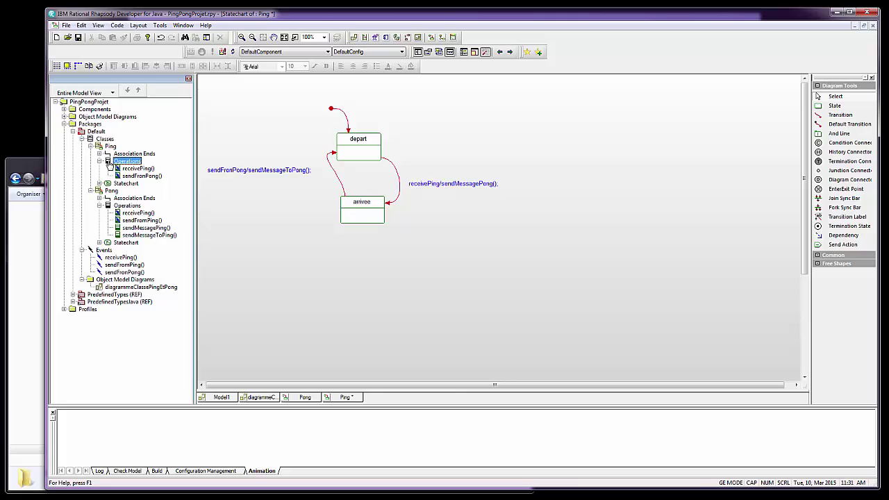
{"action": "right_click", "coordinate": [108, 165]}
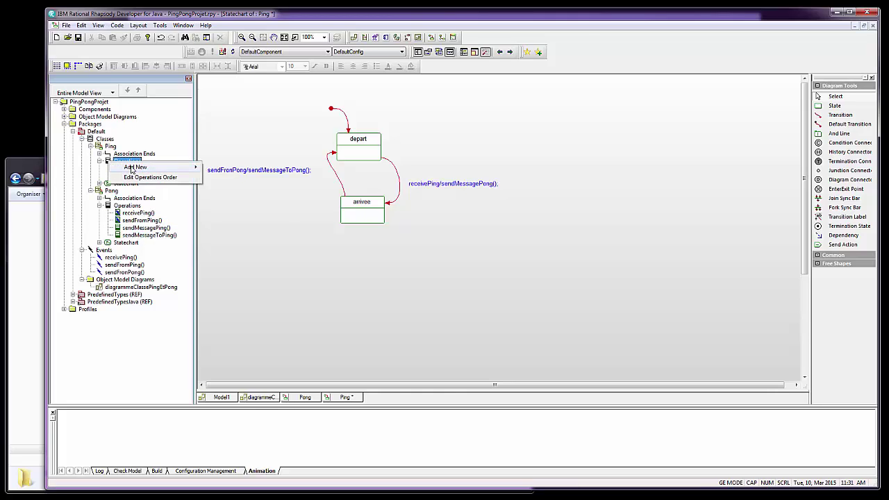
{"action": "mouse_move", "coordinate": [174, 171]}
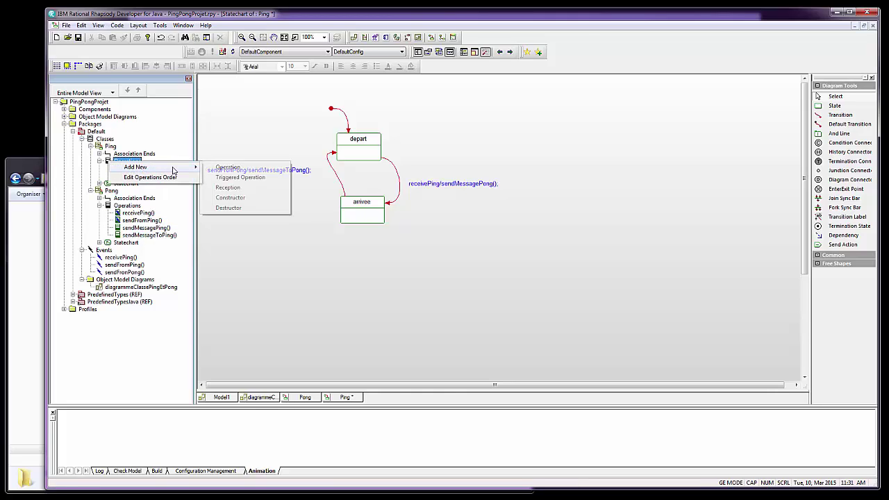
{"action": "left_click", "coordinate": [243, 170]}
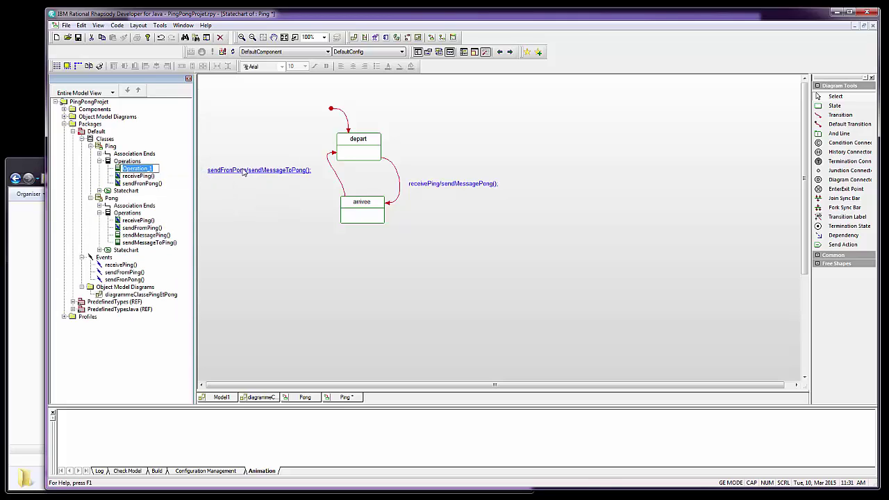
{"action": "type", "text": "sendMessagePong"}
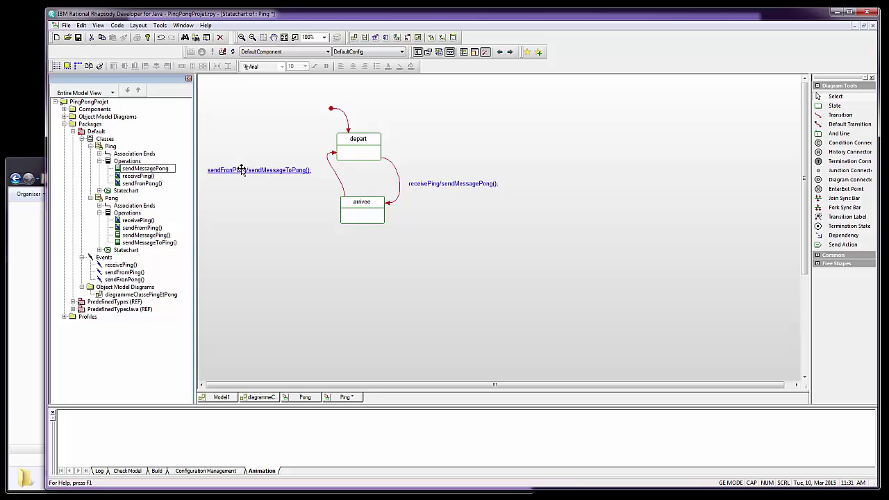
{"action": "key", "text": "Return"}
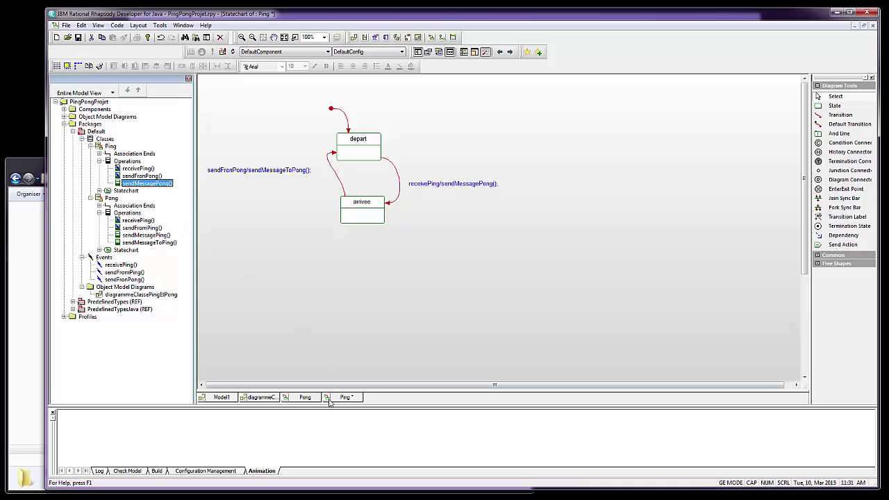
Step: Fill Ping's sendMessagePong implementation with System.out.println("Passage par le Pong " + nbPong ); and itsPing.gen( new receivePing() );
{"action": "left_click", "coordinate": [305, 398]}
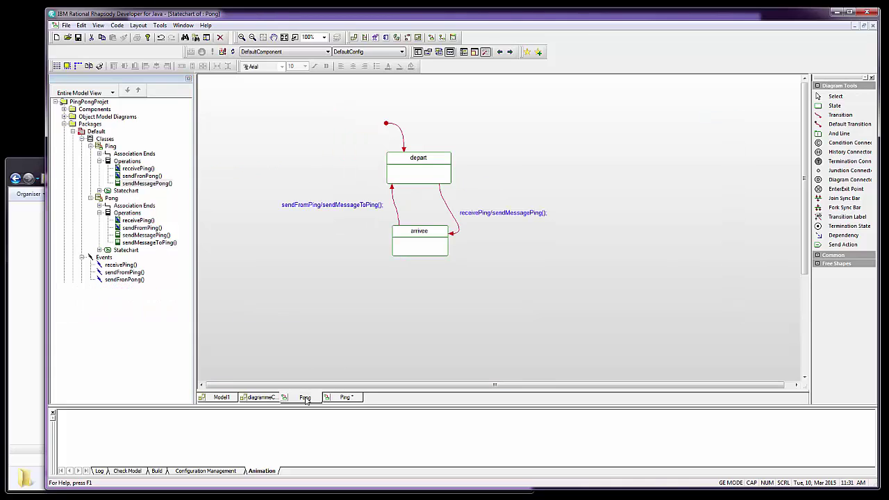
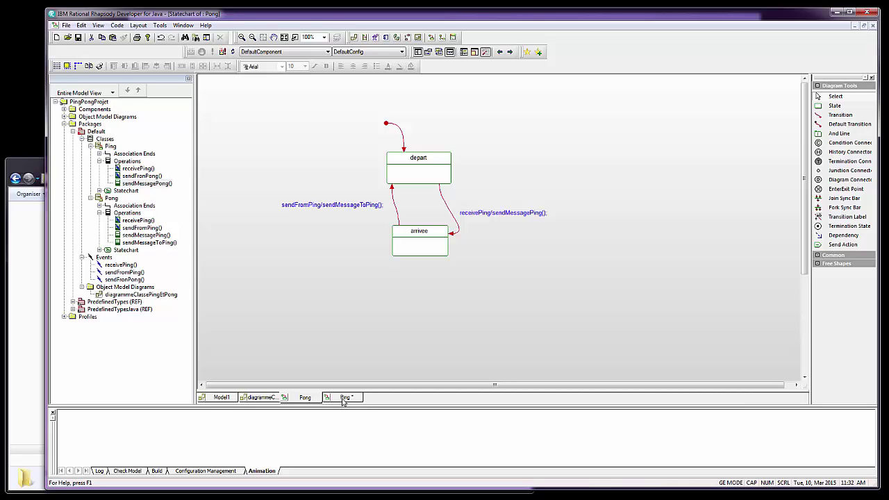
{"action": "left_click", "coordinate": [344, 398]}
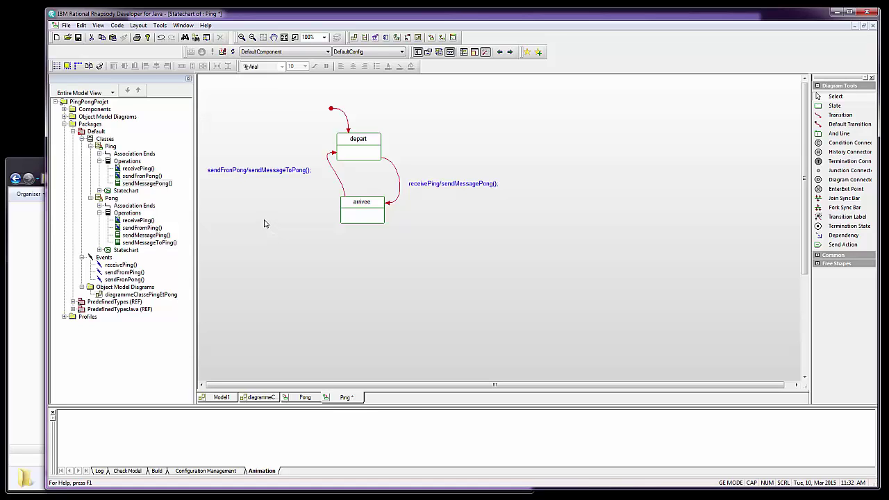
{"action": "double_click", "coordinate": [147, 184]}
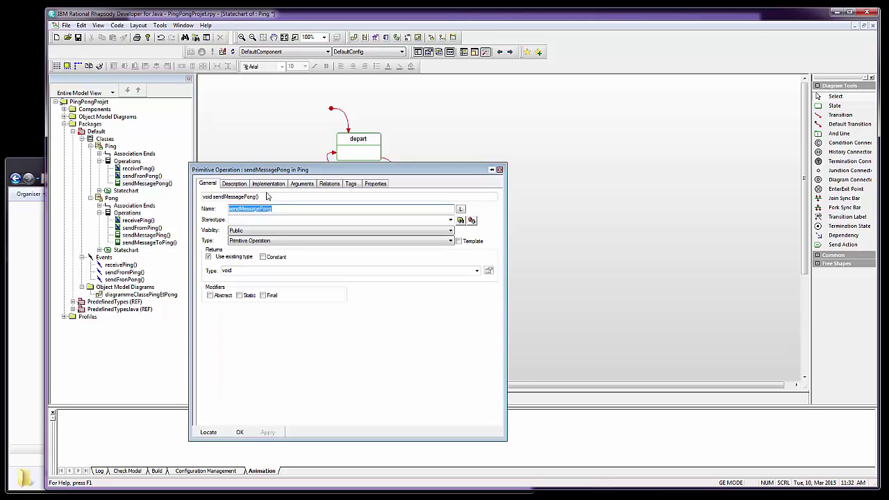
{"action": "left_click", "coordinate": [268, 183]}
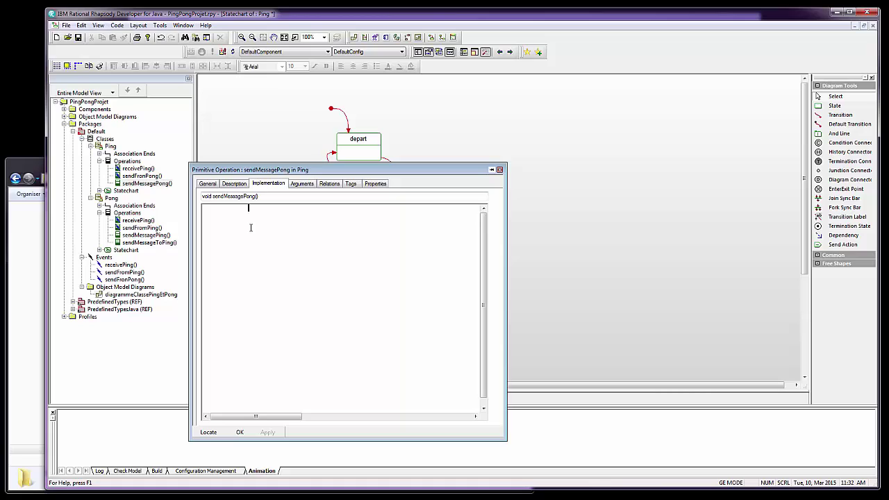
{"action": "key", "text": "BackSpace"}
{"action": "key", "text": "BackSpace"}
{"action": "key", "text": "BackSpace"}
{"action": "type", "text": "System.out.println(\"Passage par le Pong  \" + nbPong );  itsPing.gen( new receivePing() );"}
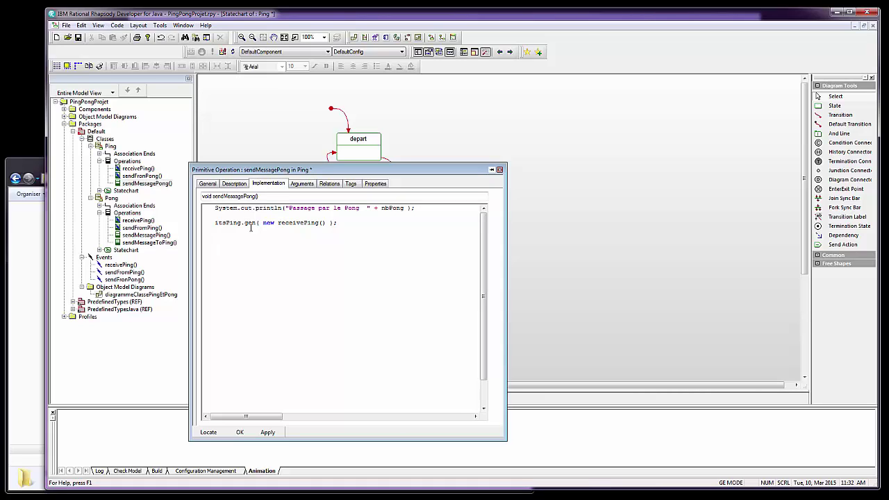
Step: Change the printed message to "Passage par le Ping transition Depart Vers Arrivee" and remove the nbPong concatenation
{"action": "key", "text": "ctrl+Home"}
{"action": "key", "text": "Left"}
{"action": "key", "text": "Left"}
{"action": "key", "text": "Left"}
{"action": "key", "text": "Left"}
{"action": "key", "text": "Left"}
{"action": "key", "text": "shift+Right"}
{"action": "type", "text": "i"}
{"action": "key", "text": "Right"}
{"action": "key", "text": "Right"}
{"action": "key", "text": "Right"}
{"action": "key", "text": "Right"}
{"action": "type", "text": "transition Depart Vers Arrivee"}
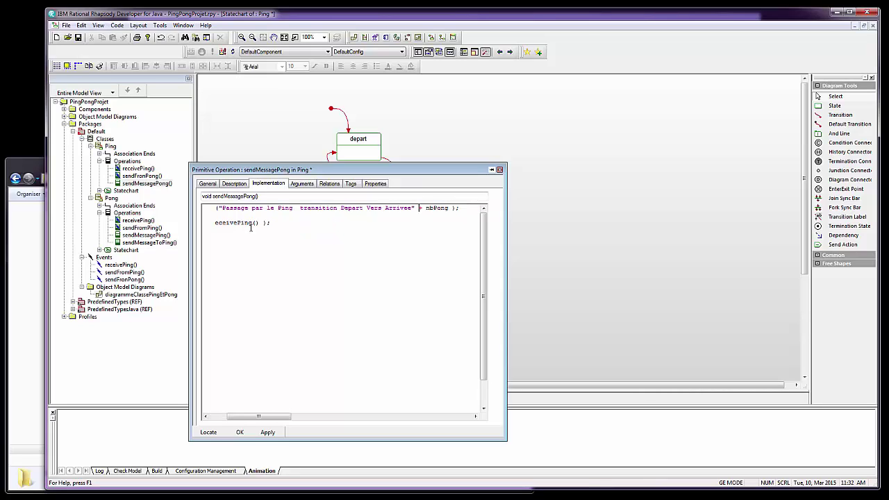
{"action": "key", "text": "shift+Right"}
{"action": "key", "text": "shift+Right"}
{"action": "key", "text": "shift+Right"}
{"action": "key", "text": "shift+Right"}
{"action": "key", "text": "shift+Right"}
{"action": "key", "text": "shift+Right"}
{"action": "key", "text": "shift+Right"}
{"action": "key", "text": "shift+Right"}
{"action": "key", "text": "Delete"}
{"action": "key", "text": "Left"}
{"action": "key", "text": "Home"}
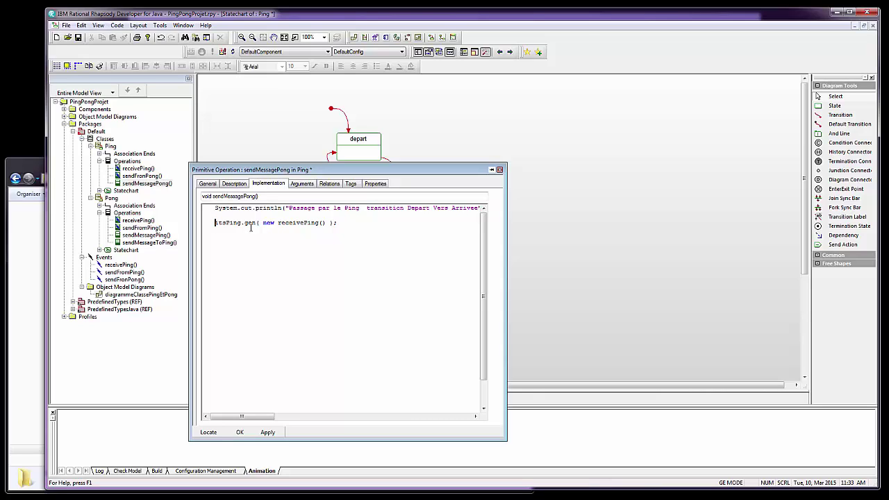
Step: Change the object on which gen is called in sendMessagePong to unPong
{"action": "key", "text": "shift+Right"}
{"action": "key", "text": "shift+Right"}
{"action": "key", "text": "shift+Right"}
{"action": "type", "text": "un"}
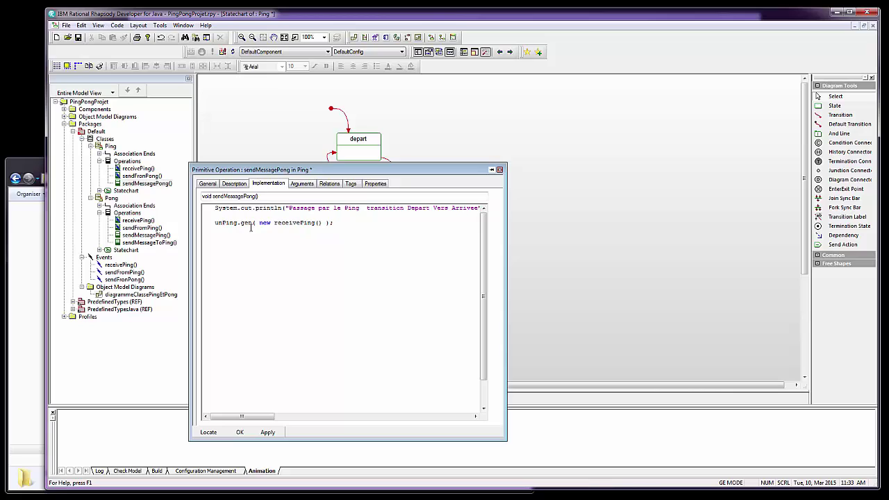
{"action": "key", "text": "shift+Right"}
{"action": "type", "text": "o"}
{"action": "key", "text": "shift+Left"}
{"action": "key", "text": "shift+Right"}
{"action": "key", "text": "shift+Right"}
{"action": "key", "text": "shift+Right"}
{"action": "key", "text": "shift+Right"}
{"action": "key", "text": "shift+Right"}
Step: Change the event generated in sendMessagePong to new receiveFromPing() and apply the implementation
{"action": "key", "text": "Right"}
{"action": "key", "text": "Right"}
{"action": "key", "text": "Right"}
{"action": "key", "text": "Right"}
{"action": "type", "text": "From"}
{"action": "key", "text": "Left"}
{"action": "key", "text": "Left"}
{"action": "key", "text": "Left"}
{"action": "key", "text": "Left"}
{"action": "key", "text": "shift+Right"}
{"action": "key", "text": "shift+Right"}
{"action": "key", "text": "shift+Right"}
{"action": "key", "text": "shift+Right"}
{"action": "key", "text": "shift+Right"}
{"action": "key", "text": "Right"}
{"action": "key", "text": "shift+Right"}
{"action": "key", "text": "shift+Right"}
{"action": "key", "text": "shift+Right"}
{"action": "key", "text": "shift+Right"}
{"action": "key", "text": "shift+Right"}
{"action": "key", "text": "shift+Right"}
{"action": "key", "text": "shift+Right"}
{"action": "key", "text": "shift+Right"}
{"action": "key", "text": "shift+Right"}
{"action": "key", "text": "shift+Right"}
{"action": "key", "text": "shift+Right"}
{"action": "key", "text": "shift+Right"}
{"action": "key", "text": "shift+Right"}
{"action": "key", "text": "shift+Right"}
{"action": "key", "text": "shift+Right"}
{"action": "key", "text": "shift+Right"}
{"action": "key", "text": "shift+Right"}
{"action": "key", "text": "shift+Right"}
{"action": "key", "text": "shift+Right"}
{"action": "key", "text": "shift+Right"}
{"action": "key", "text": "shift+Right"}
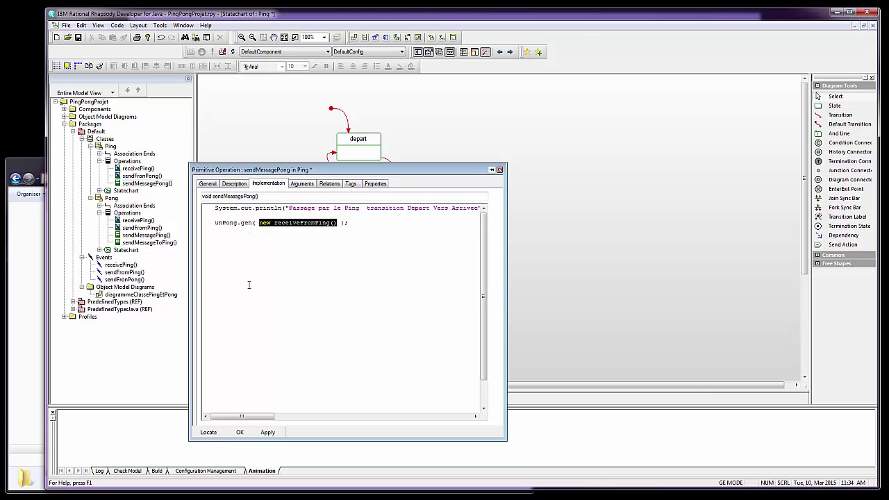
{"action": "left_click", "coordinate": [268, 432]}
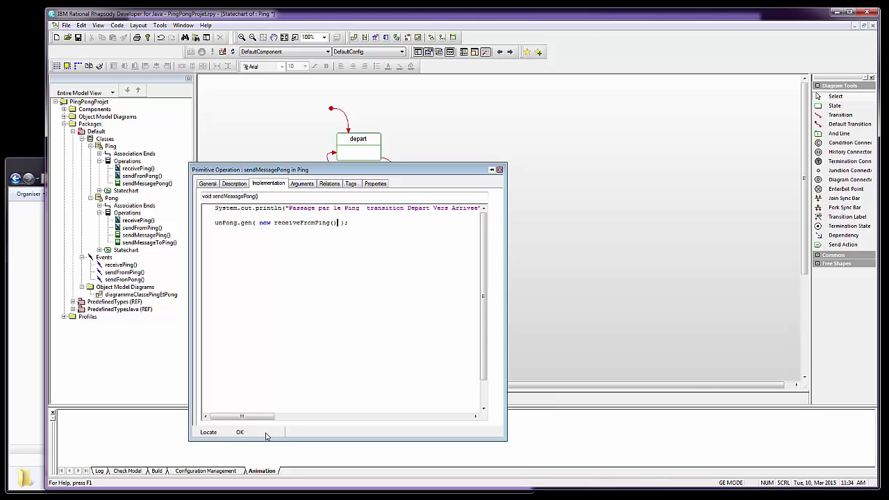
{"action": "left_click", "coordinate": [240, 433]}
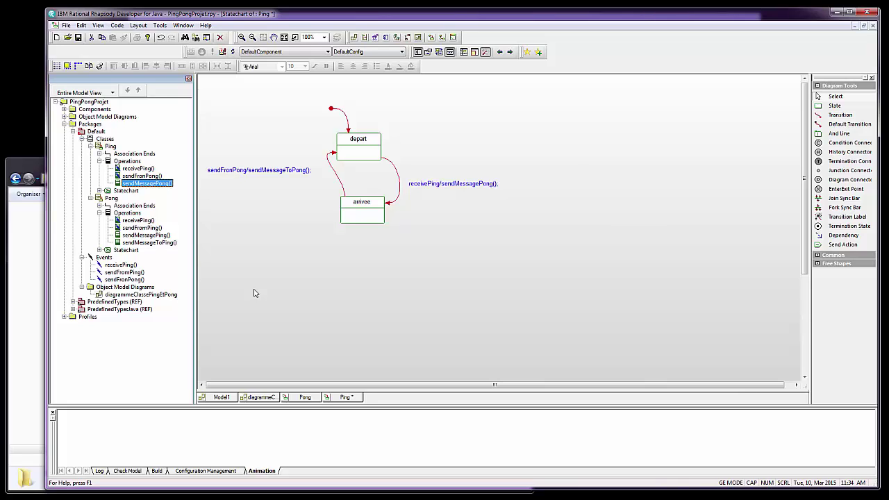
Step: Copy the whole implementation code of Ping's sendMessagePong operation
{"action": "double_click", "coordinate": [118, 185]}
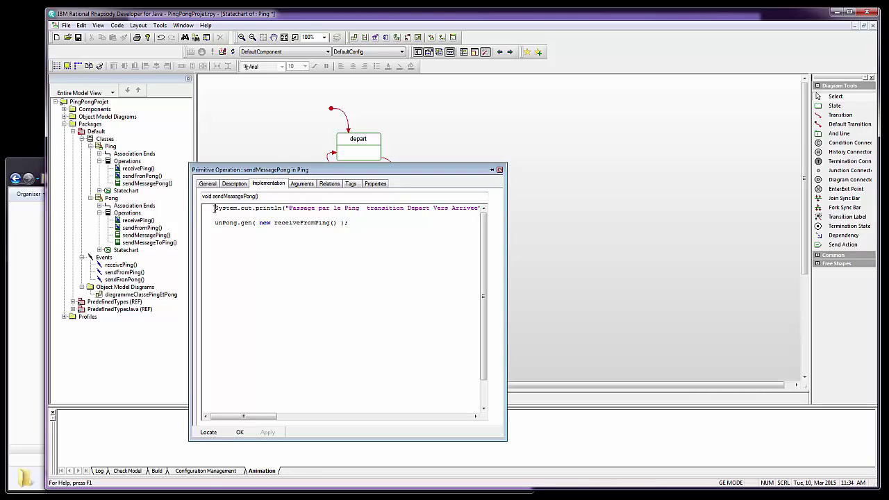
{"action": "left_click_drag", "start_coordinate": [214, 208], "coordinate": [362, 240]}
{"action": "key", "text": "ctrl+c"}
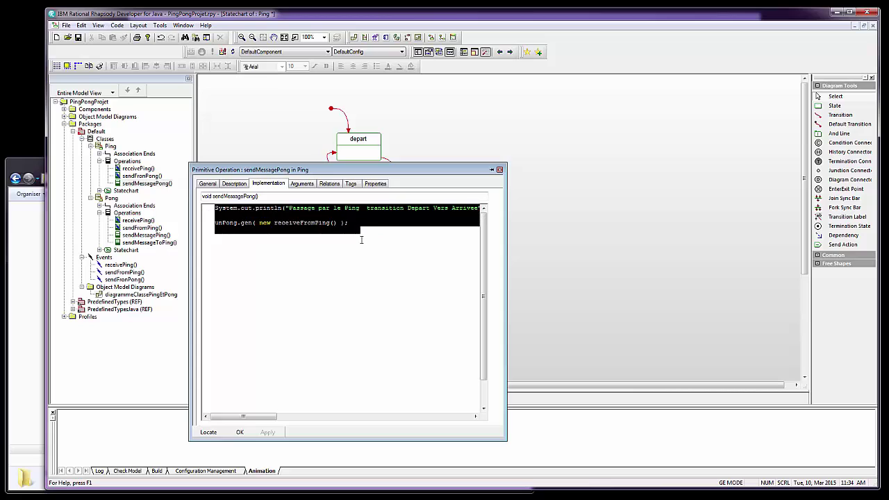
{"action": "left_click", "coordinate": [239, 432]}
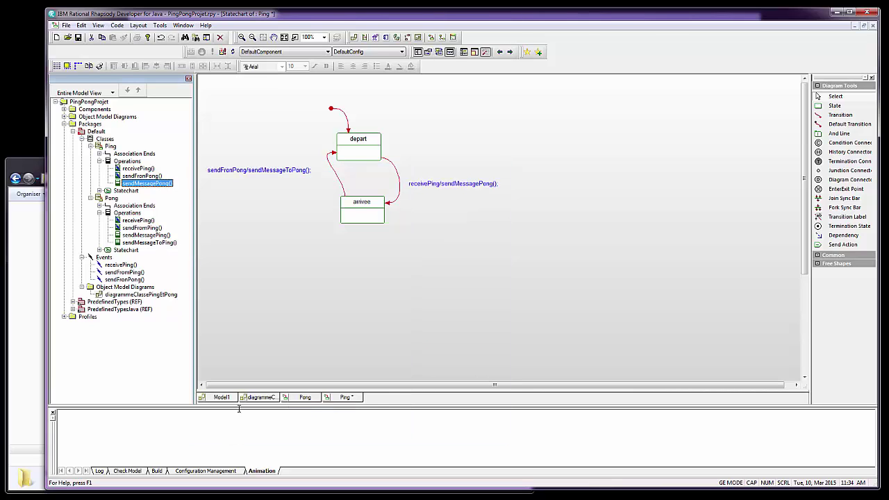
Step: Add a new operation named sendMessageToPong to the Ping class
{"action": "left_click", "coordinate": [109, 164]}
{"action": "right_click", "coordinate": [109, 164]}
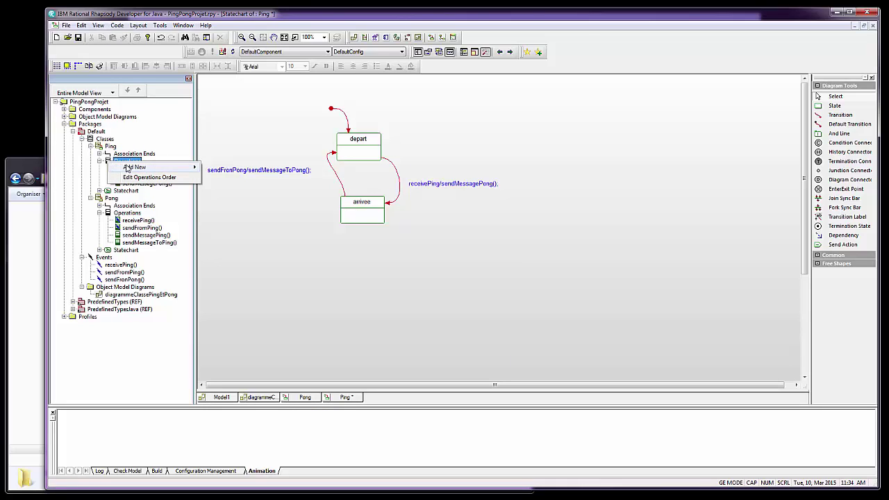
{"action": "mouse_move", "coordinate": [184, 167]}
{"action": "left_click", "coordinate": [227, 167]}
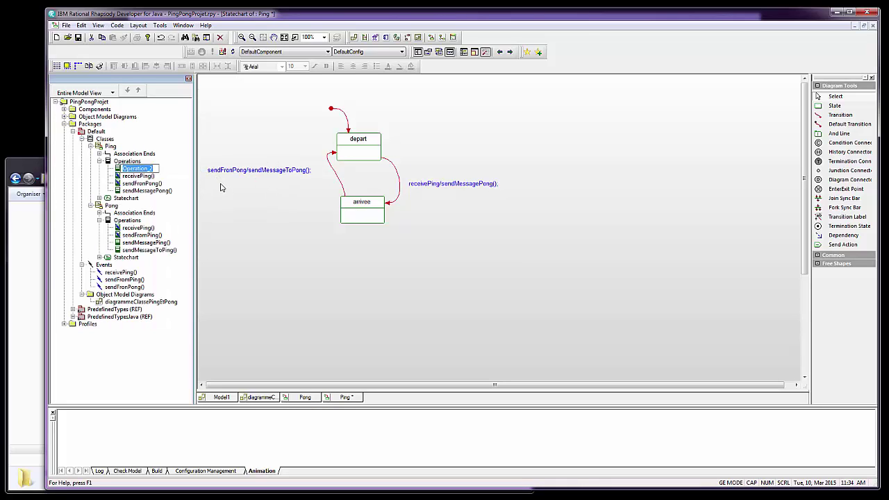
{"action": "type", "text": "sendMessage"}
{"action": "type", "text": "ToPong"}
{"action": "key", "text": "Return"}
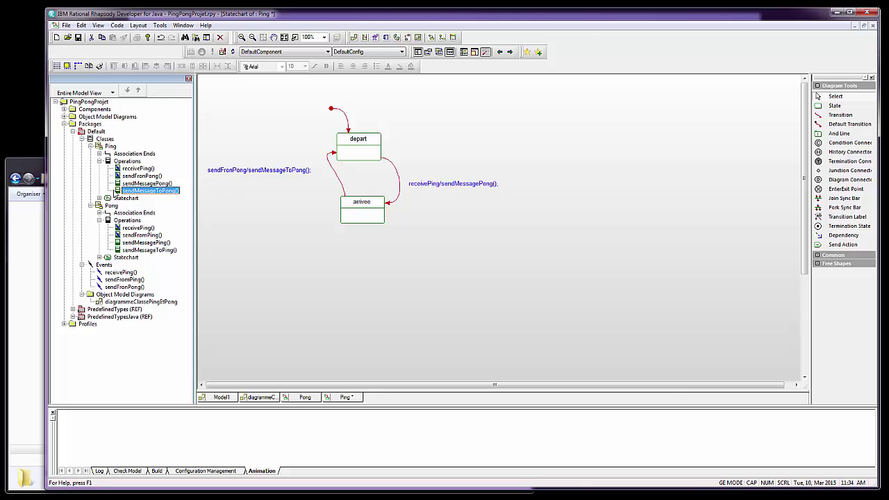
Step: Paste the copied code into sendMessageToPong's implementation and change the printed message to "Passage par le Ping transition Arrivee Vers Depart"
{"action": "double_click", "coordinate": [118, 197]}
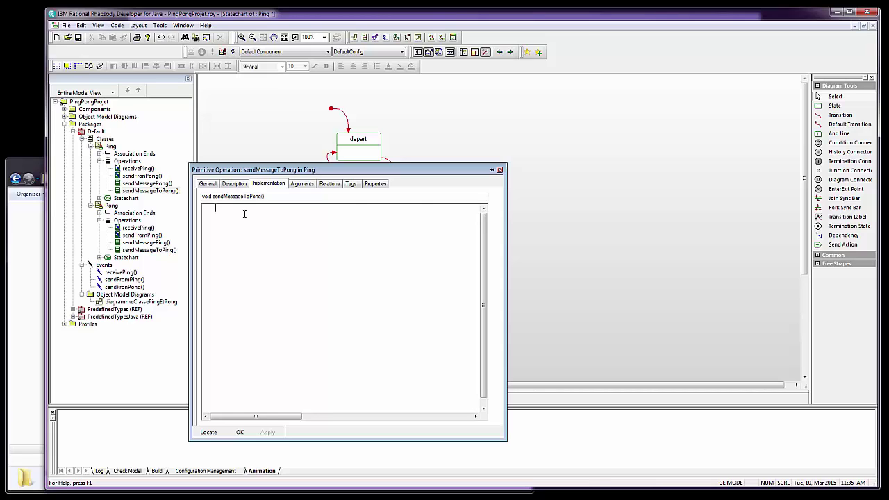
{"action": "key", "text": "ctrl+v"}
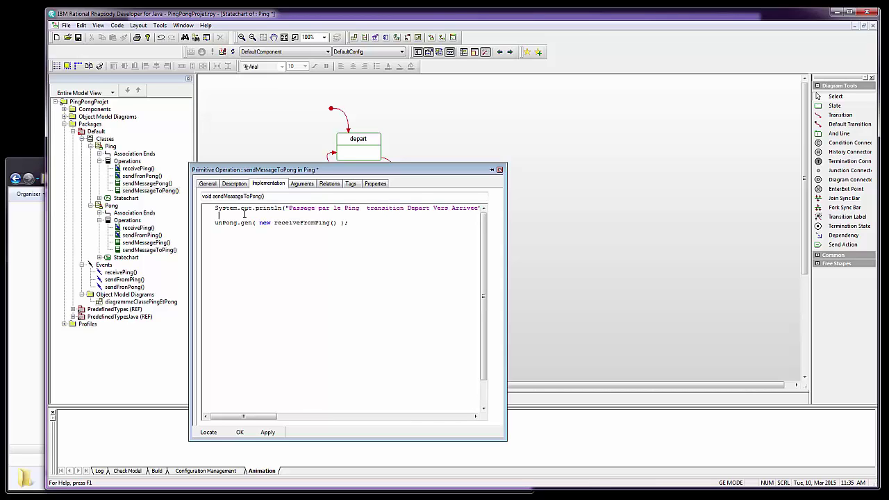
{"action": "key", "text": "Up"}
{"action": "key", "text": "Right"}
{"action": "key", "text": "Right"}
{"action": "key", "text": "Right"}
{"action": "key", "text": "Right"}
{"action": "key", "text": "Right"}
{"action": "key", "text": "Right"}
{"action": "key", "text": "Right"}
{"action": "key", "text": "Right"}
{"action": "key", "text": "Right"}
{"action": "key", "text": "Right"}
{"action": "key", "text": "Right"}
{"action": "key", "text": "Right"}
{"action": "key", "text": "Right"}
{"action": "key", "text": "Right"}
{"action": "key", "text": "Right"}
{"action": "key", "text": "Right"}
{"action": "key", "text": "Right"}
{"action": "key", "text": "Right"}
{"action": "key", "text": "Right"}
{"action": "key", "text": "Right"}
{"action": "key", "text": "shift+Right"}
{"action": "key", "text": "shift+Right"}
{"action": "key", "text": "shift+Right"}
{"action": "key", "text": "shift+Right"}
{"action": "key", "text": "shift+Right"}
{"action": "key", "text": "shift+Right"}
{"action": "key", "text": "shift+Right"}
{"action": "key", "text": "shift+Right"}
{"action": "key", "text": "shift+Right"}
{"action": "key", "text": "shift+Right"}
{"action": "key", "text": "shift+Right"}
{"action": "key", "text": "shift+Right"}
{"action": "key", "text": "Delete"}
{"action": "type", "text": "Vers Depart"}
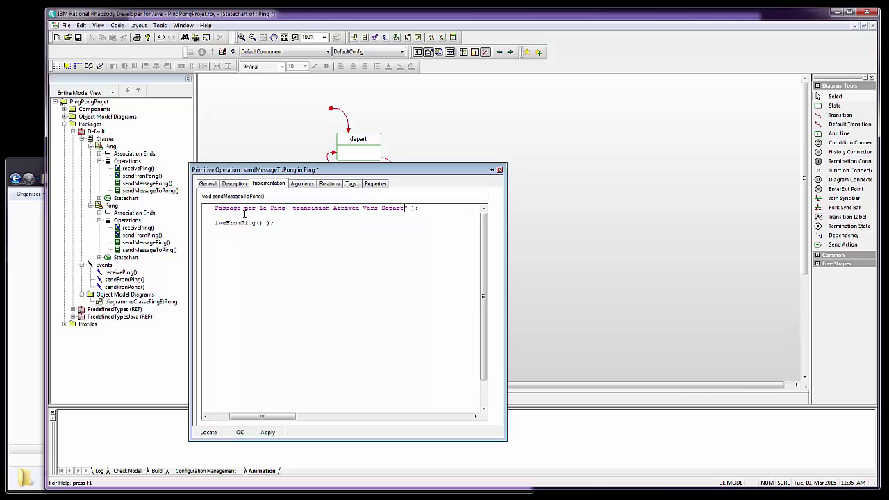
Step: Change the event generated on unPong in sendMessageToPong to new receivePing() and apply the implementation
{"action": "key", "text": "Right"}
{"action": "key", "text": "Right"}
{"action": "key", "text": "Down"}
{"action": "key", "text": "Home"}
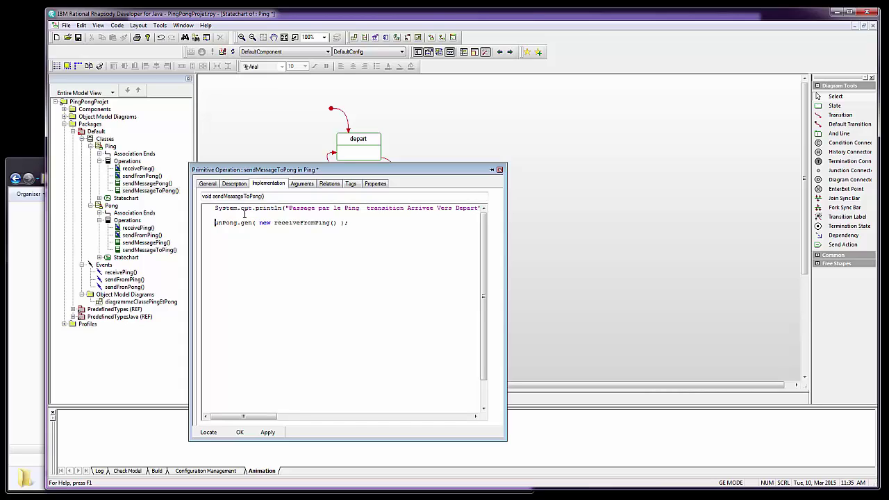
{"action": "key", "text": "shift+Right"}
{"action": "key", "text": "shift+Right"}
{"action": "key", "text": "shift+Right"}
{"action": "key", "text": "shift+Right"}
{"action": "key", "text": "shift+Right"}
{"action": "key", "text": "shift+Right"}
{"action": "key", "text": "Left"}
{"action": "key", "text": "shift+Right"}
{"action": "key", "text": "shift+Right"}
{"action": "key", "text": "shift+Right"}
{"action": "key", "text": "shift+Right"}
{"action": "key", "text": "shift+Right"}
{"action": "key", "text": "Right"}
{"action": "key", "text": "shift+Right"}
{"action": "key", "text": "shift+Right"}
{"action": "key", "text": "shift+Right"}
{"action": "key", "text": "shift+Right"}
{"action": "key", "text": "BackSpace"}
{"action": "left_click", "coordinate": [268, 433]}
Step: Review the println statement and the unPong.gen call in sendMessageToPong's implementation, including its target object and generated event
{"action": "double_click", "coordinate": [217, 208]}
{"action": "left_click", "coordinate": [223, 212]}
{"action": "double_click", "coordinate": [222, 210]}
{"action": "left_click", "coordinate": [267, 209]}
{"action": "left_click_drag", "start_coordinate": [215, 208], "coordinate": [470, 209]}
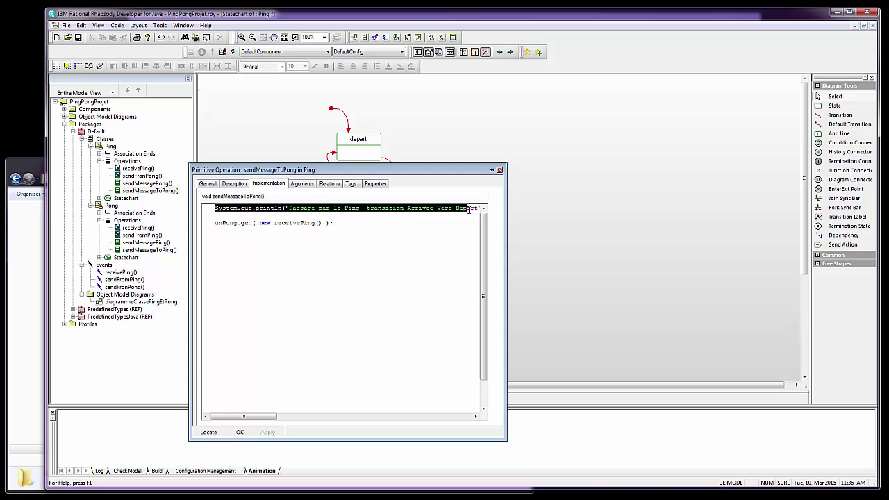
{"action": "left_click", "coordinate": [397, 224]}
{"action": "left_click_drag", "start_coordinate": [214, 223], "coordinate": [368, 223]}
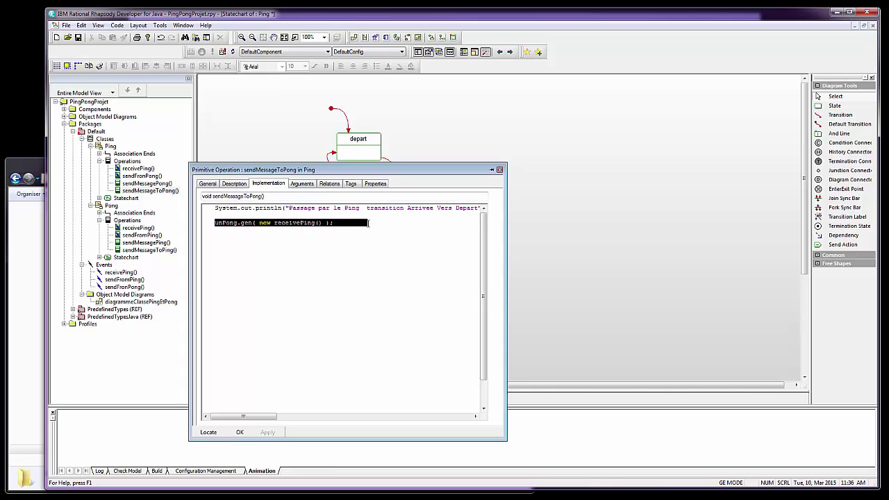
{"action": "double_click", "coordinate": [224, 224]}
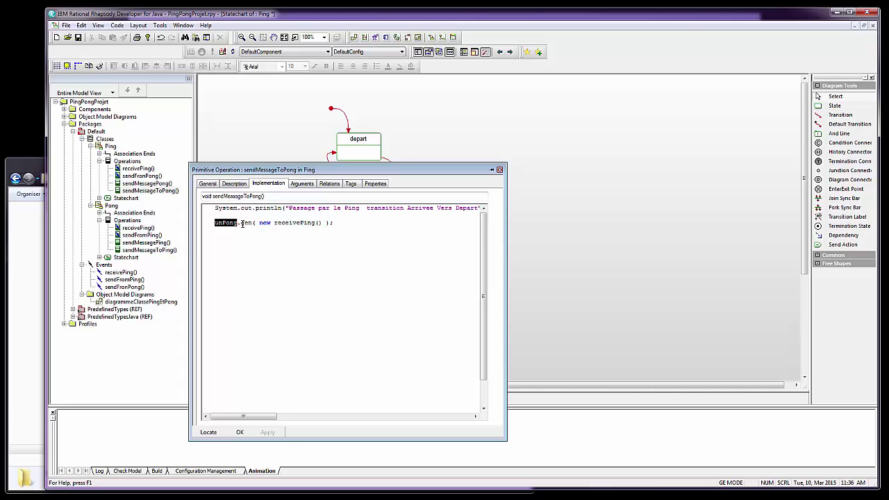
{"action": "left_click_drag", "start_coordinate": [241, 223], "coordinate": [323, 222]}
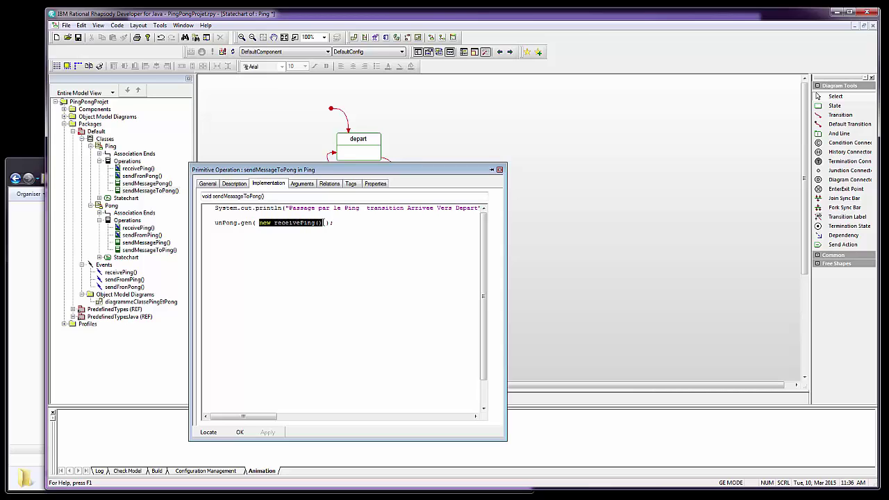
Step: Accept and close the sendMessageToPong operation's properties and save the project
{"action": "left_click", "coordinate": [243, 433]}
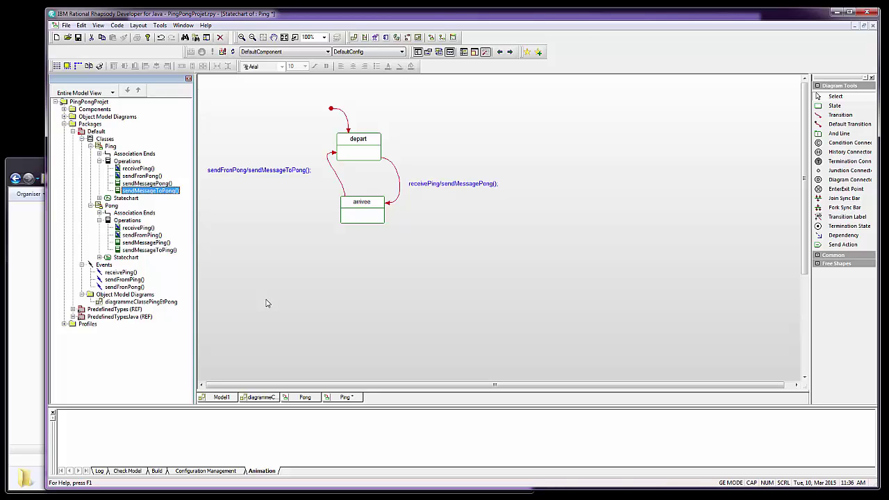
{"action": "left_click", "coordinate": [79, 38]}
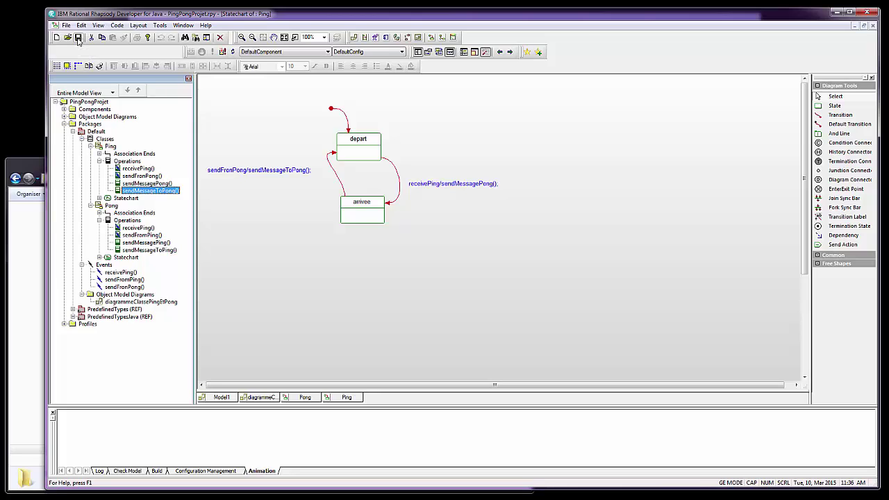
Step: Review the diagrammeClassePingEtPong class diagram and the Pong and Ping statecharts
{"action": "left_click", "coordinate": [262, 398]}
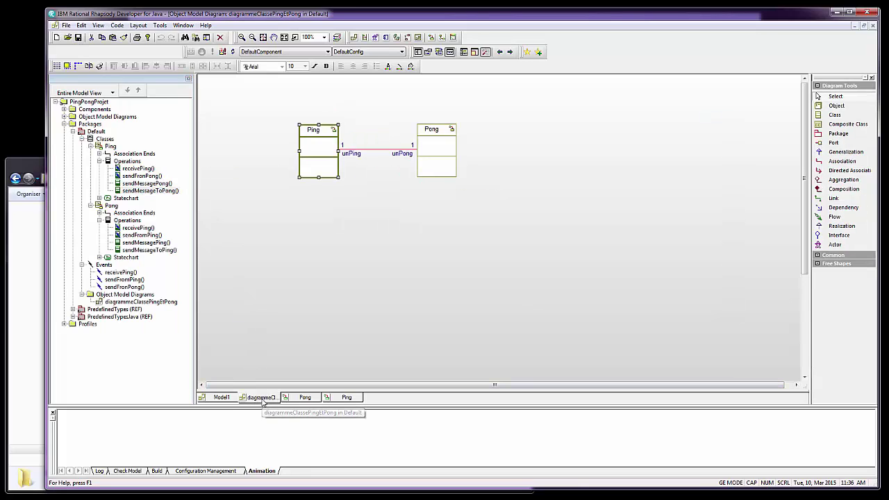
{"action": "left_click", "coordinate": [342, 237]}
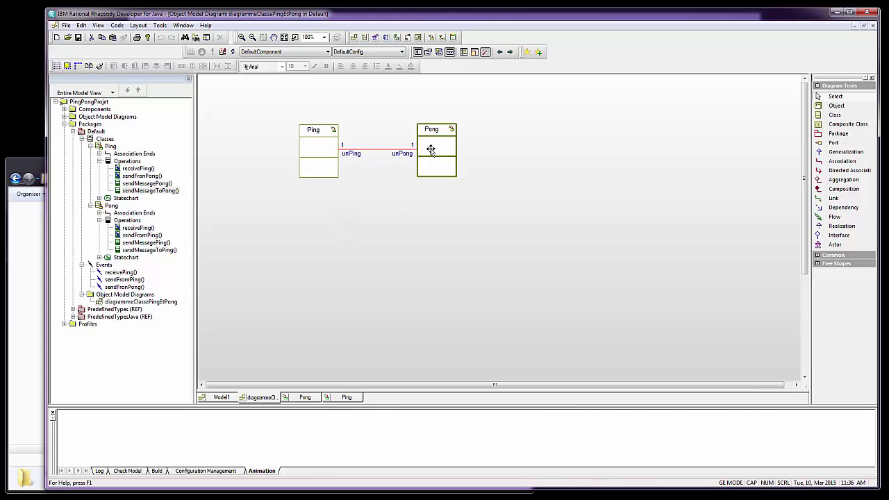
{"action": "left_click", "coordinate": [330, 166]}
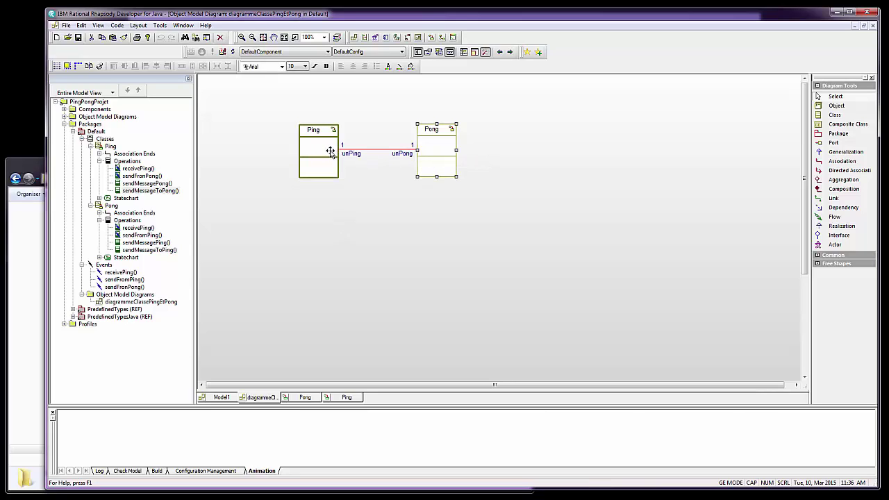
{"action": "left_click", "coordinate": [305, 398]}
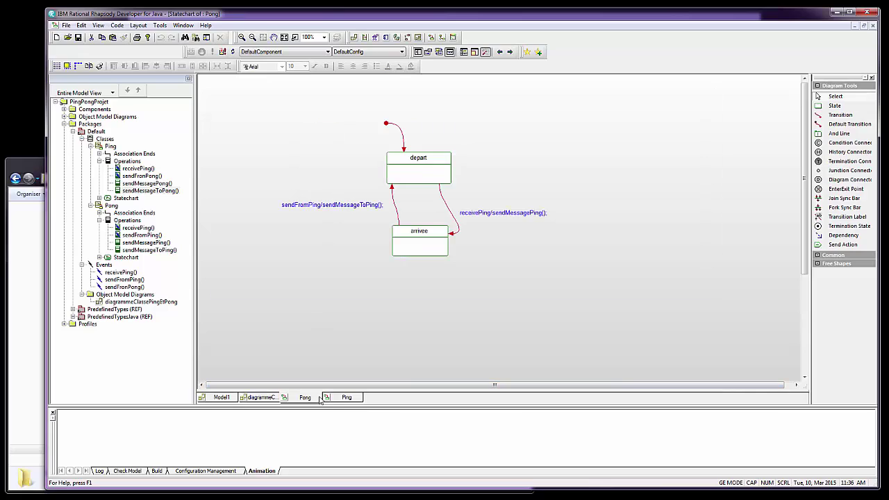
{"action": "left_click", "coordinate": [347, 397]}
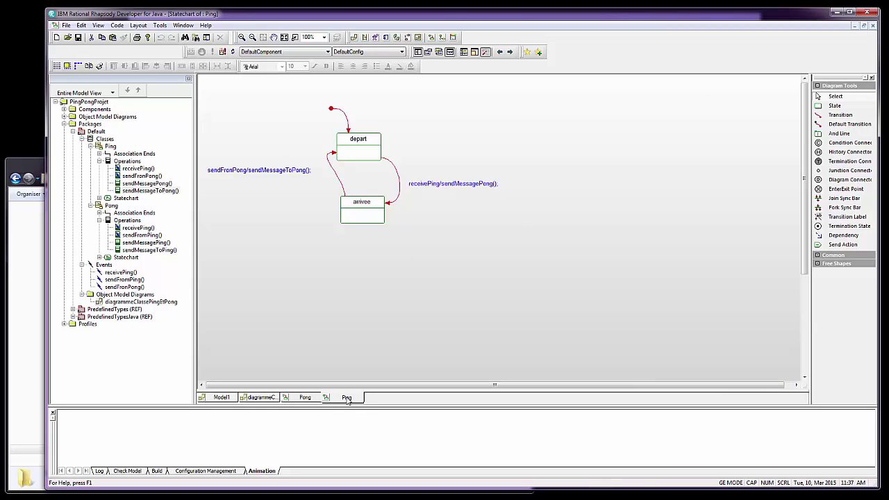
Step: Create an object model diagram named DiagramInstanceClasses in the Default package and place the Ping and Pong classes side by side on it
{"action": "left_click", "coordinate": [91, 296]}
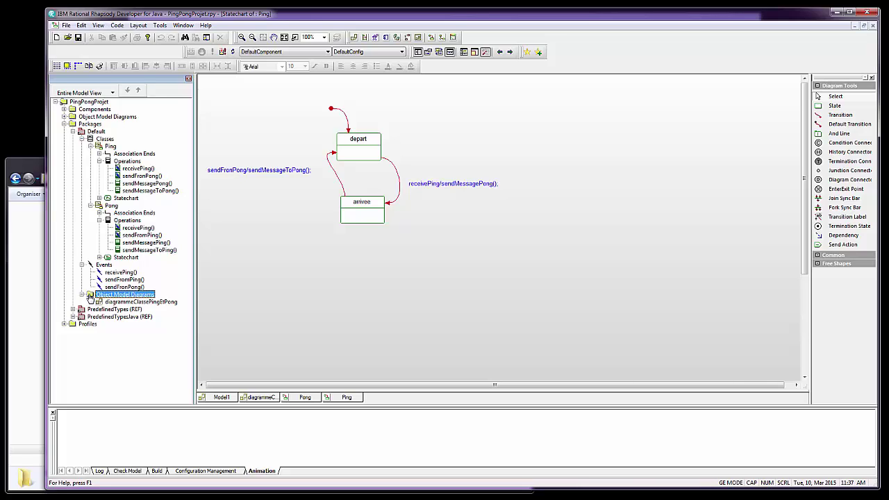
{"action": "right_click", "coordinate": [90, 296]}
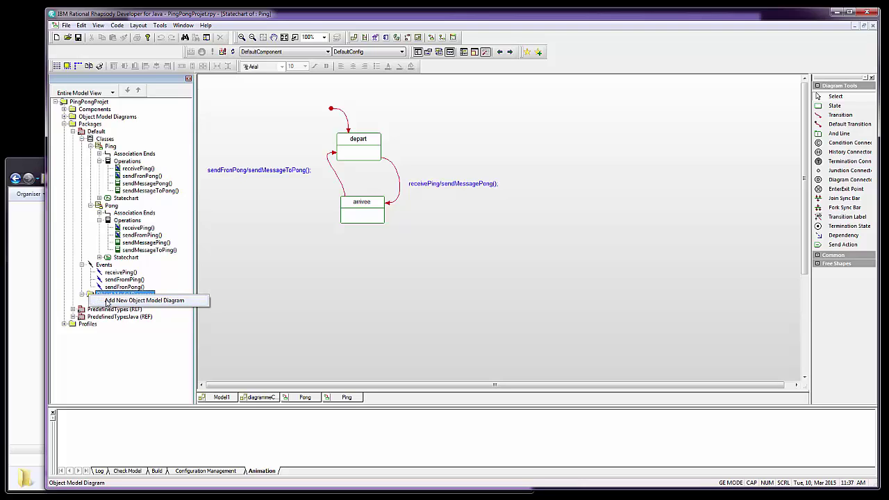
{"action": "left_click", "coordinate": [107, 301]}
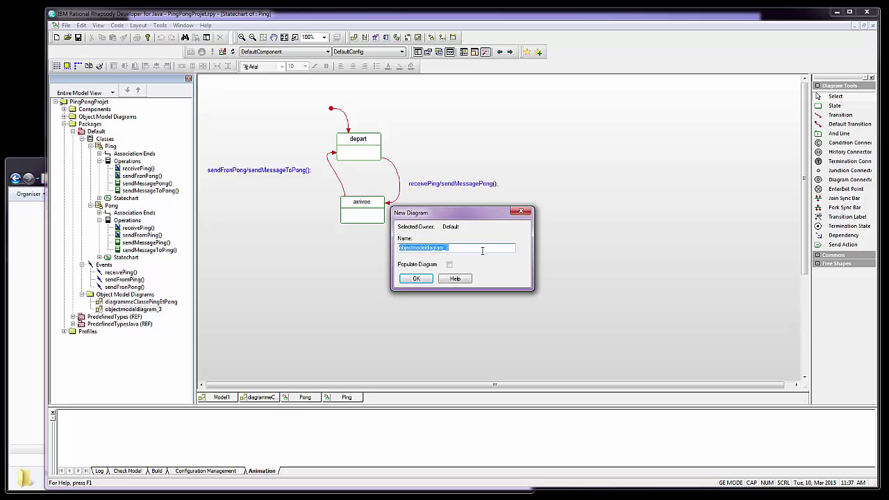
{"action": "type", "text": "DiagramInstanceClasses"}
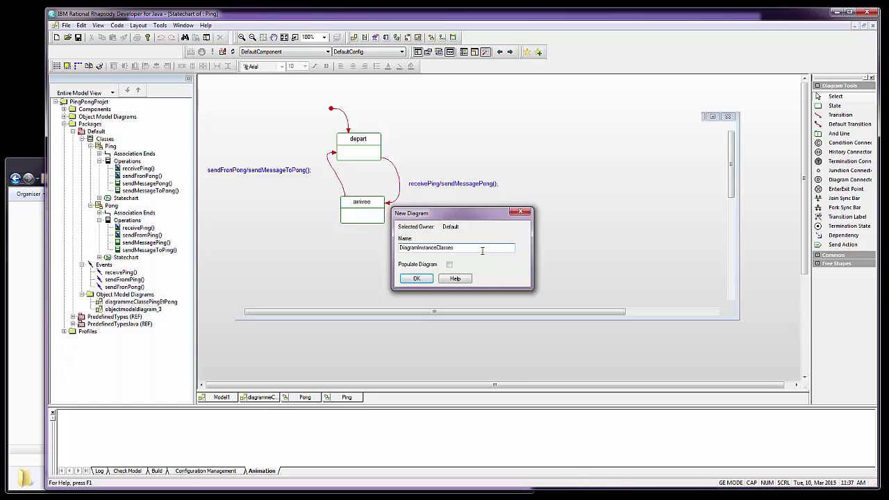
{"action": "key", "text": "Return"}
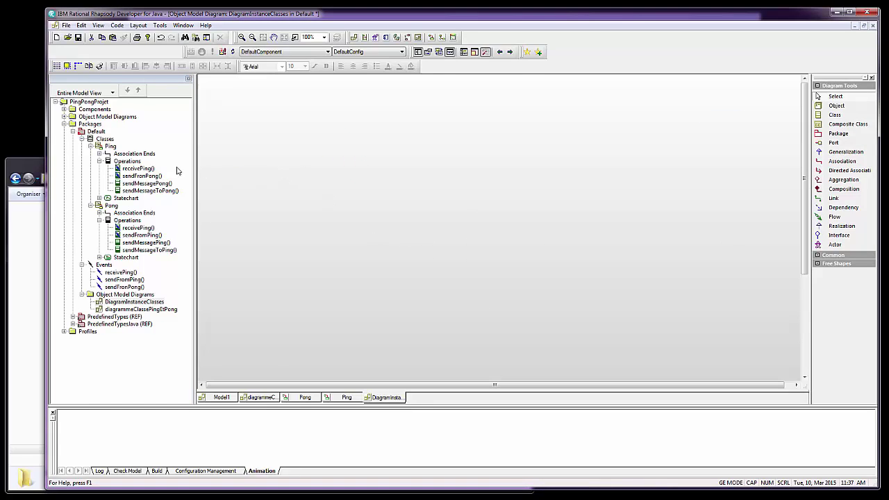
{"action": "left_click_drag", "start_coordinate": [99, 150], "coordinate": [351, 179]}
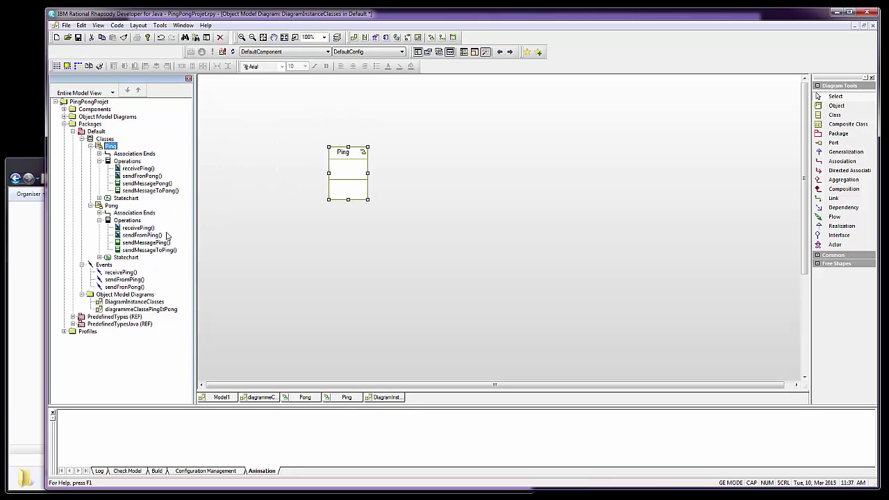
{"action": "left_click_drag", "start_coordinate": [111, 206], "coordinate": [460, 179]}
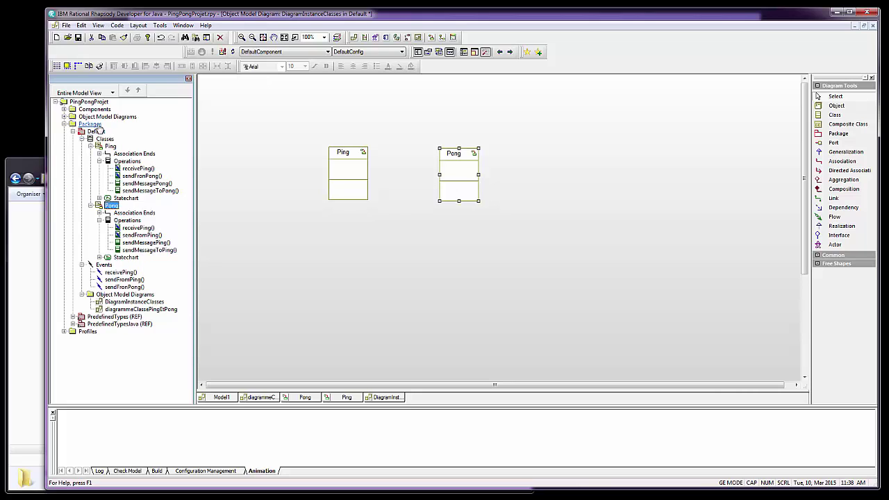
Step: Turn the Ping class on the diagram into an object and move it farther away from Pong
{"action": "left_click", "coordinate": [341, 173]}
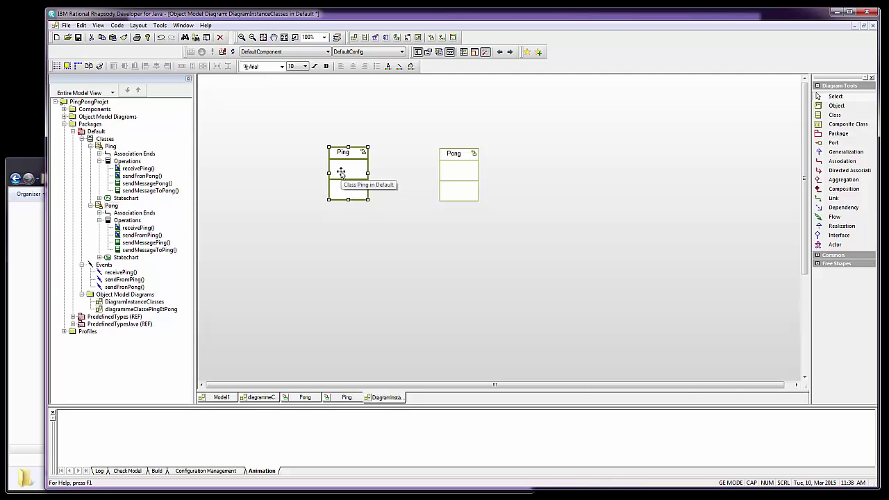
{"action": "right_click", "coordinate": [340, 172]}
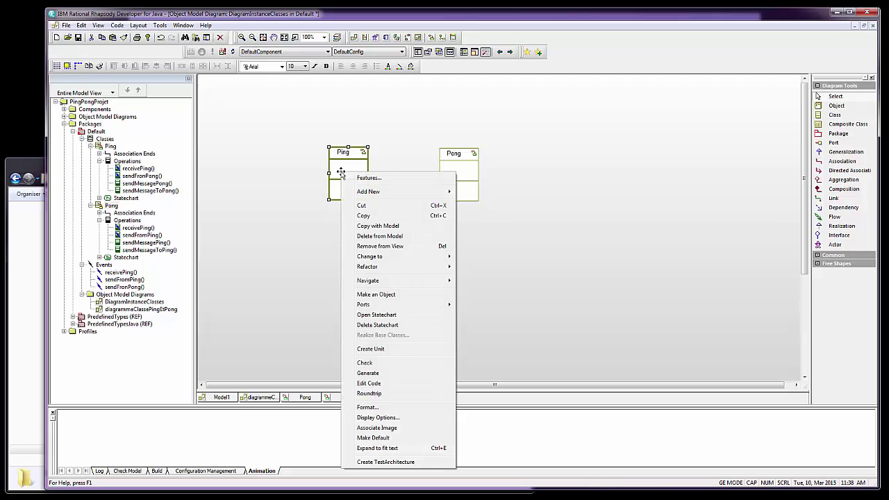
{"action": "left_click", "coordinate": [382, 296]}
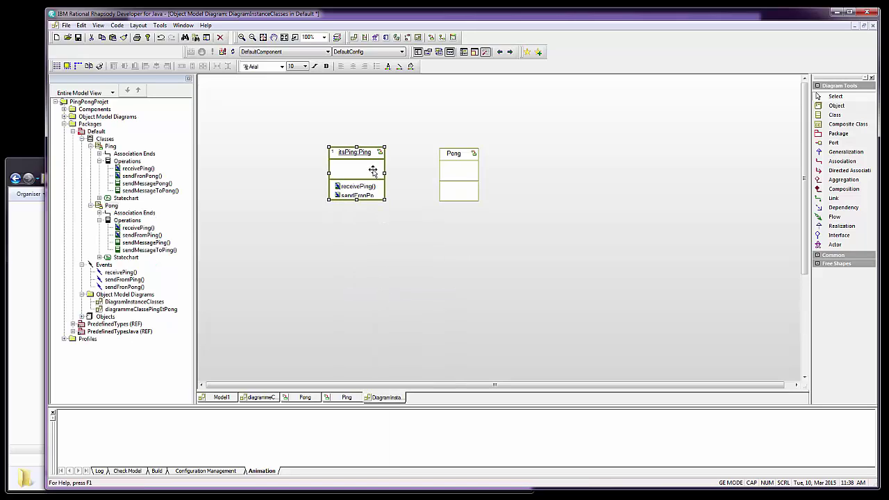
{"action": "left_click_drag", "start_coordinate": [363, 170], "coordinate": [331, 171]}
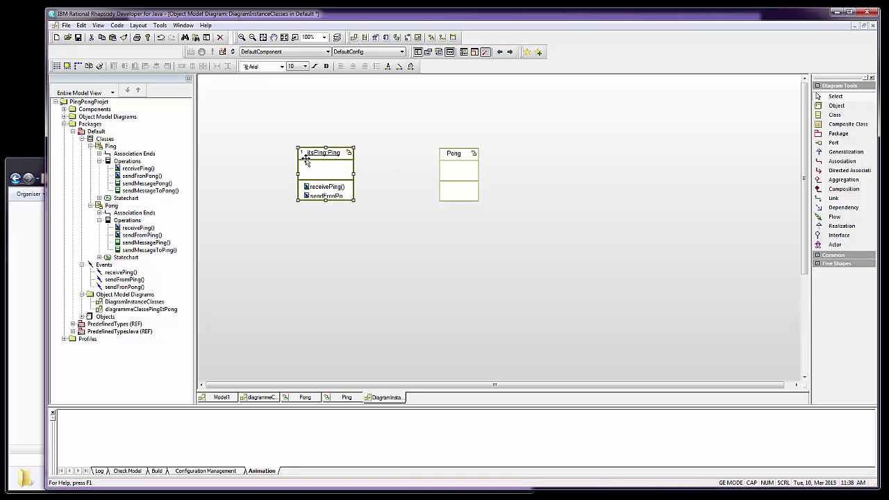
Step: Turn the Pong class on the DiagramInstanceClasses diagram into an object
{"action": "left_click", "coordinate": [457, 172]}
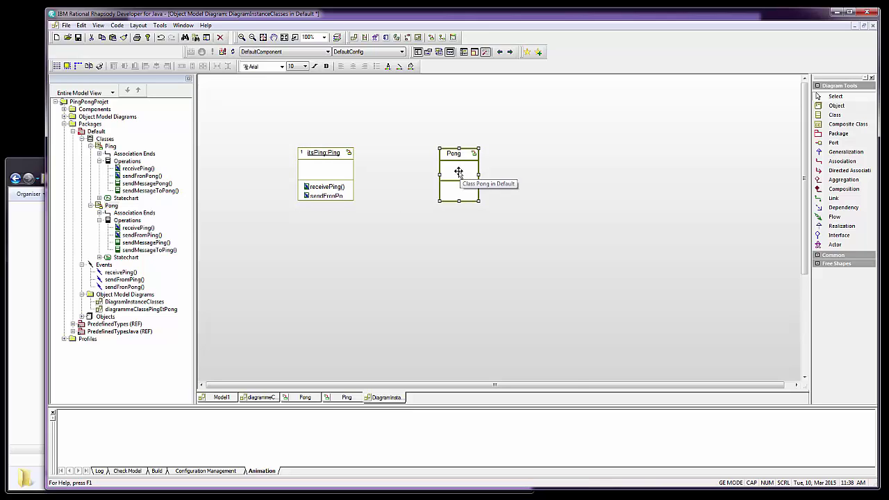
{"action": "right_click", "coordinate": [458, 172]}
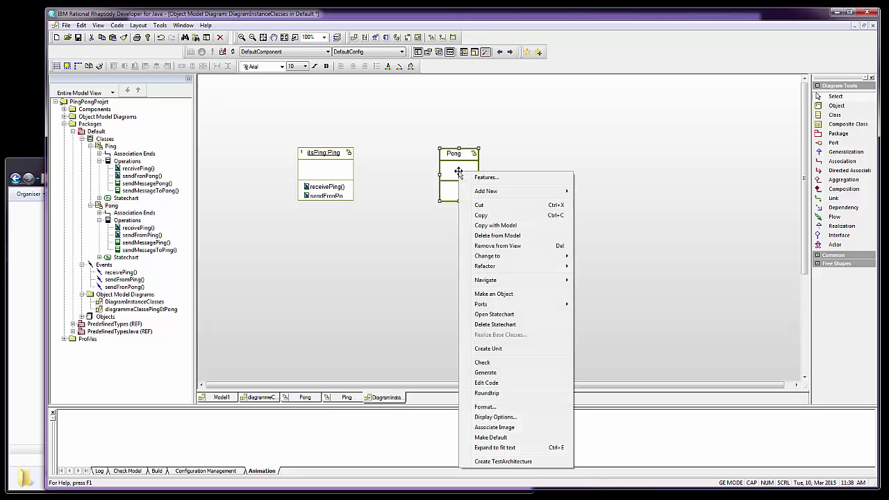
{"action": "left_click", "coordinate": [489, 293]}
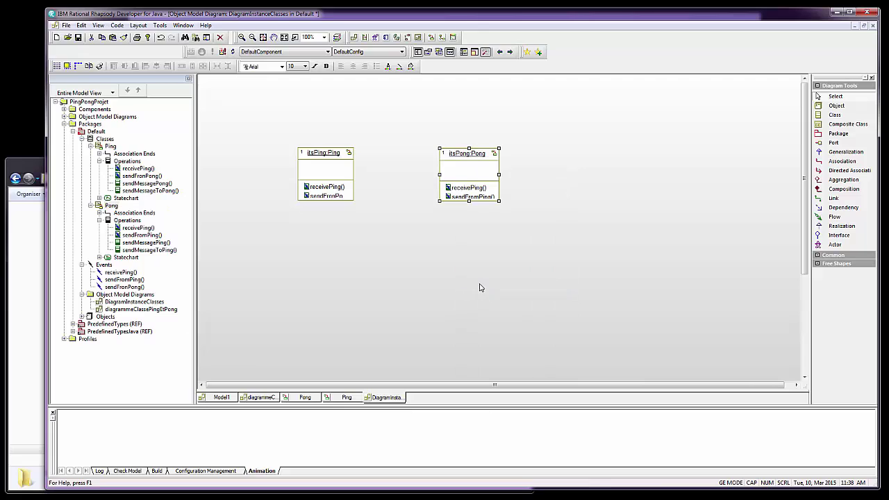
{"action": "left_click", "coordinate": [479, 285]}
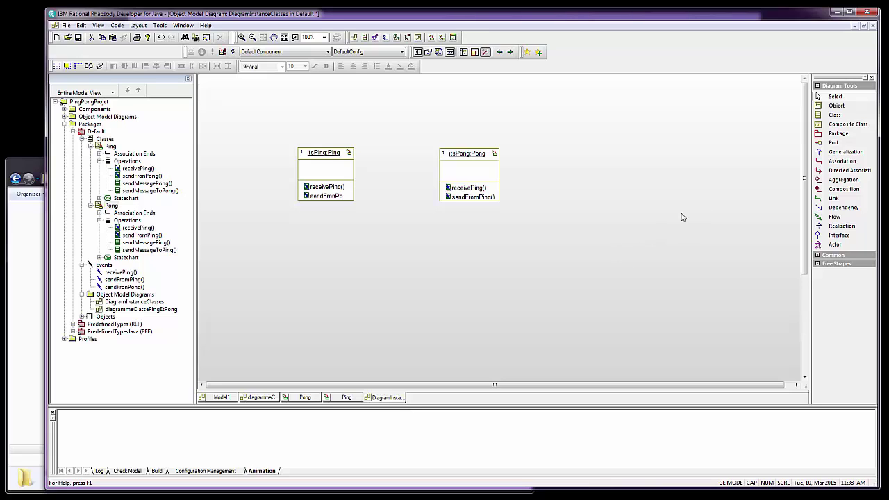
Step: Draw a link from the itsPing object to the itsPong object
{"action": "left_click", "coordinate": [833, 198]}
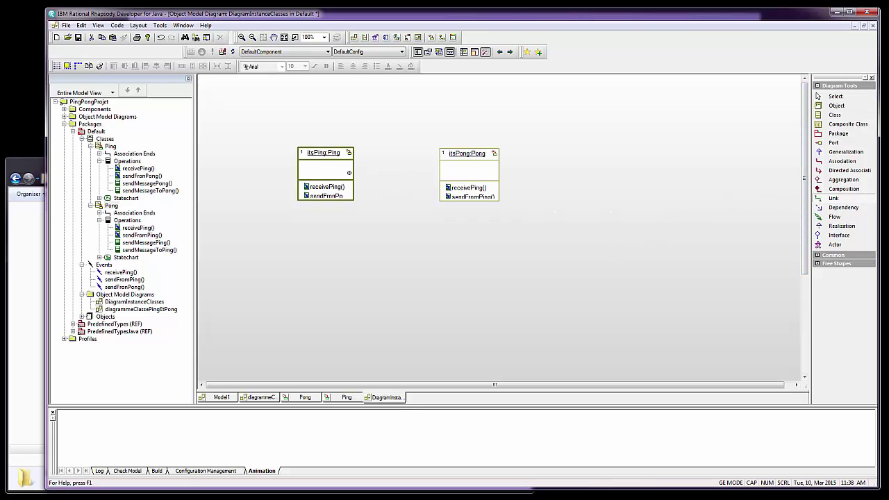
{"action": "left_click", "coordinate": [349, 172]}
{"action": "left_click", "coordinate": [446, 176]}
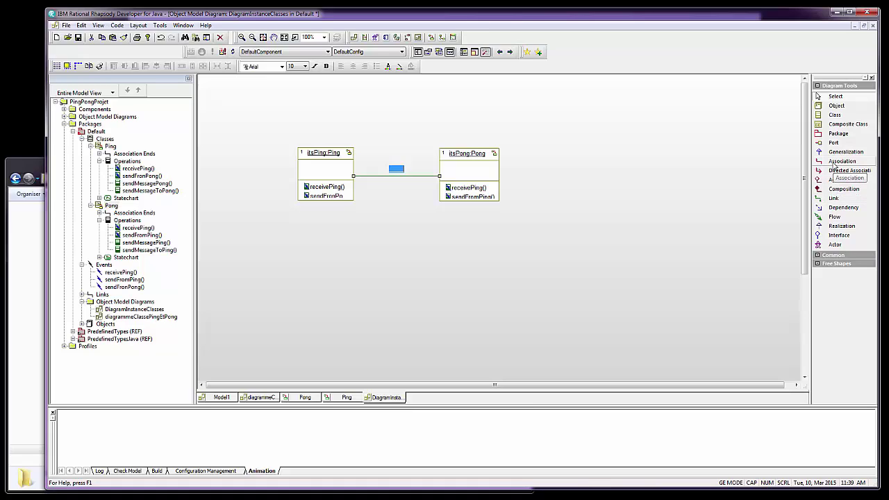
Step: Create a sequence diagram named sequenceExecutionPingPong in the Default package, in Analysis mode
{"action": "left_click", "coordinate": [393, 239]}
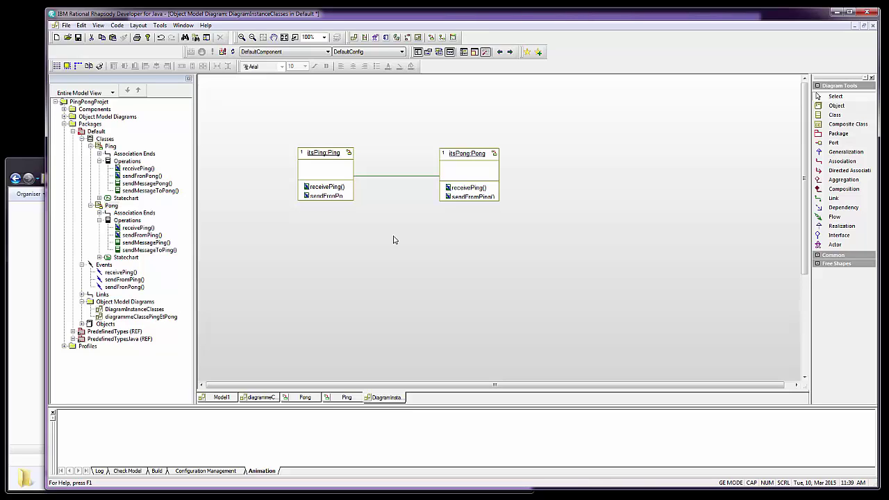
{"action": "left_click", "coordinate": [81, 136]}
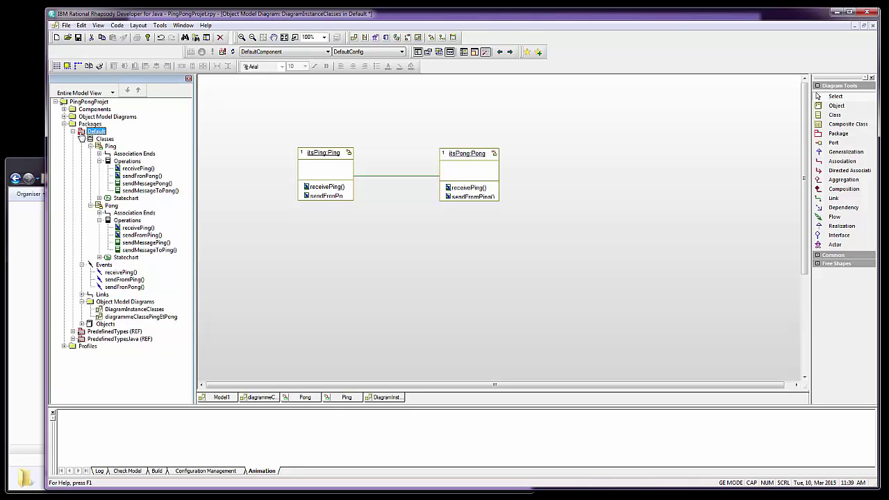
{"action": "right_click", "coordinate": [82, 137]}
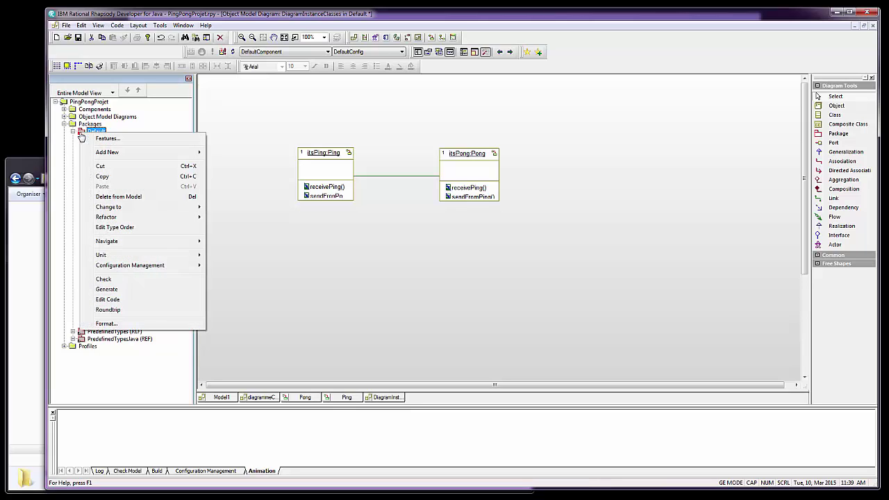
{"action": "mouse_move", "coordinate": [105, 153]}
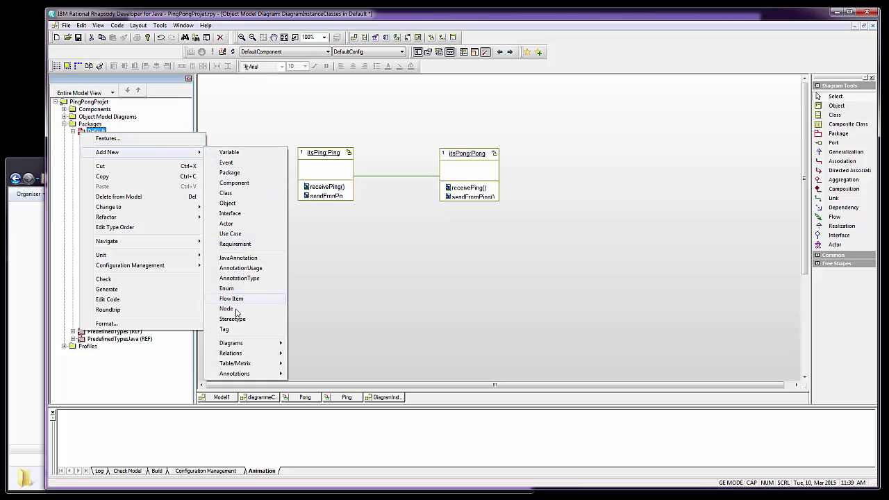
{"action": "mouse_move", "coordinate": [240, 345]}
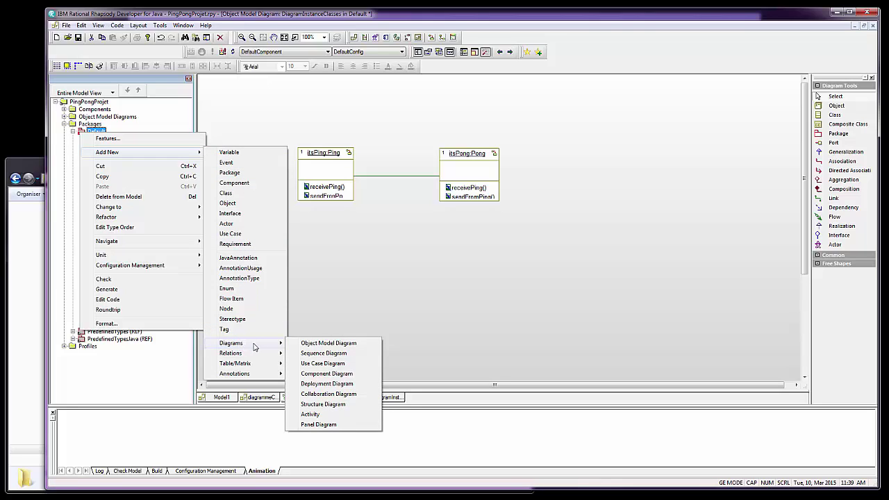
{"action": "left_click", "coordinate": [312, 357]}
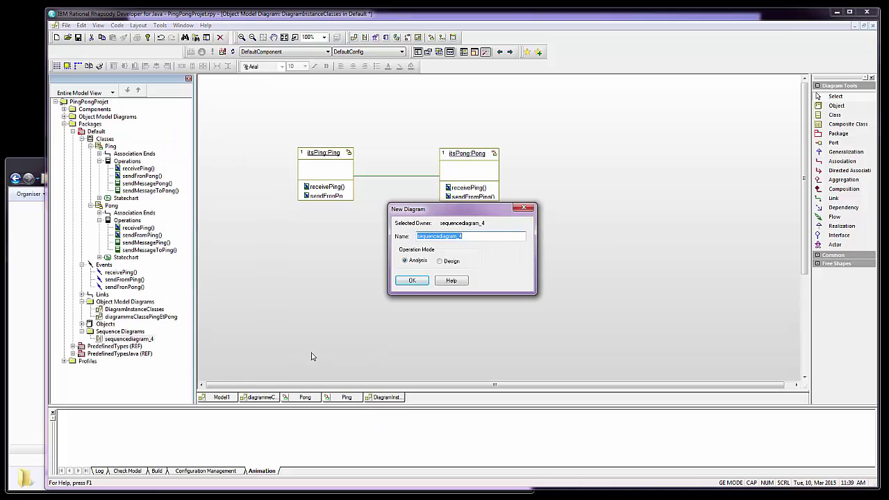
{"action": "type", "text": "sequenceExecutionPingPong"}
{"action": "key", "text": "Return"}
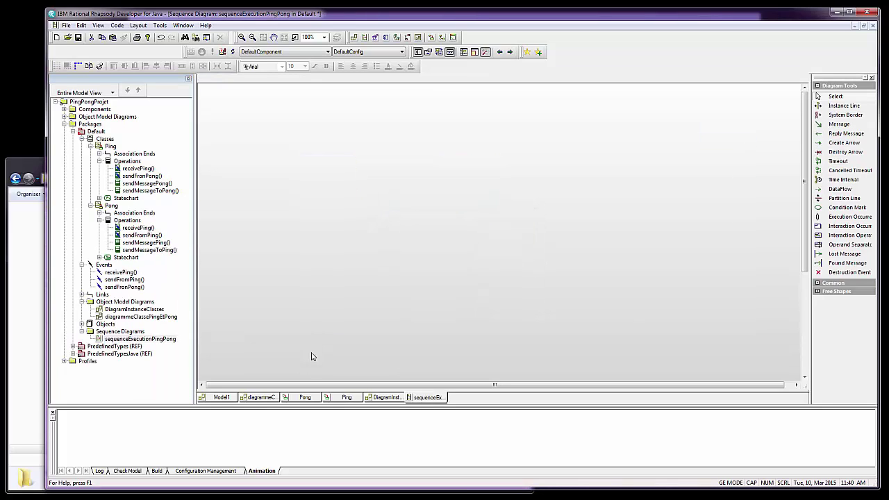
Step: Place the itsPing and itsPong objects side by side as lifelines on the sequenceExecutionPingPong diagram
{"action": "left_click", "coordinate": [82, 325]}
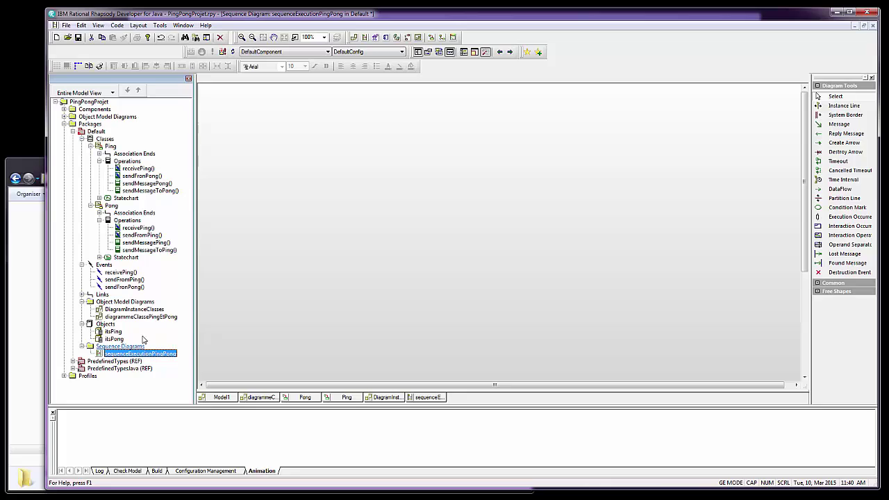
{"action": "left_click_drag", "start_coordinate": [99, 333], "coordinate": [306, 318]}
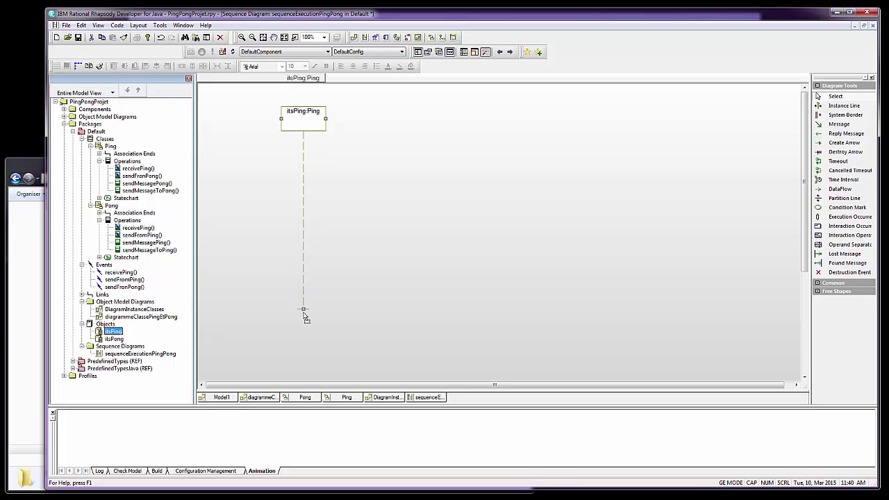
{"action": "left_click", "coordinate": [99, 340]}
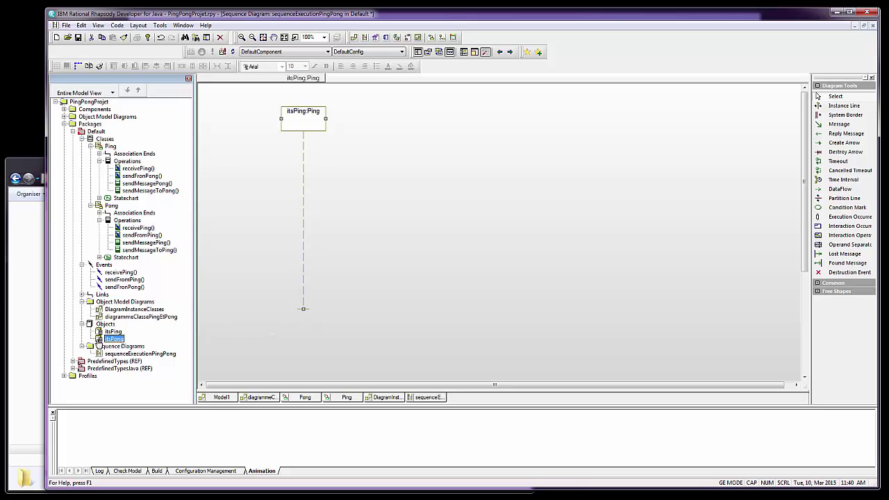
{"action": "left_click_drag", "start_coordinate": [99, 340], "coordinate": [411, 333]}
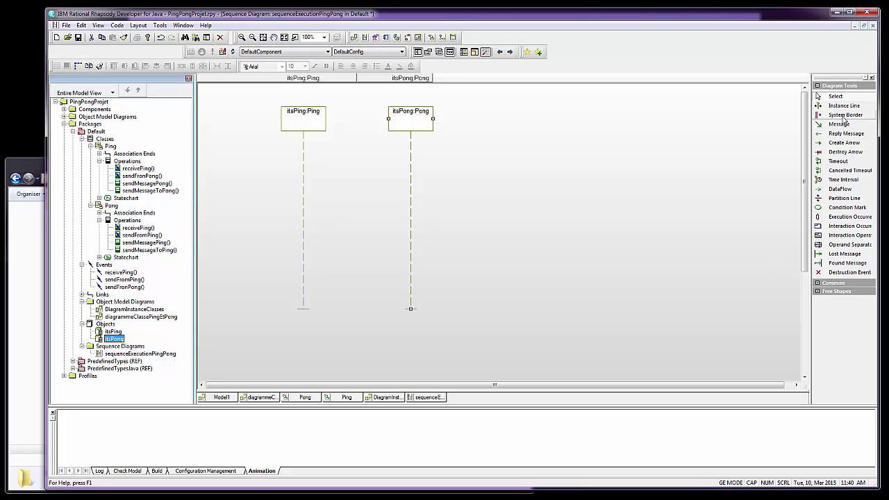
Step: Add a system border beside the itsPong lifeline on the sequence diagram and save the project
{"action": "left_click", "coordinate": [841, 118]}
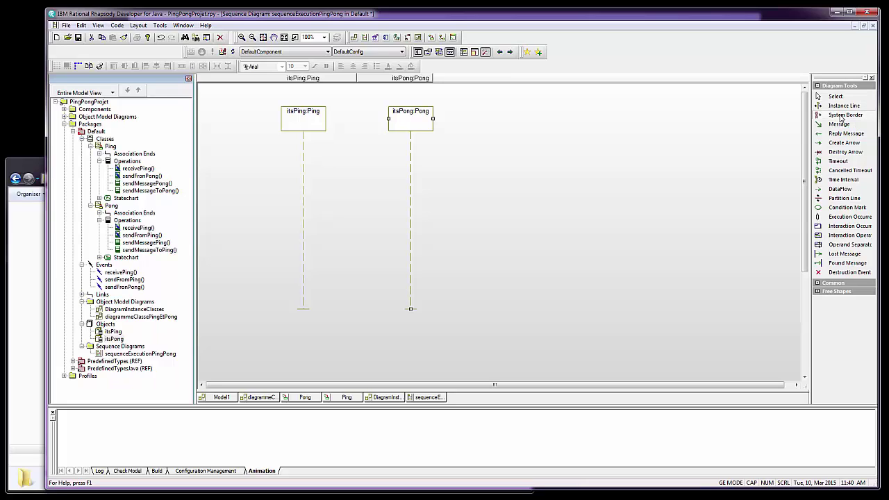
{"action": "left_click", "coordinate": [512, 123]}
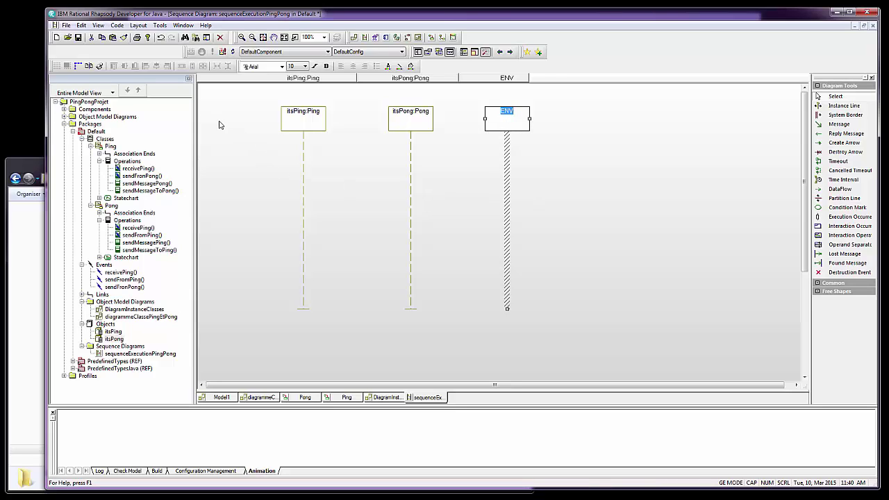
{"action": "left_click", "coordinate": [78, 37]}
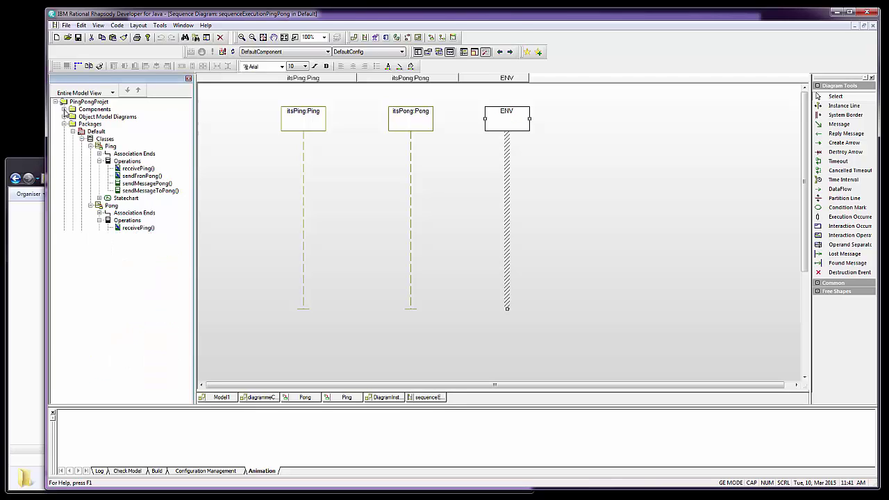
Step: Open the features of the DefaultConfig configuration under DefaultComponent and review its description and initialization options
{"action": "left_click", "coordinate": [64, 110]}
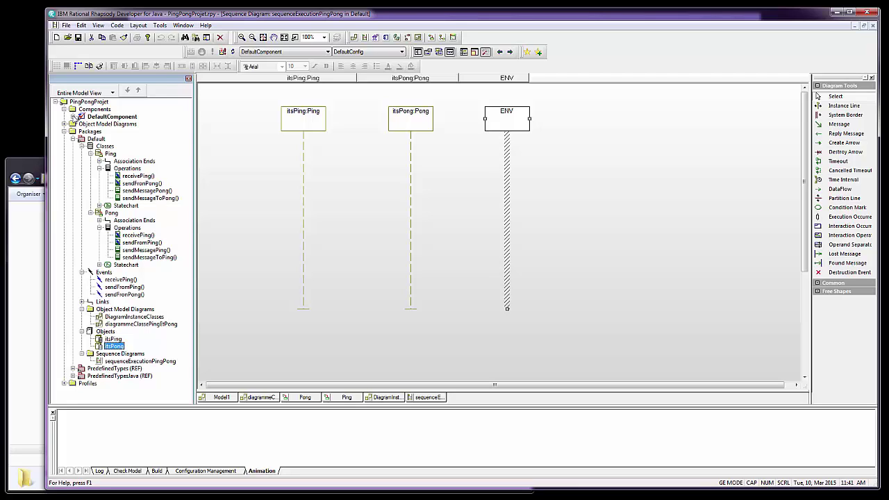
{"action": "left_click", "coordinate": [72, 116]}
{"action": "left_click", "coordinate": [81, 124]}
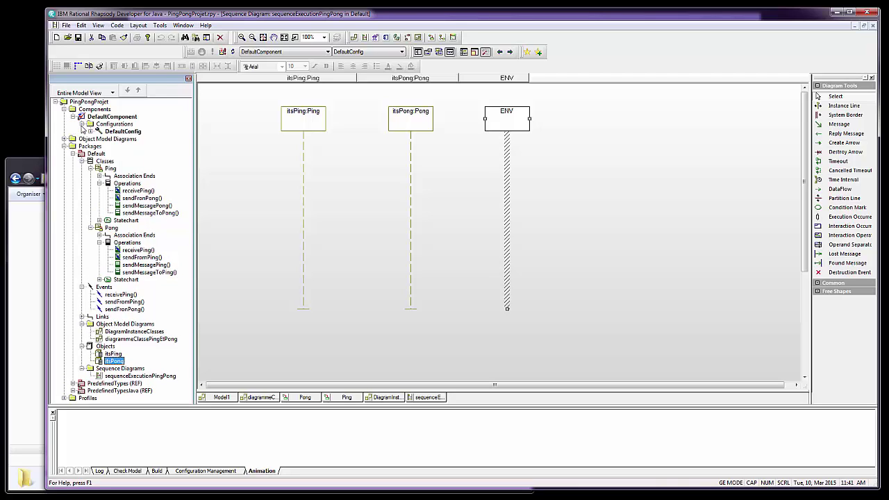
{"action": "double_click", "coordinate": [119, 132]}
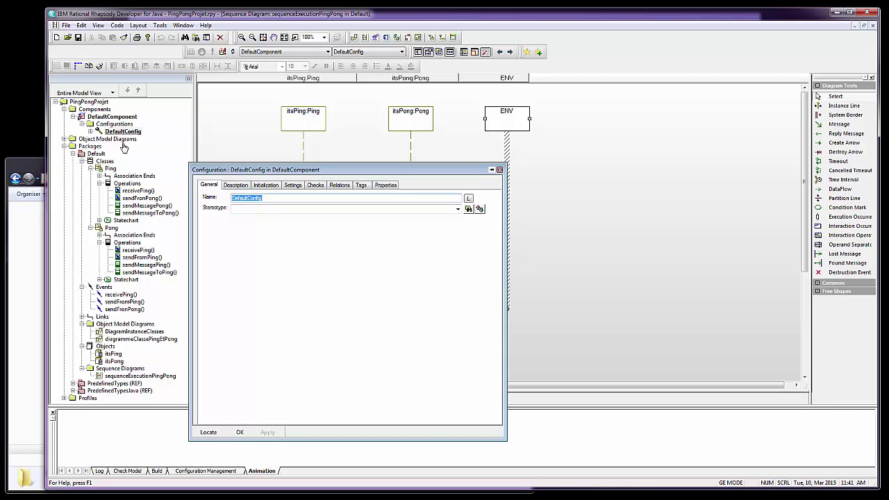
{"action": "left_click", "coordinate": [234, 186]}
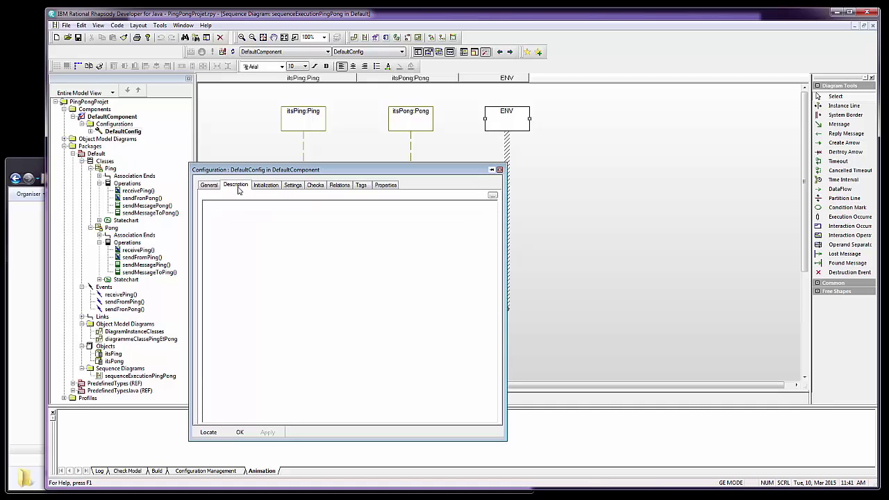
{"action": "left_click", "coordinate": [266, 188]}
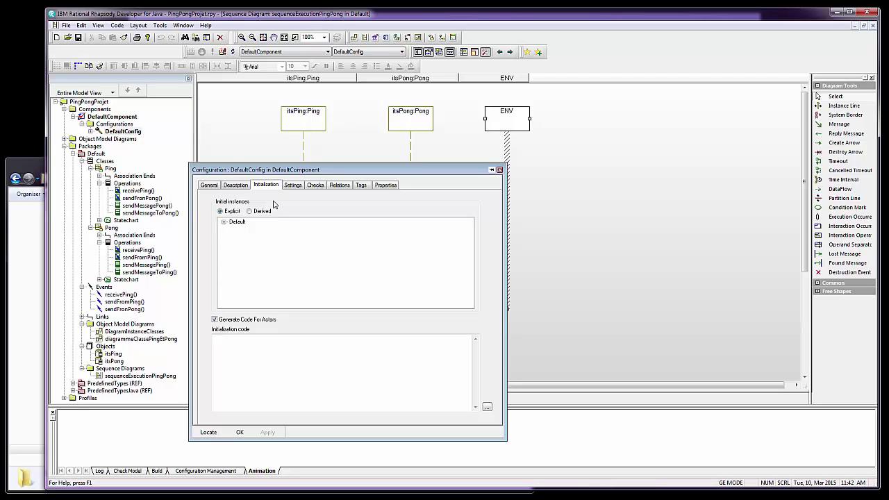
Step: Set the DefaultConfig instrumentation mode to Animation, apply the change and close the configuration features
{"action": "left_click", "coordinate": [292, 187]}
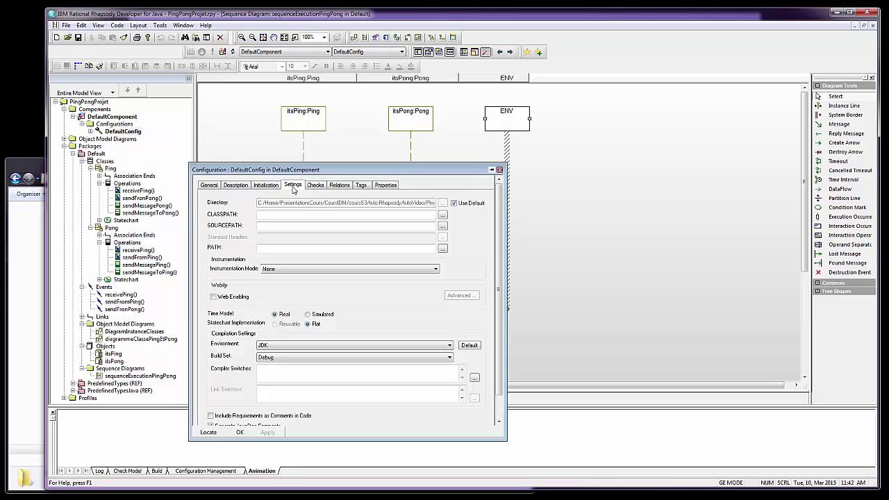
{"action": "left_click", "coordinate": [274, 271]}
{"action": "left_click", "coordinate": [274, 270]}
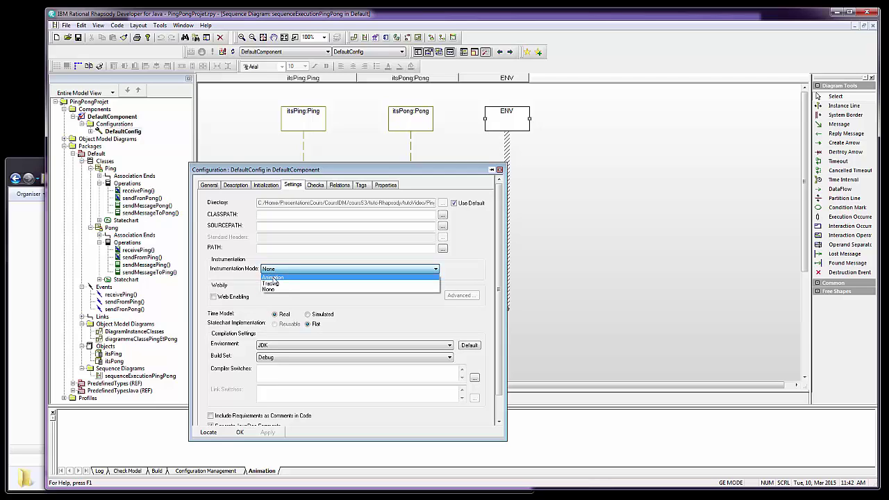
{"action": "left_click", "coordinate": [274, 279]}
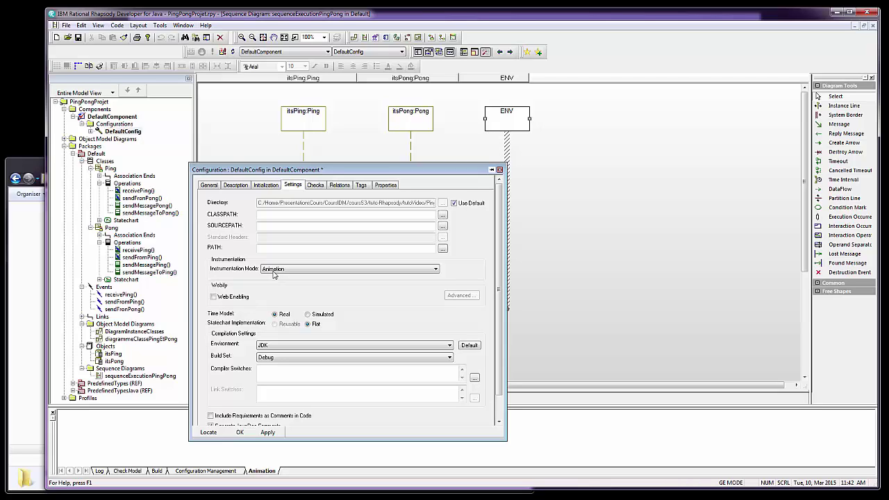
{"action": "left_click", "coordinate": [273, 269]}
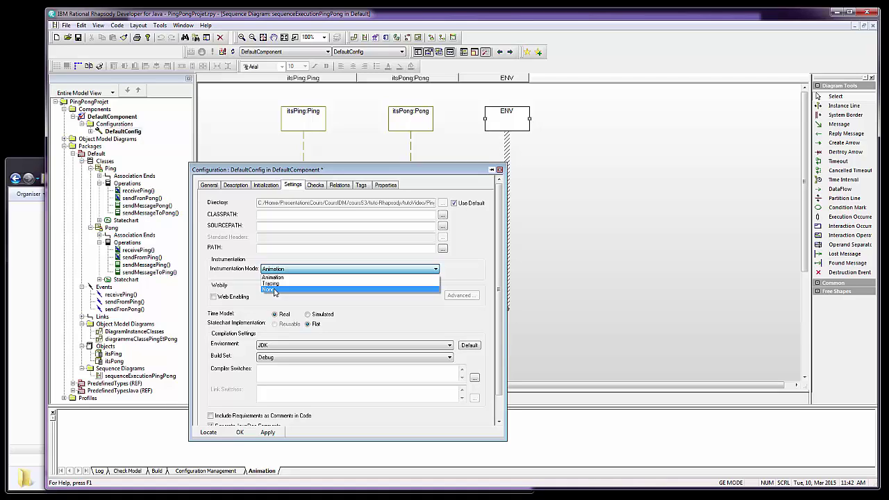
{"action": "left_click", "coordinate": [284, 272]}
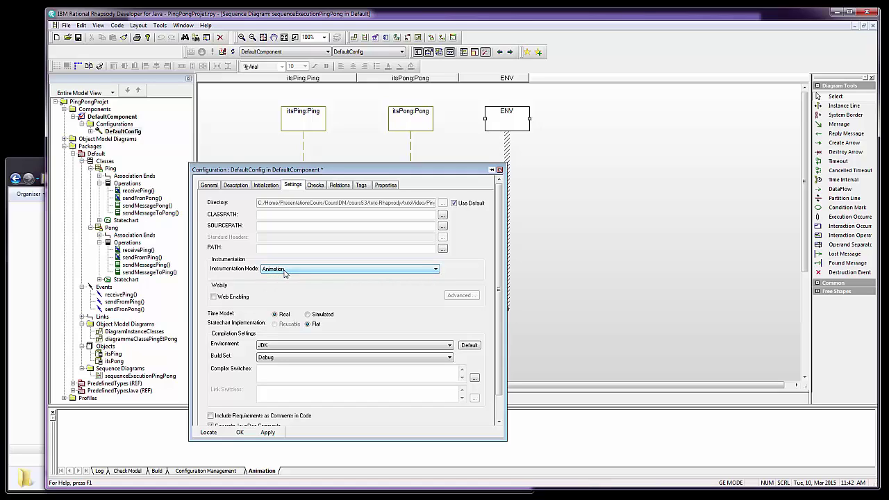
{"action": "left_click", "coordinate": [268, 433]}
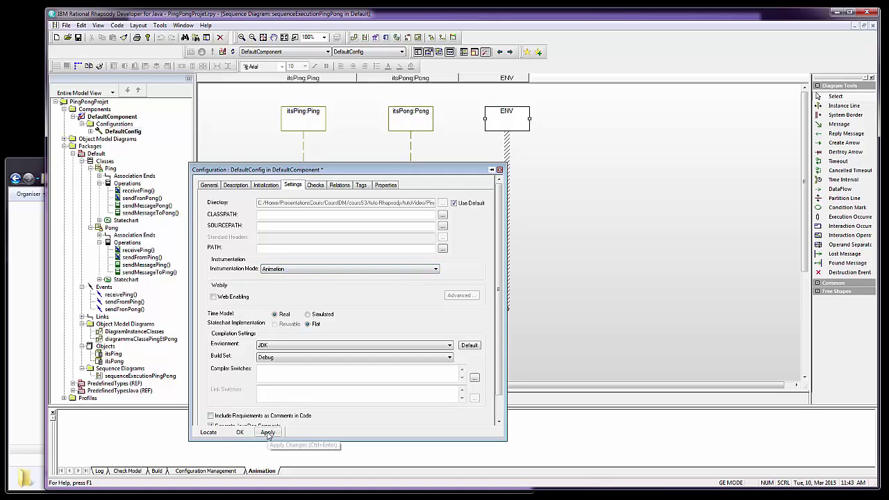
{"action": "left_click", "coordinate": [268, 433]}
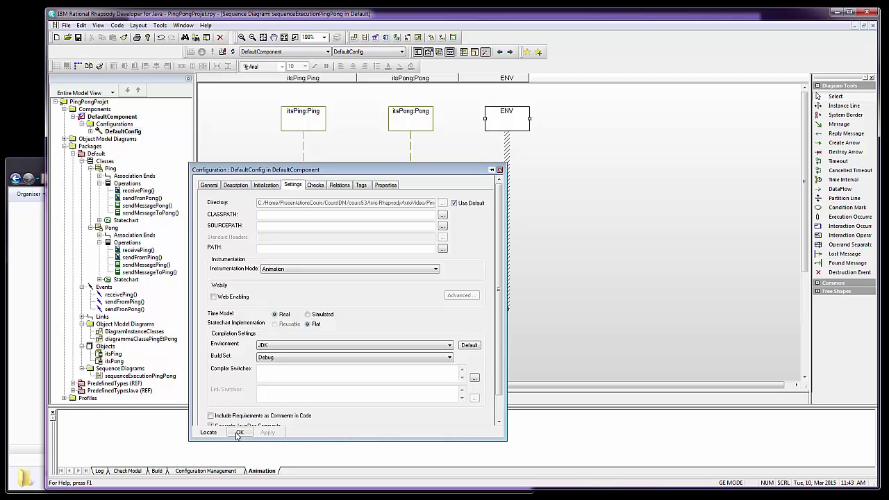
{"action": "left_click", "coordinate": [238, 432]}
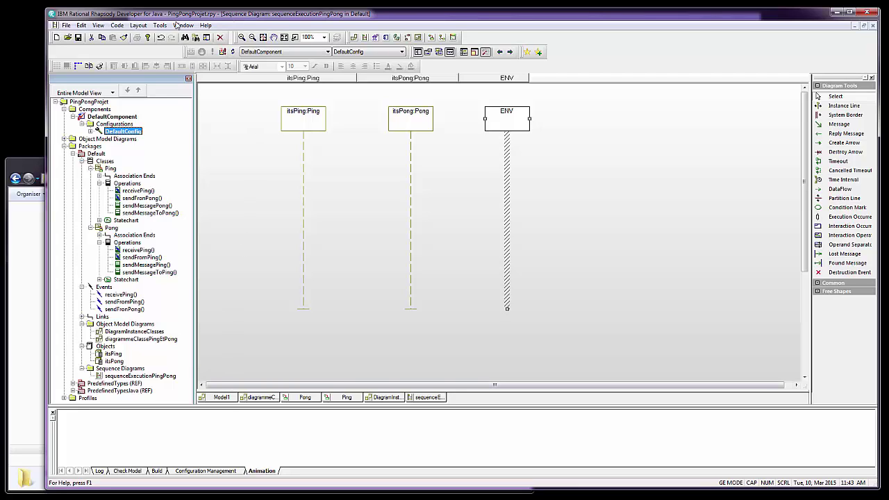
Step: Generate, make and run the DefaultConfig code, creating its missing output directory, and enlarge the output area for the build messages
{"action": "left_click", "coordinate": [117, 26]}
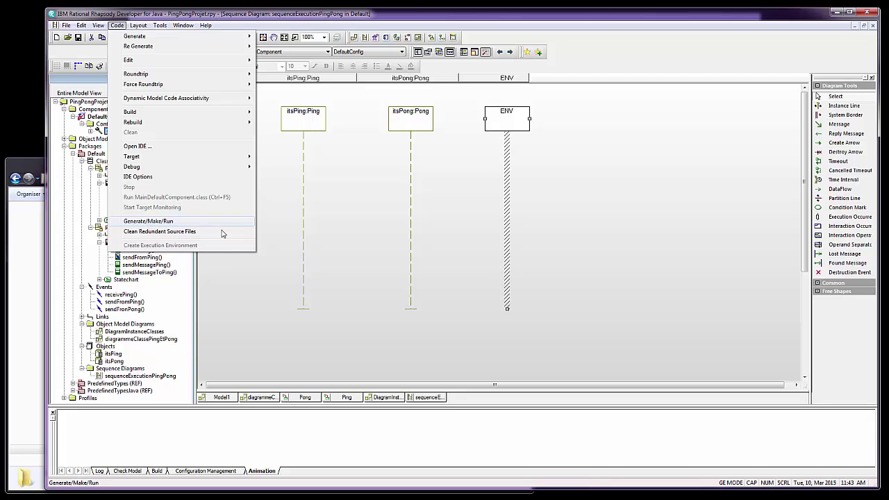
{"action": "left_click", "coordinate": [268, 249]}
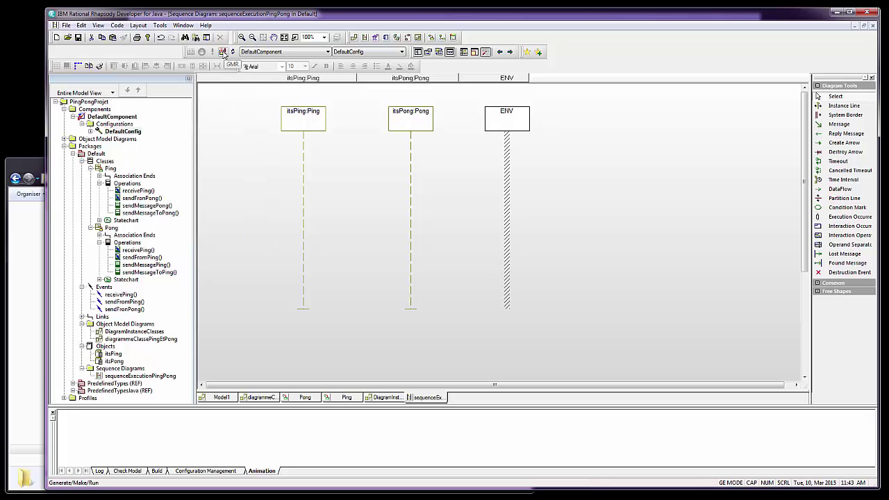
{"action": "left_click", "coordinate": [224, 54]}
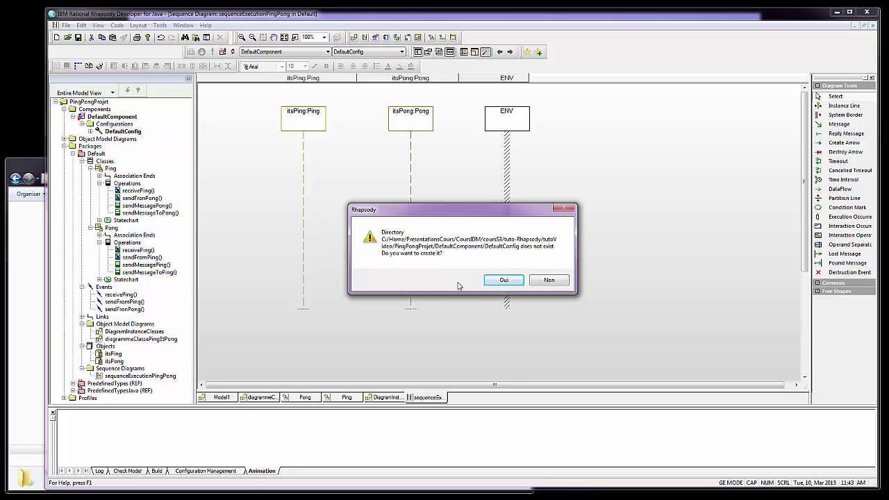
{"action": "left_click", "coordinate": [515, 279]}
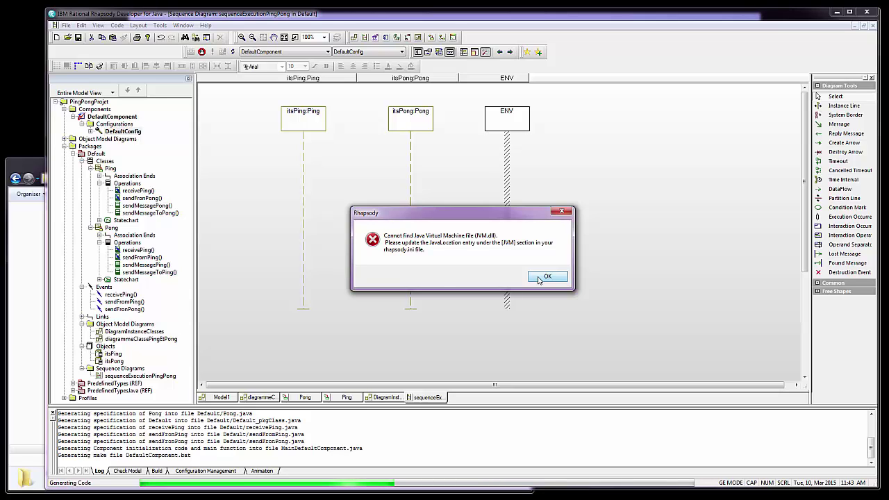
{"action": "left_click", "coordinate": [547, 277]}
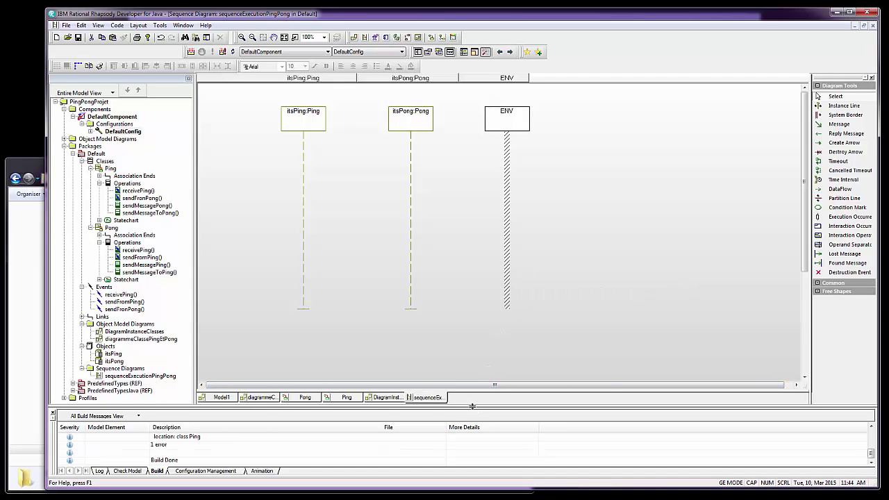
{"action": "left_click_drag", "start_coordinate": [471, 407], "coordinate": [471, 321]}
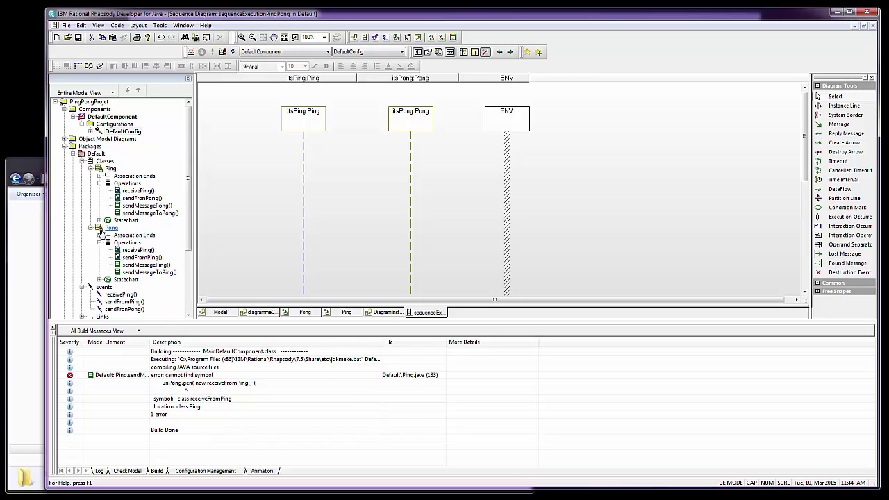
Step: Set the Pong class's concurrency to active and apply the change
{"action": "double_click", "coordinate": [98, 231]}
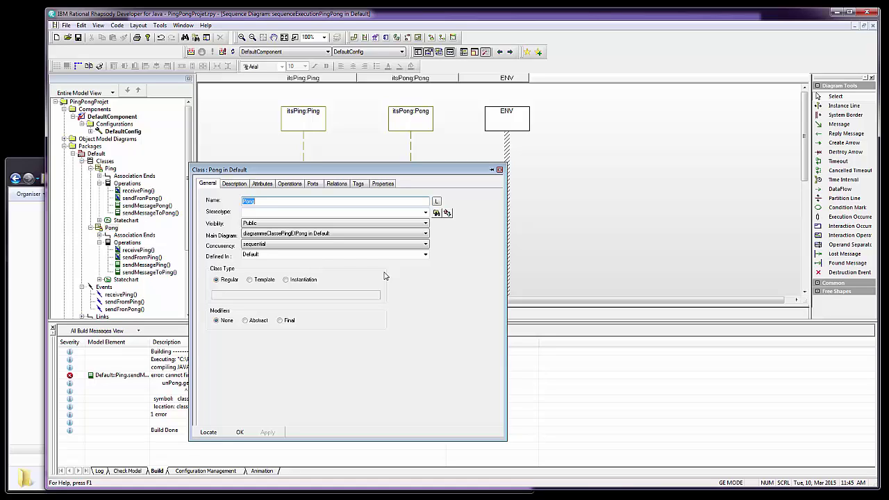
{"action": "left_click", "coordinate": [355, 246]}
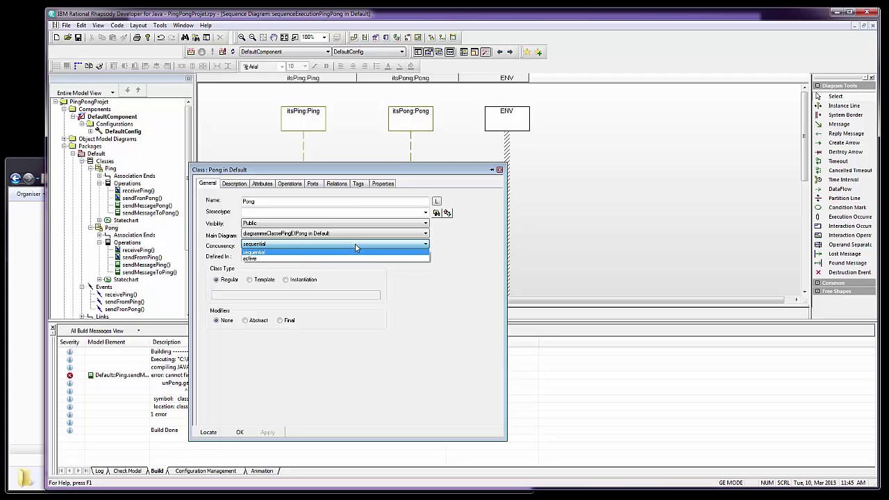
{"action": "left_click", "coordinate": [255, 260]}
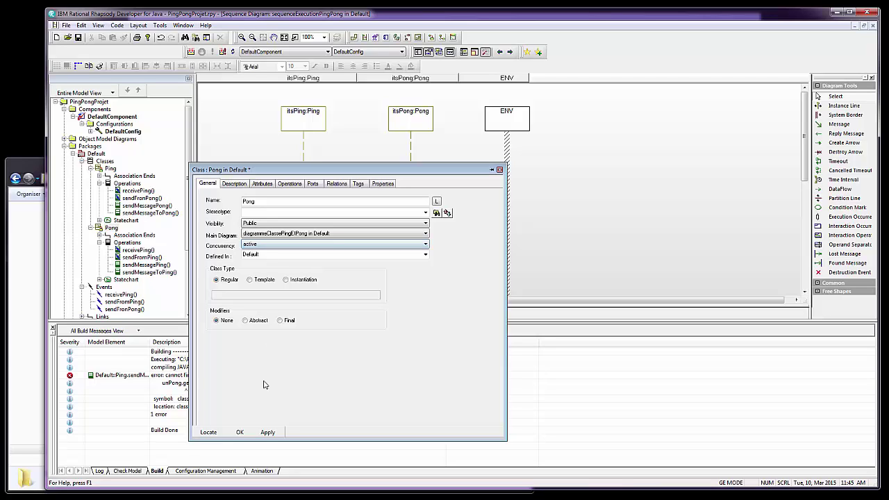
{"action": "left_click", "coordinate": [241, 432]}
{"action": "left_click", "coordinate": [241, 432]}
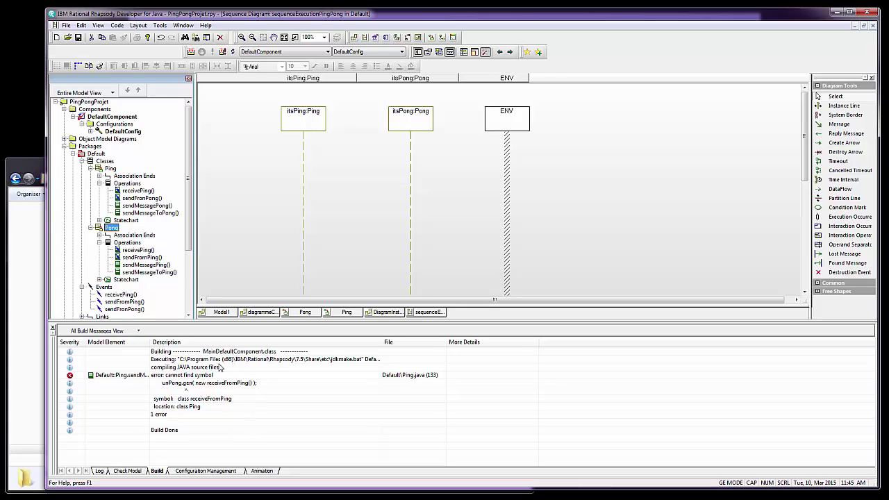
Step: Set the Ping class's concurrency to active and apply the change
{"action": "double_click", "coordinate": [106, 169]}
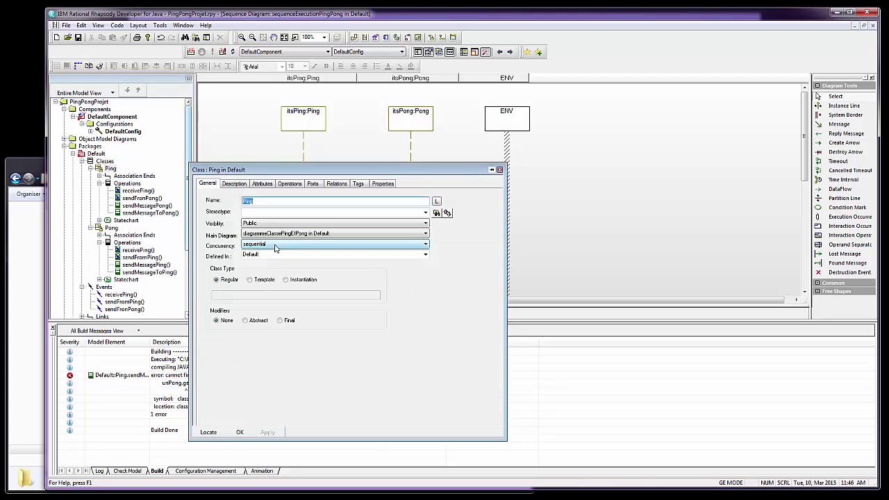
{"action": "left_click", "coordinate": [276, 244]}
{"action": "left_click", "coordinate": [276, 262]}
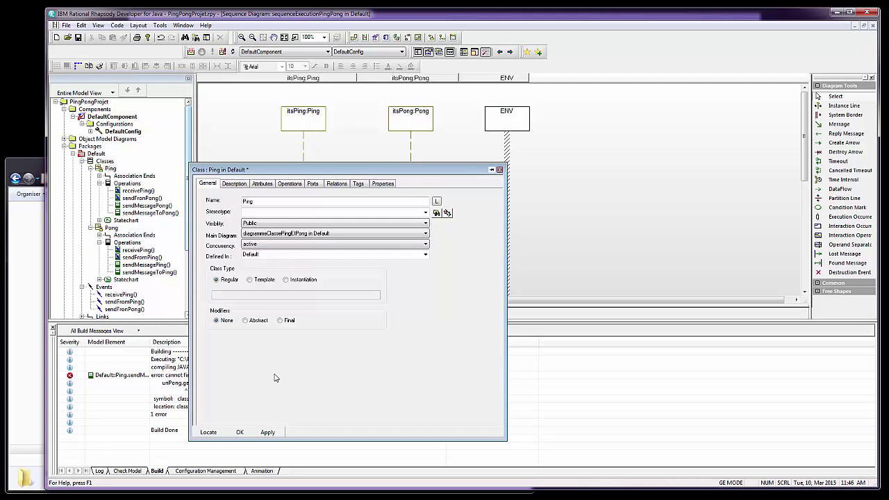
{"action": "left_click", "coordinate": [268, 433]}
{"action": "left_click", "coordinate": [239, 432]}
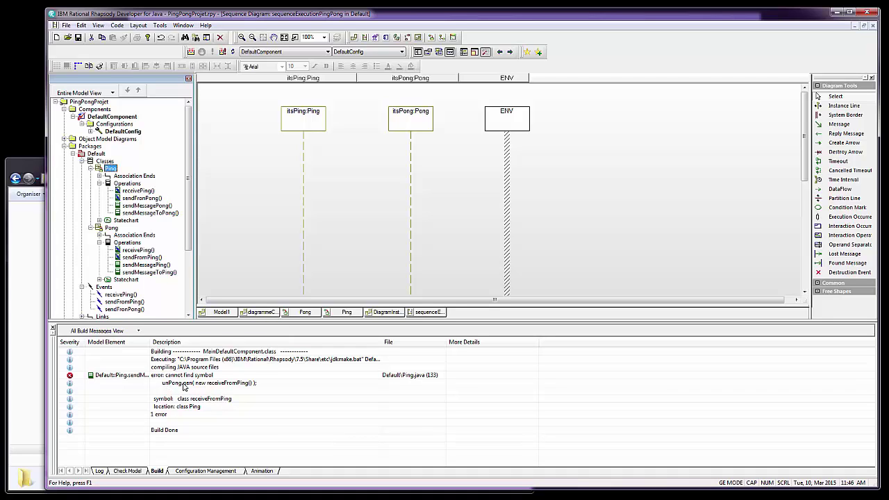
Step: Examine the association roles between Ping and Pong and the Pong statechart to trace the cause of the build error
{"action": "left_click", "coordinate": [261, 313]}
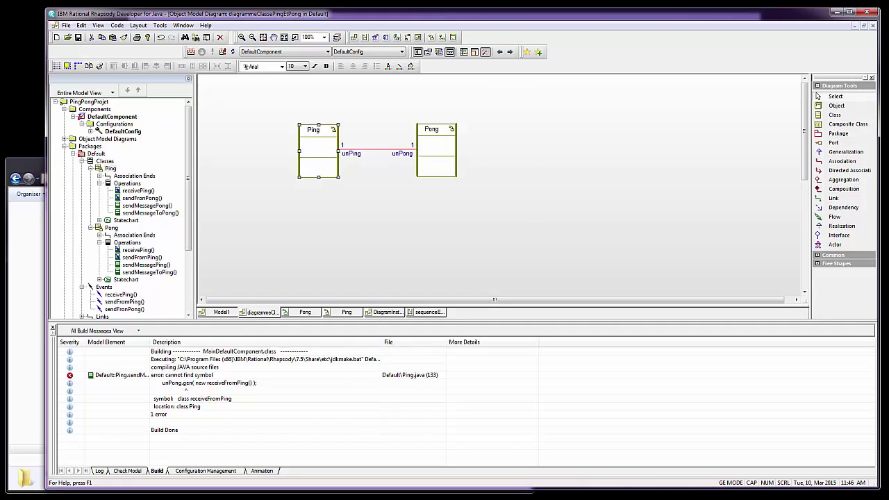
{"action": "left_click", "coordinate": [69, 375]}
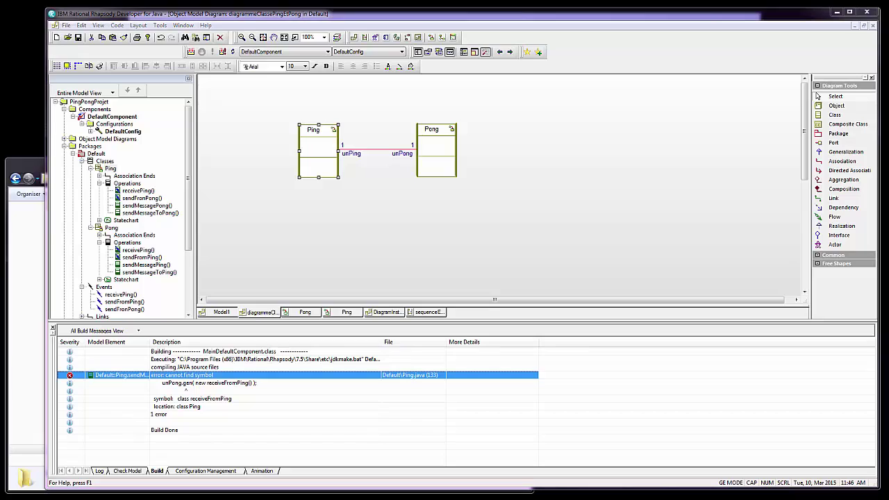
{"action": "left_click", "coordinate": [436, 156]}
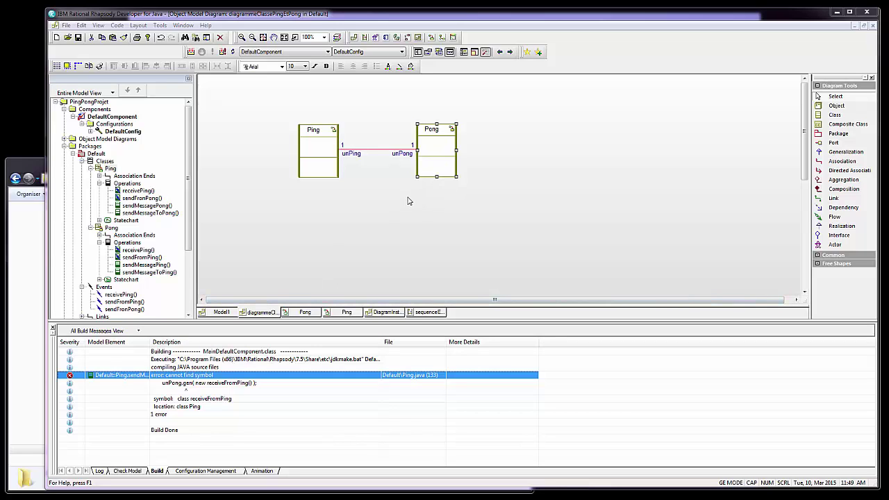
{"action": "double_click", "coordinate": [375, 151]}
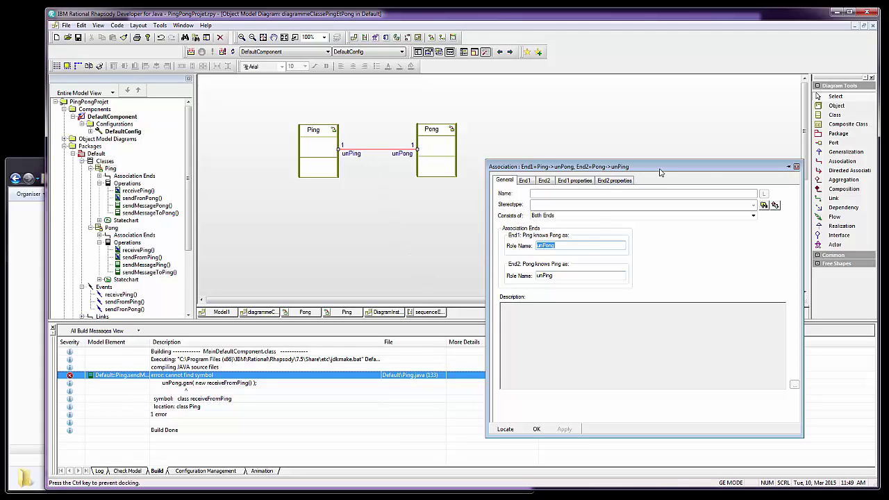
{"action": "left_click_drag", "start_coordinate": [654, 176], "coordinate": [649, 126]}
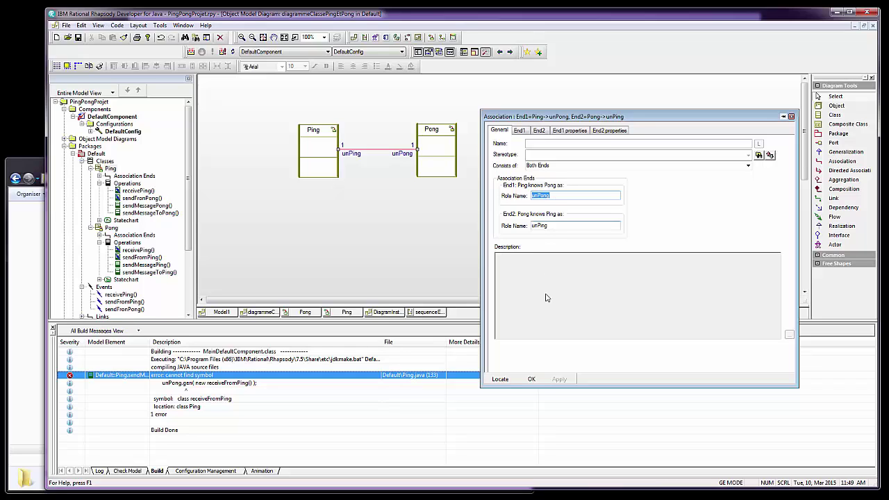
{"action": "left_click", "coordinate": [531, 379]}
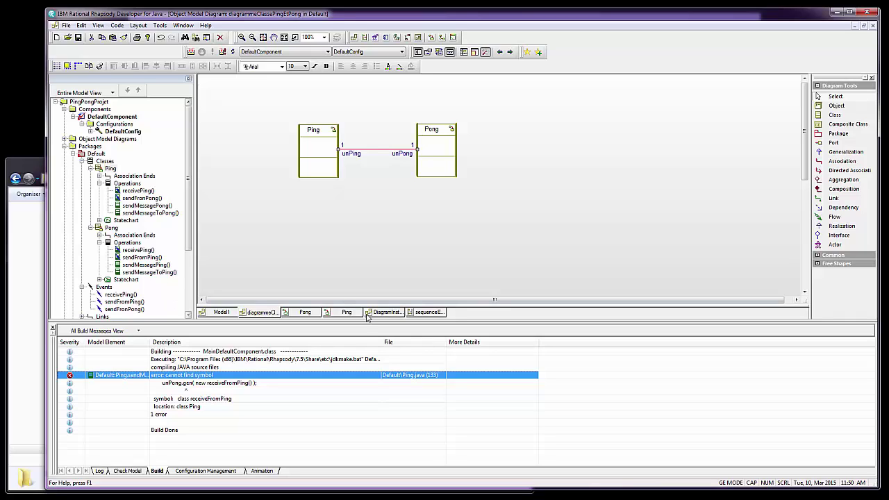
{"action": "left_click", "coordinate": [314, 313]}
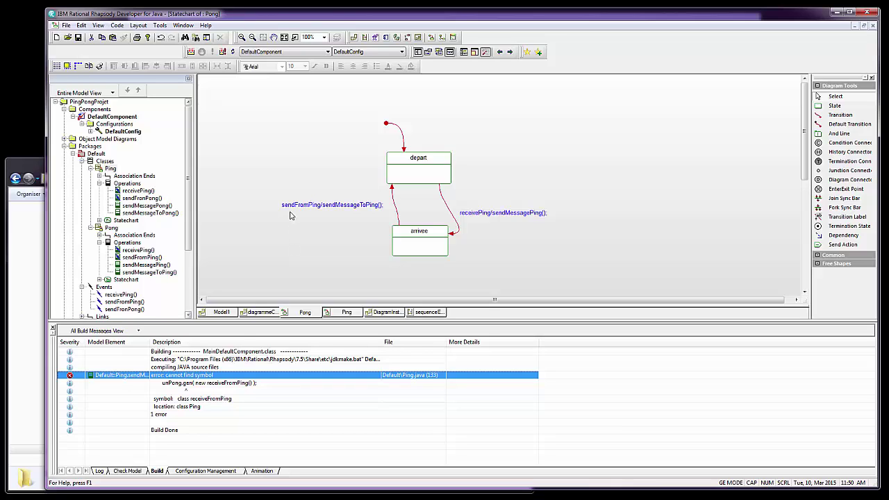
Step: Open the failing sendMessagePong operation of Ping from the build error and replace receiveFromPing() with sendFromPing() in its implementation
{"action": "double_click", "coordinate": [165, 378]}
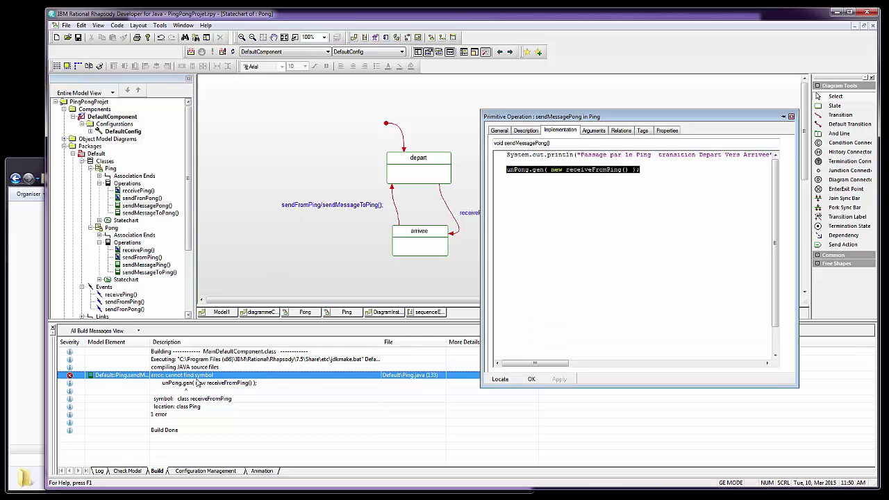
{"action": "left_click", "coordinate": [608, 170]}
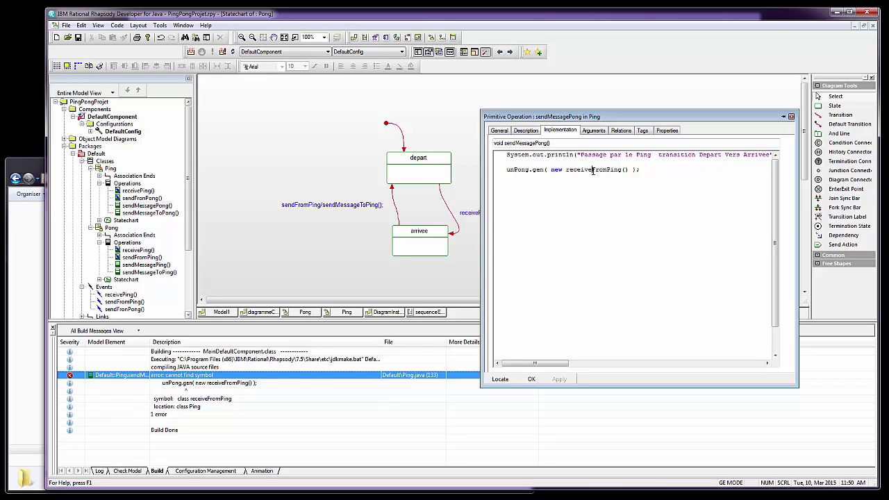
{"action": "key", "text": "BackSpace"}
{"action": "key", "text": "BackSpace"}
{"action": "key", "text": "BackSpace"}
{"action": "key", "text": "BackSpace"}
{"action": "key", "text": "BackSpace"}
{"action": "key", "text": "BackSpace"}
{"action": "key", "text": "BackSpace"}
{"action": "type", "text": "send"}
{"action": "left_click", "coordinate": [531, 379]}
{"action": "double_click", "coordinate": [530, 381]}
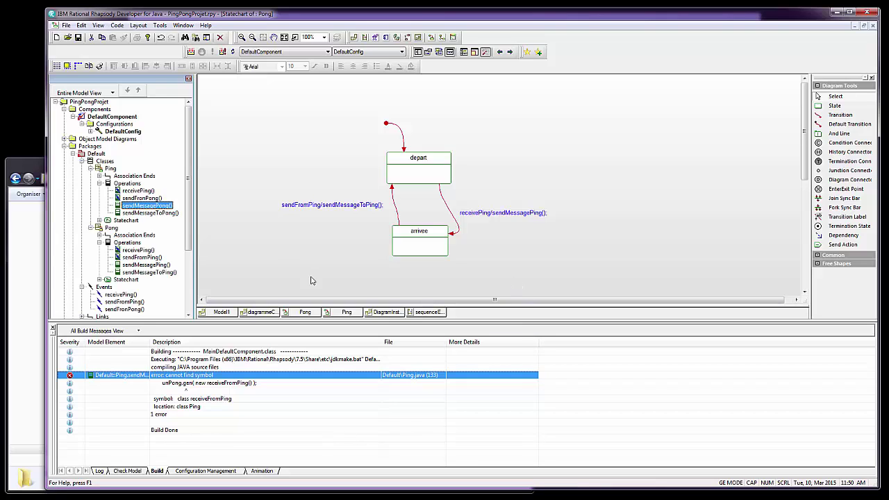
Step: Generate, make and run the corrected model, and start the animation with the console window moved clear of the lifelines
{"action": "left_click", "coordinate": [222, 52]}
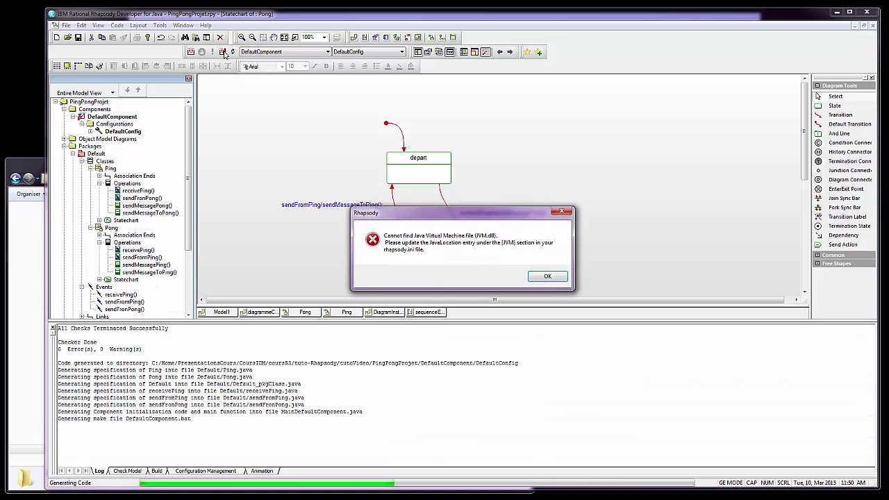
{"action": "key", "text": "Return"}
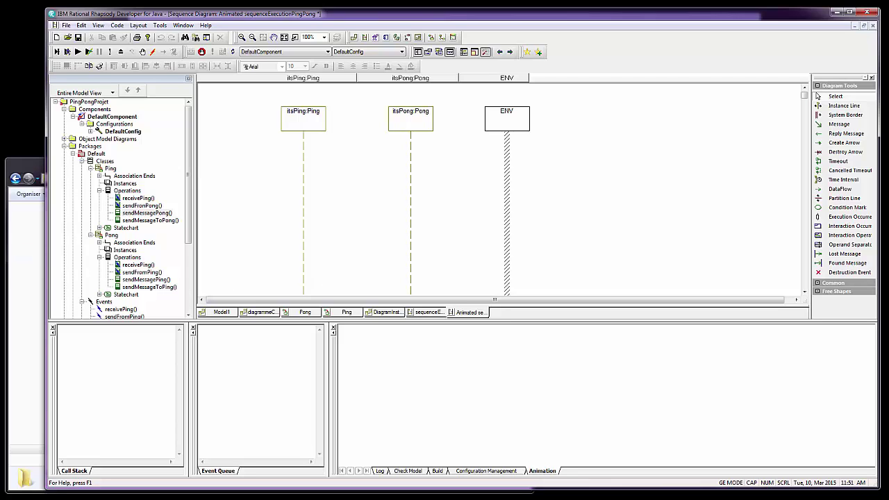
{"action": "left_click_drag", "start_coordinate": [31, 125], "coordinate": [155, 117]}
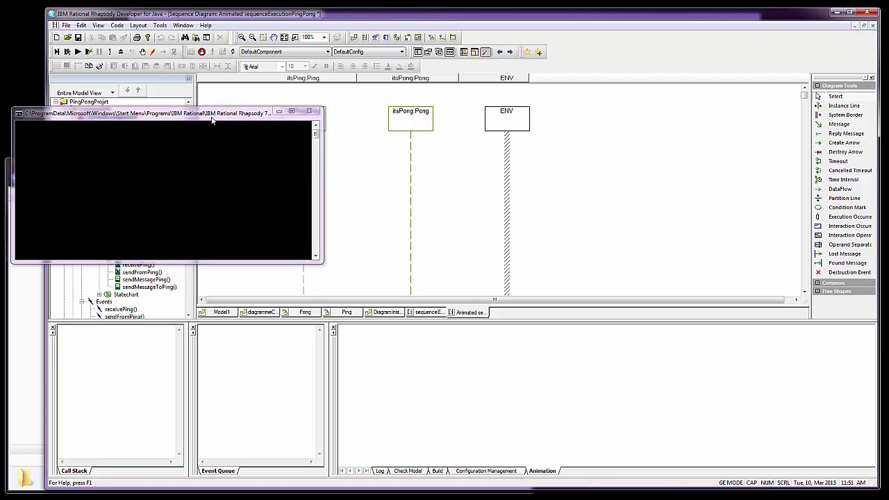
{"action": "left_click_drag", "start_coordinate": [212, 119], "coordinate": [770, 169]}
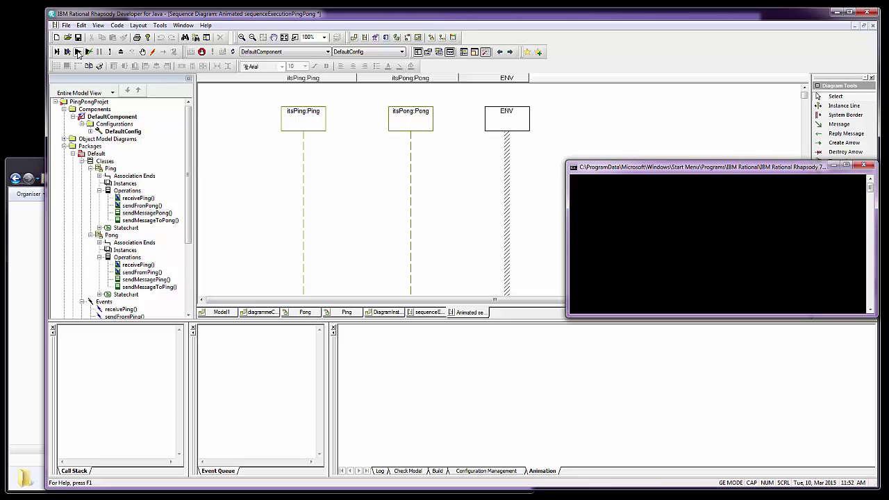
{"action": "left_click", "coordinate": [78, 53]}
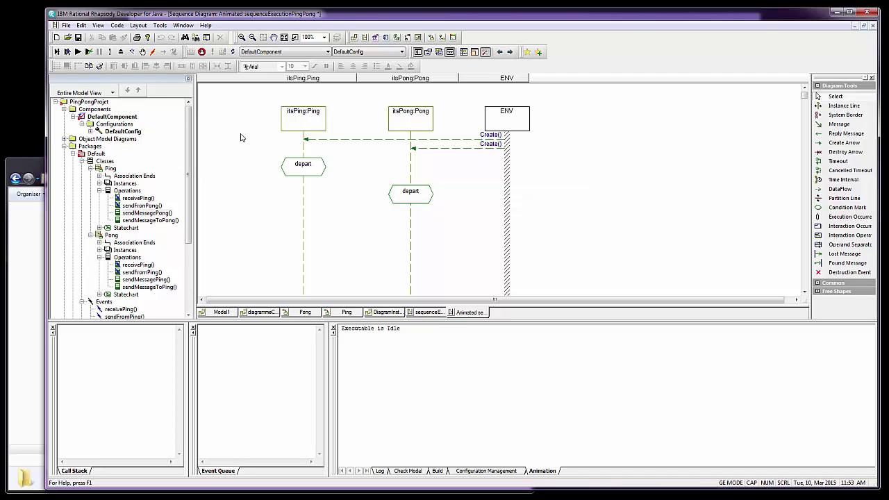
Step: Generate the receivePing event for the itsPing instance with the event generator, and close the generator
{"action": "left_click", "coordinate": [154, 55]}
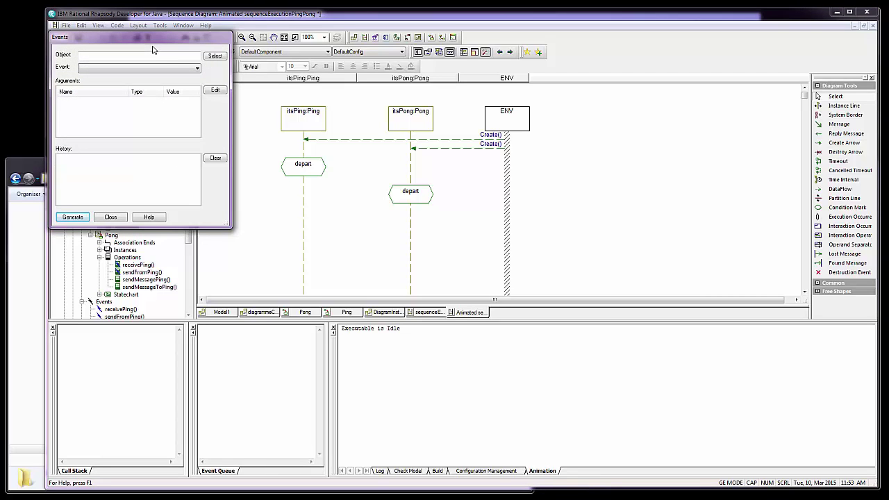
{"action": "left_click_drag", "start_coordinate": [152, 42], "coordinate": [156, 82]}
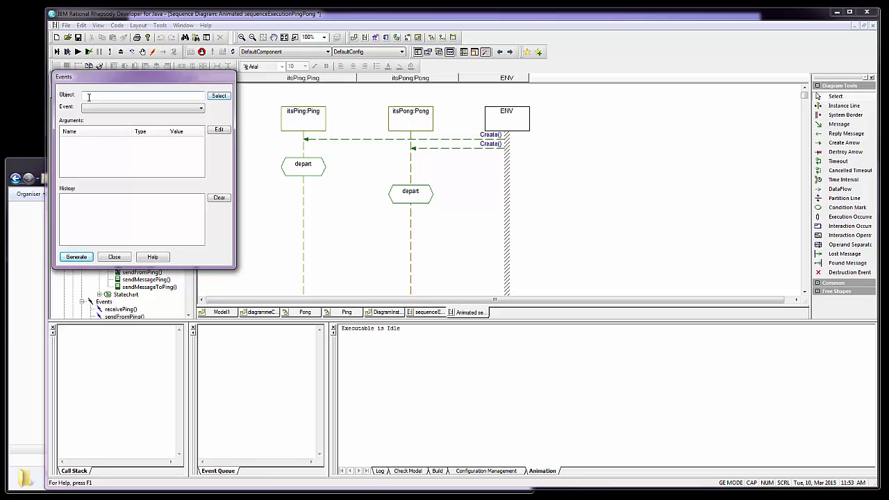
{"action": "left_click", "coordinate": [218, 96]}
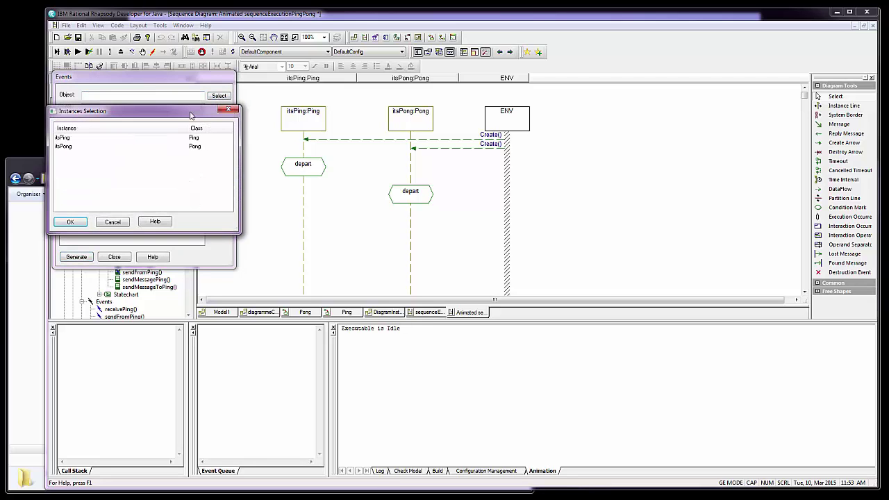
{"action": "left_click_drag", "start_coordinate": [190, 114], "coordinate": [237, 129]}
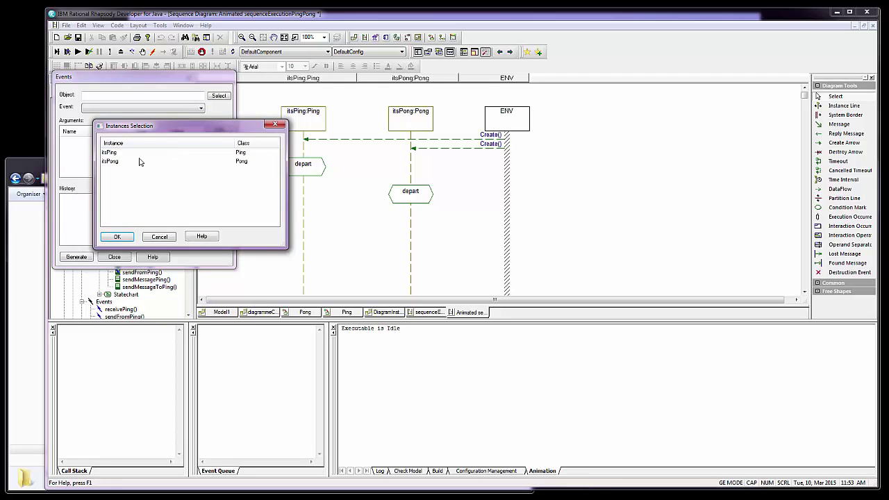
{"action": "left_click", "coordinate": [118, 164]}
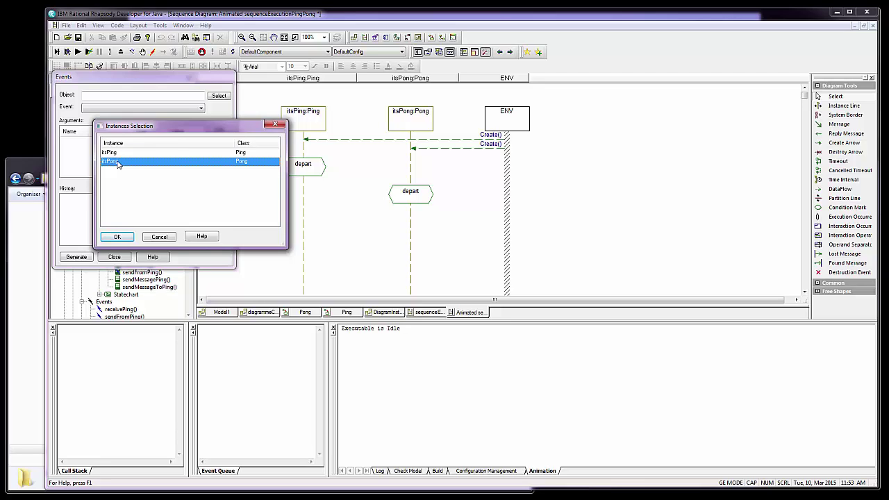
{"action": "left_click", "coordinate": [117, 155]}
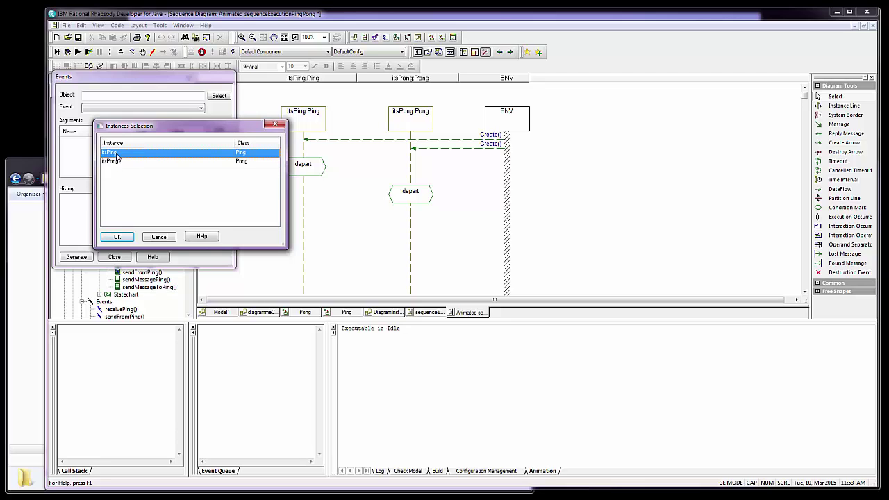
{"action": "left_click", "coordinate": [118, 237]}
{"action": "left_click", "coordinate": [127, 109]}
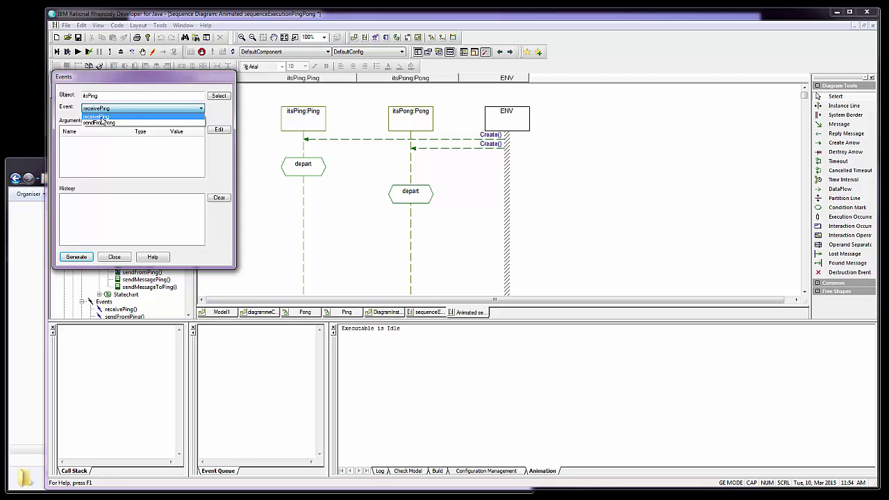
{"action": "left_click", "coordinate": [102, 119]}
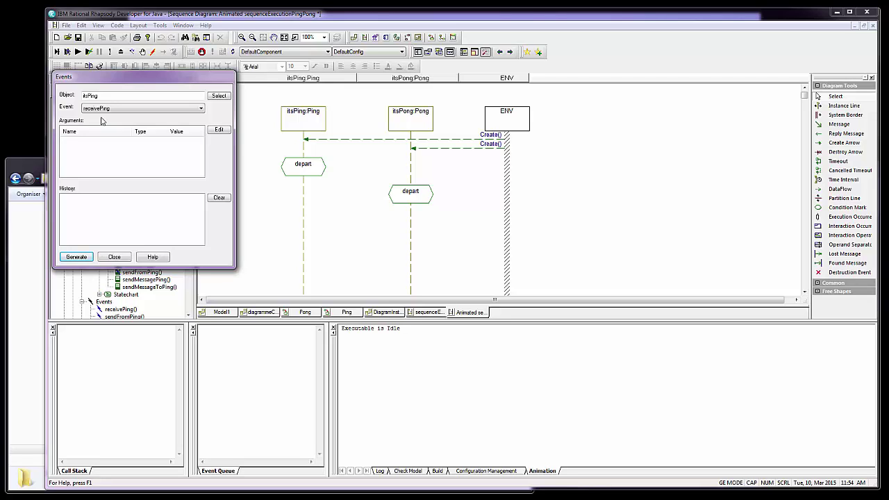
{"action": "left_click", "coordinate": [81, 259]}
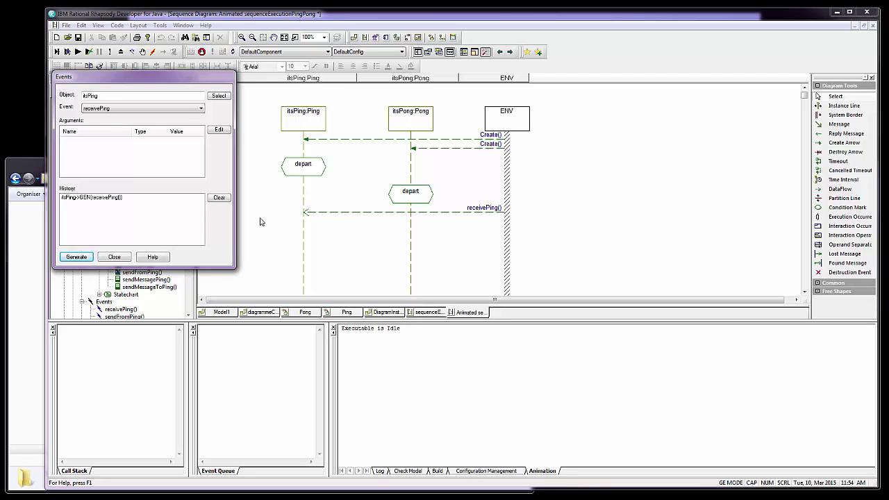
{"action": "left_click", "coordinate": [115, 257]}
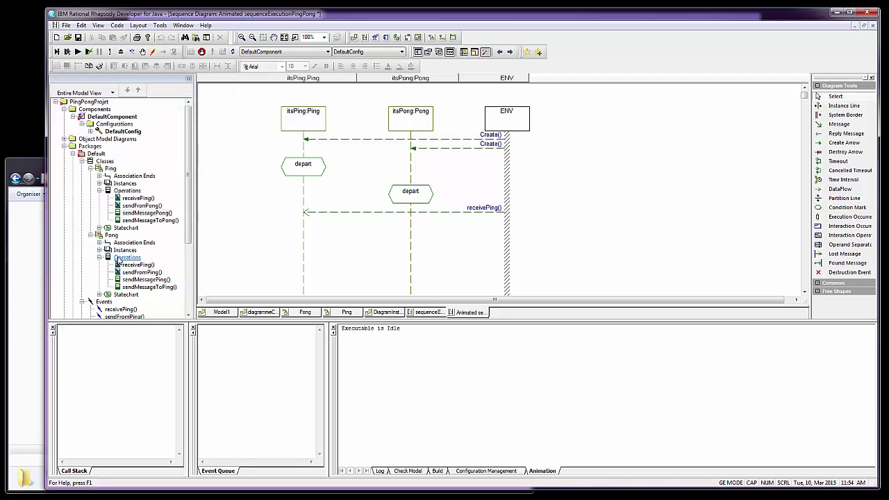
{"action": "left_click", "coordinate": [131, 54]}
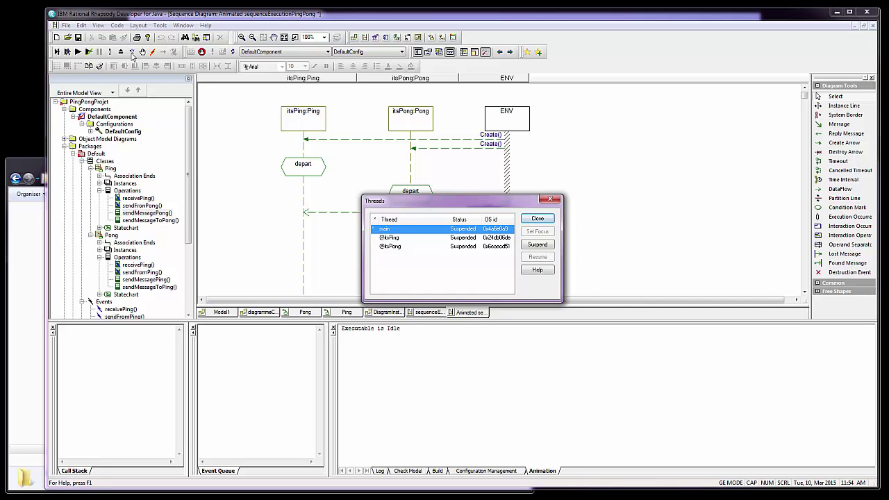
{"action": "left_click", "coordinate": [396, 238]}
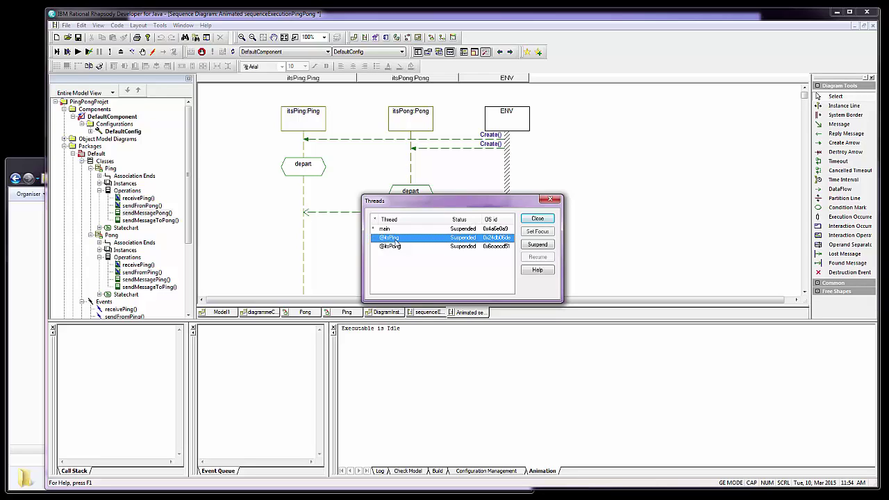
{"action": "left_click", "coordinate": [538, 232]}
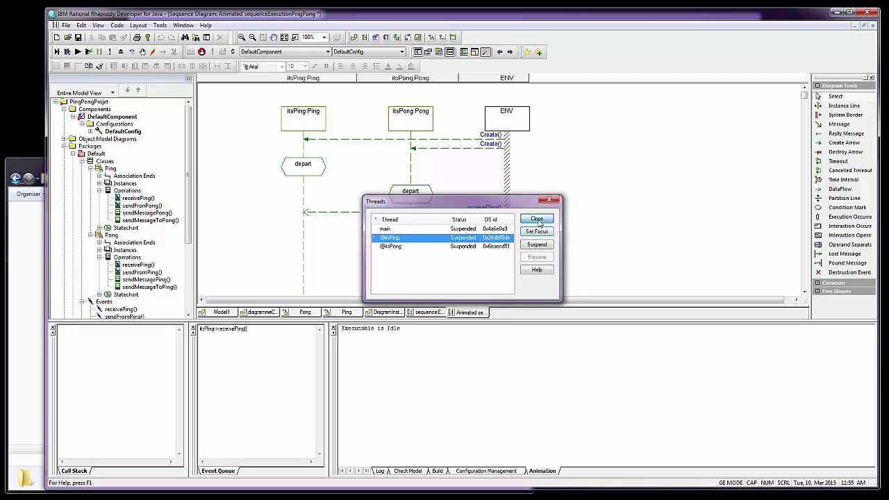
{"action": "left_click", "coordinate": [538, 219]}
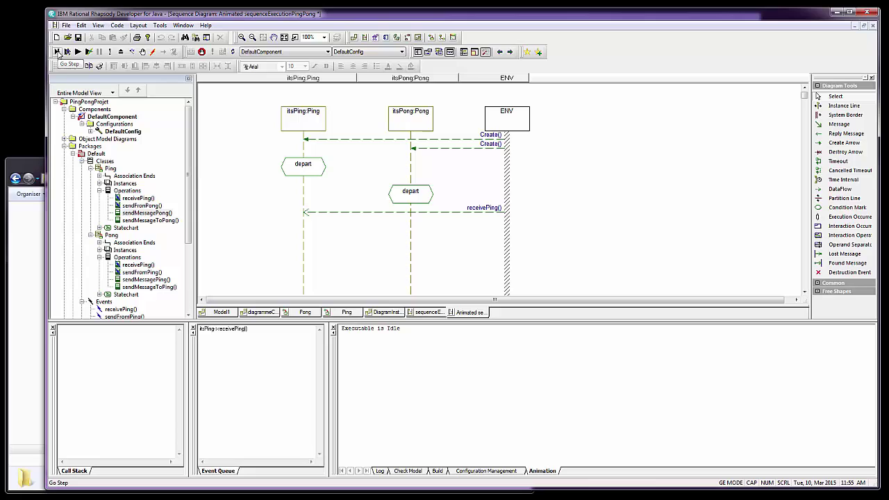
Step: Step the animation through itsPing's handling of receivePing, comparing it with the Ping statechart, and continue execution past the arrivee state
{"action": "left_click", "coordinate": [58, 52]}
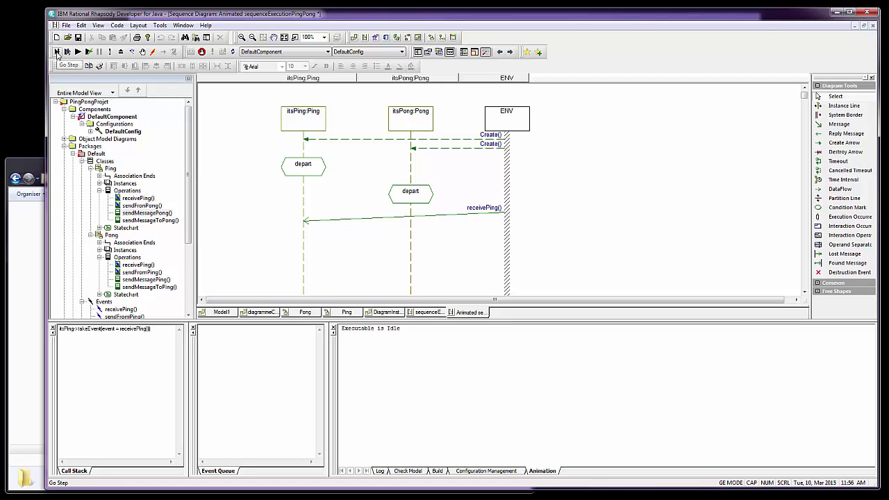
{"action": "left_click", "coordinate": [57, 54]}
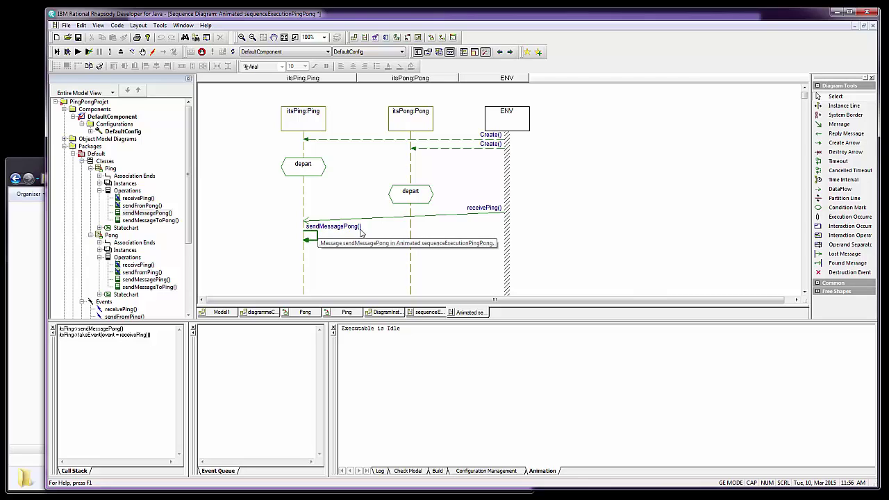
{"action": "left_click", "coordinate": [346, 313]}
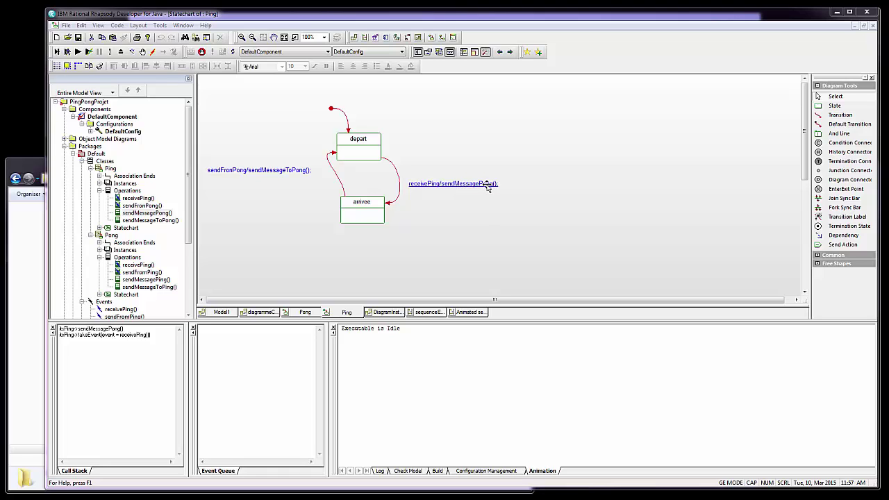
{"action": "left_click", "coordinate": [463, 314]}
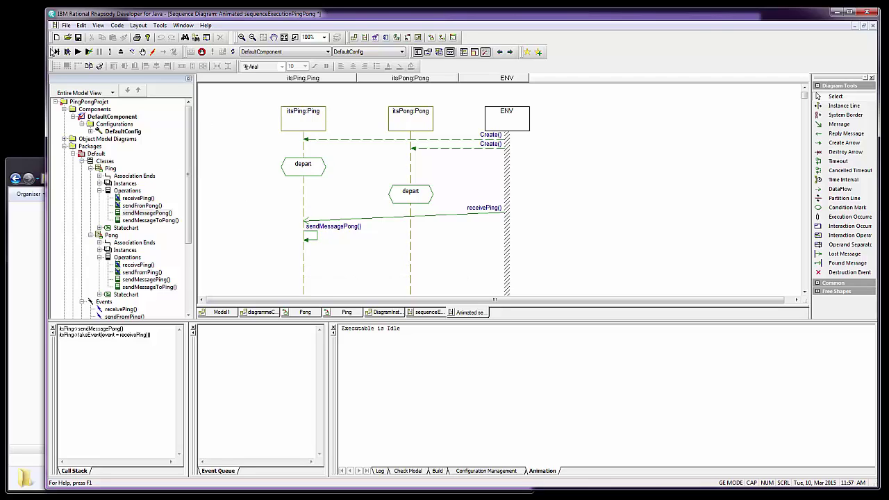
{"action": "left_click", "coordinate": [58, 53]}
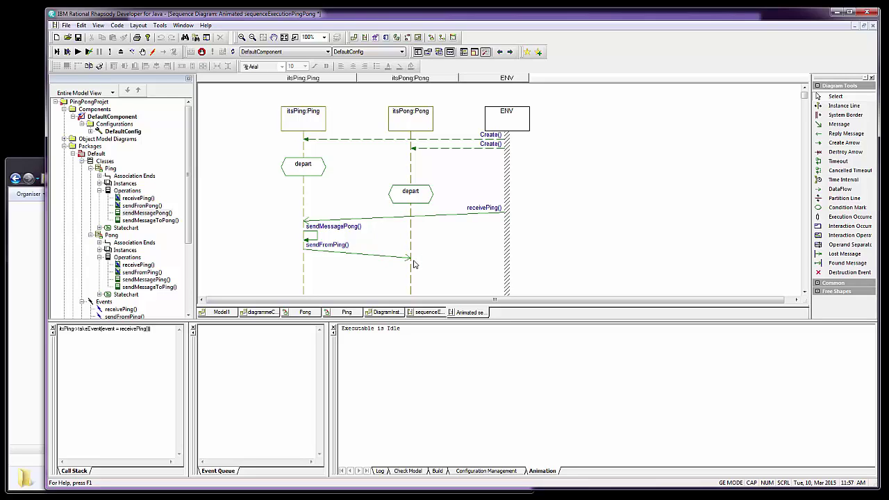
{"action": "left_click", "coordinate": [57, 52]}
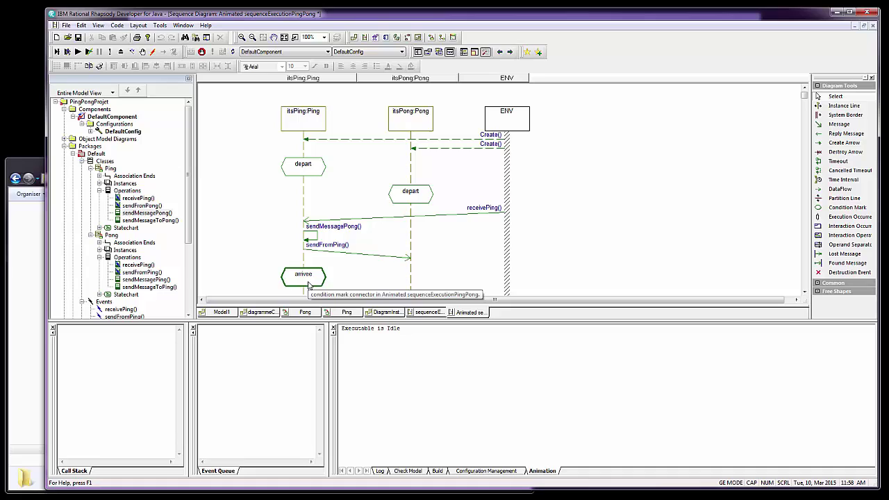
{"action": "left_click", "coordinate": [66, 53]}
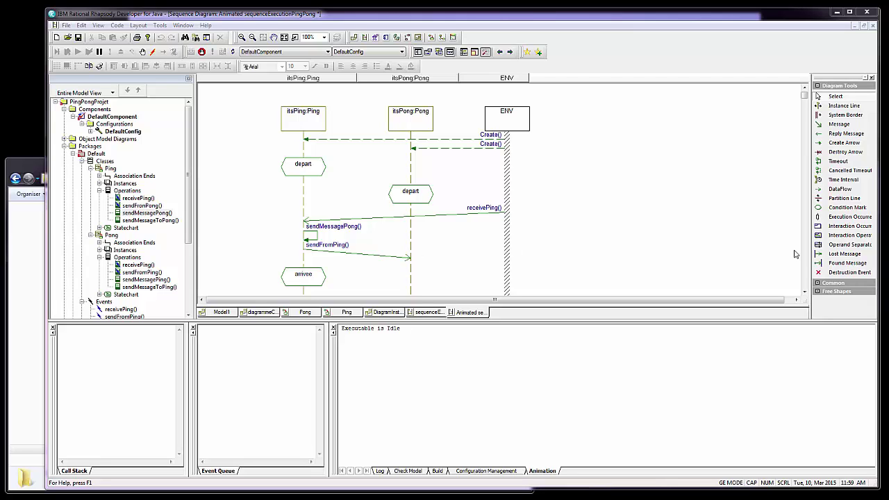
Step: Examine the animated sequence diagram against the Pong statechart to check which event triggers the transition out of the depart state
{"action": "scroll", "coordinate": [467, 272], "scroll_direction": "down", "scroll_amount": 4}
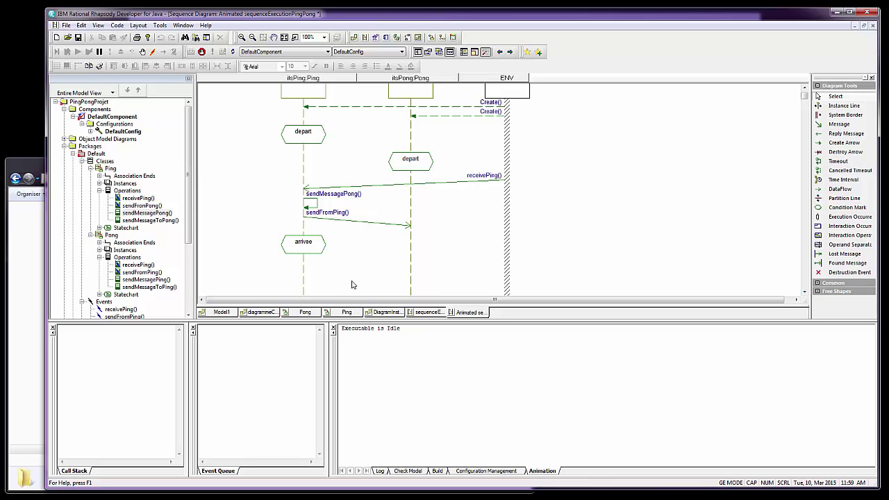
{"action": "scroll", "coordinate": [437, 262], "scroll_direction": "up", "scroll_amount": 1}
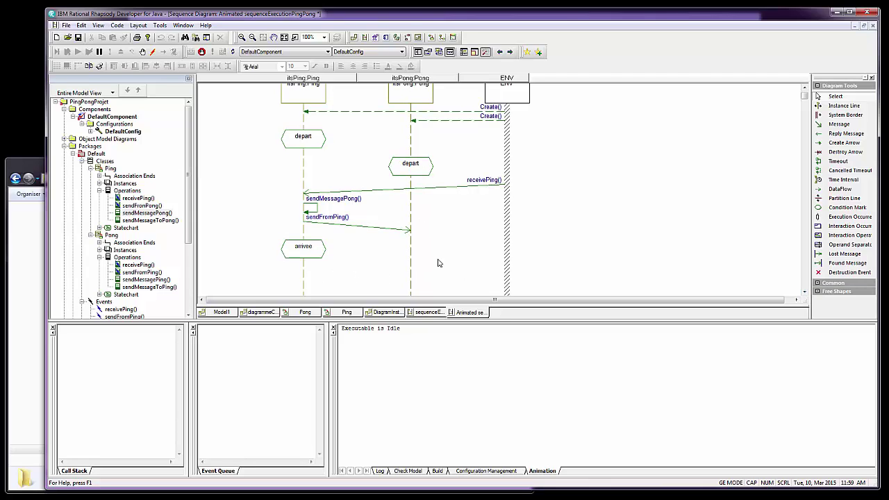
{"action": "scroll", "coordinate": [437, 262], "scroll_direction": "up", "scroll_amount": 2}
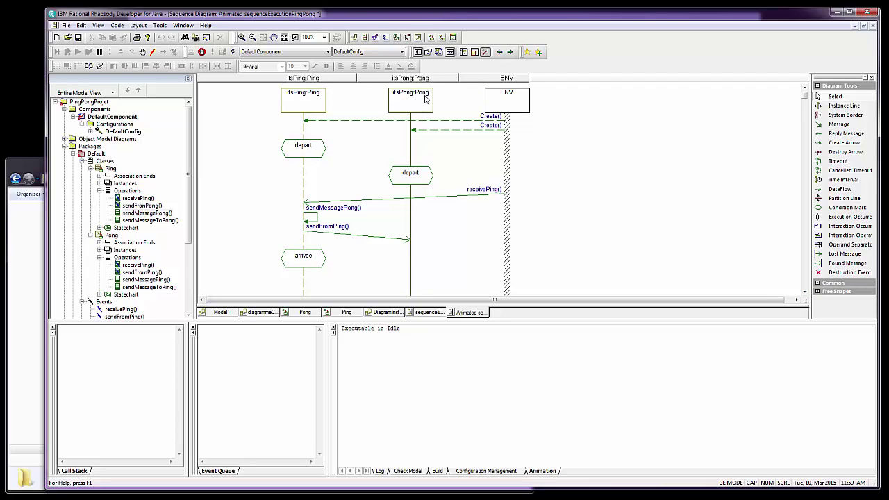
{"action": "left_click", "coordinate": [304, 313]}
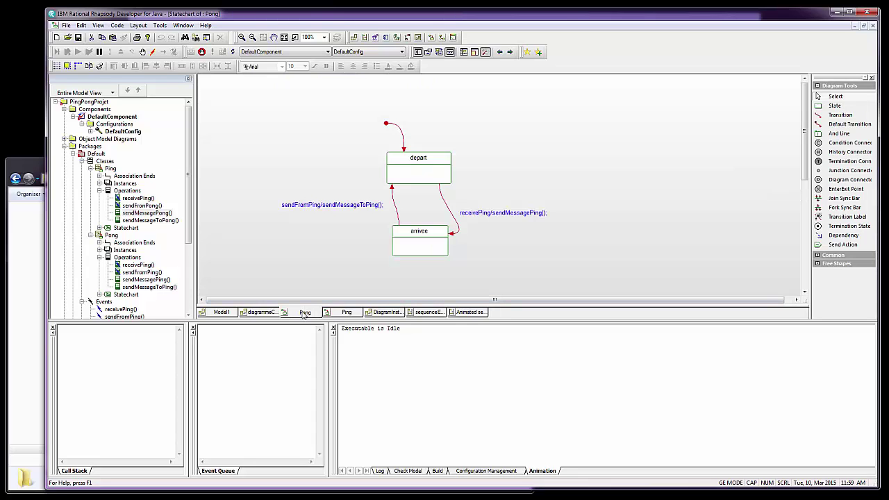
{"action": "left_click", "coordinate": [434, 171]}
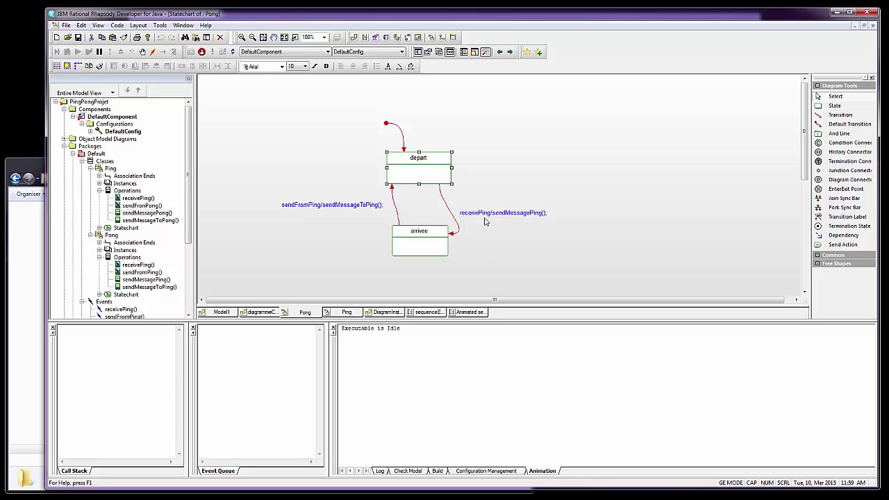
{"action": "left_click", "coordinate": [481, 248]}
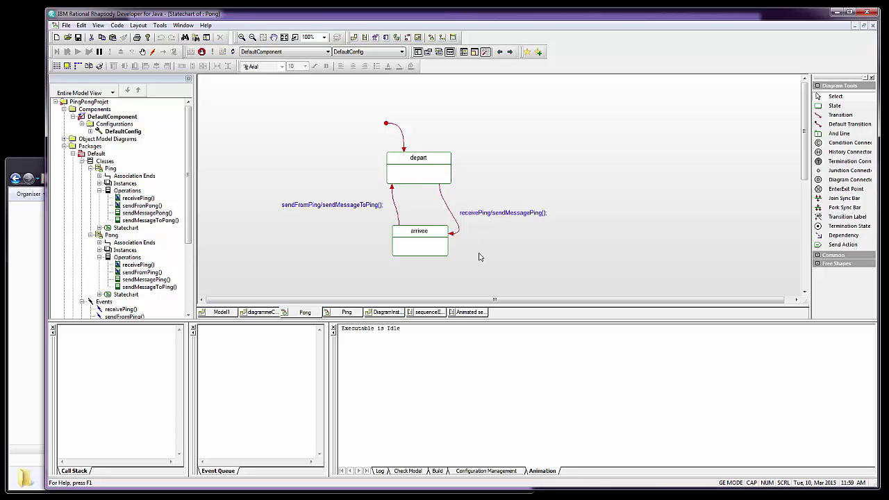
{"action": "left_click", "coordinate": [464, 312]}
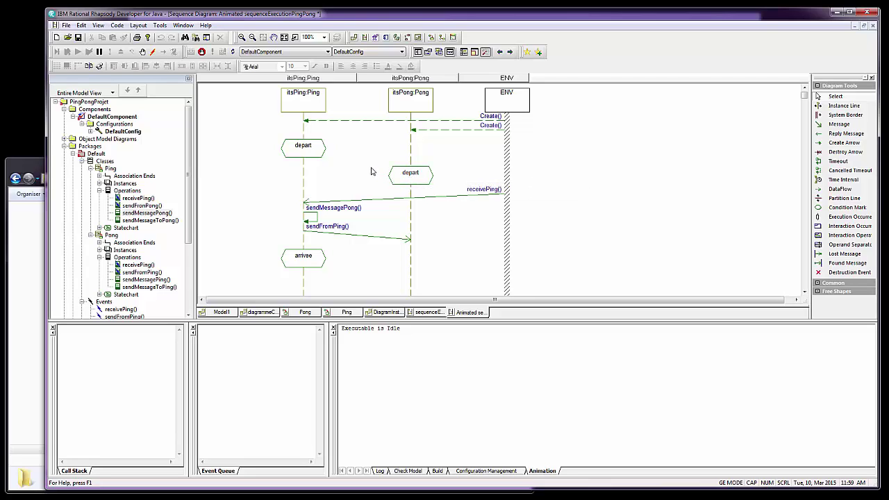
Step: Open the animated statechart of the itsPong instance, check its active state, and close it
{"action": "left_click", "coordinate": [159, 26]}
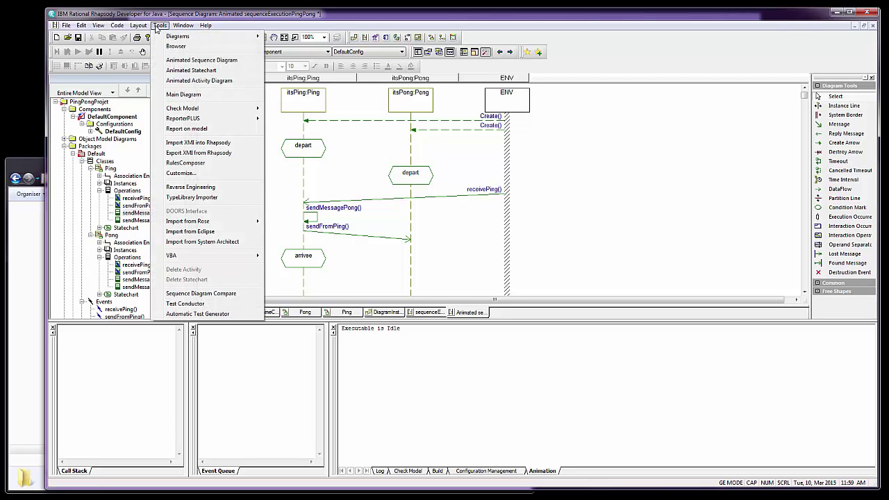
{"action": "left_click", "coordinate": [192, 71]}
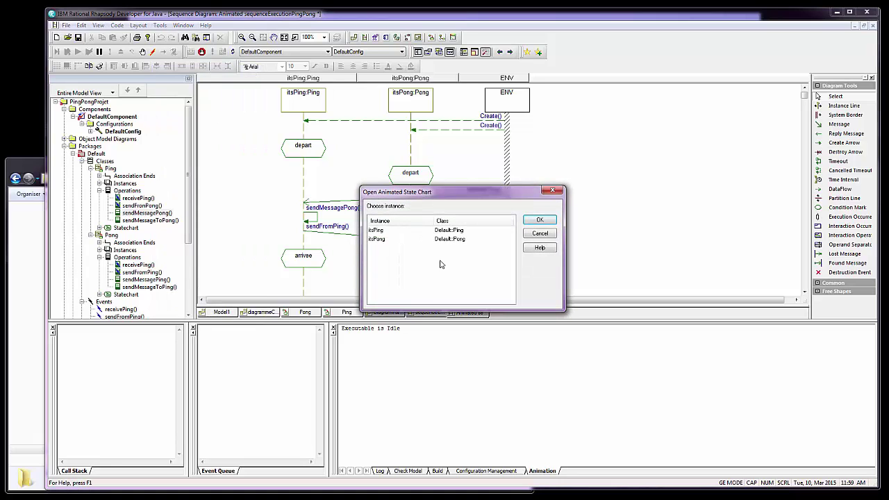
{"action": "left_click", "coordinate": [384, 241]}
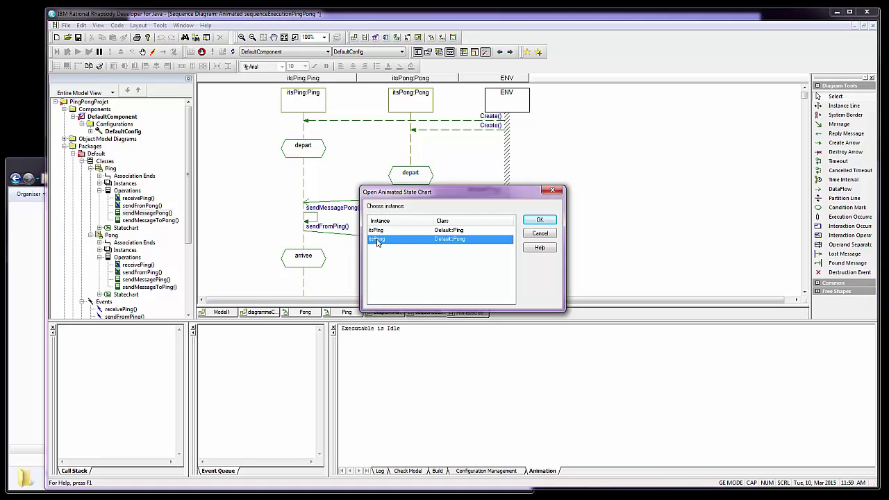
{"action": "double_click", "coordinate": [377, 240]}
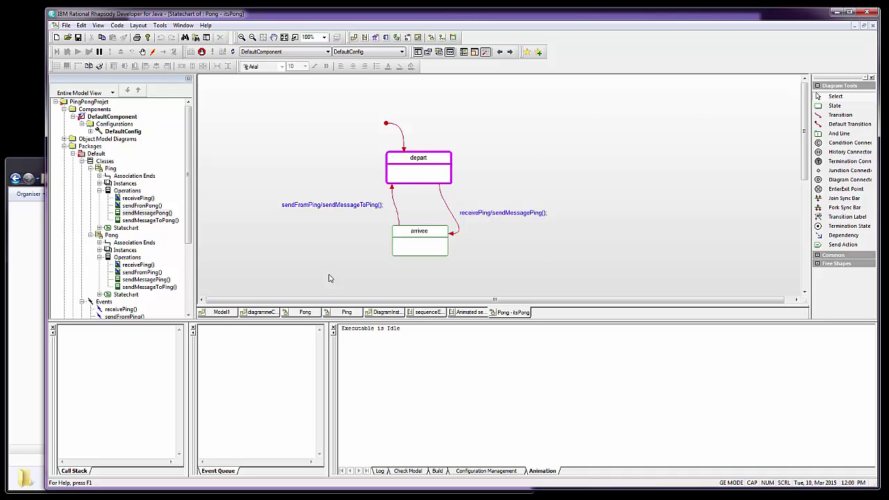
{"action": "left_click", "coordinate": [400, 171]}
{"action": "left_click", "coordinate": [873, 26]}
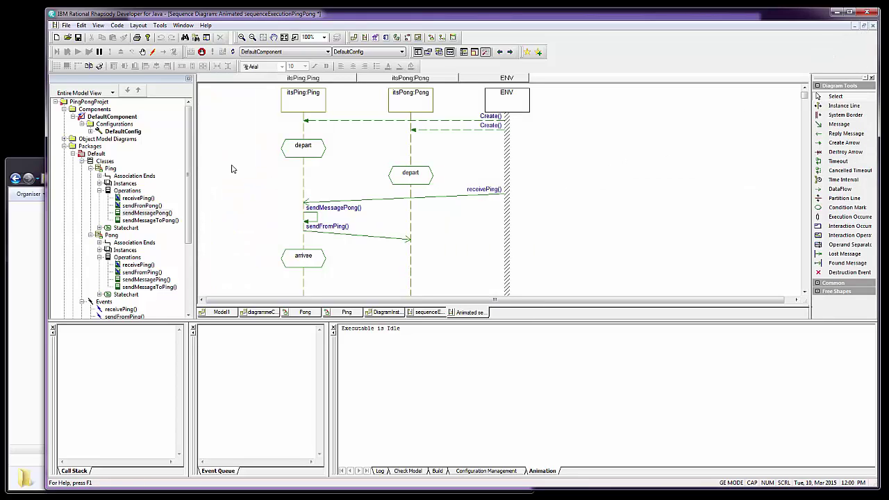
Step: Stop the animation and change the event sent to unPong in Ping's sendMessagePong operation to receivePing()
{"action": "left_click", "coordinate": [201, 52]}
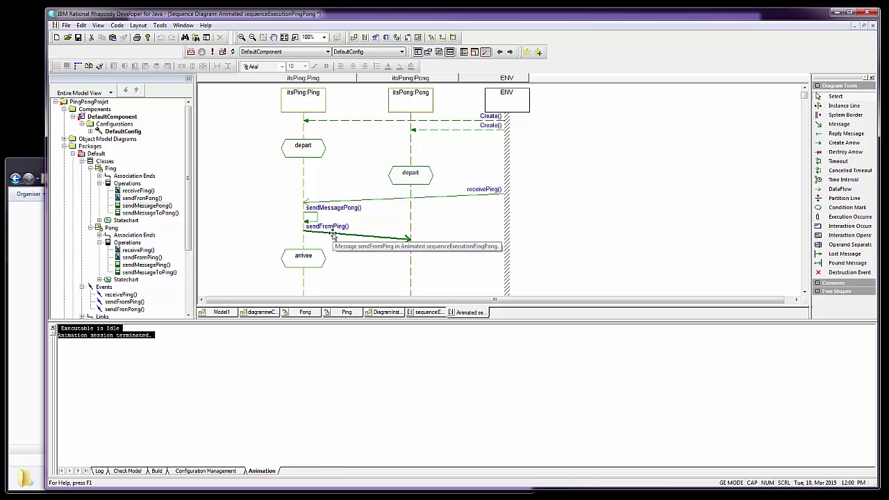
{"action": "double_click", "coordinate": [138, 211]}
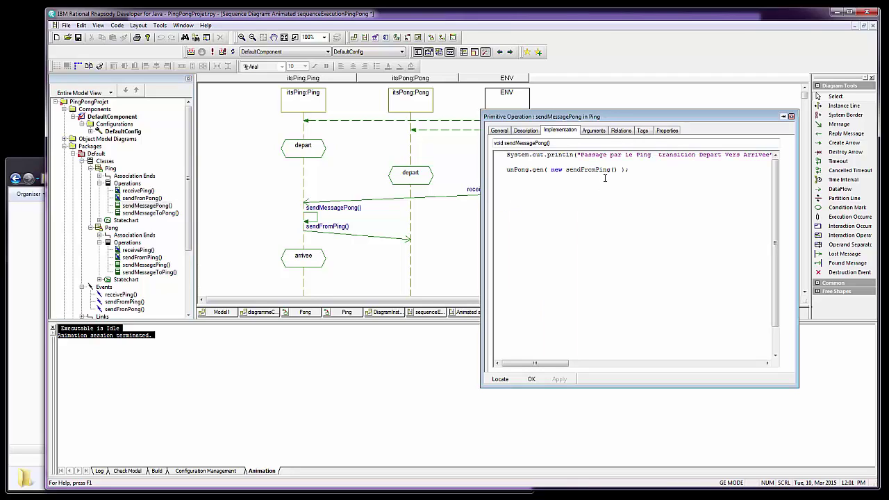
{"action": "key", "text": "BackSpace"}
{"action": "key", "text": "BackSpace"}
{"action": "key", "text": "BackSpace"}
{"action": "key", "text": "BackSpace"}
{"action": "key", "text": "BackSpace"}
{"action": "key", "text": "BackSpace"}
{"action": "key", "text": "BackSpace"}
{"action": "key", "text": "BackSpace"}
{"action": "type", "text": "receive"}
{"action": "key", "text": "BackSpace"}
{"action": "left_click", "coordinate": [532, 379]}
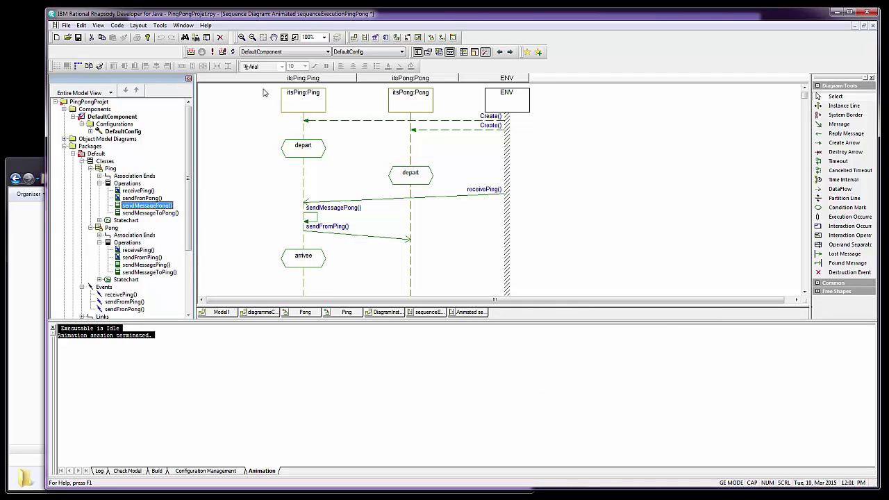
Step: Generate, build and run DefaultConfig again, dismissing the Java Virtual Machine error, and run the animation through creation of both instances
{"action": "left_click", "coordinate": [221, 52]}
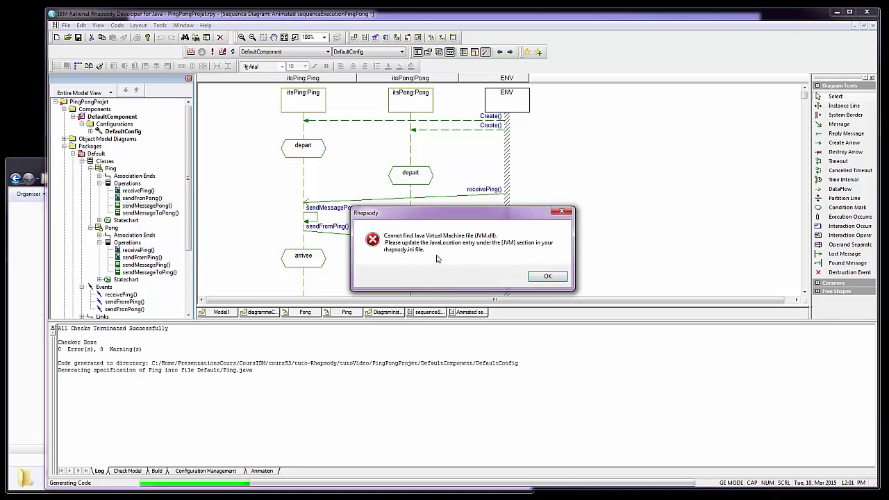
{"action": "key", "text": "Return"}
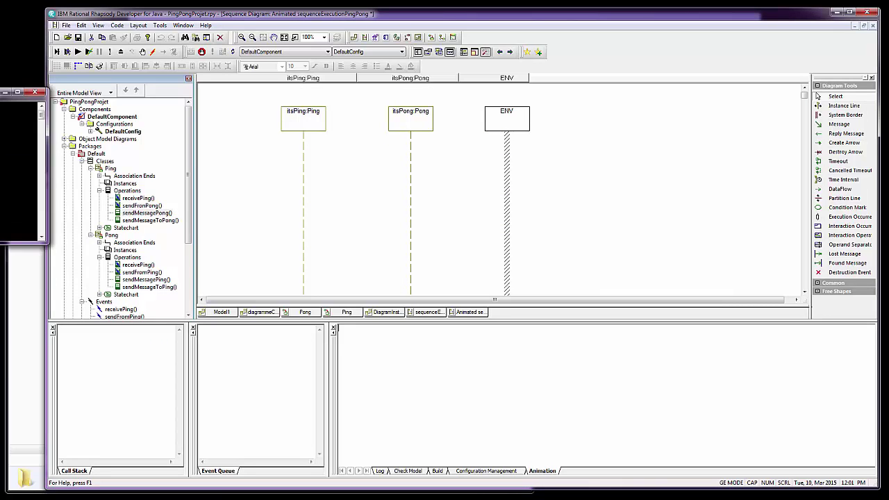
{"action": "left_click_drag", "start_coordinate": [148, 125], "coordinate": [672, 253]}
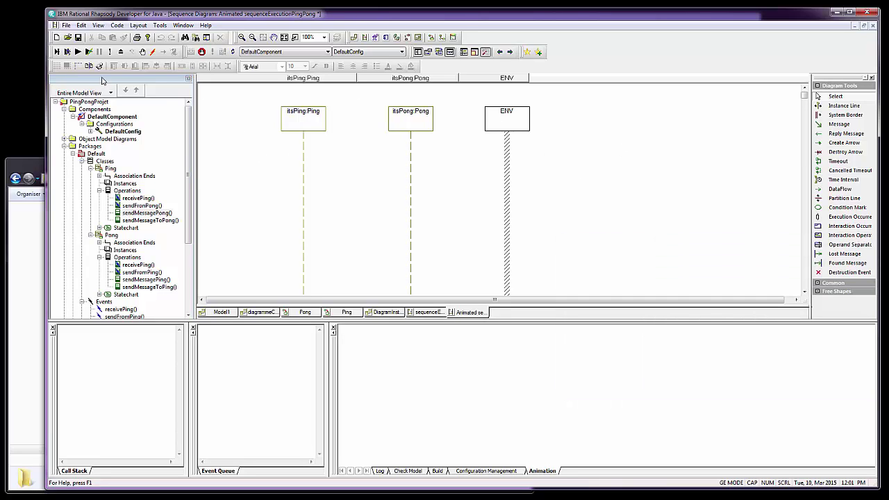
{"action": "left_click", "coordinate": [77, 52]}
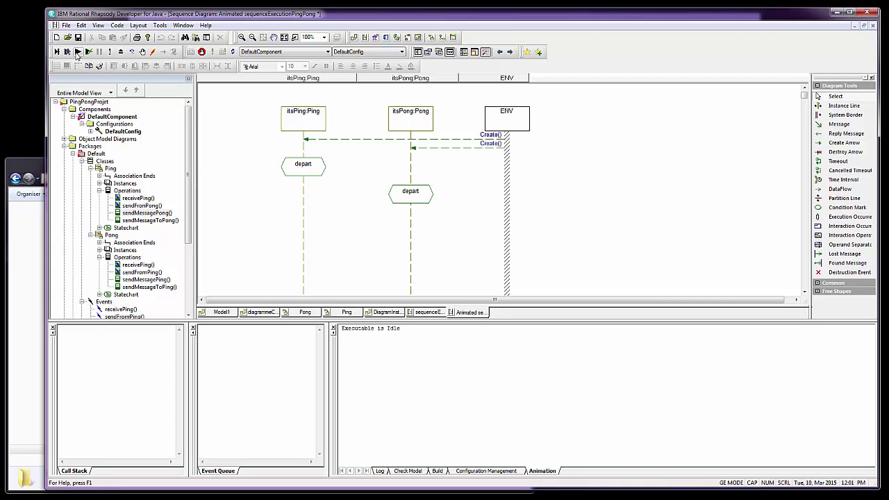
{"action": "left_click", "coordinate": [134, 54]}
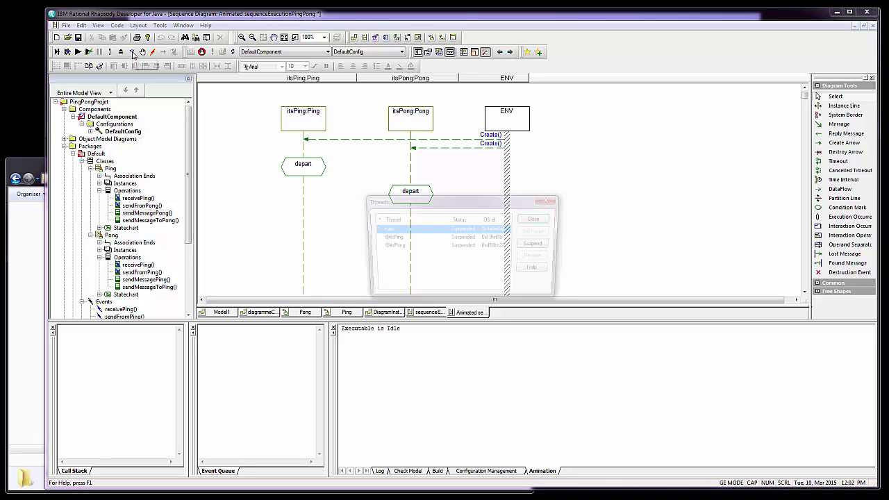
{"action": "left_click", "coordinate": [407, 238]}
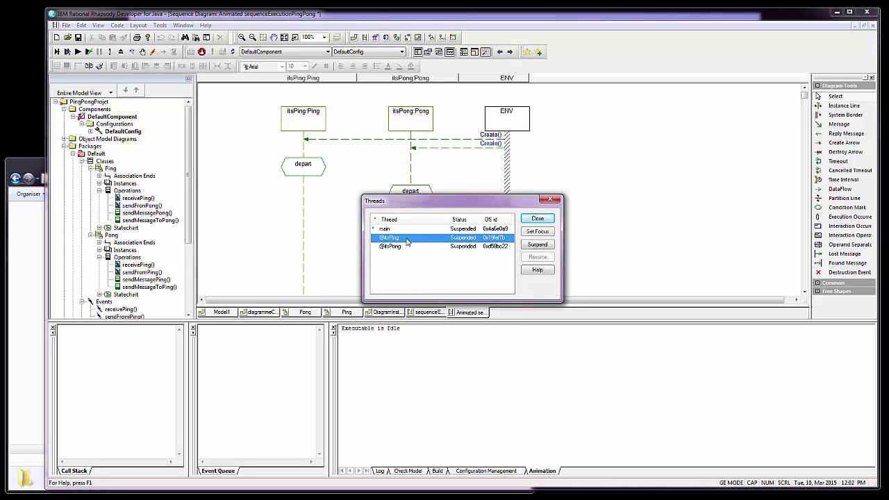
{"action": "left_click", "coordinate": [534, 233]}
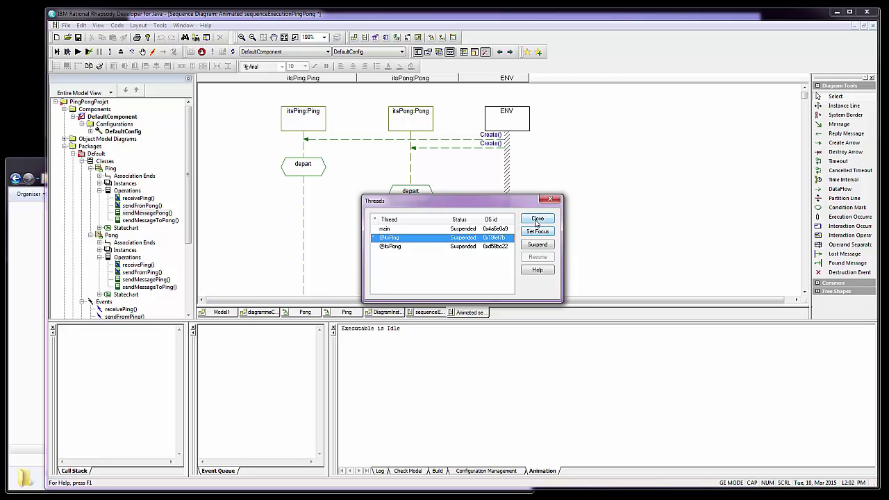
{"action": "left_click", "coordinate": [535, 221]}
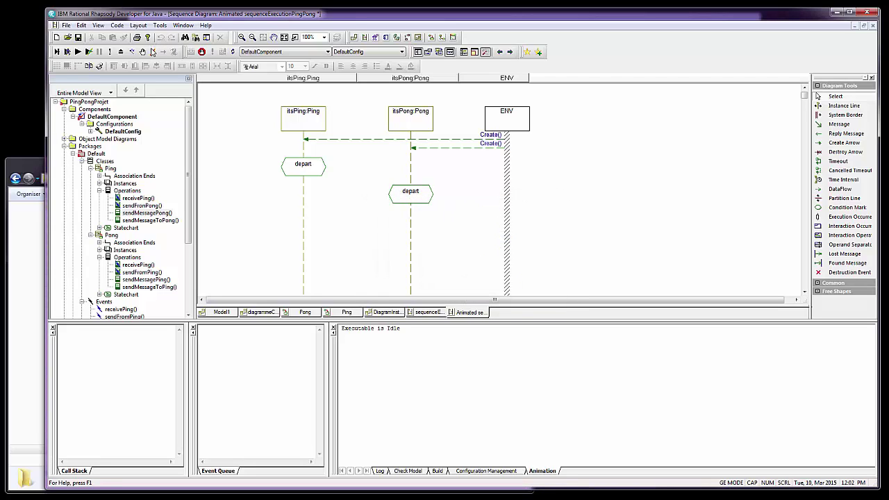
Step: Send the receivePing event to the itsPing instance from the event history and close the event generator
{"action": "left_click", "coordinate": [152, 52]}
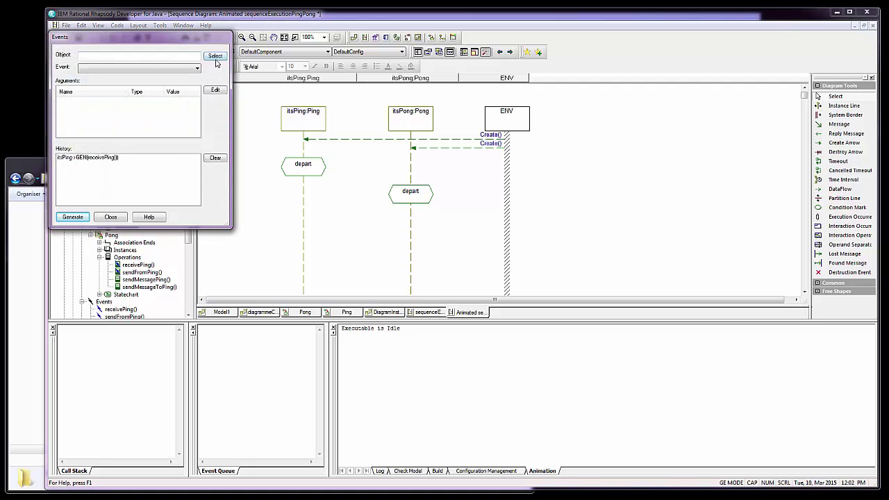
{"action": "left_click", "coordinate": [215, 57]}
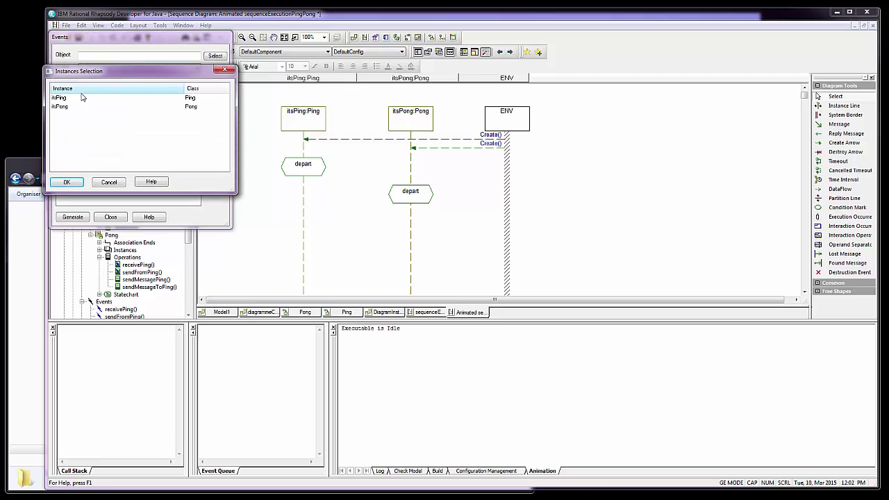
{"action": "left_click", "coordinate": [70, 99]}
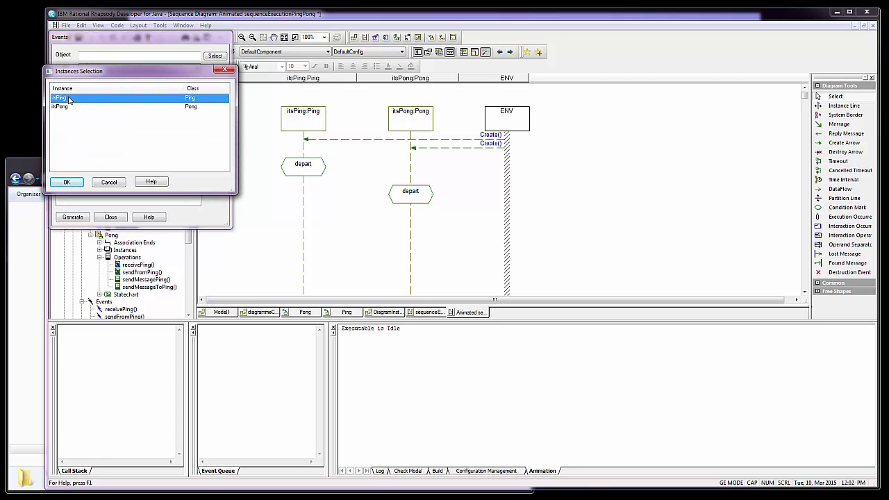
{"action": "left_click", "coordinate": [67, 182]}
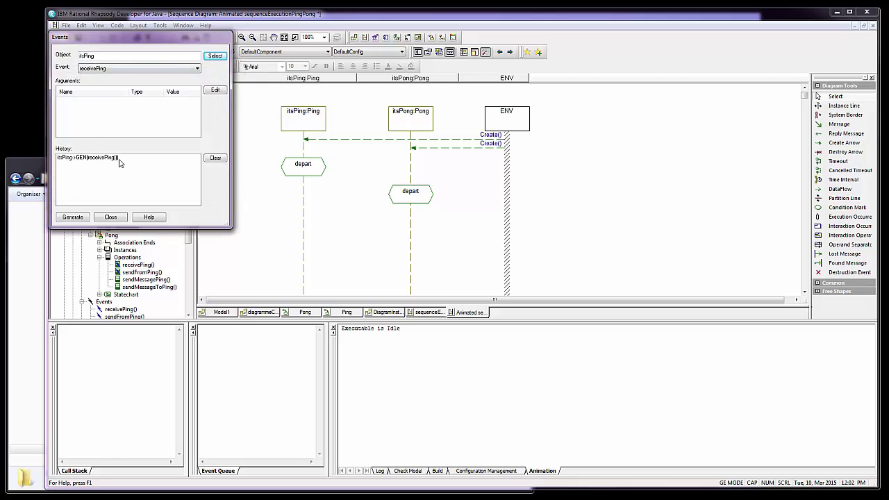
{"action": "double_click", "coordinate": [66, 159]}
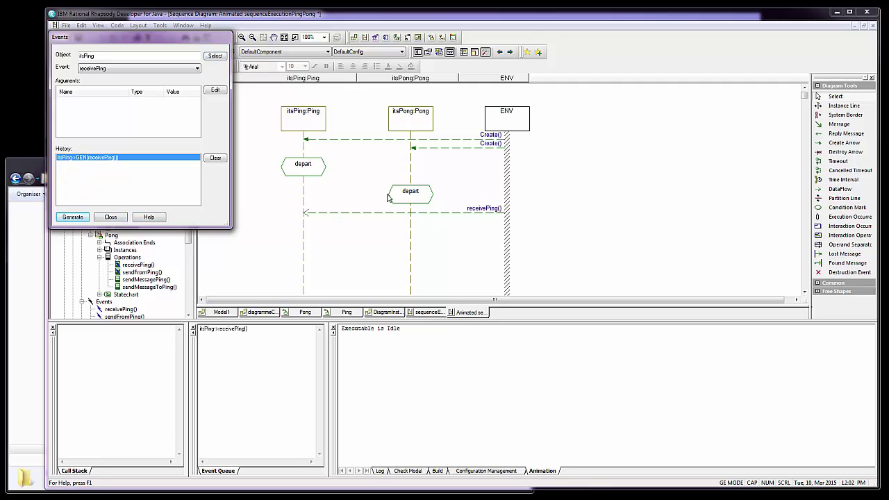
{"action": "left_click", "coordinate": [112, 217]}
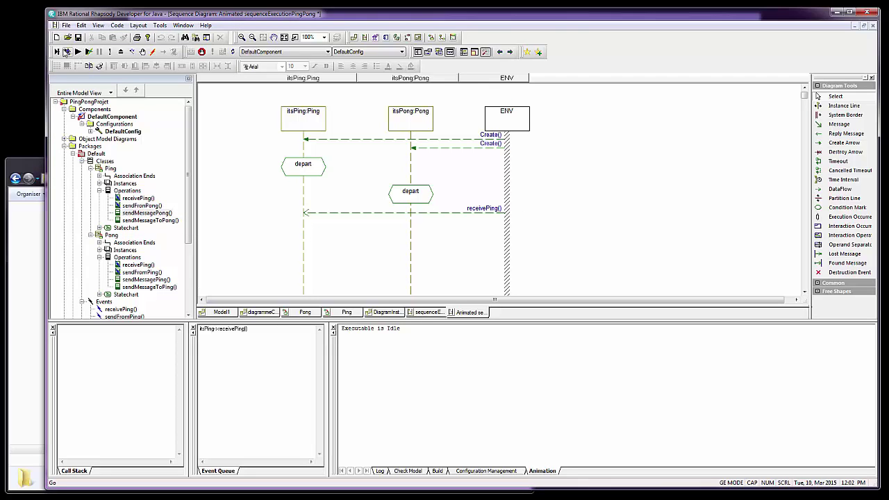
Step: Step the animation through the receivePing exchange between itsPing and itsPong, and check the trace messages in the console window
{"action": "left_click", "coordinate": [58, 52]}
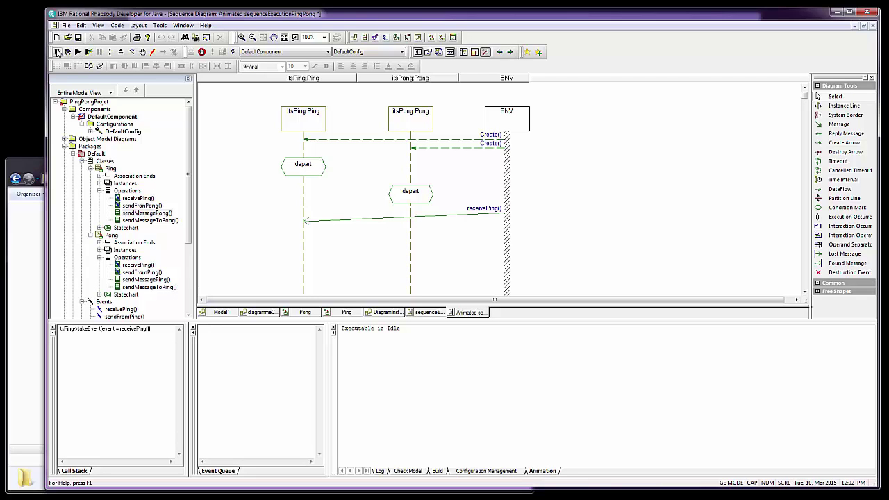
{"action": "left_click", "coordinate": [58, 52]}
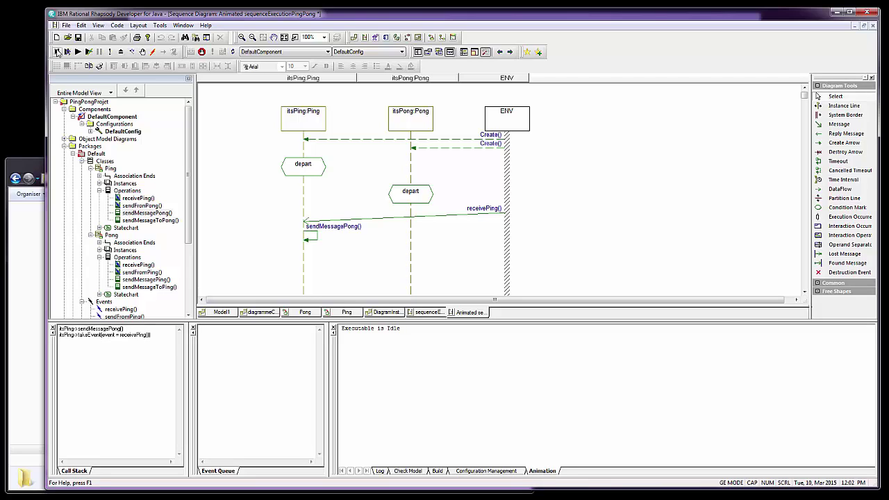
{"action": "left_click", "coordinate": [57, 52]}
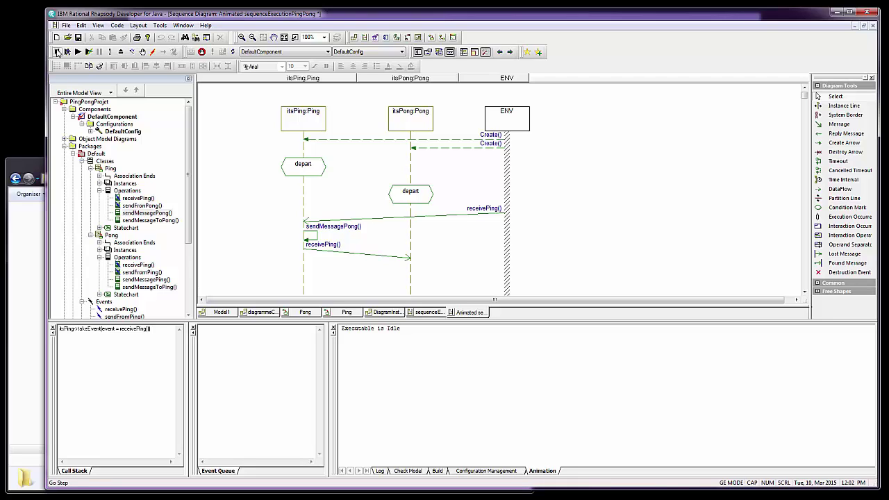
{"action": "left_click", "coordinate": [58, 52]}
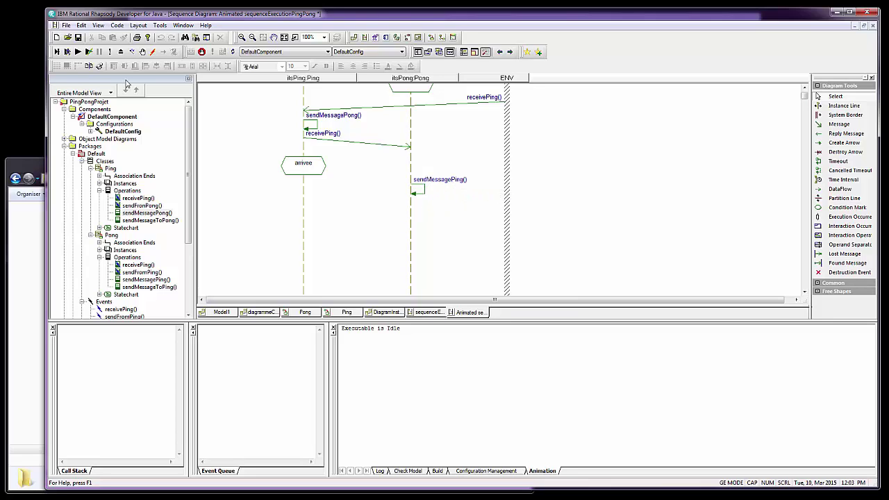
{"action": "left_click", "coordinate": [67, 53]}
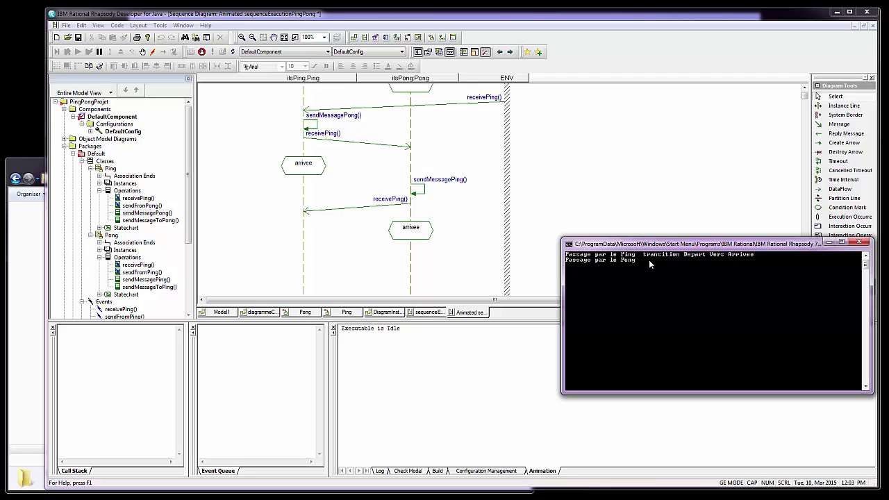
{"action": "left_click_drag", "start_coordinate": [652, 243], "coordinate": [639, 265]}
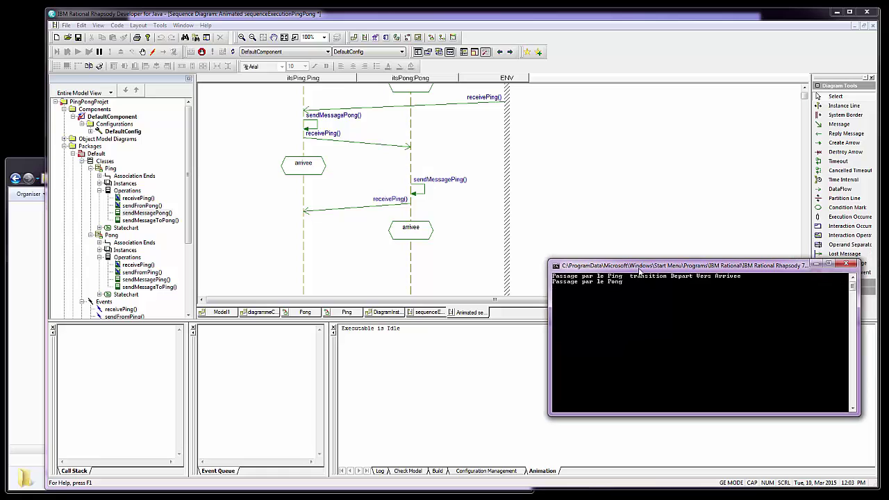
Step: Switch to Windows Explorer and open the PingPongProjet project's generated code folder DefaultComponent\DefaultConfig\Default
{"action": "left_click", "coordinate": [17, 337]}
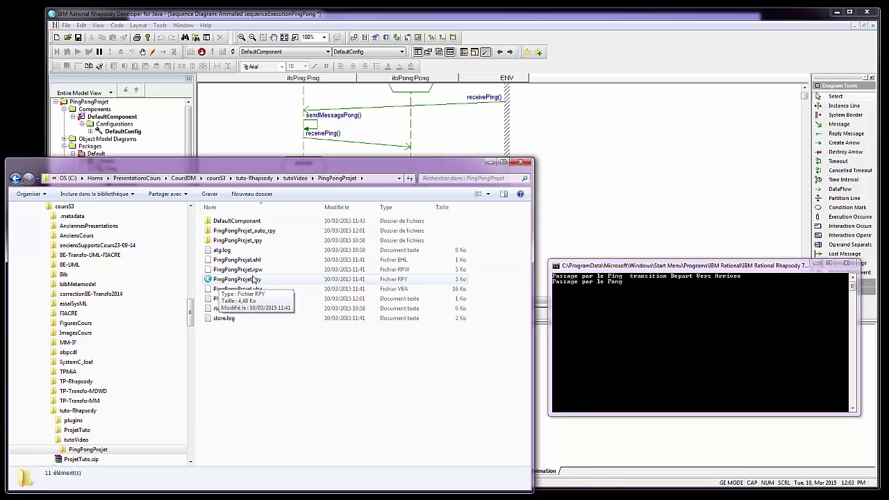
{"action": "double_click", "coordinate": [237, 221]}
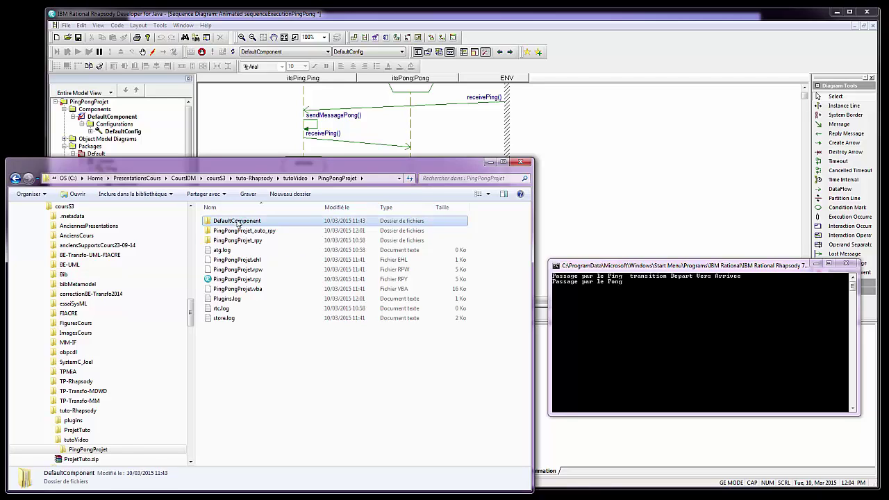
{"action": "double_click", "coordinate": [238, 221]}
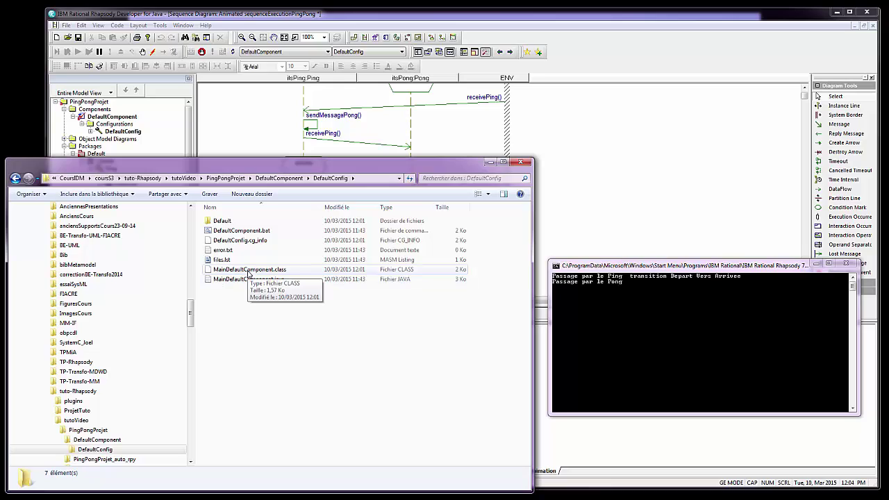
{"action": "double_click", "coordinate": [222, 220]}
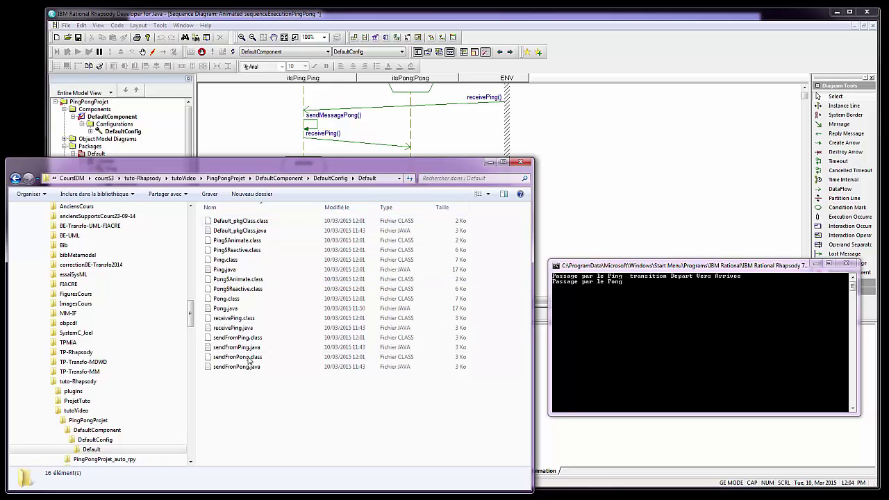
Step: Examine the generated Java source and class files for the Ping and Pong classes and their events
{"action": "left_click", "coordinate": [219, 309]}
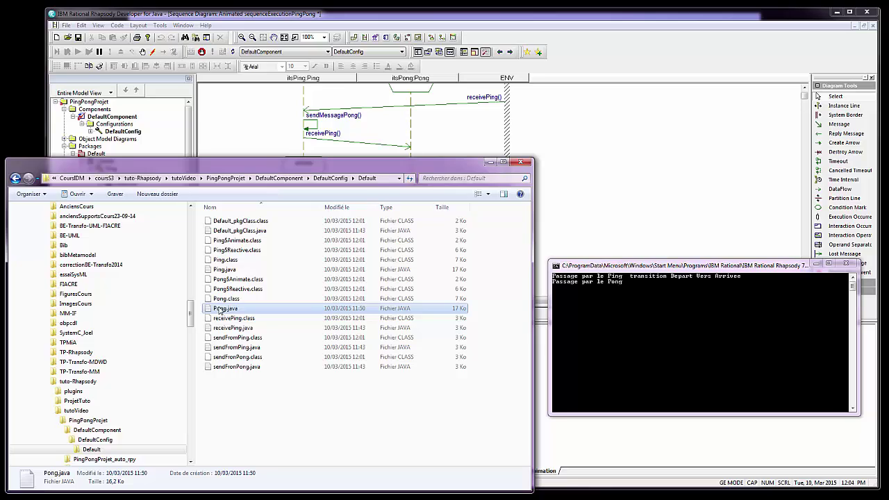
{"action": "left_click", "coordinate": [221, 271]}
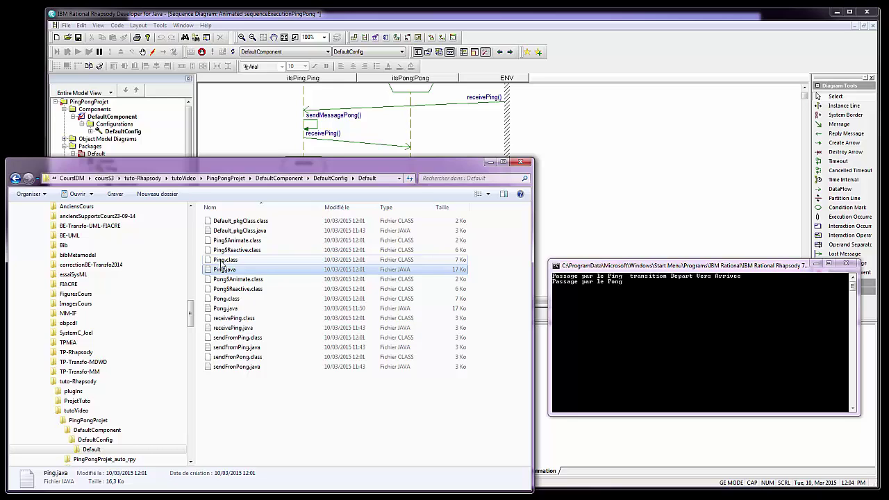
{"action": "left_click", "coordinate": [226, 318]}
{"action": "left_click", "coordinate": [225, 338]}
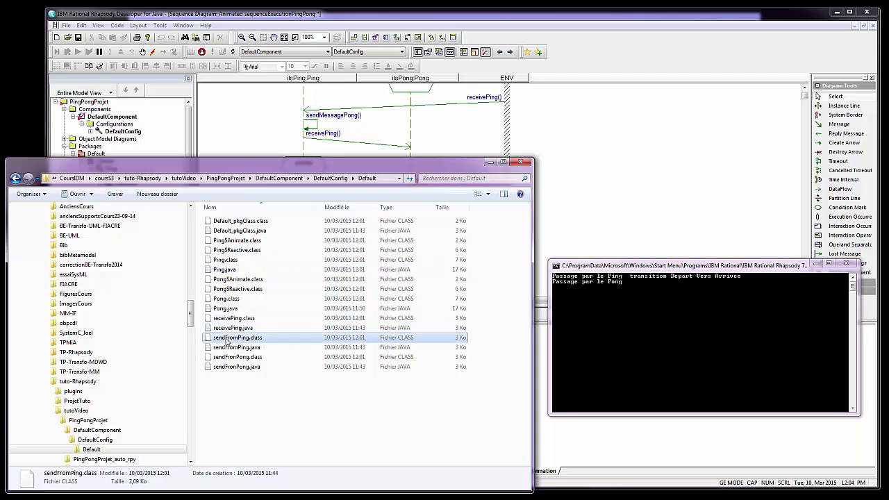
{"action": "left_click", "coordinate": [228, 347]}
{"action": "left_click", "coordinate": [229, 357]}
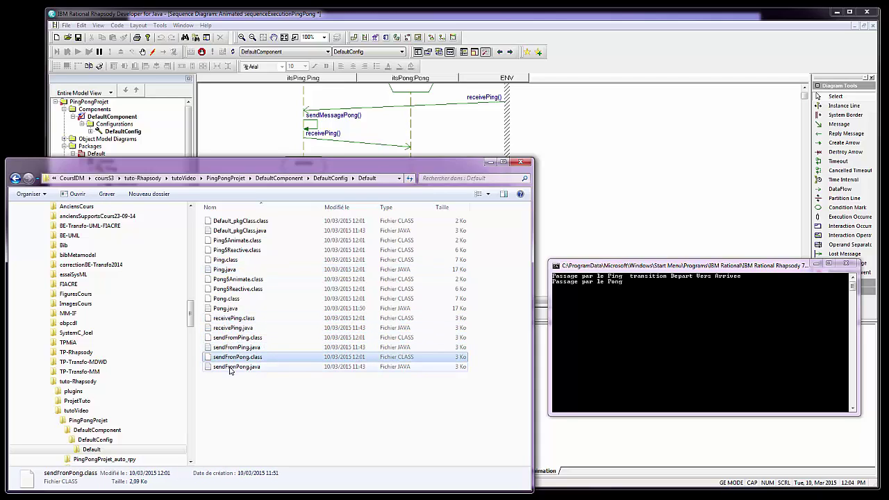
{"action": "left_click", "coordinate": [230, 368]}
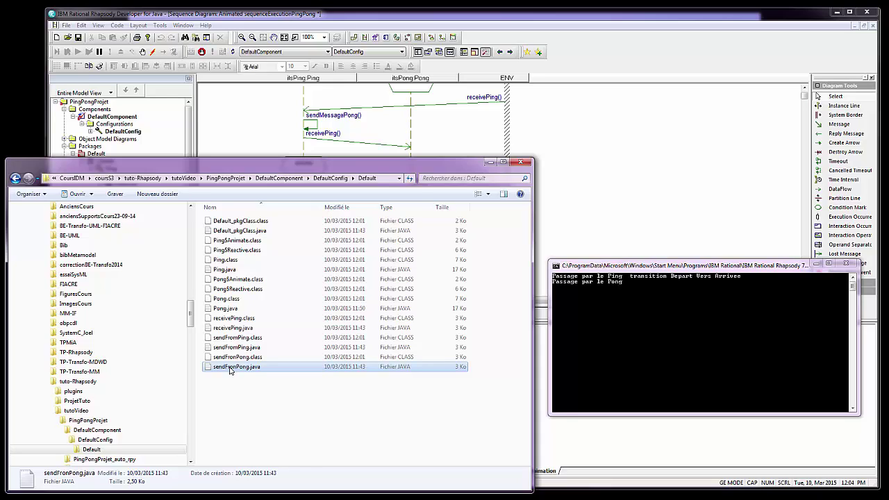
{"action": "left_click", "coordinate": [209, 281]}
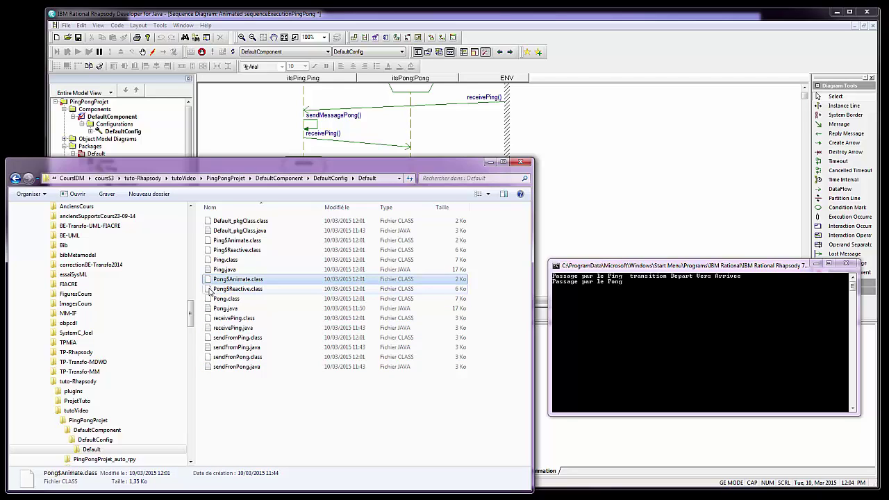
{"action": "left_click", "coordinate": [209, 291]}
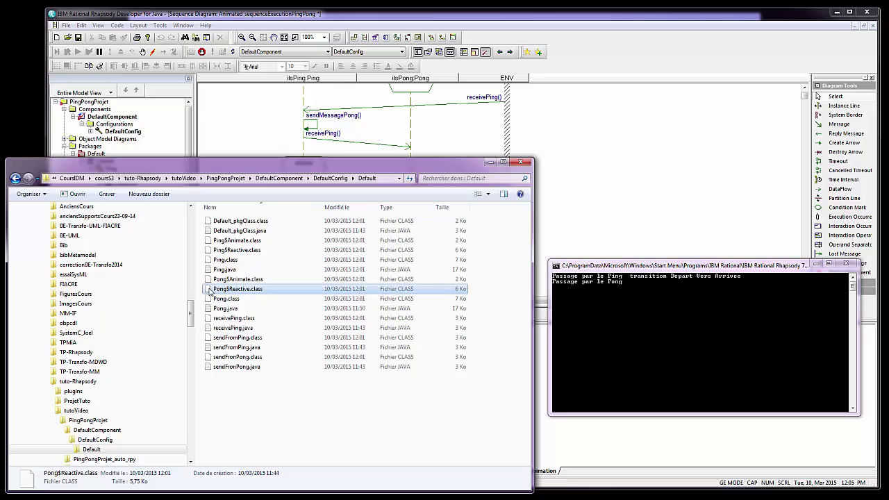
{"action": "left_click", "coordinate": [207, 369]}
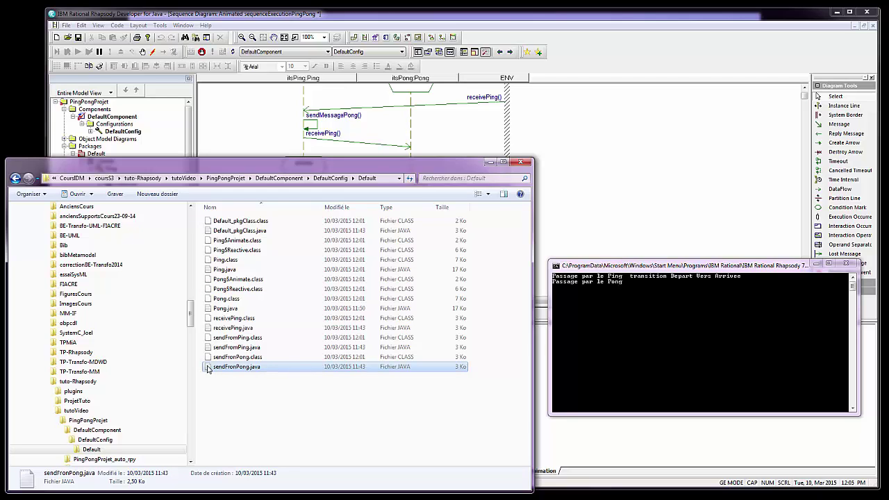
Step: Open the generated sendFronPong.java file in Vim and enlarge the editor window to show more of the code
{"action": "right_click", "coordinate": [208, 369]}
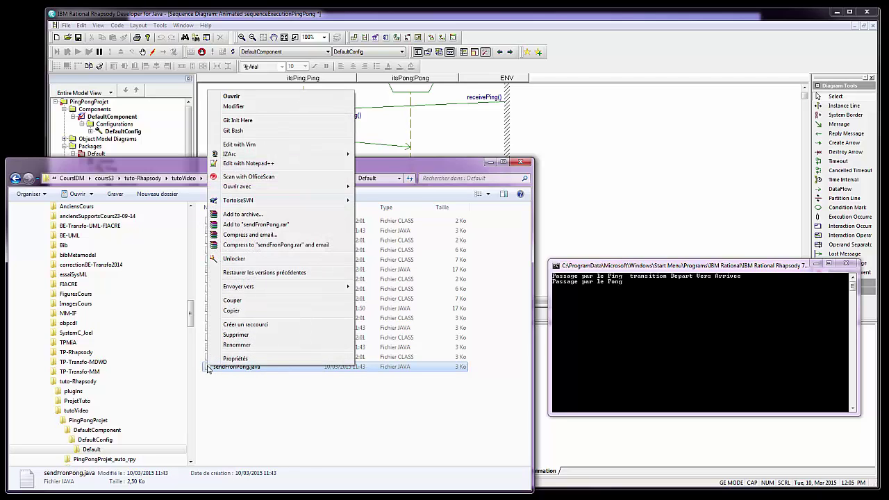
{"action": "left_click", "coordinate": [248, 145]}
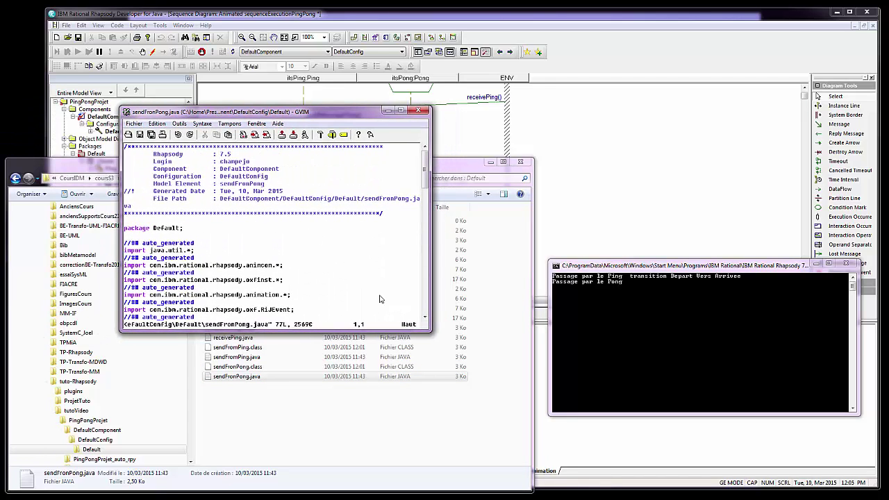
{"action": "left_click_drag", "start_coordinate": [432, 337], "coordinate": [460, 404]}
{"action": "left_click", "coordinate": [393, 297]}
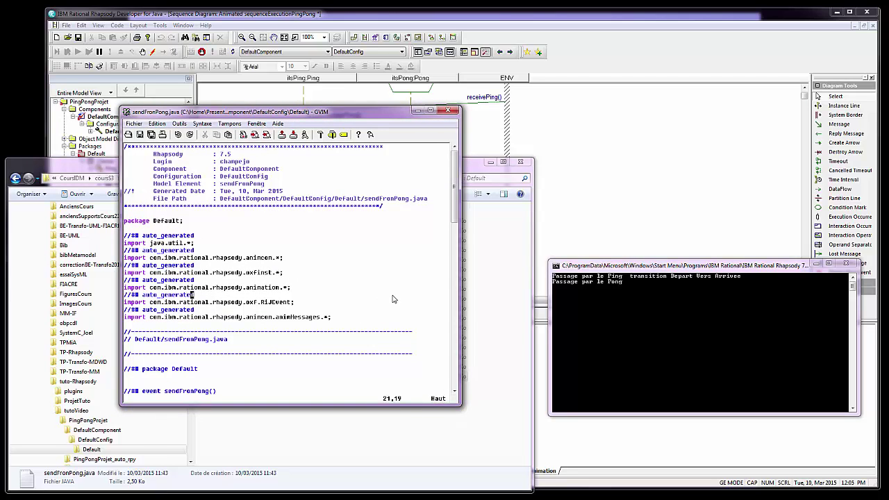
Step: Examine the sendFronPong event class, including its animated event proxy code and class declaration, and close the file
{"action": "scroll", "coordinate": [393, 299], "scroll_direction": "down", "scroll_amount": 7}
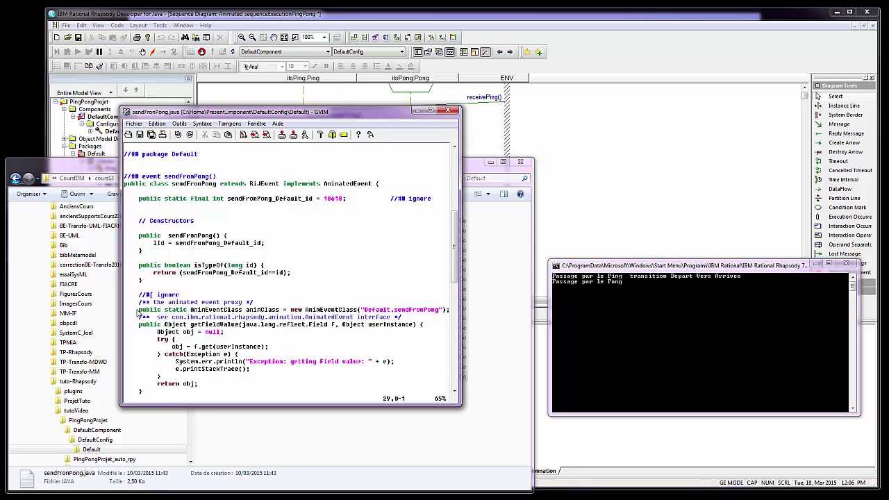
{"action": "left_click_drag", "start_coordinate": [138, 310], "coordinate": [227, 391]}
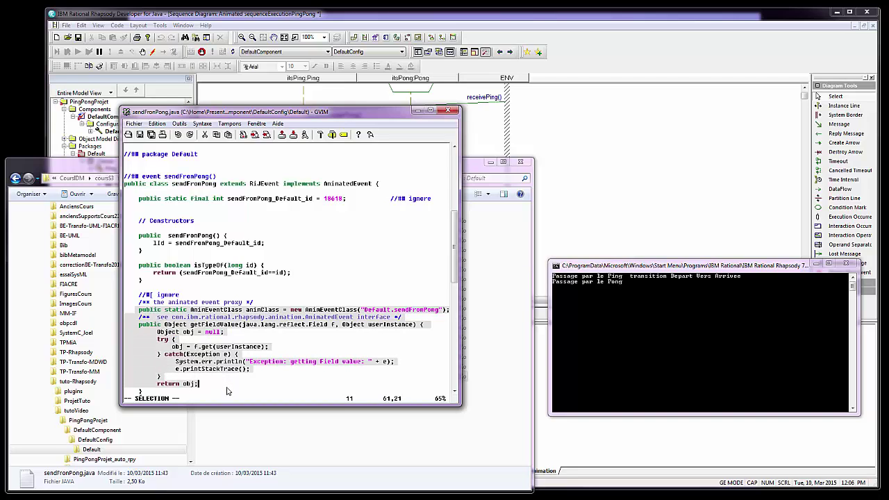
{"action": "left_click", "coordinate": [304, 356]}
{"action": "scroll", "coordinate": [304, 355], "scroll_direction": "down", "scroll_amount": 5}
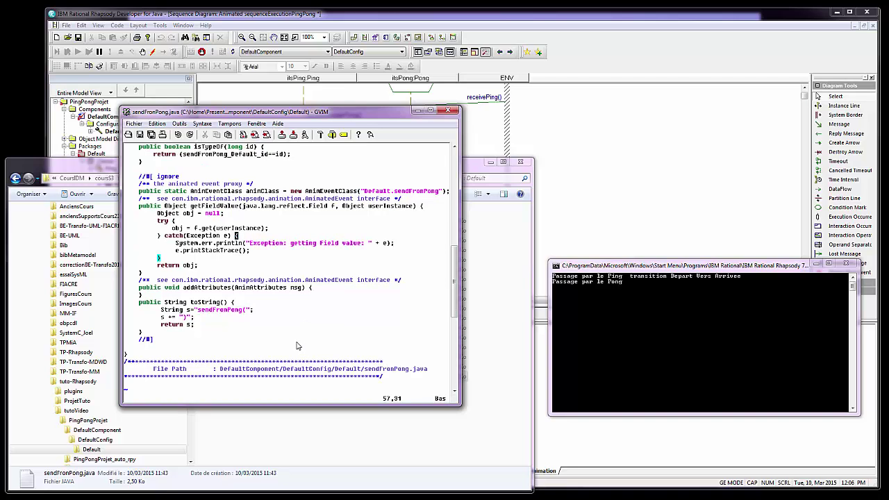
{"action": "scroll", "coordinate": [297, 345], "scroll_direction": "down", "scroll_amount": 4}
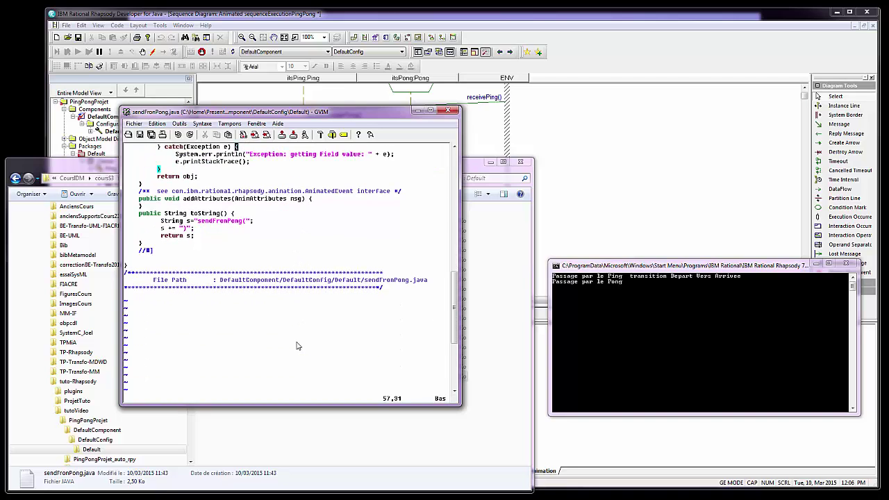
{"action": "scroll", "coordinate": [297, 346], "scroll_direction": "up", "scroll_amount": 6}
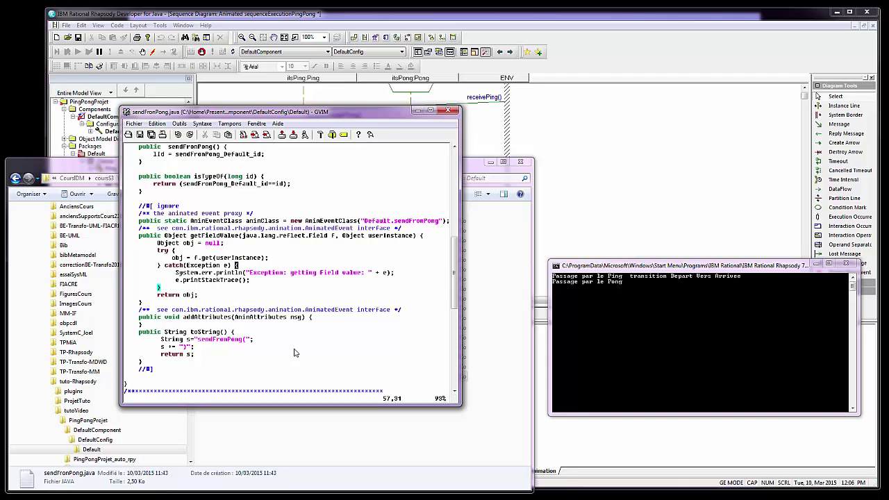
{"action": "scroll", "coordinate": [294, 353], "scroll_direction": "up", "scroll_amount": 4}
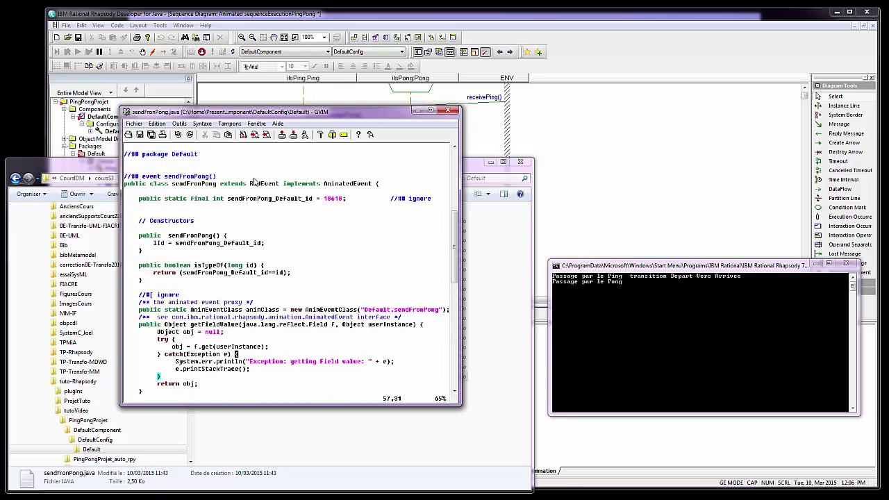
{"action": "left_click_drag", "start_coordinate": [125, 184], "coordinate": [361, 192]}
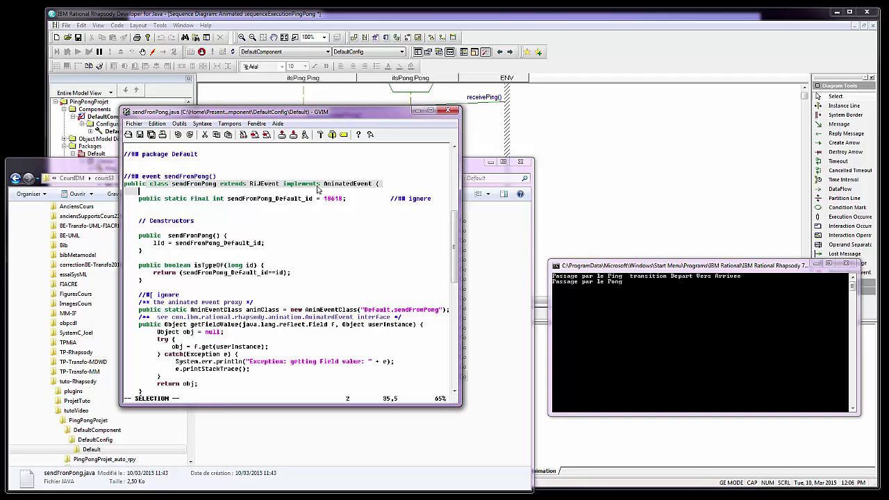
{"action": "left_click", "coordinate": [448, 111]}
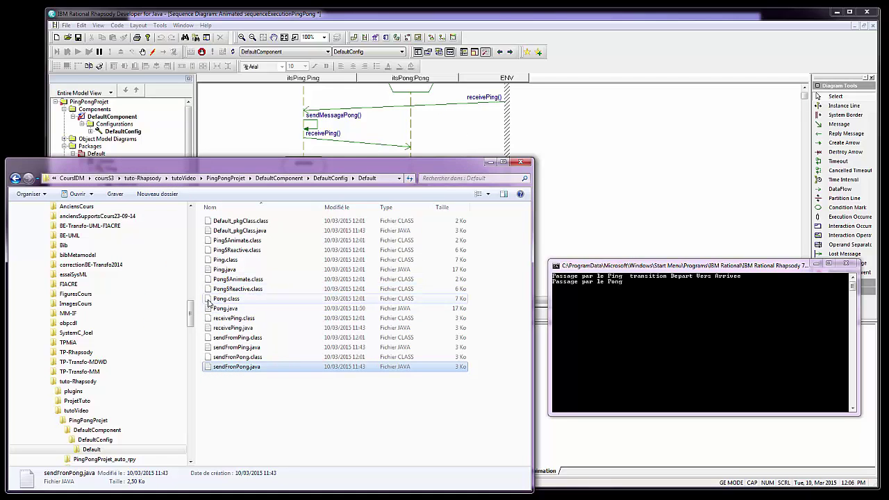
Step: Open the generated Pong.java file in Vim and enlarge the editor window
{"action": "left_click", "coordinate": [208, 310]}
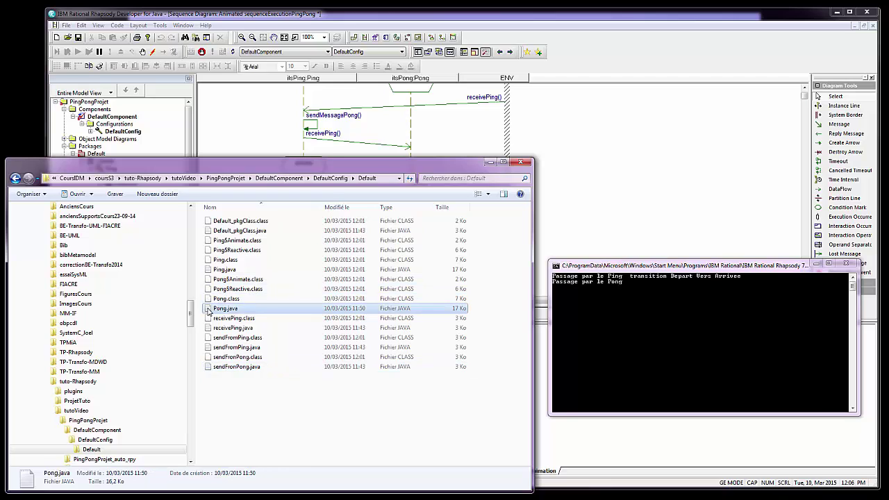
{"action": "right_click", "coordinate": [209, 310]}
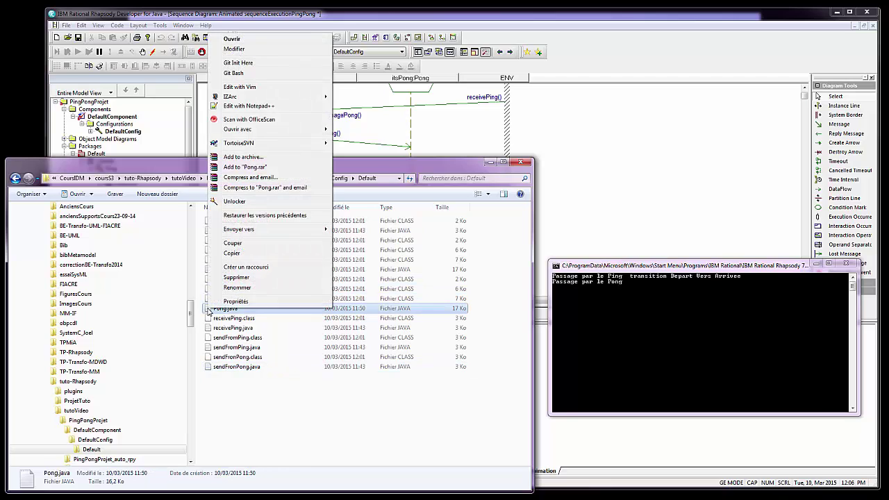
{"action": "left_click", "coordinate": [243, 87]}
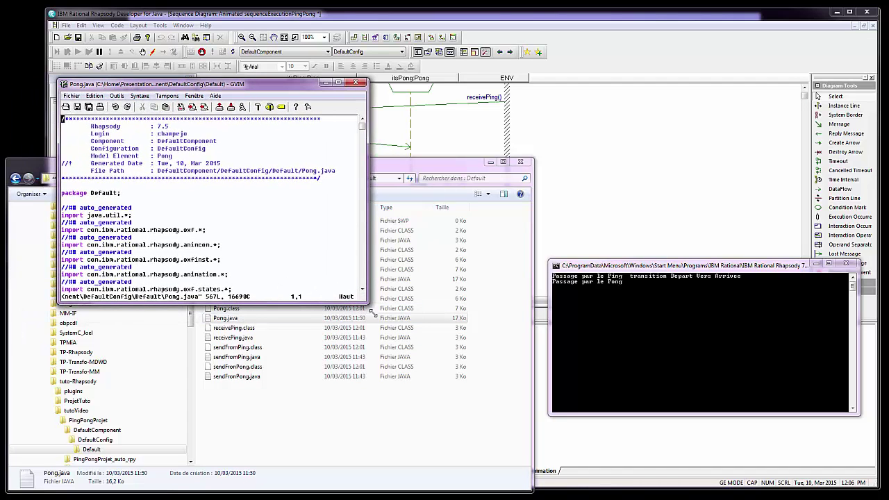
{"action": "left_click_drag", "start_coordinate": [370, 310], "coordinate": [424, 444]}
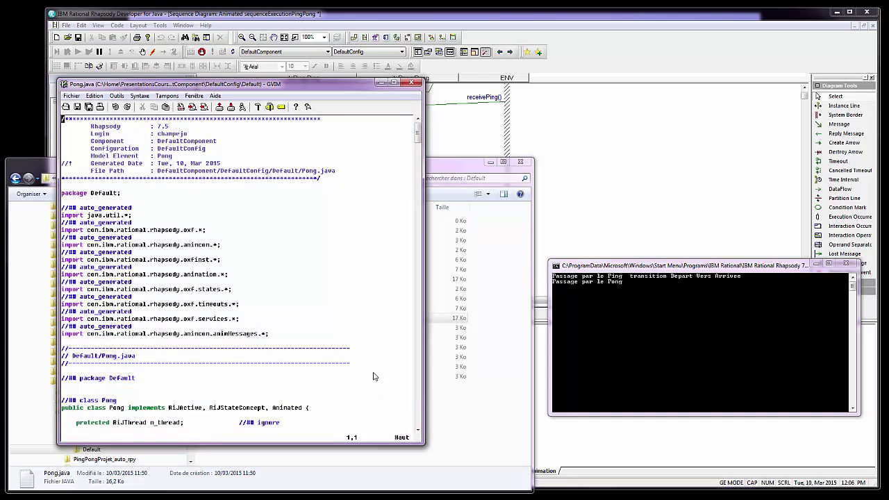
{"action": "left_click", "coordinate": [347, 297]}
Step: Examine the Pong class declaration with its implemented interfaces and its RiJThread, Reactive and unPing attributes
{"action": "scroll", "coordinate": [349, 299], "scroll_direction": "down", "scroll_amount": 6}
{"action": "scroll", "coordinate": [349, 299], "scroll_direction": "down", "scroll_amount": 7}
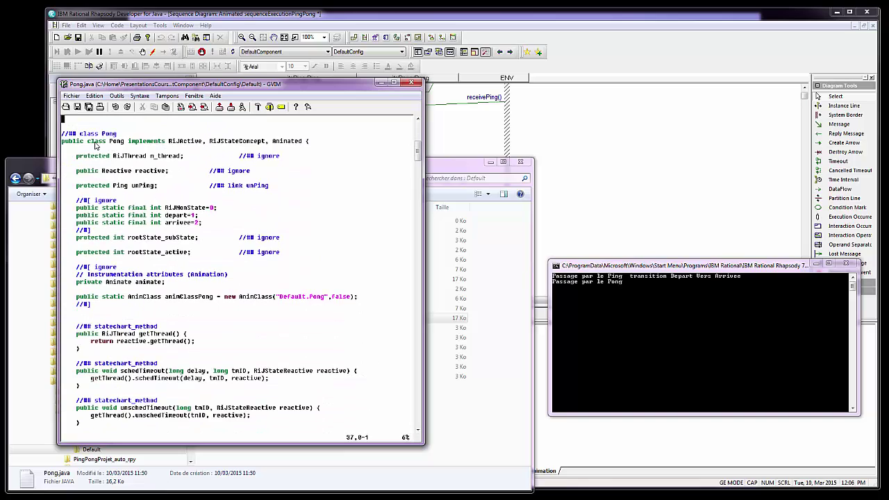
{"action": "left_click_drag", "start_coordinate": [87, 143], "coordinate": [316, 145]}
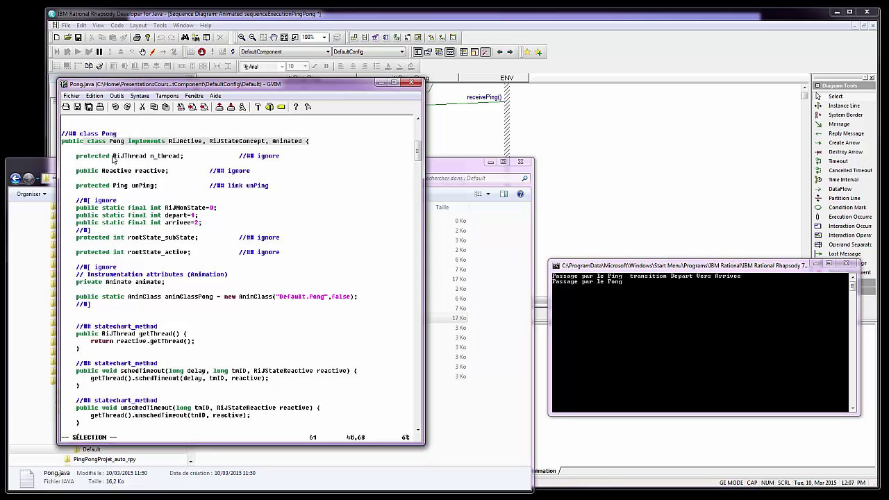
{"action": "left_click_drag", "start_coordinate": [113, 157], "coordinate": [186, 160]}
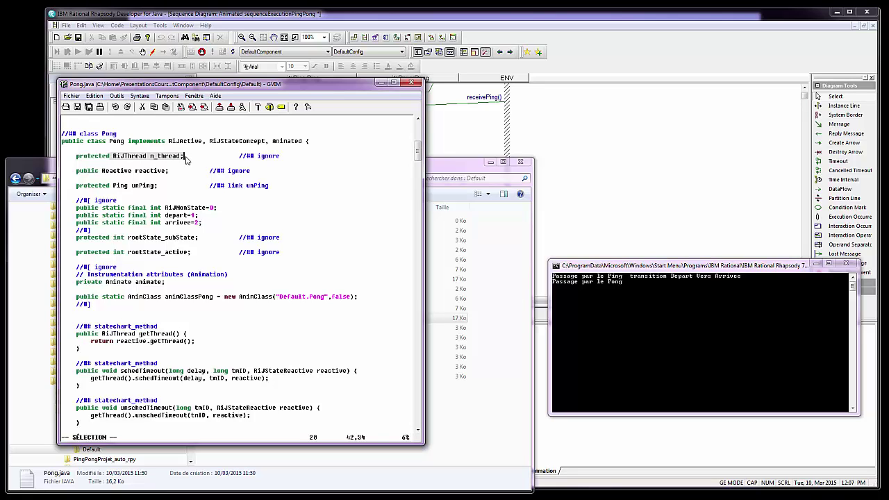
{"action": "left_click", "coordinate": [125, 158]}
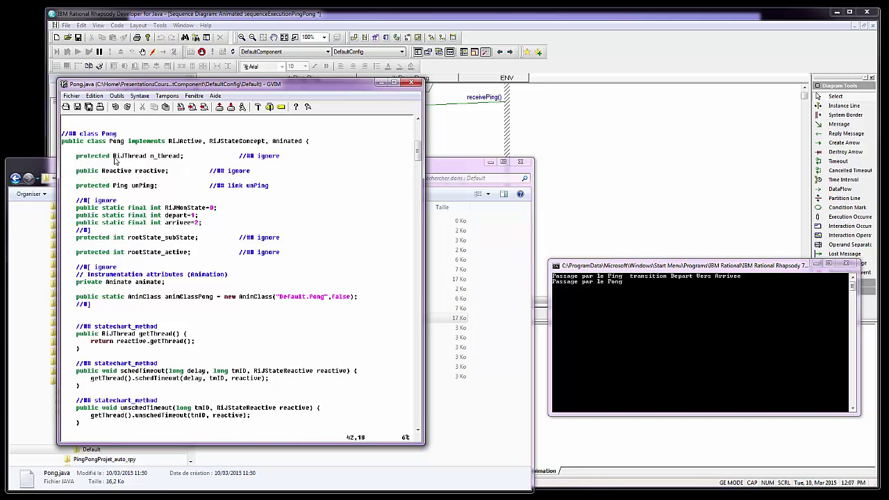
{"action": "left_click_drag", "start_coordinate": [115, 160], "coordinate": [150, 160]}
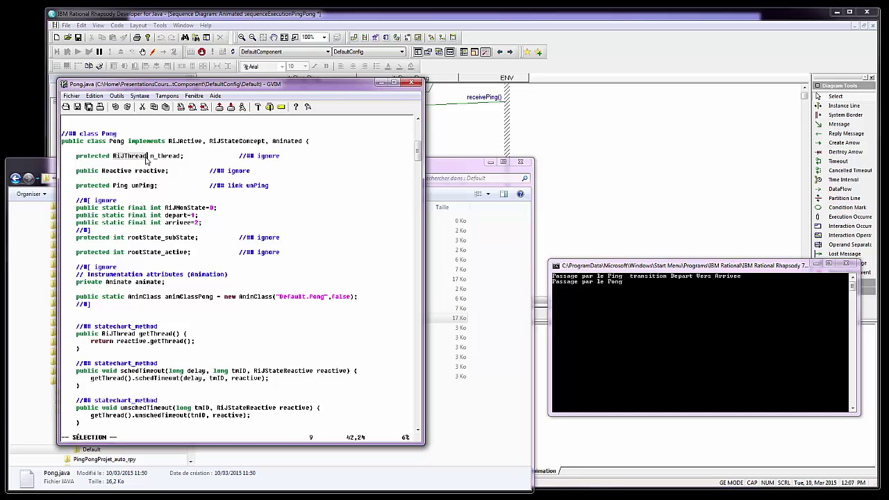
{"action": "left_click", "coordinate": [148, 173]}
{"action": "left_click_drag", "start_coordinate": [101, 175], "coordinate": [172, 177]}
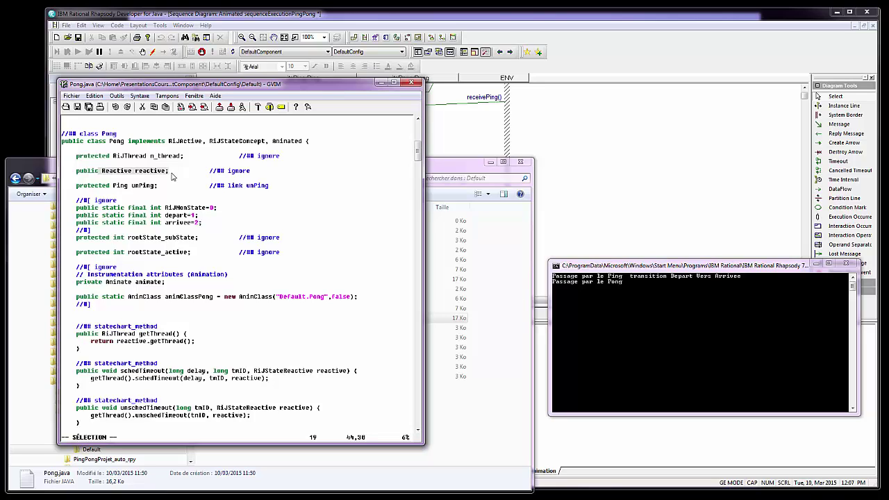
{"action": "left_click_drag", "start_coordinate": [113, 187], "coordinate": [159, 188]}
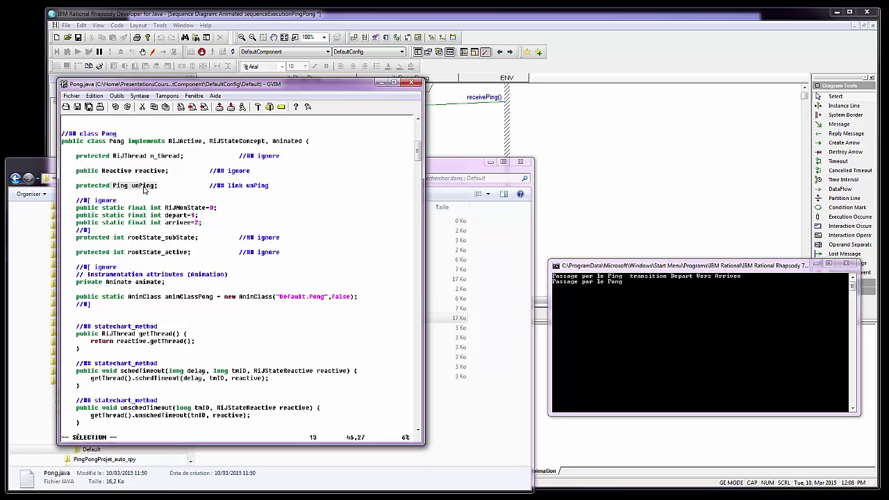
{"action": "left_click", "coordinate": [144, 187]}
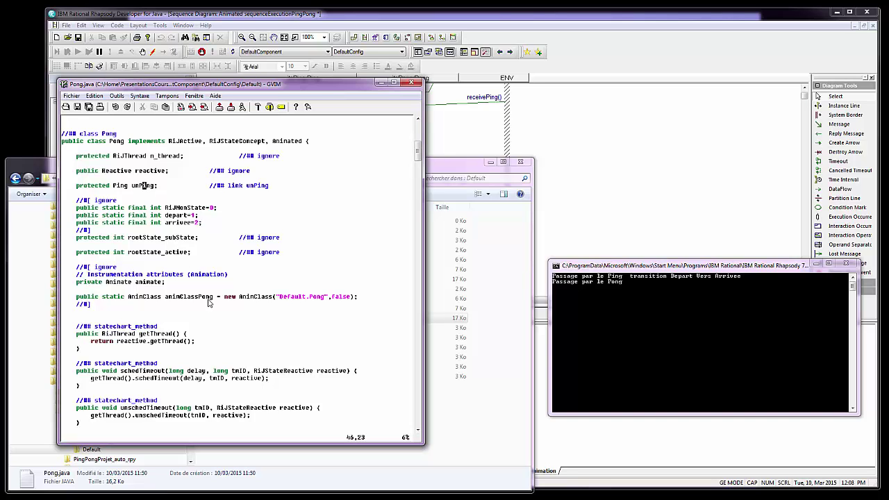
Step: Review the statechart methods of the Pong class, highlighting the takeEvent and run methods
{"action": "scroll", "coordinate": [209, 303], "scroll_direction": "down", "scroll_amount": 5}
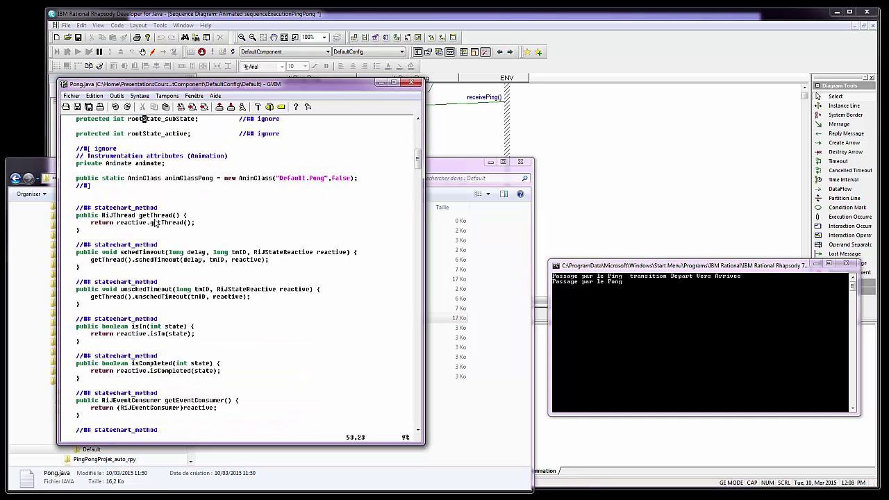
{"action": "scroll", "coordinate": [251, 340], "scroll_direction": "down", "scroll_amount": 2}
{"action": "scroll", "coordinate": [251, 340], "scroll_direction": "down", "scroll_amount": 5}
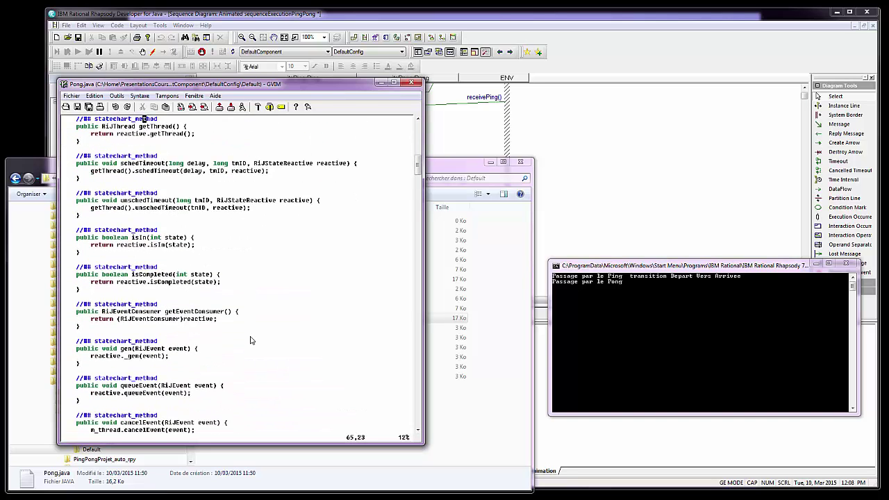
{"action": "scroll", "coordinate": [251, 340], "scroll_direction": "down", "scroll_amount": 4}
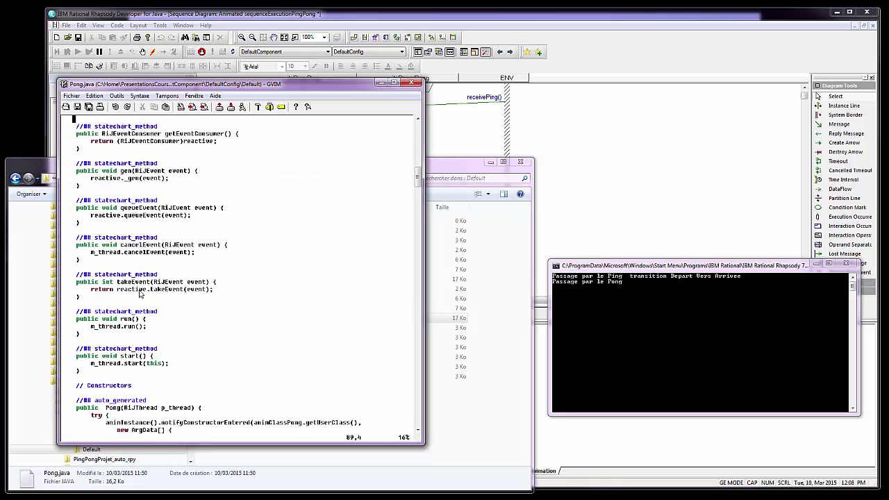
{"action": "left_click_drag", "start_coordinate": [116, 285], "coordinate": [146, 301]}
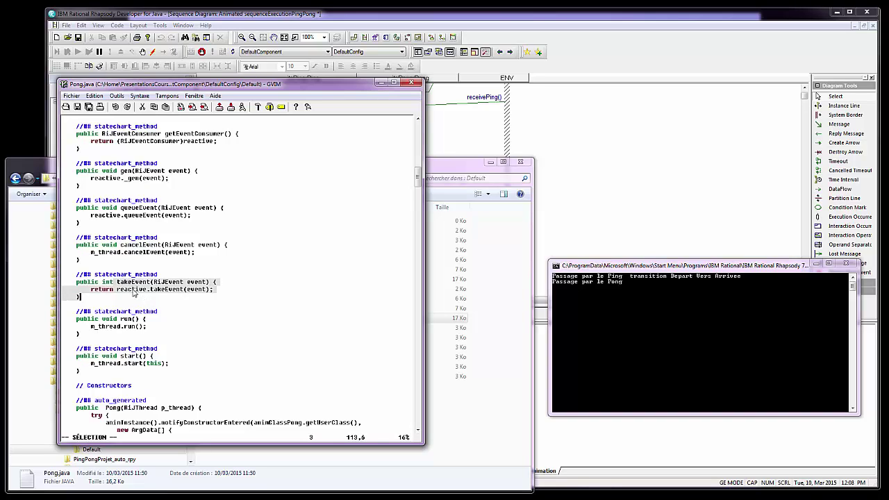
{"action": "left_click", "coordinate": [157, 300]}
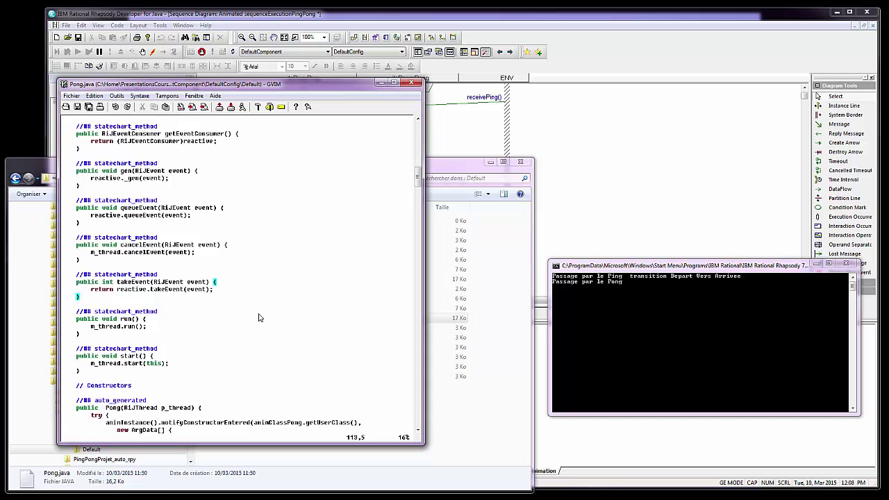
{"action": "scroll", "coordinate": [257, 316], "scroll_direction": "down", "scroll_amount": 4}
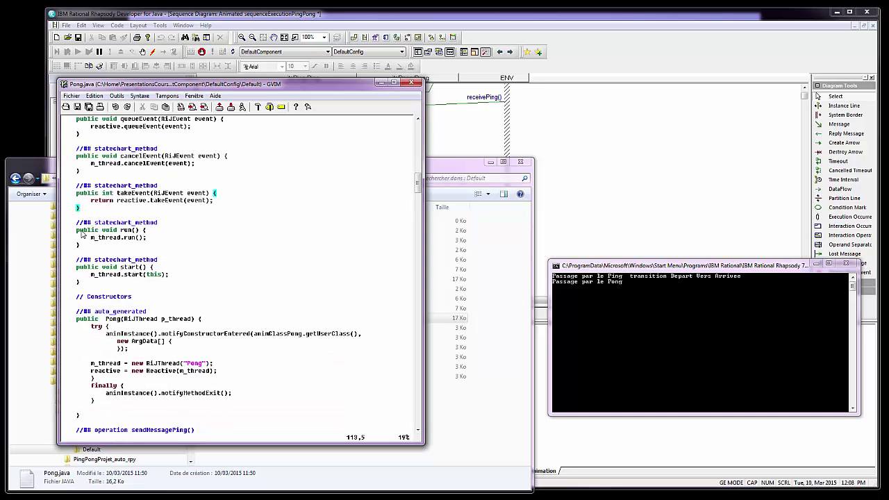
{"action": "left_click_drag", "start_coordinate": [75, 230], "coordinate": [86, 248]}
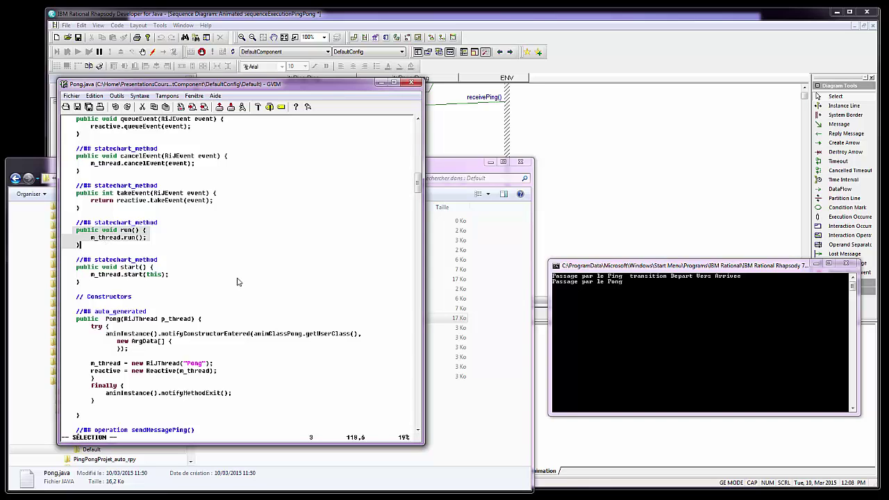
Step: Review Pong's constructor, the sendMessagePing operation, the unPing accessors and the startBehavior method down to the Reactive inner class
{"action": "scroll", "coordinate": [243, 285], "scroll_direction": "down", "scroll_amount": 4}
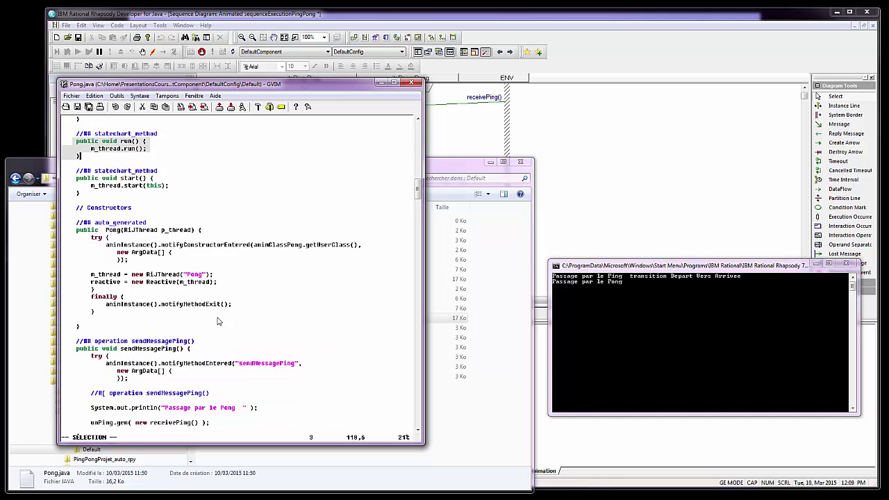
{"action": "scroll", "coordinate": [234, 319], "scroll_direction": "down", "scroll_amount": 5}
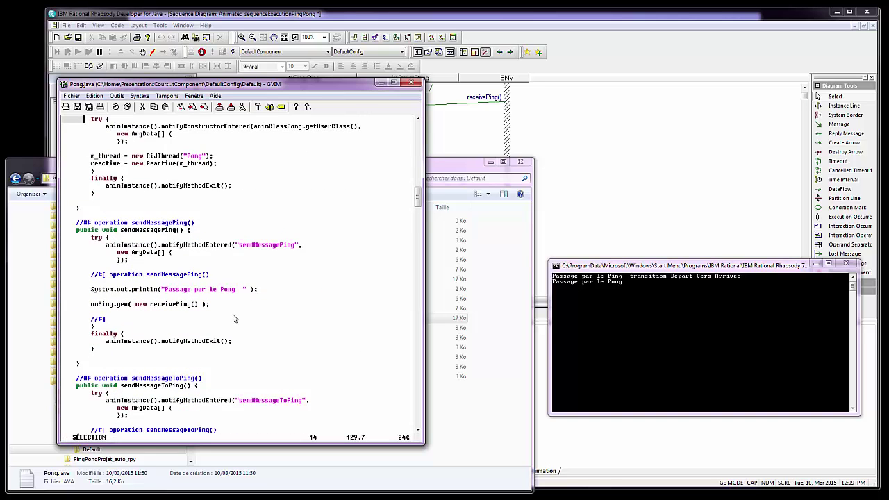
{"action": "scroll", "coordinate": [234, 318], "scroll_direction": "down", "scroll_amount": 16}
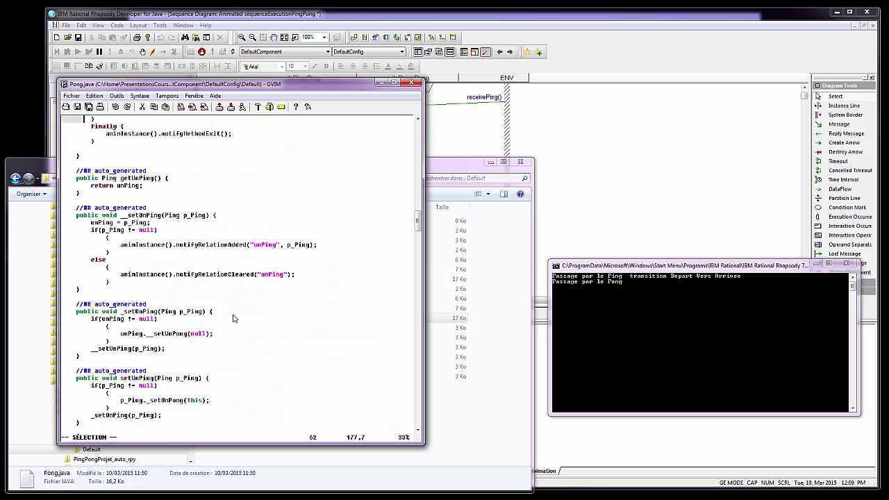
{"action": "scroll", "coordinate": [233, 318], "scroll_direction": "down", "scroll_amount": 4}
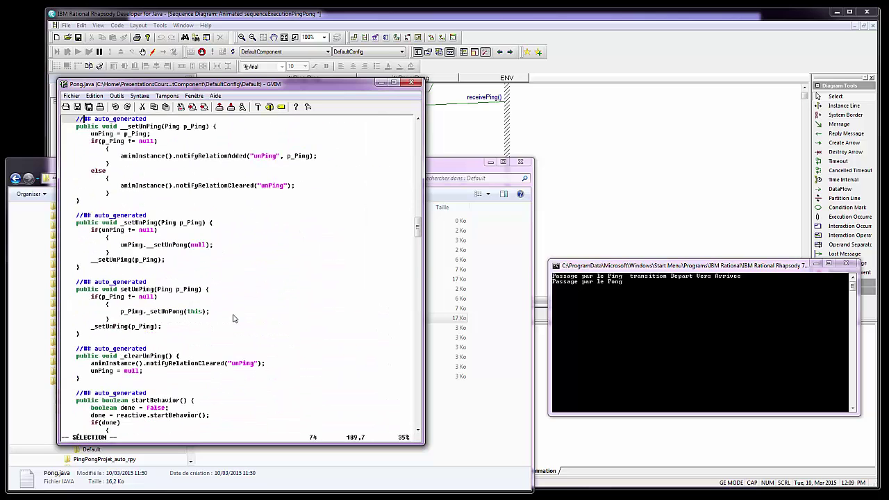
{"action": "scroll", "coordinate": [234, 318], "scroll_direction": "down", "scroll_amount": 5}
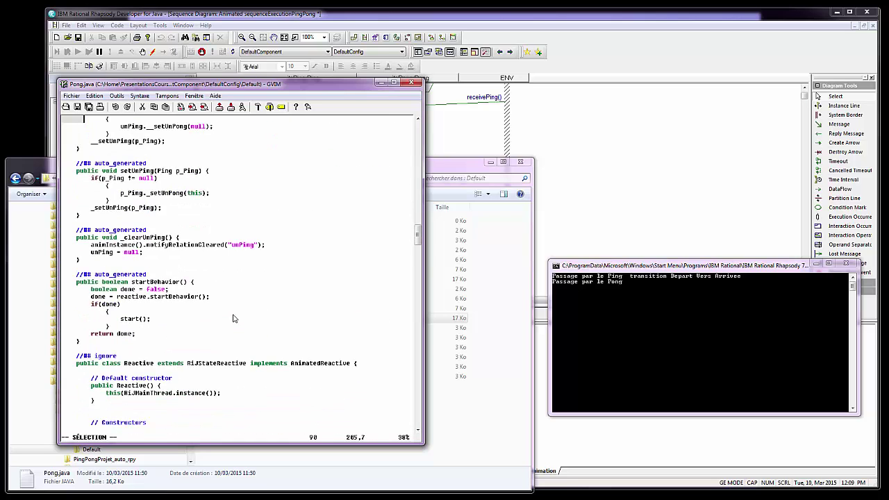
Step: Review the Reactive inner class of Pong.java, from its constructors through the state enter, exit and takeEvent statechart methods
{"action": "scroll", "coordinate": [233, 318], "scroll_direction": "down", "scroll_amount": 7}
{"action": "scroll", "coordinate": [233, 318], "scroll_direction": "down", "scroll_amount": 7}
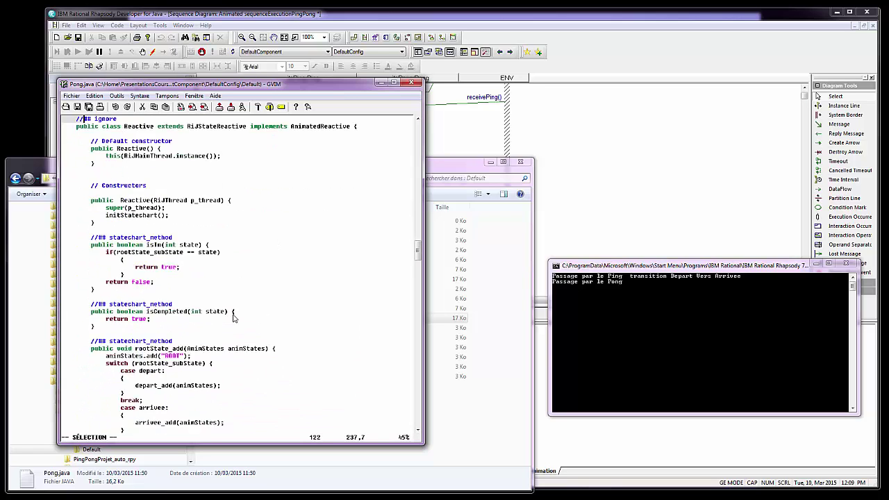
{"action": "scroll", "coordinate": [235, 318], "scroll_direction": "down", "scroll_amount": 13}
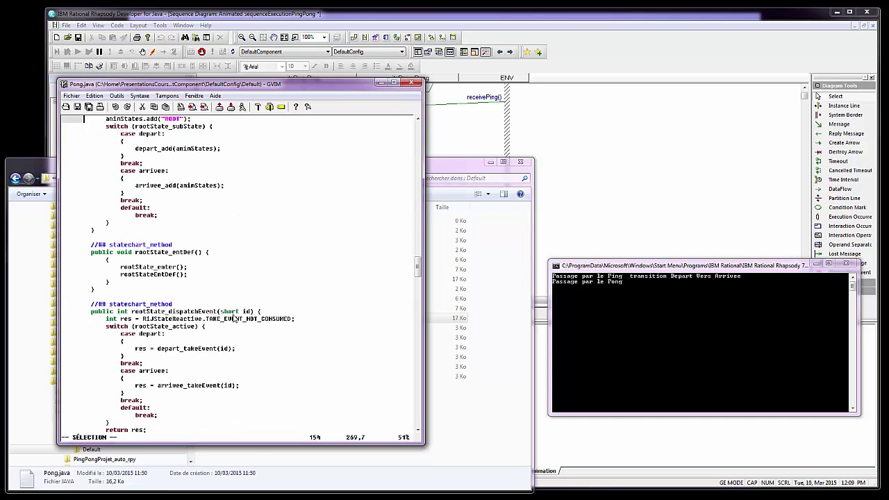
{"action": "scroll", "coordinate": [235, 318], "scroll_direction": "down", "scroll_amount": 7}
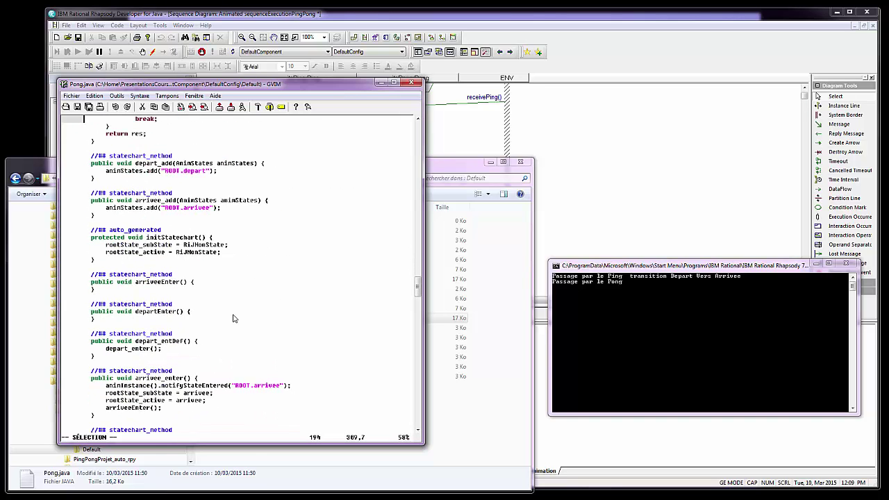
{"action": "scroll", "coordinate": [233, 318], "scroll_direction": "down", "scroll_amount": 7}
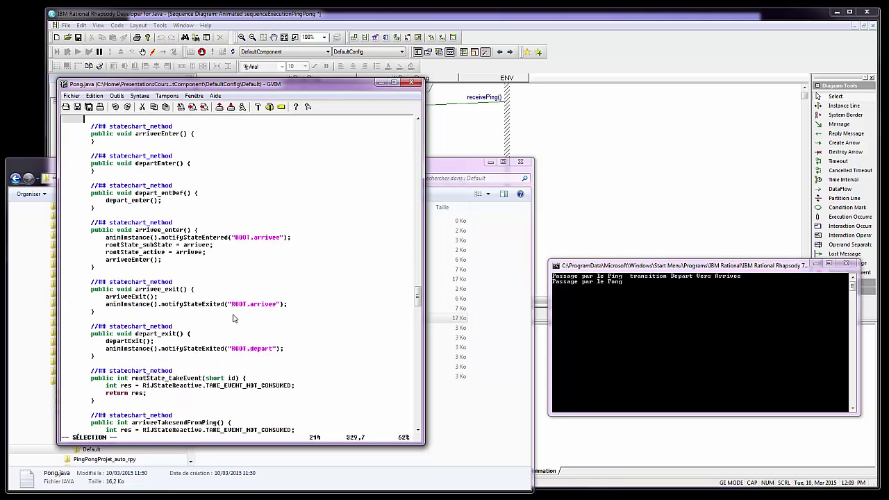
{"action": "scroll", "coordinate": [234, 318], "scroll_direction": "down", "scroll_amount": 16}
{"action": "scroll", "coordinate": [234, 318], "scroll_direction": "down", "scroll_amount": 7}
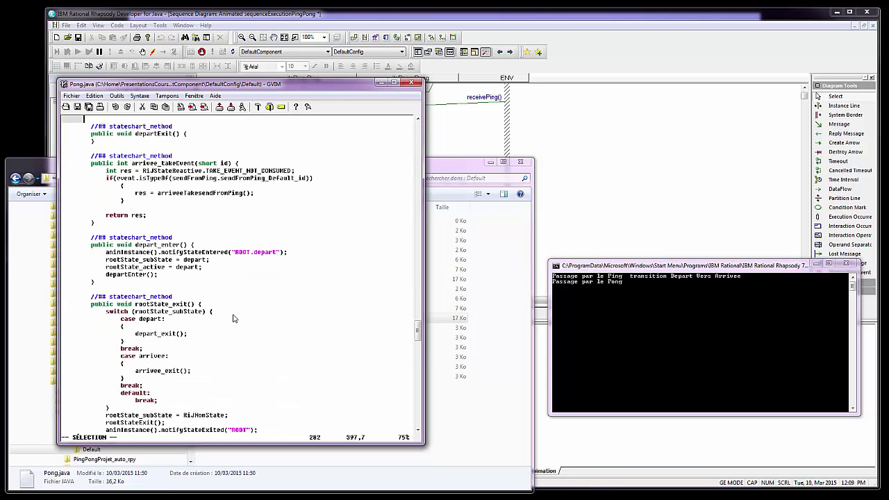
{"action": "scroll", "coordinate": [233, 318], "scroll_direction": "down", "scroll_amount": 7}
{"action": "scroll", "coordinate": [234, 318], "scroll_direction": "down", "scroll_amount": 7}
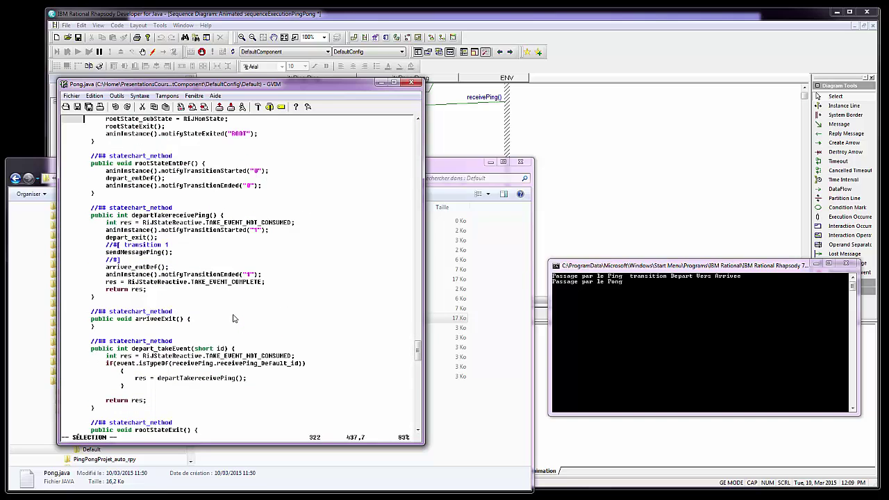
Step: Examine the animation instrumentation methods and Animate inner class at the end of Pong.java, and return to the departTakereceivePing method
{"action": "scroll", "coordinate": [233, 318], "scroll_direction": "down", "scroll_amount": 7}
{"action": "scroll", "coordinate": [234, 318], "scroll_direction": "down", "scroll_amount": 15}
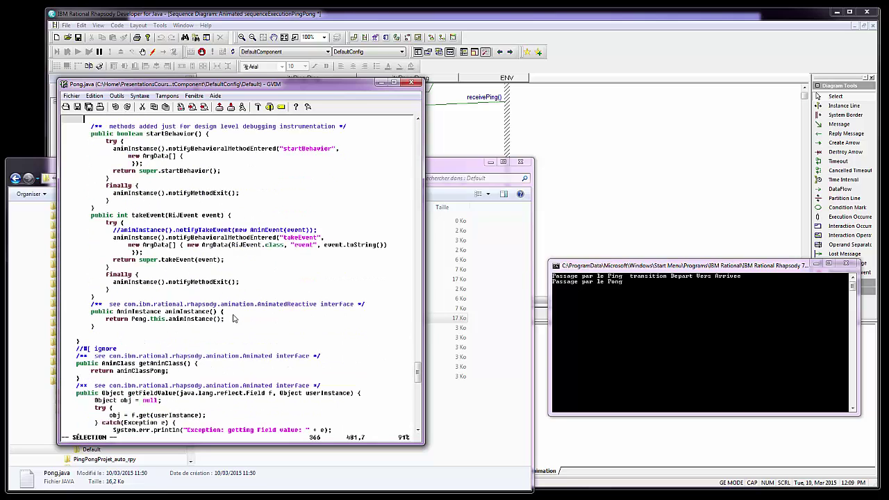
{"action": "scroll", "coordinate": [233, 318], "scroll_direction": "down", "scroll_amount": 7}
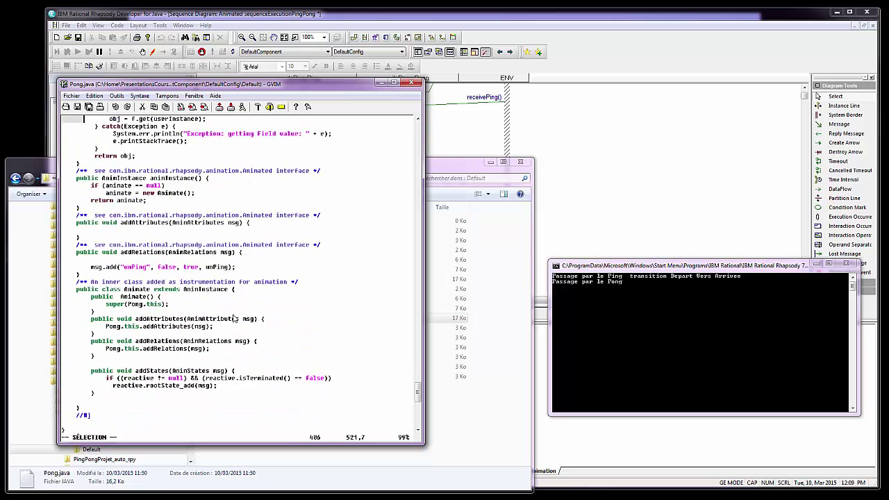
{"action": "scroll", "coordinate": [234, 318], "scroll_direction": "down", "scroll_amount": 9}
{"action": "scroll", "coordinate": [233, 318], "scroll_direction": "up", "scroll_amount": 8}
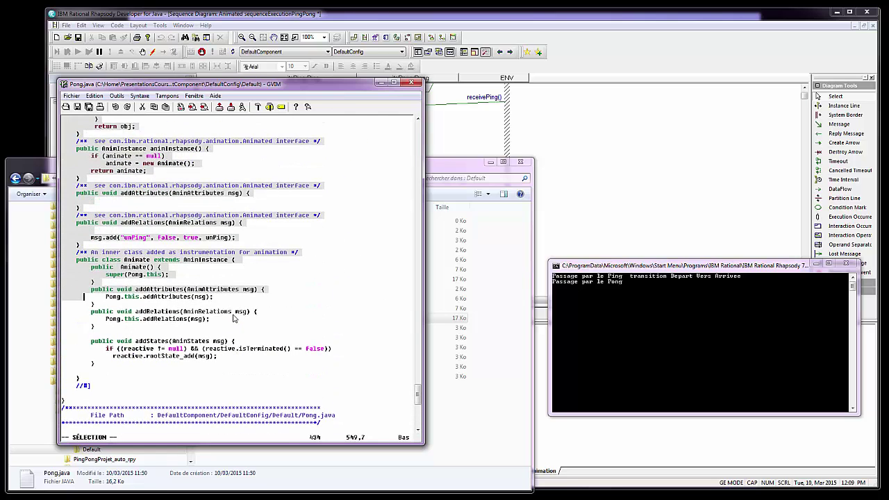
{"action": "scroll", "coordinate": [234, 318], "scroll_direction": "up", "scroll_amount": 5}
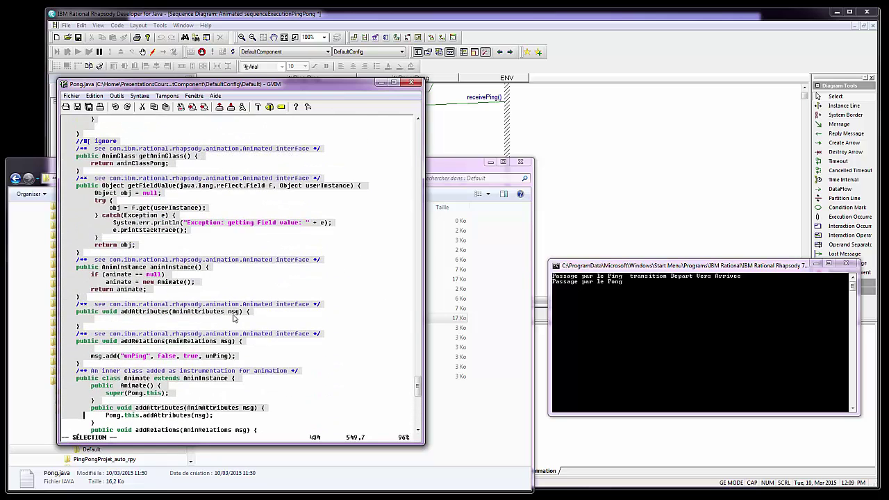
{"action": "scroll", "coordinate": [233, 318], "scroll_direction": "up", "scroll_amount": 15}
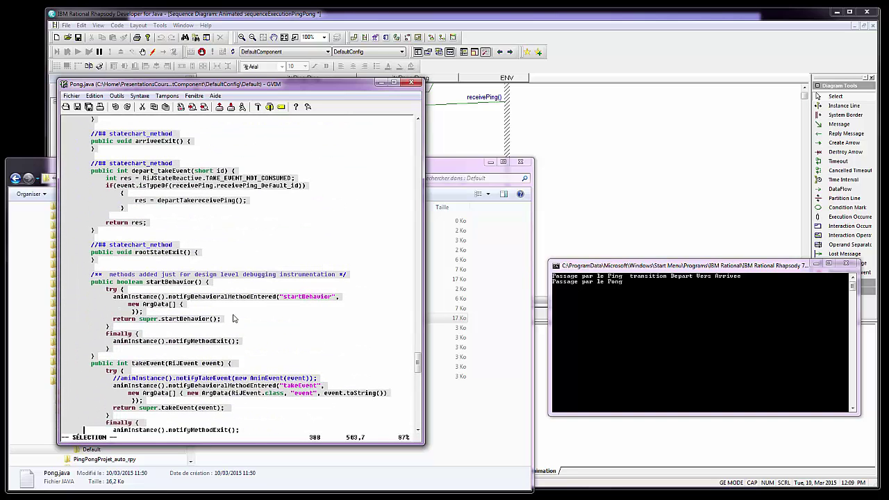
{"action": "scroll", "coordinate": [234, 318], "scroll_direction": "up", "scroll_amount": 8}
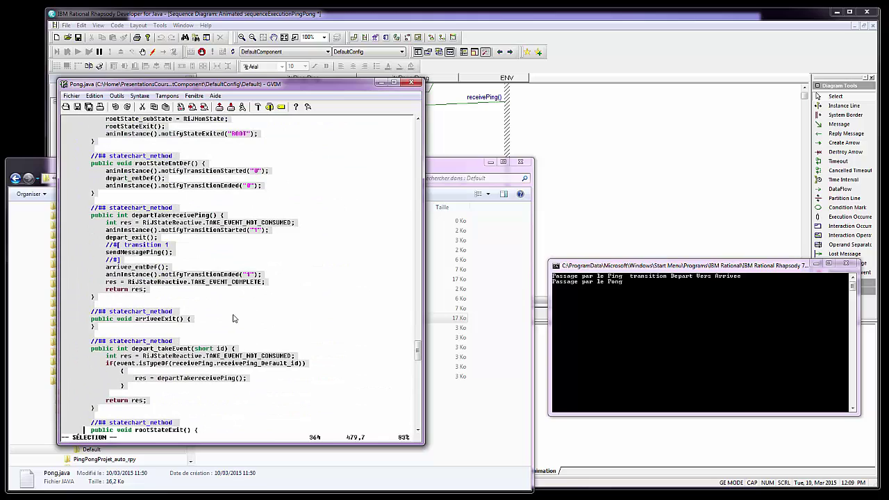
{"action": "type", "text": "/send"}
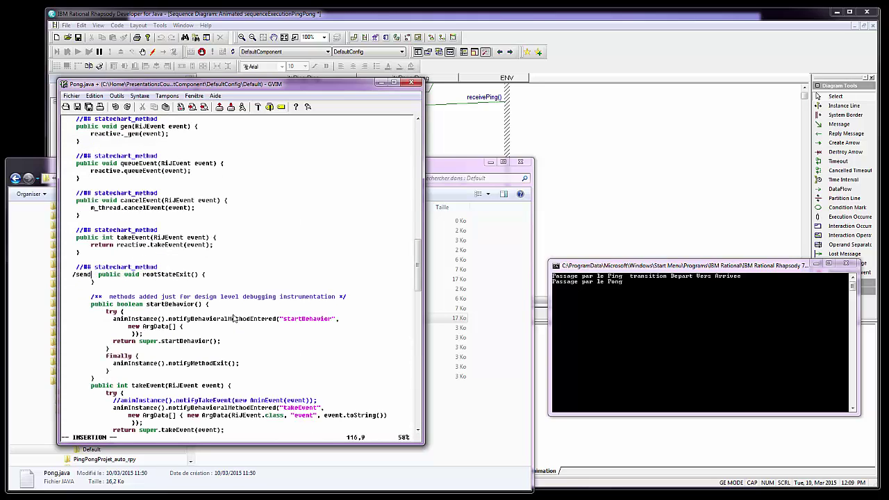
{"action": "key", "text": "BackSpace"}
{"action": "key", "text": "BackSpace"}
{"action": "key", "text": "BackSpace"}
{"action": "key", "text": "BackSpace"}
{"action": "key", "text": "BackSpace"}
{"action": "key", "text": "BackSpace"}
{"action": "key", "text": "BackSpace"}
{"action": "key", "text": "BackSpace"}
{"action": "key", "text": "BackSpace"}
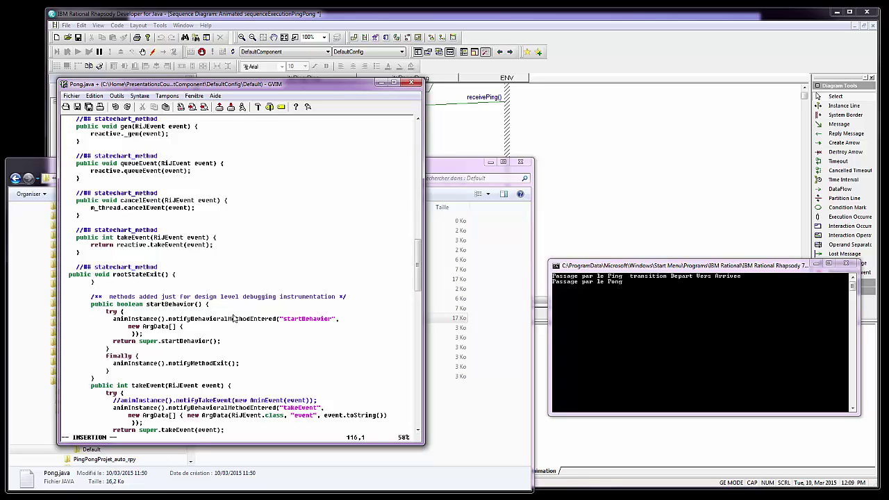
{"action": "key", "text": "Escape"}
{"action": "type", "text": "/sendMessage"}
{"action": "key", "text": "Return"}
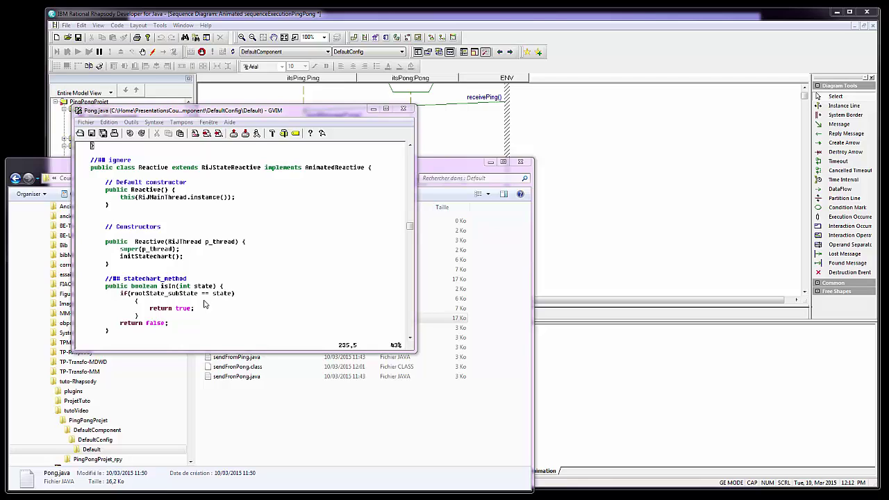
Step: Search Pong.java for "sendMessa" to reach the sendMessageToPing call in transition 2
{"action": "left_click", "coordinate": [204, 303]}
{"action": "type", "text": "/send"}
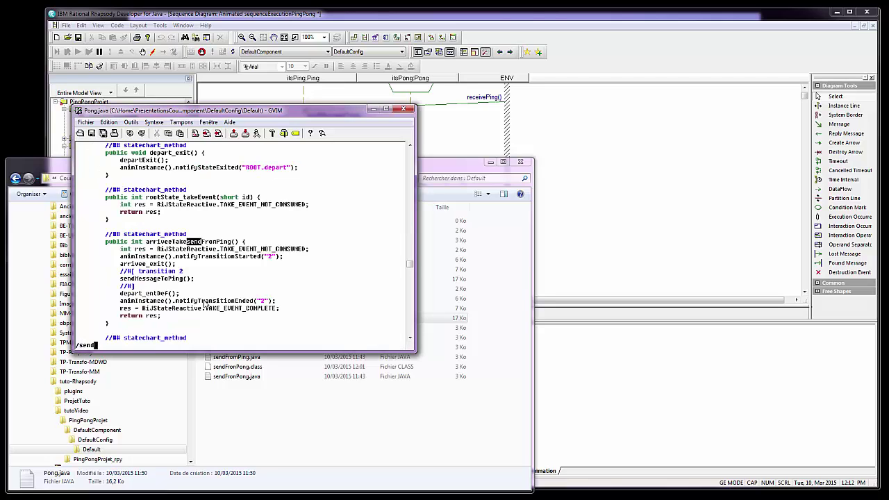
{"action": "type", "text": "Messa"}
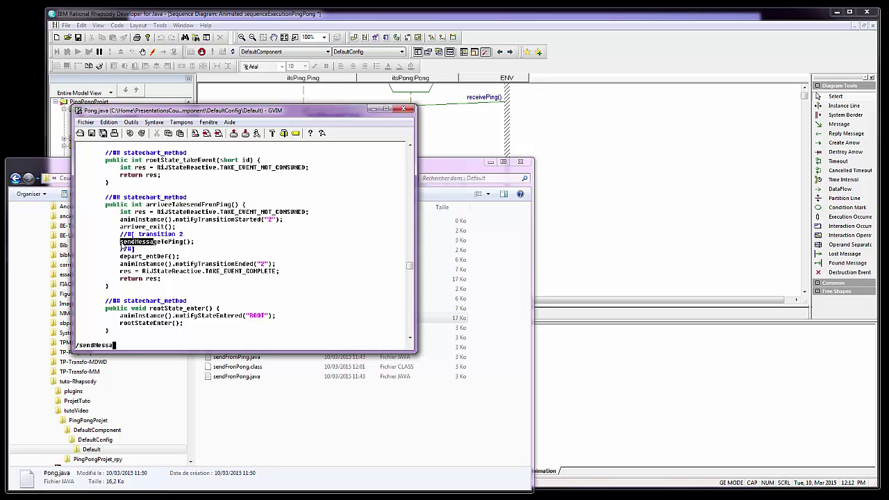
{"action": "left_click_drag", "start_coordinate": [153, 243], "coordinate": [182, 246]}
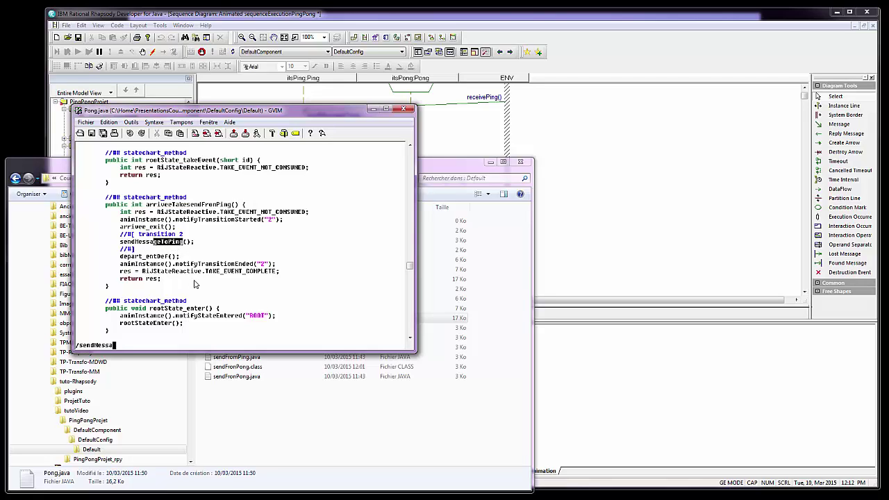
{"action": "key", "text": "Return"}
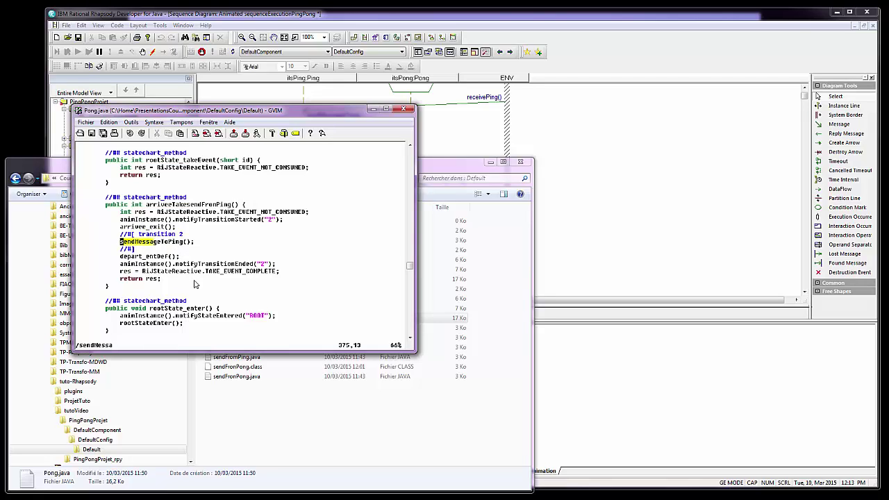
Step: Follow the further matches to the sendMessagePing operation, highlight its println and unPing.gen statements, and close Pong.java
{"action": "type", "text": "n/"}
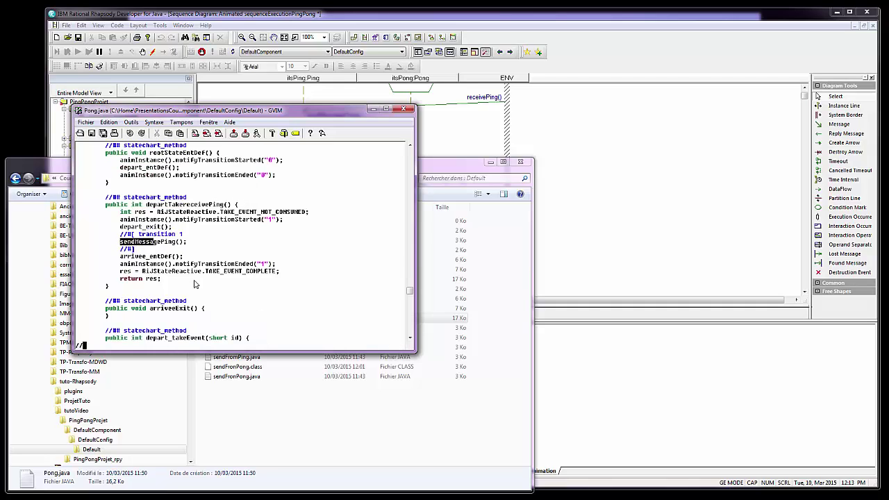
{"action": "key", "text": "Return"}
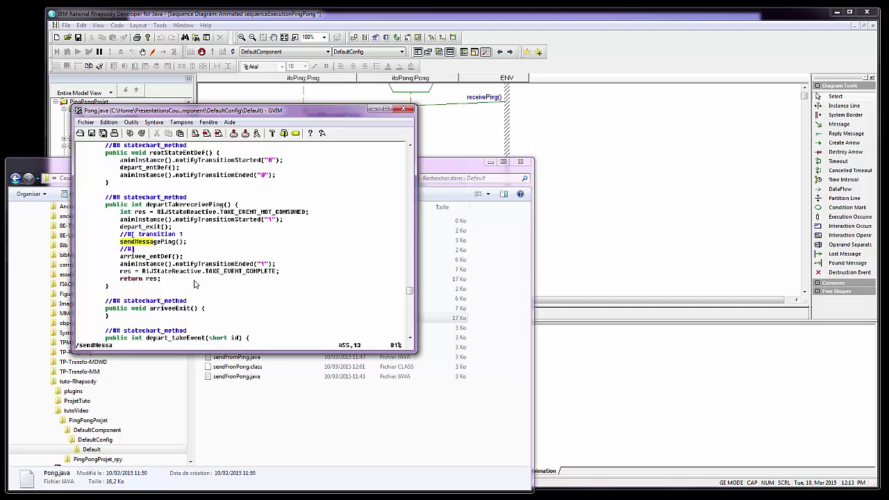
{"action": "type", "text": "n"}
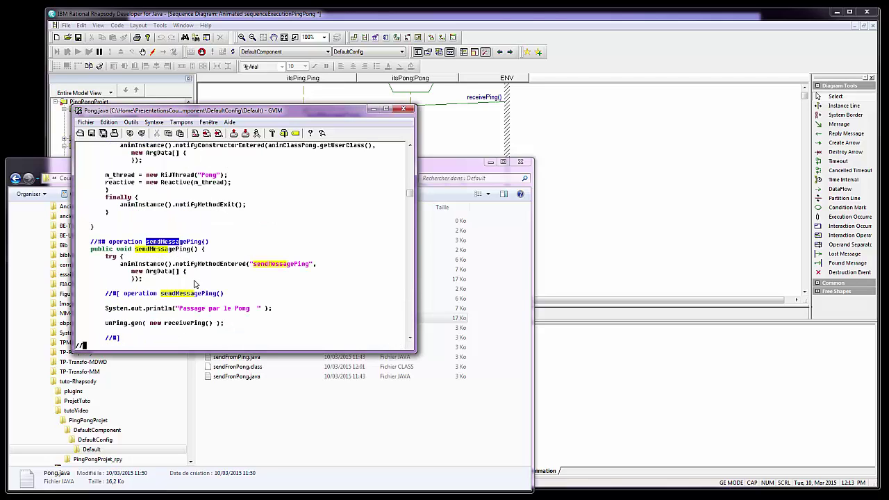
{"action": "type", "text": "/"}
{"action": "key", "text": "Return"}
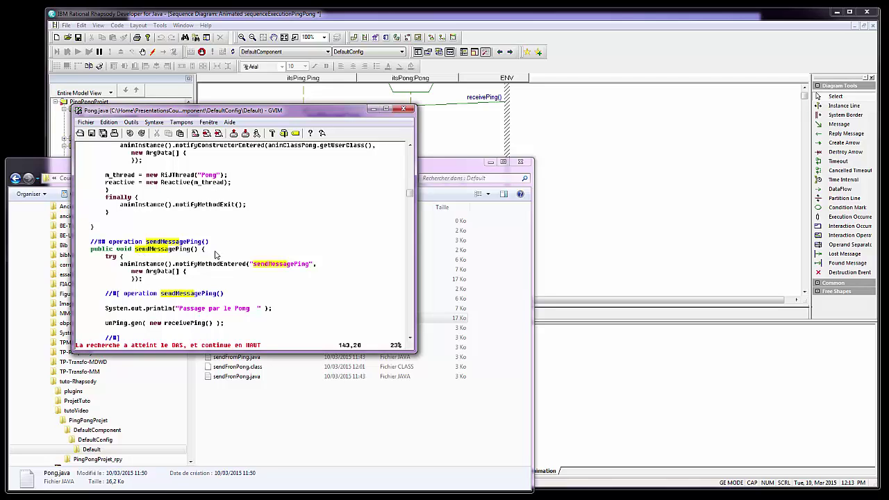
{"action": "scroll", "coordinate": [254, 290], "scroll_direction": "down", "scroll_amount": 2}
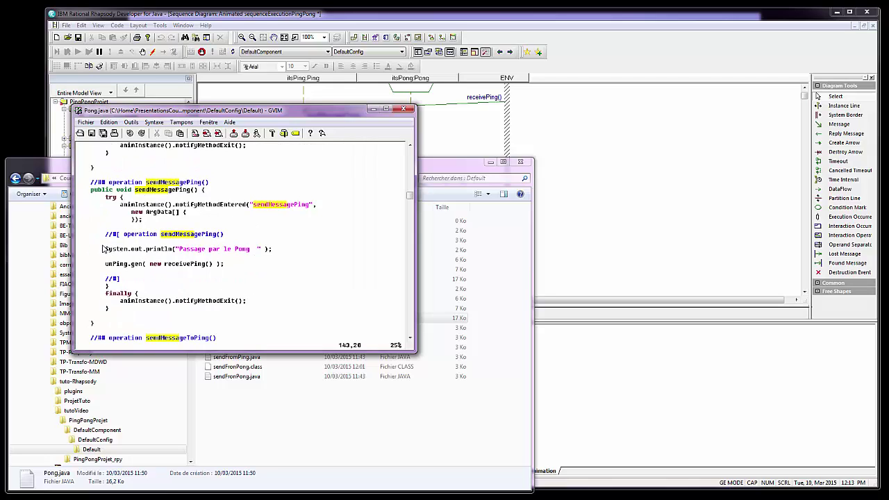
{"action": "left_click_drag", "start_coordinate": [77, 240], "coordinate": [235, 277]}
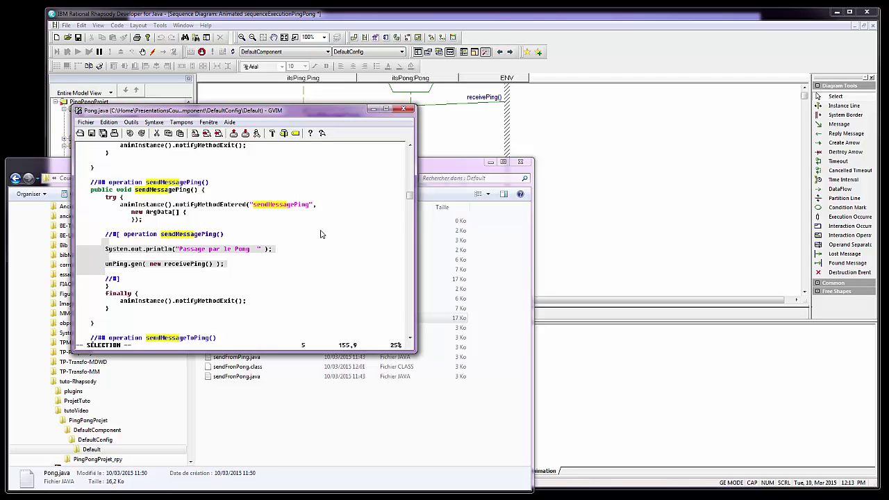
{"action": "left_click", "coordinate": [402, 110]}
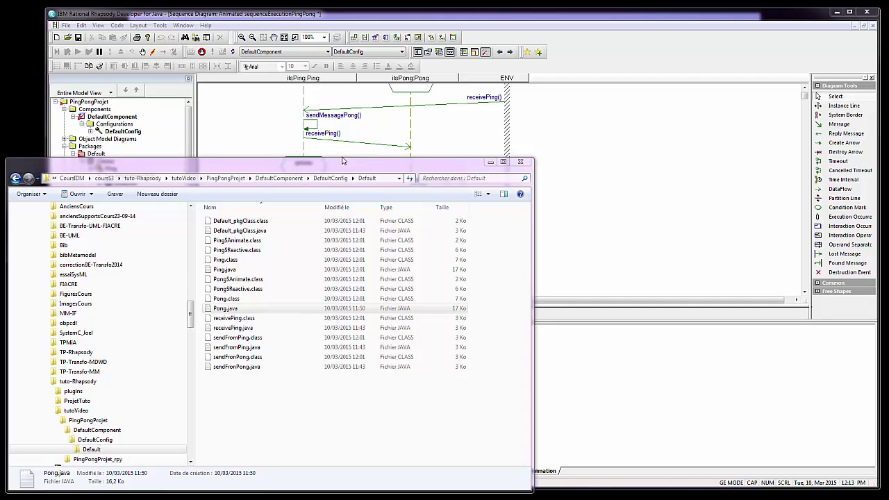
Step: Switch back to Rhapsody, launch the executable with its console moved aside, and start the animation with Go
{"action": "left_click", "coordinate": [458, 15]}
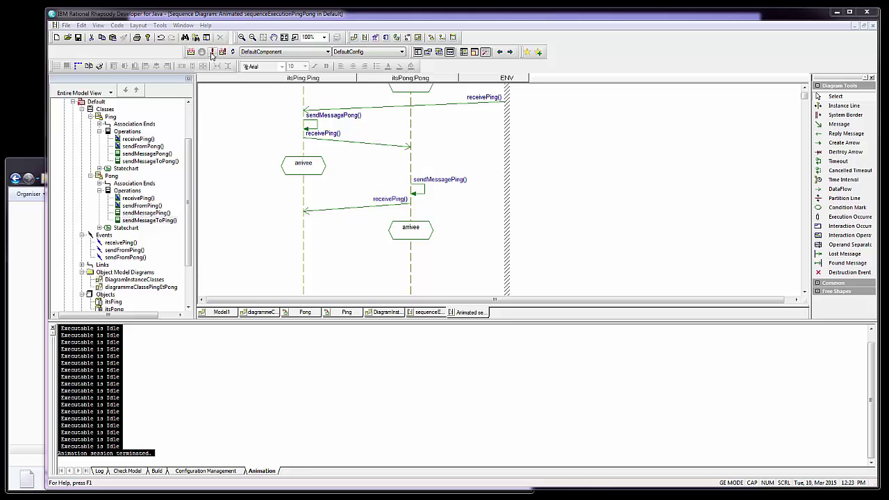
{"action": "left_click", "coordinate": [211, 53]}
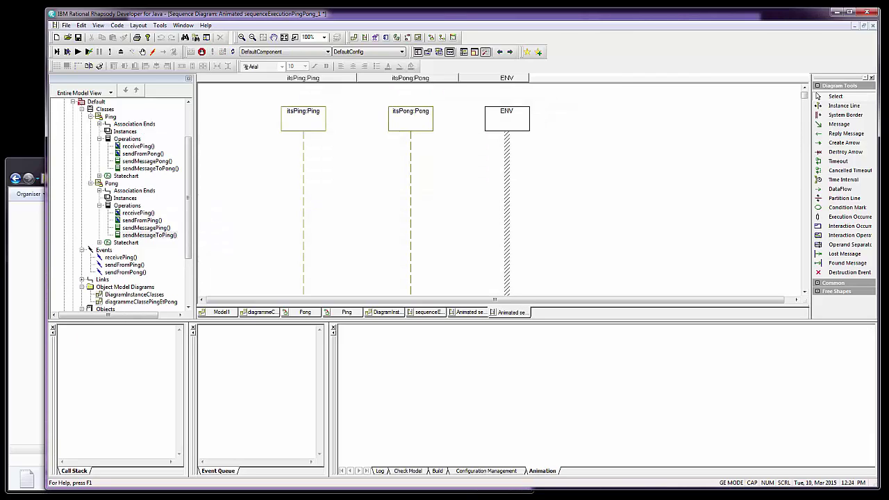
{"action": "left_click_drag", "start_coordinate": [179, 174], "coordinate": [702, 263]}
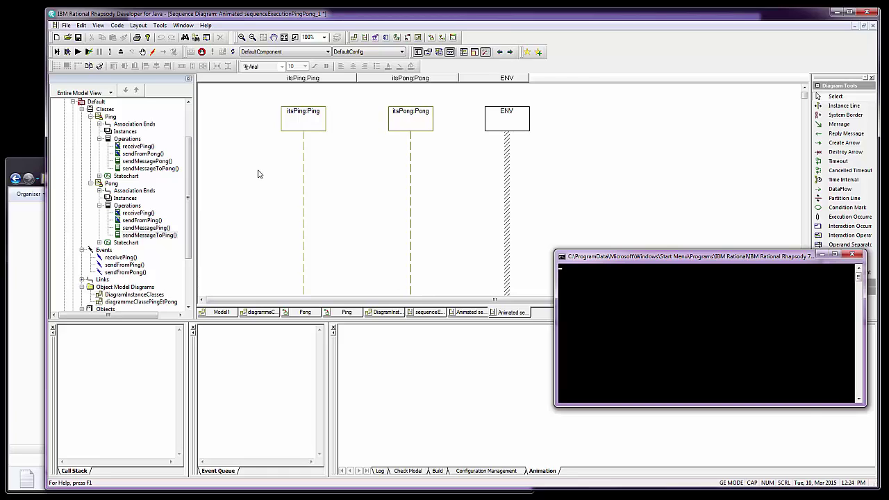
{"action": "left_click", "coordinate": [77, 53]}
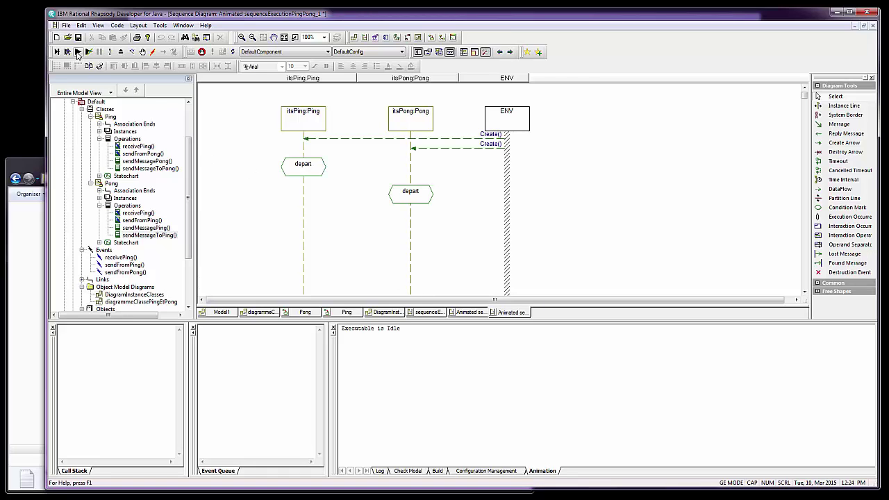
Step: Generate the receivePing event on itsPing again from the event history
{"action": "left_click", "coordinate": [152, 54]}
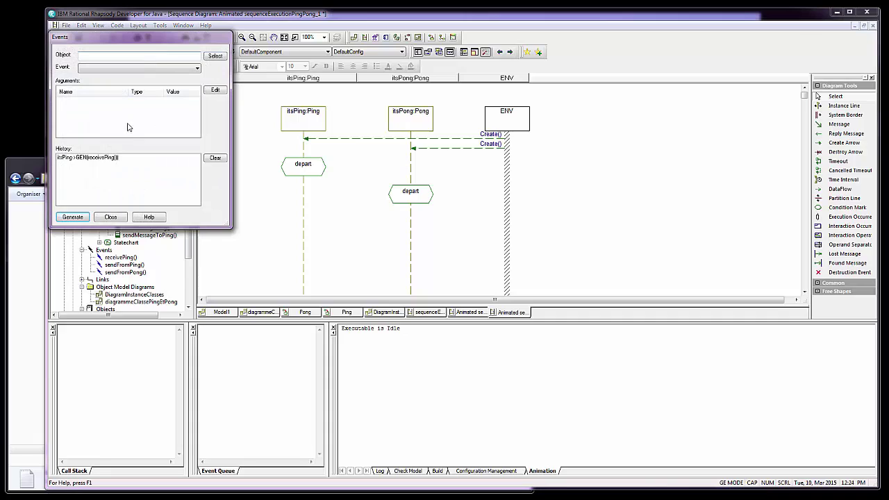
{"action": "double_click", "coordinate": [91, 159]}
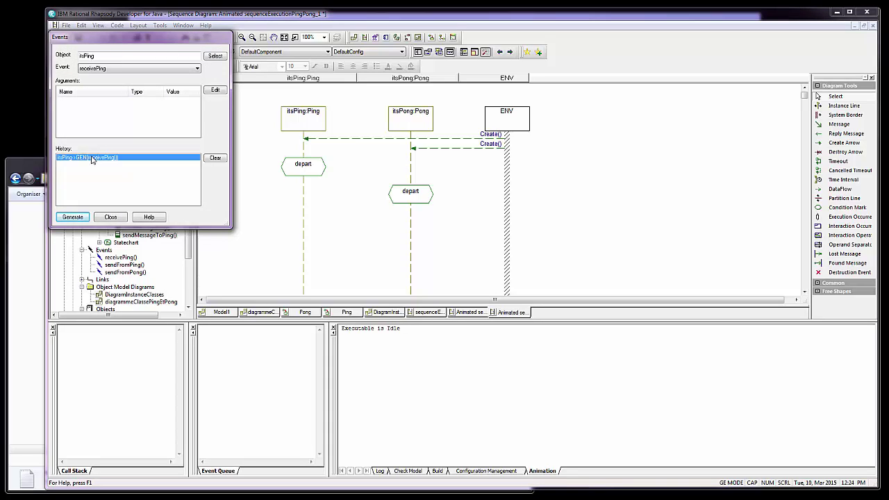
{"action": "left_click", "coordinate": [110, 217]}
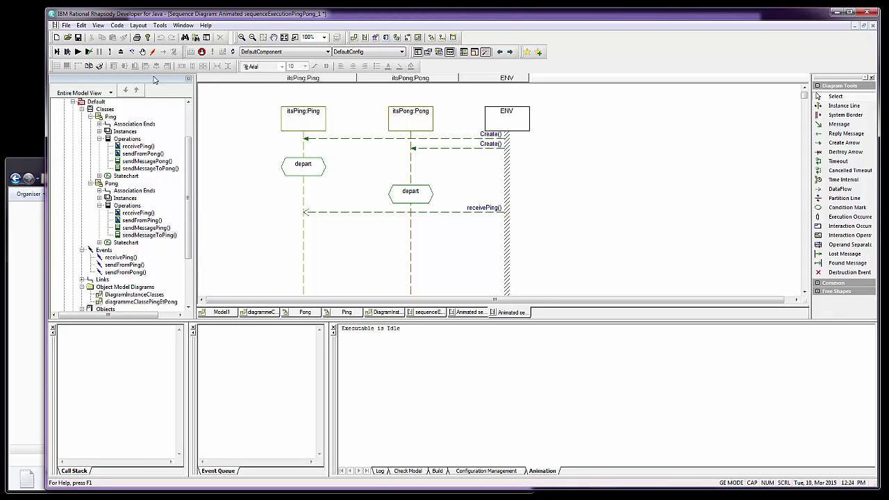
{"action": "left_click", "coordinate": [133, 52]}
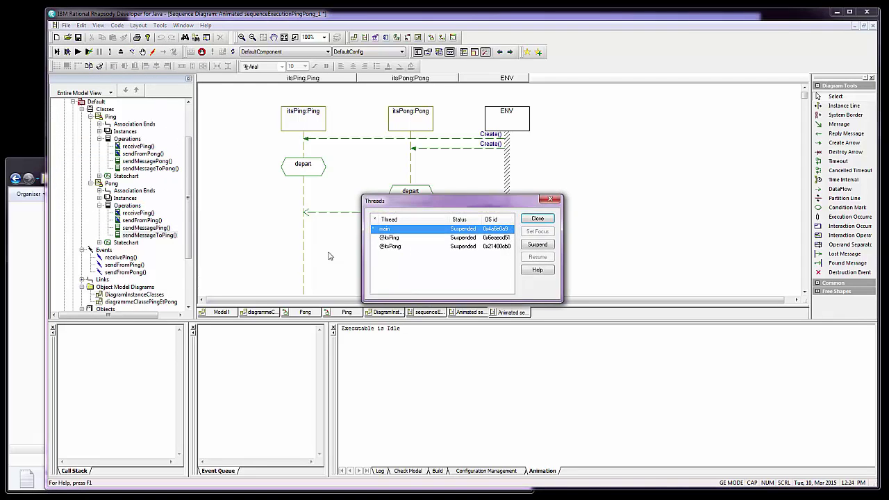
{"action": "left_click", "coordinate": [398, 240]}
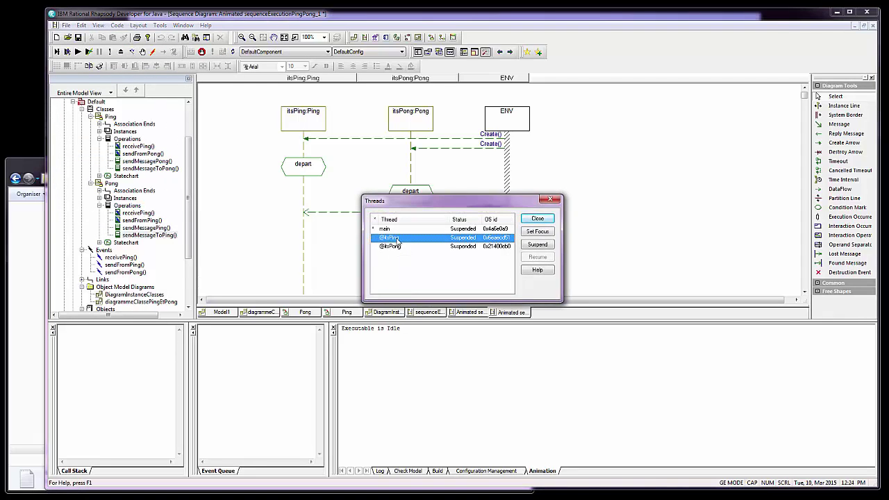
{"action": "left_click", "coordinate": [537, 230]}
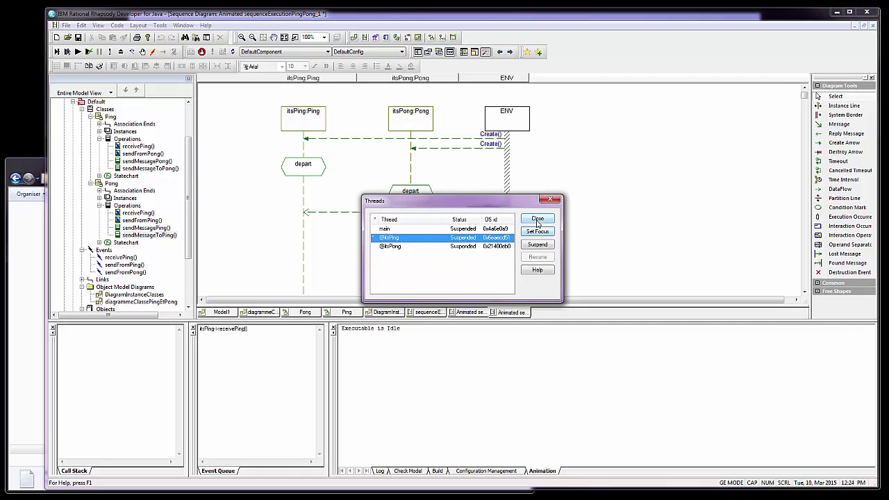
{"action": "left_click", "coordinate": [538, 219]}
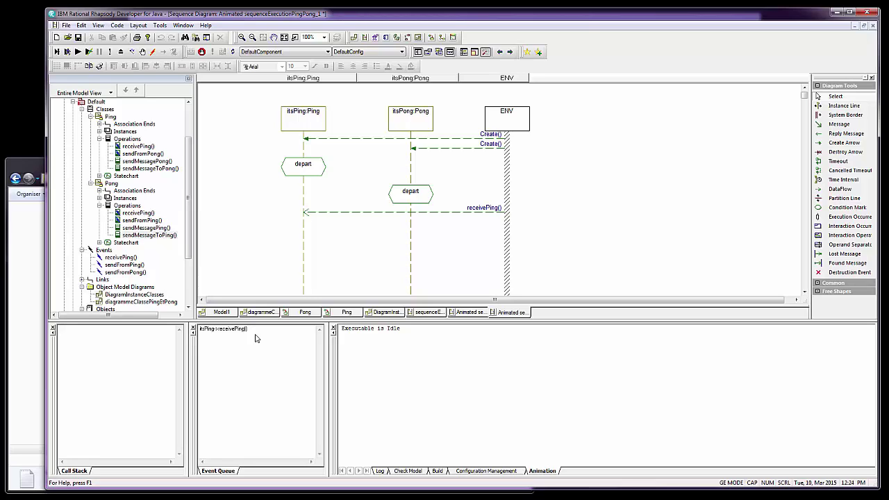
Step: Run the animation forward repeatedly with Go to follow the Ping and Pong event exchange, and stop the execution
{"action": "left_click", "coordinate": [78, 53]}
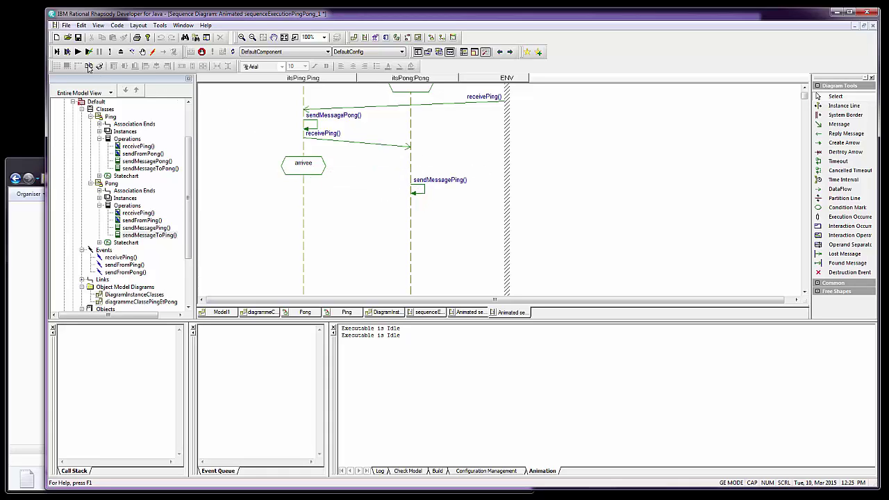
{"action": "left_click", "coordinate": [78, 52]}
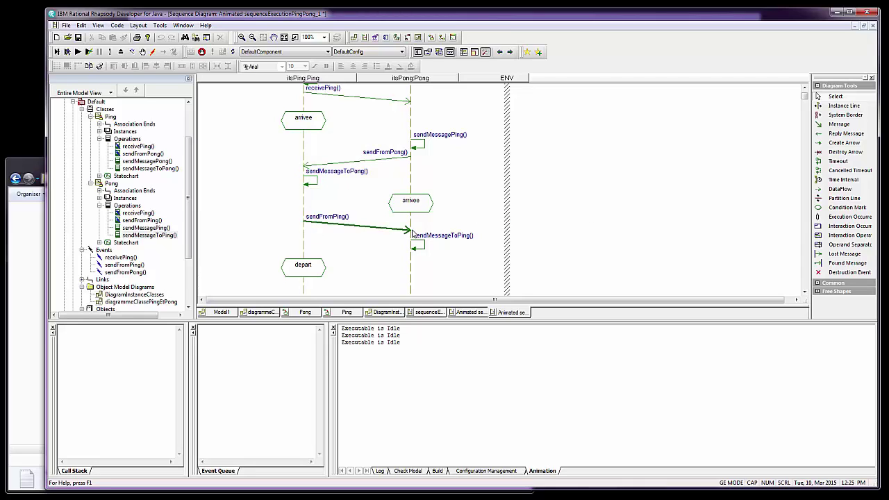
{"action": "left_click", "coordinate": [78, 54]}
{"action": "left_click", "coordinate": [78, 53]}
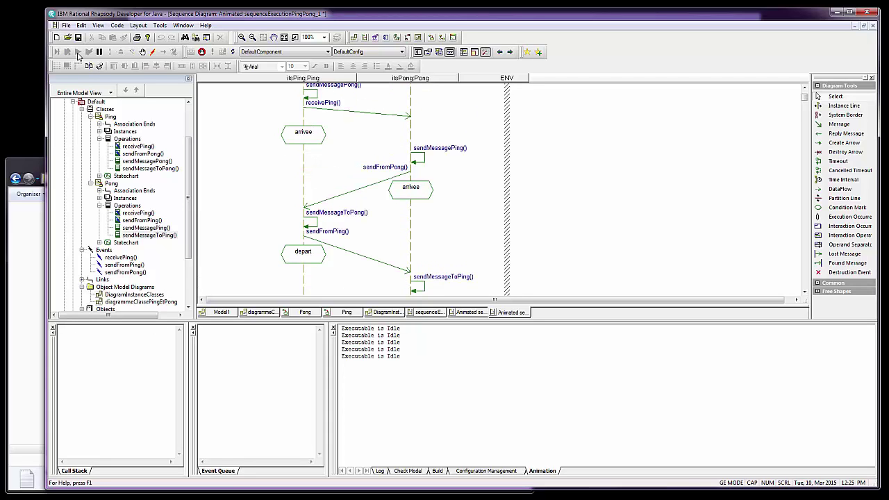
{"action": "left_click", "coordinate": [79, 53]}
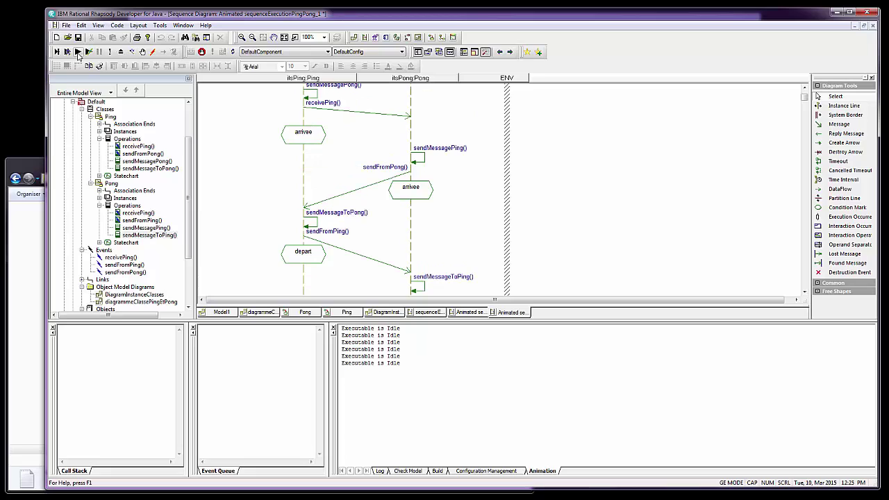
{"action": "left_click", "coordinate": [78, 52]}
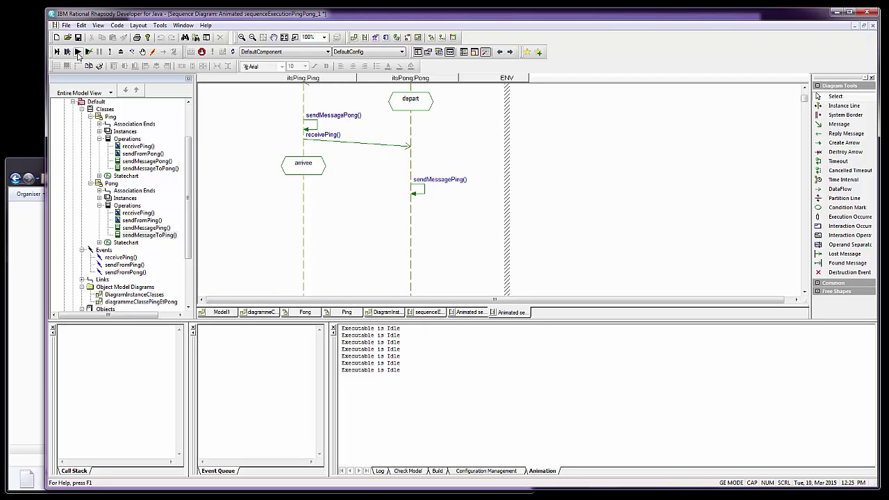
{"action": "left_click", "coordinate": [79, 53]}
{"action": "left_click", "coordinate": [78, 54]}
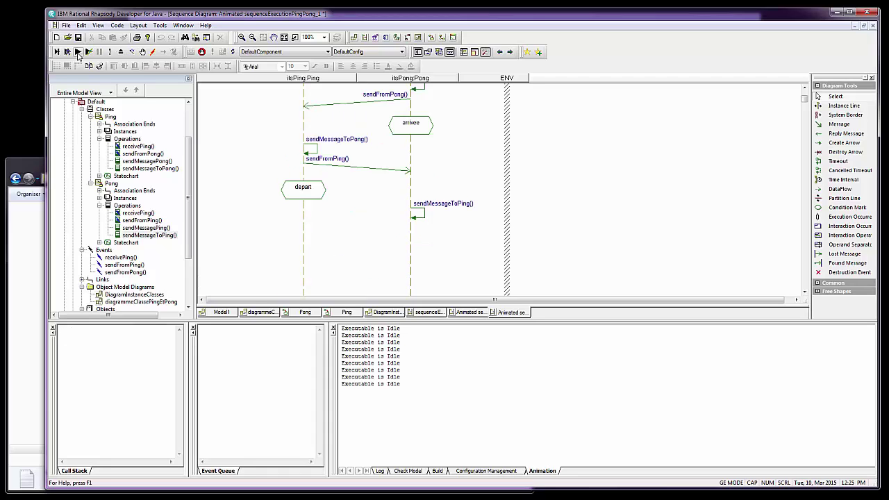
{"action": "left_click", "coordinate": [78, 53]}
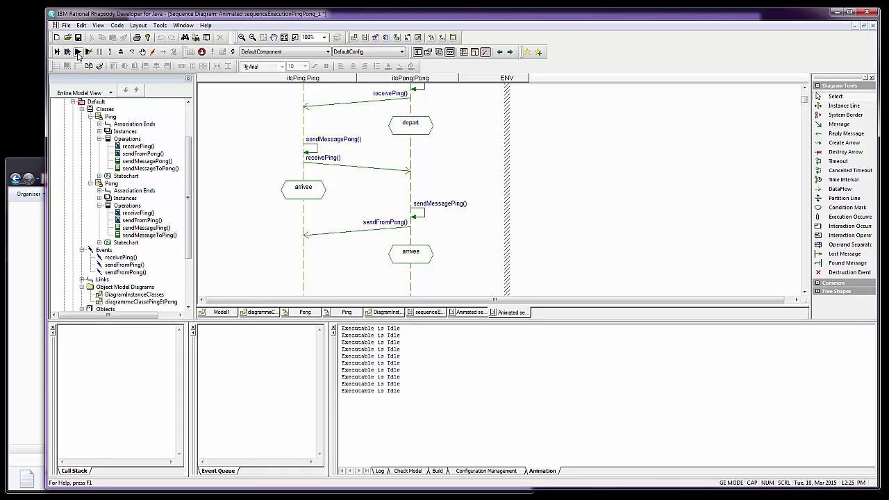
{"action": "left_click", "coordinate": [78, 53]}
{"action": "left_click", "coordinate": [79, 53]}
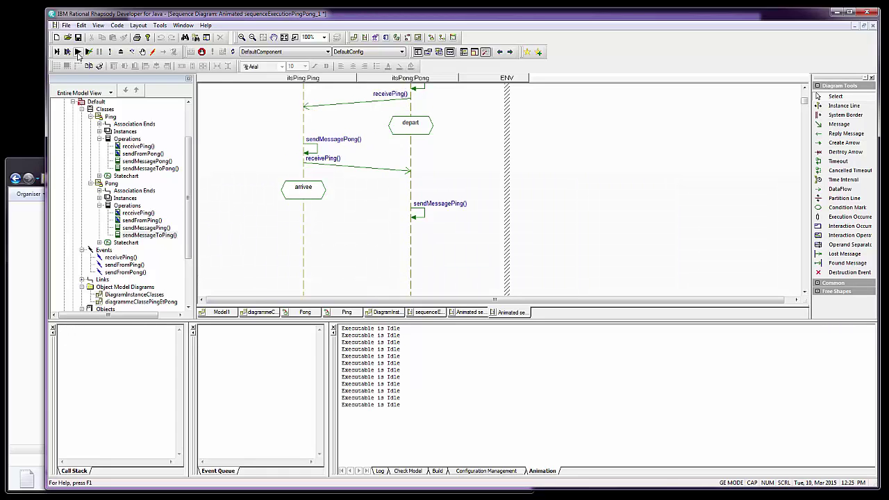
{"action": "left_click", "coordinate": [79, 53]}
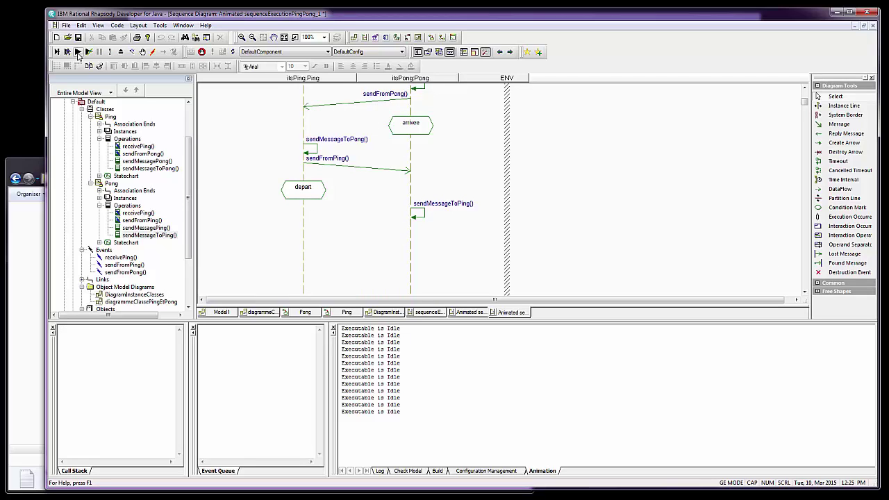
{"action": "left_click", "coordinate": [79, 53]}
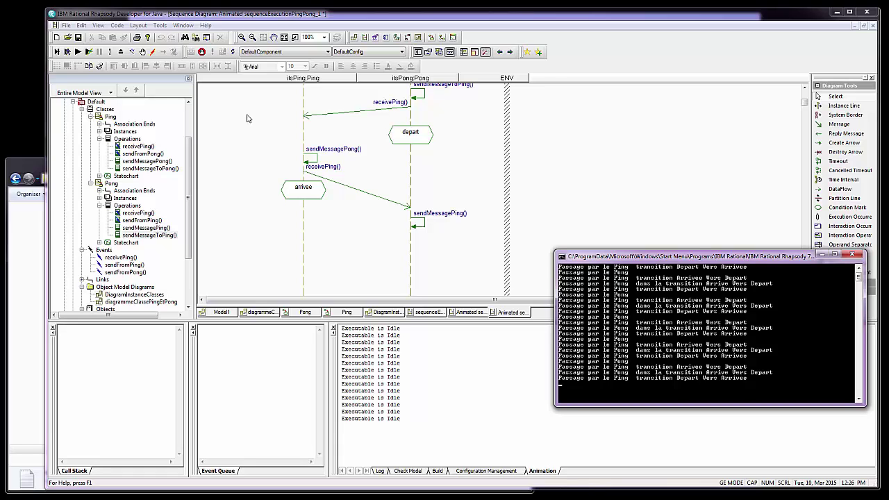
{"action": "left_click", "coordinate": [202, 51]}
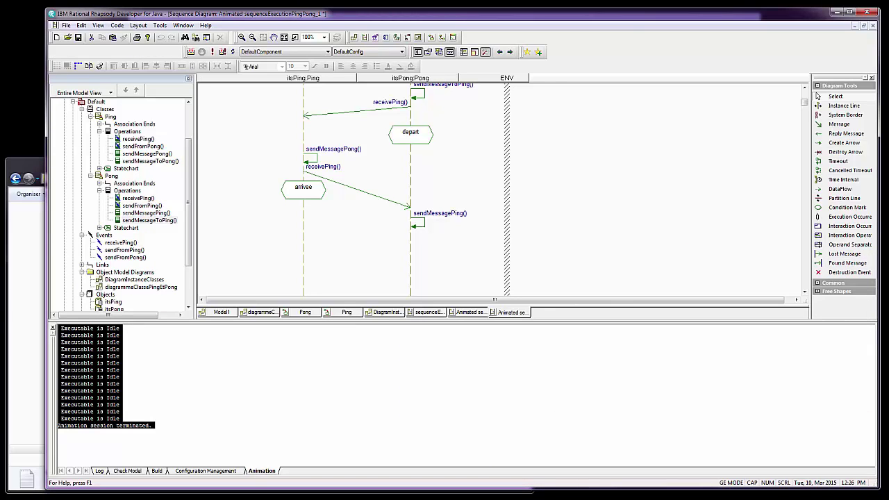
Step: Open diagrammeClassePingEtPong and delete the association between Ping and Pong from the model
{"action": "left_click", "coordinate": [261, 312]}
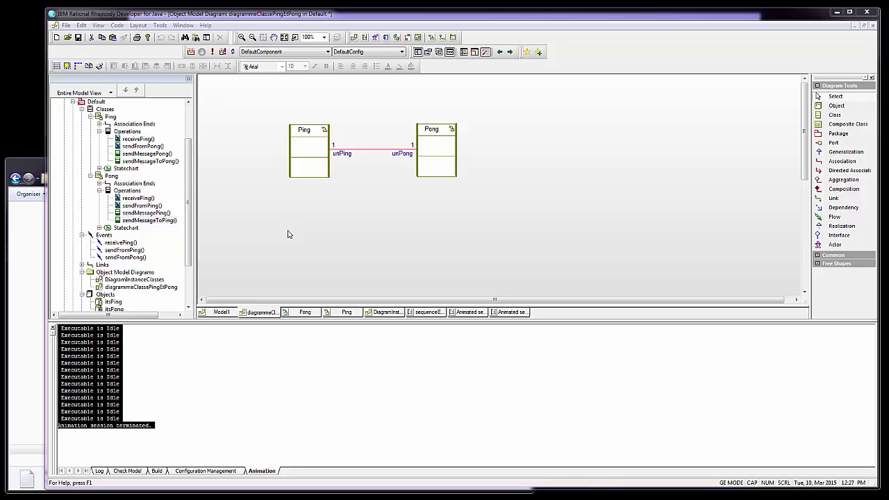
{"action": "left_click", "coordinate": [366, 150]}
{"action": "left_click", "coordinate": [366, 150]}
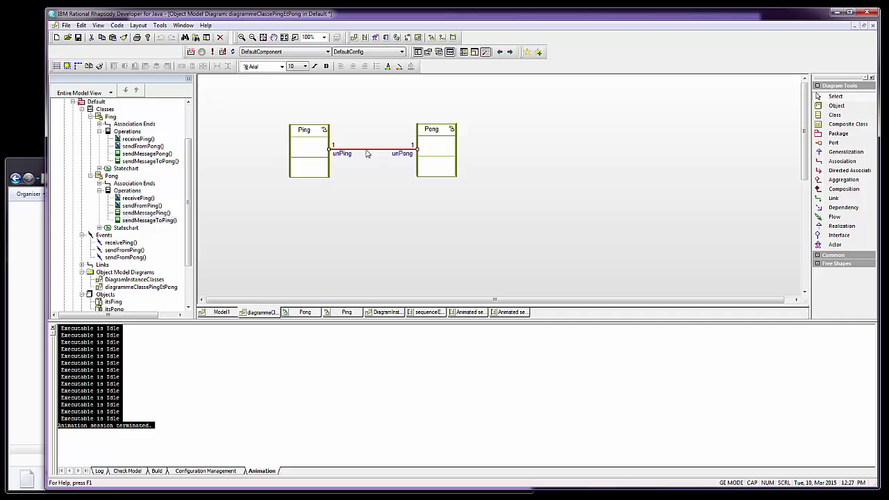
{"action": "right_click", "coordinate": [366, 150]}
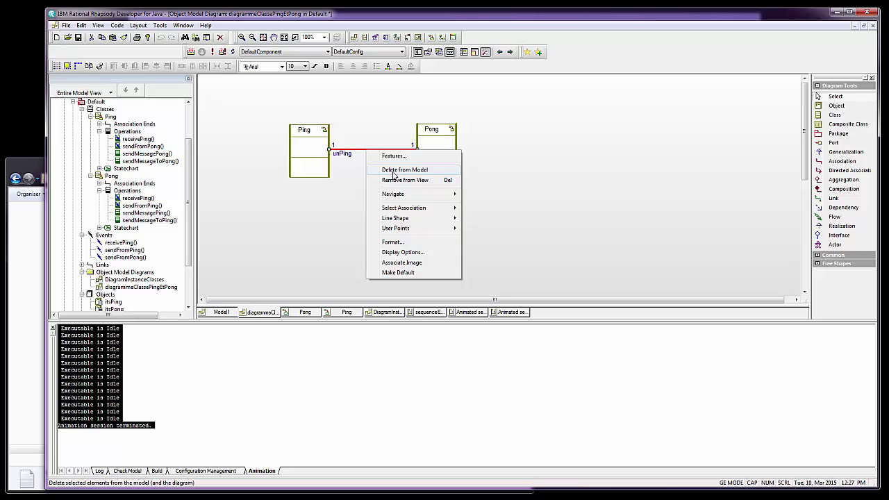
{"action": "left_click", "coordinate": [394, 170]}
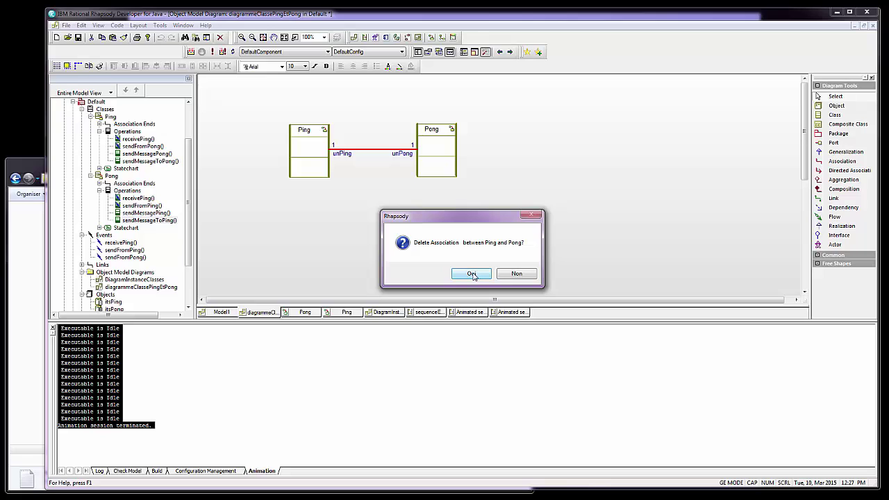
{"action": "left_click", "coordinate": [472, 274]}
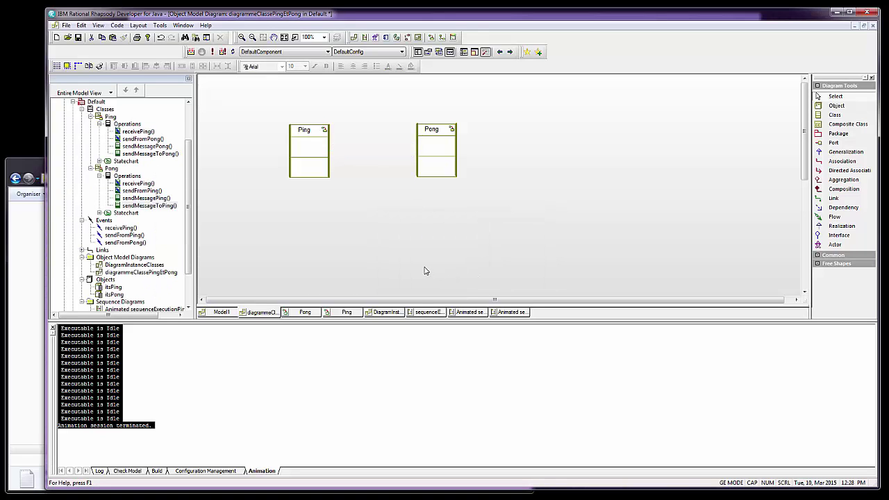
Step: Add a port on the edge of the Ping class that faces Pong
{"action": "left_click", "coordinate": [830, 143]}
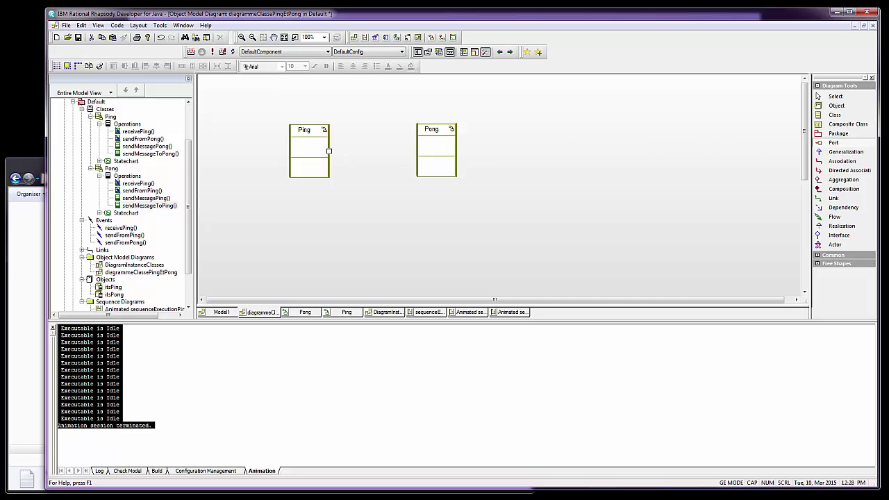
{"action": "left_click", "coordinate": [329, 151]}
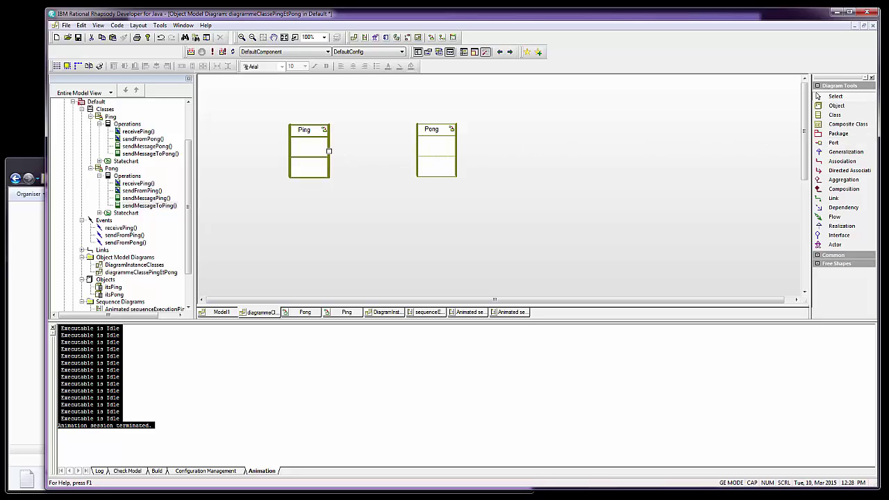
{"action": "left_click", "coordinate": [329, 149]}
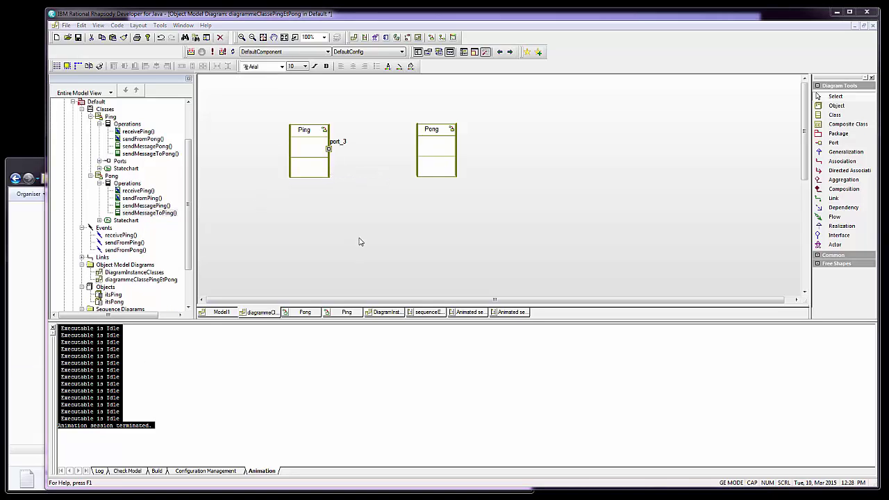
Step: Rename the new port of Ping to portPong
{"action": "double_click", "coordinate": [328, 149]}
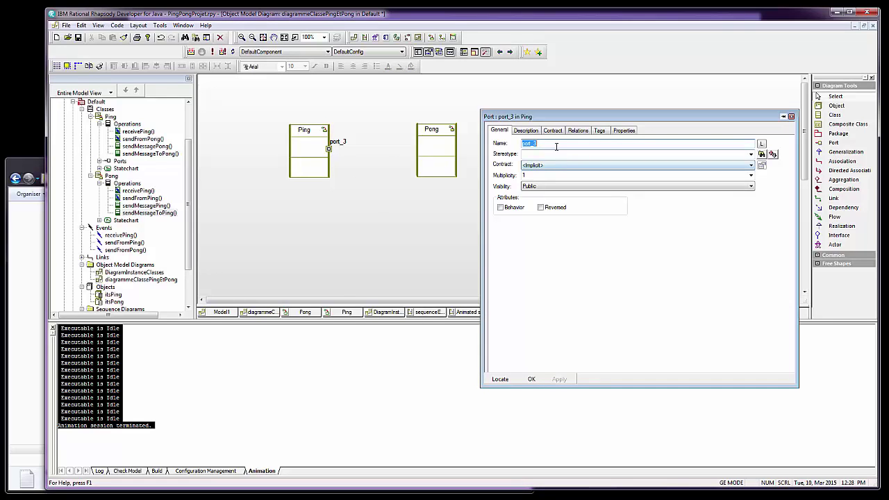
{"action": "left_click", "coordinate": [556, 146]}
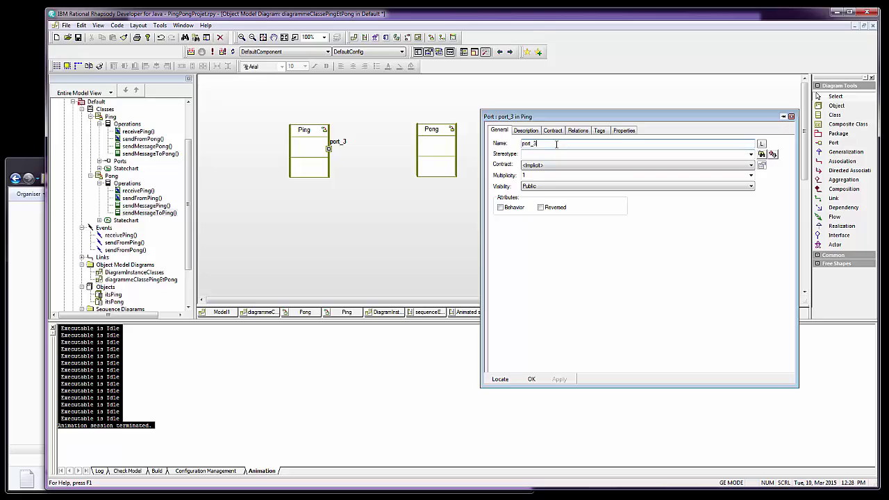
{"action": "key", "text": "BackSpace"}
{"action": "type", "text": "Pong"}
{"action": "left_click", "coordinate": [564, 383]}
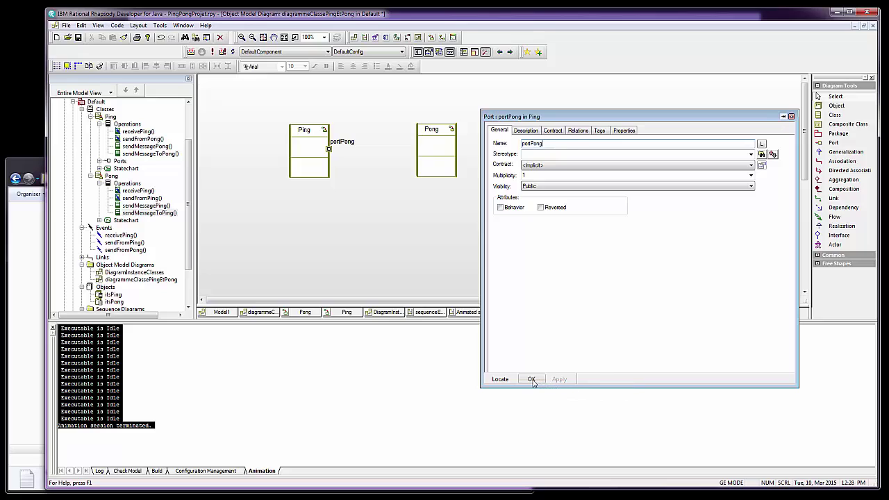
{"action": "left_click", "coordinate": [532, 380]}
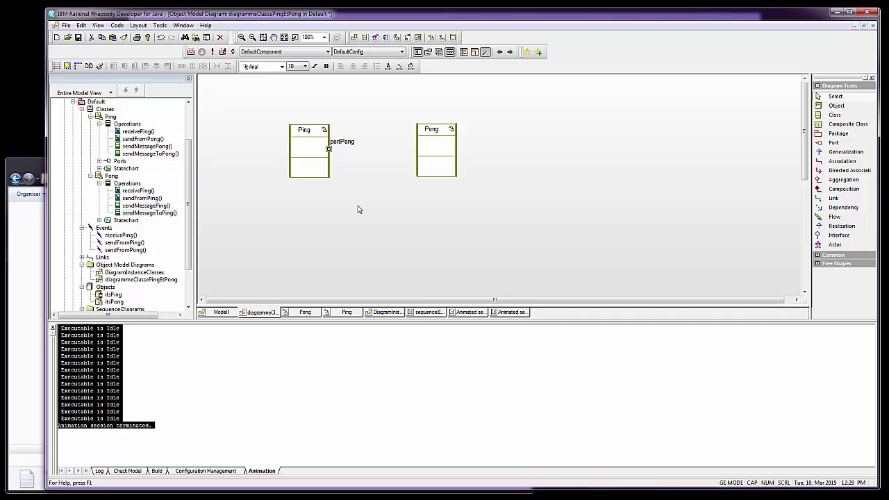
Step: Replace unPong with getPortPong() before the gen call in the implementation of Ping's sendMessagePong operation
{"action": "double_click", "coordinate": [147, 147]}
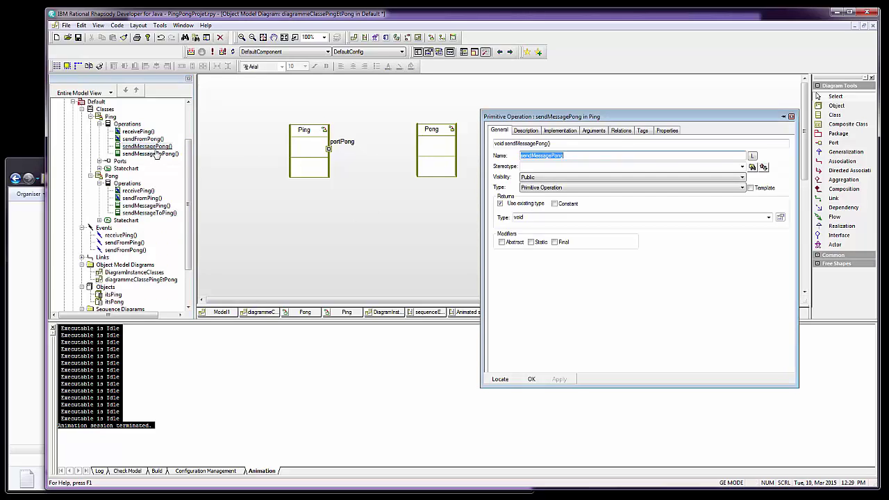
{"action": "left_click", "coordinate": [560, 131]}
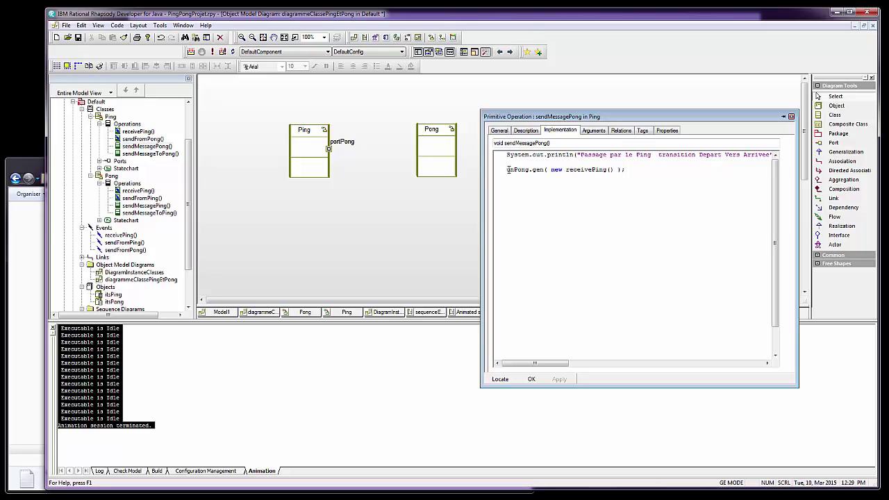
{"action": "left_click_drag", "start_coordinate": [506, 170], "coordinate": [534, 171]}
{"action": "left_click", "coordinate": [533, 173]}
{"action": "key", "text": "shift+Left"}
{"action": "key", "text": "shift+Left"}
{"action": "key", "text": "shift+Left"}
{"action": "key", "text": "shift+Left"}
{"action": "key", "text": "shift+Left"}
{"action": "key", "text": "shift+Left"}
{"action": "type", "text": "getPortPong"}
{"action": "type", "text": "()"}
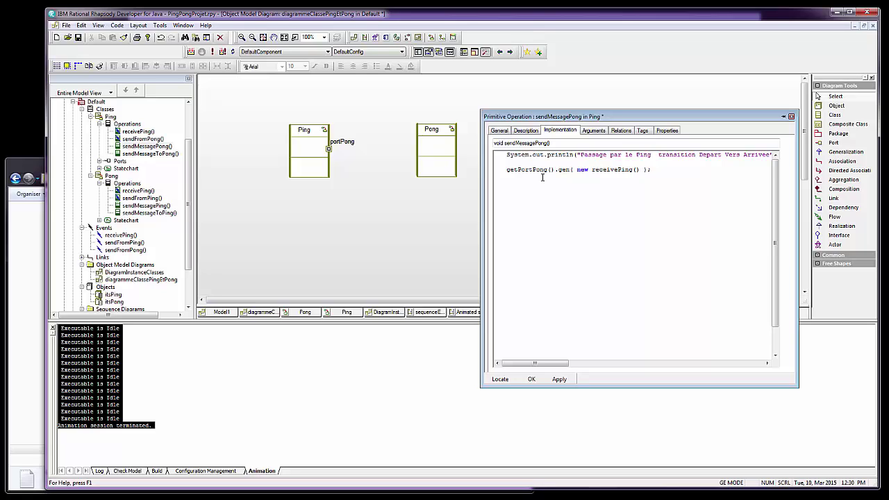
Step: Examine the getPortPong() call and highlight the gen( new receivePing() ) part of the statement
{"action": "key", "text": "Left"}
{"action": "key", "text": "Left"}
{"action": "key", "text": "Left"}
{"action": "key", "text": "Left"}
{"action": "key", "text": "Left"}
{"action": "key", "text": "shift+Left"}
{"action": "key", "text": "Right"}
{"action": "key", "text": "Right"}
{"action": "key", "text": "Right"}
{"action": "key", "text": "Right"}
{"action": "key", "text": "Right"}
{"action": "key", "text": "Right"}
{"action": "key", "text": "Right"}
{"action": "key", "text": "Right"}
{"action": "key", "text": "shift+Right"}
{"action": "key", "text": "shift+Right"}
{"action": "key", "text": "Down"}
{"action": "key", "text": "shift+Right"}
{"action": "key", "text": "shift+Right"}
{"action": "key", "text": "shift+Right"}
{"action": "key", "text": "shift+Right"}
{"action": "key", "text": "shift+Right"}
{"action": "key", "text": "shift+Right"}
{"action": "key", "text": "shift+Right"}
{"action": "key", "text": "shift+Right"}
{"action": "key", "text": "shift+Right"}
{"action": "key", "text": "shift+Right"}
{"action": "key", "text": "shift+Right"}
{"action": "key", "text": "shift+Right"}
{"action": "key", "text": "shift+Right"}
{"action": "key", "text": "shift+Right"}
{"action": "key", "text": "shift+Right"}
{"action": "key", "text": "shift+Right"}
{"action": "key", "text": "shift+Right"}
{"action": "key", "text": "shift+Right"}
{"action": "key", "text": "shift+Right"}
{"action": "key", "text": "shift+Right"}
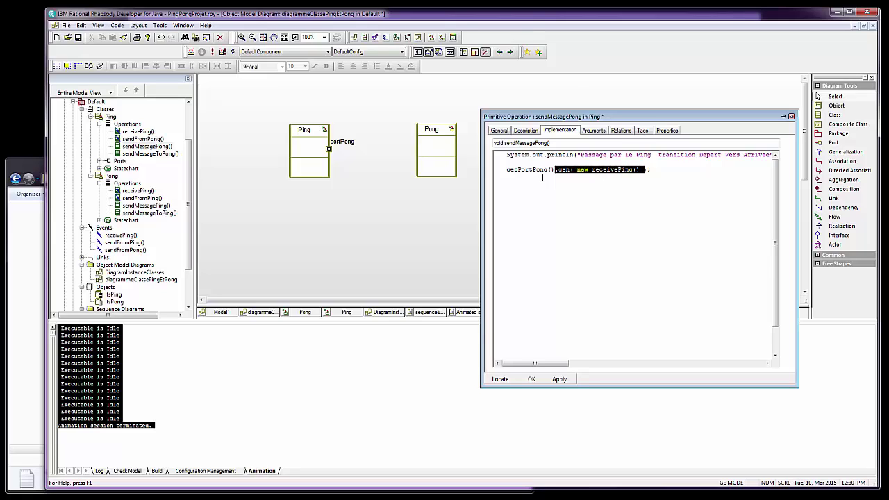
{"action": "key", "text": "Right"}
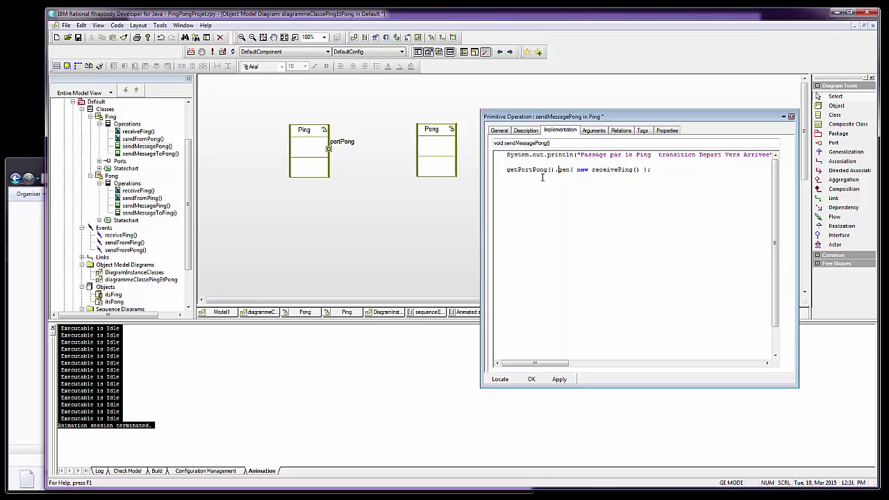
Step: Copy getPortPong() from the sendMessagePong implementation, and apply and close the operation's features
{"action": "key", "text": "shift+Left"}
{"action": "key", "text": "shift+Left"}
{"action": "key", "text": "shift+Left"}
{"action": "key", "text": "shift+Left"}
{"action": "key", "text": "shift+Left"}
{"action": "key", "text": "shift+Left"}
{"action": "key", "text": "shift+Left"}
{"action": "key", "text": "shift+Left"}
{"action": "key", "text": "shift+Left"}
{"action": "key", "text": "shift+Left"}
{"action": "key", "text": "shift+Left"}
{"action": "key", "text": "shift+Left"}
{"action": "key", "text": "shift+Left"}
{"action": "key", "text": "ctrl+c"}
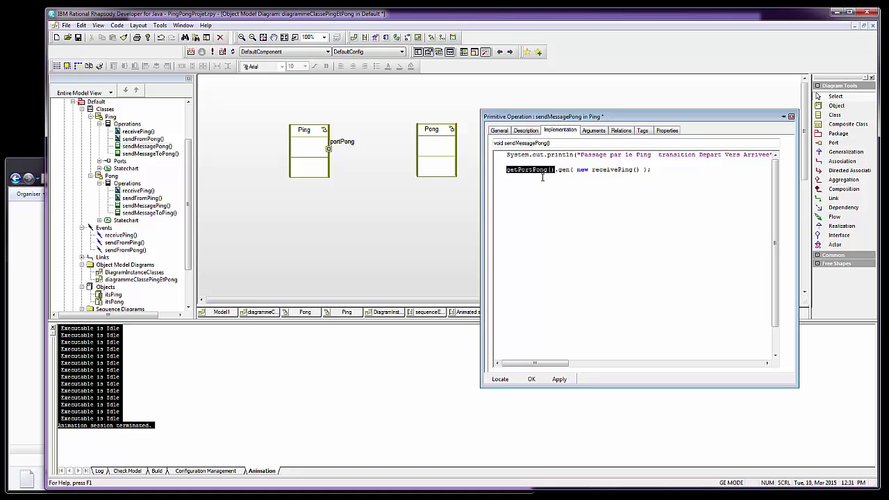
{"action": "left_click", "coordinate": [559, 380]}
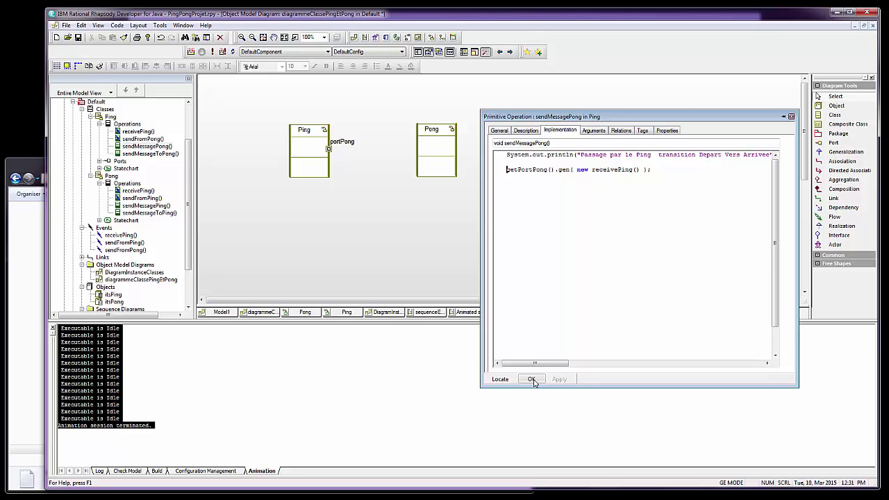
{"action": "left_click", "coordinate": [532, 380]}
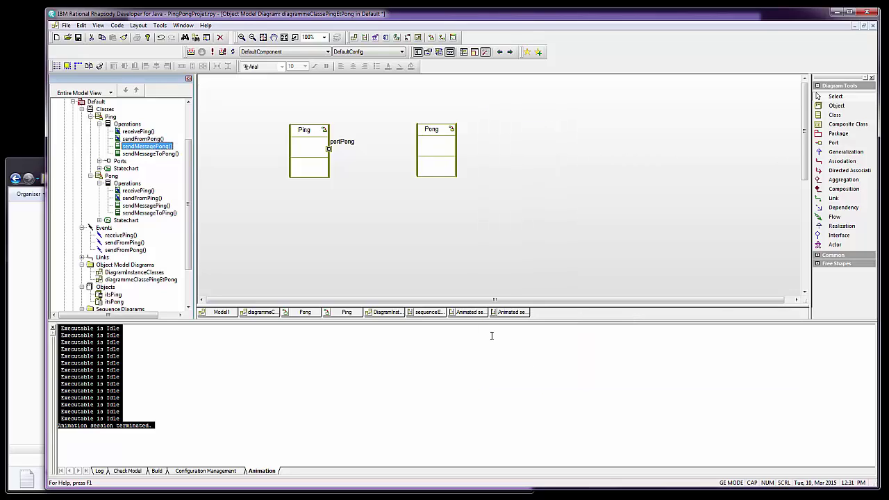
Step: Replace unPong with the copied getPortPong() in the implementation of Ping's sendMessageToPong operation, and apply and close its features
{"action": "double_click", "coordinate": [148, 154]}
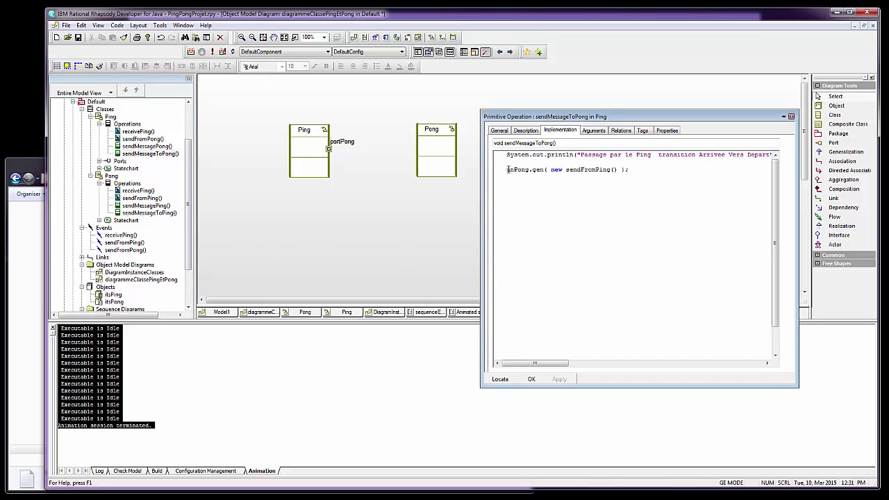
{"action": "left_click_drag", "start_coordinate": [507, 170], "coordinate": [529, 170]}
{"action": "key", "text": "ctrl+v"}
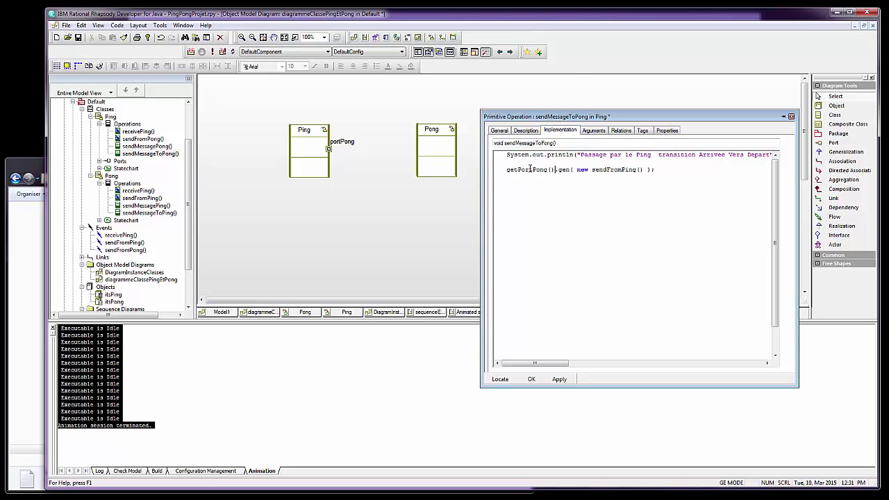
{"action": "left_click", "coordinate": [553, 380]}
{"action": "left_click", "coordinate": [531, 379]}
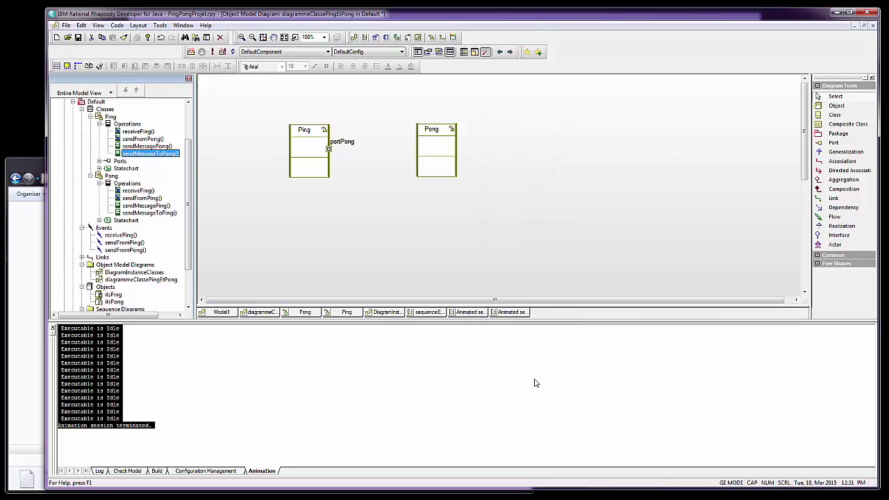
Step: Add a port to the Pong class on the edge facing Ping in the diagrammeClassePingEtPong diagram
{"action": "left_click", "coordinate": [361, 225]}
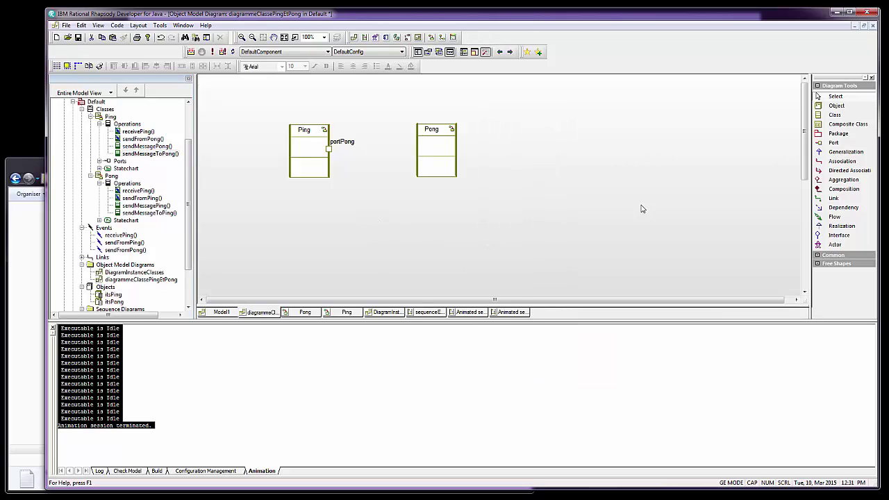
{"action": "left_click", "coordinate": [833, 143]}
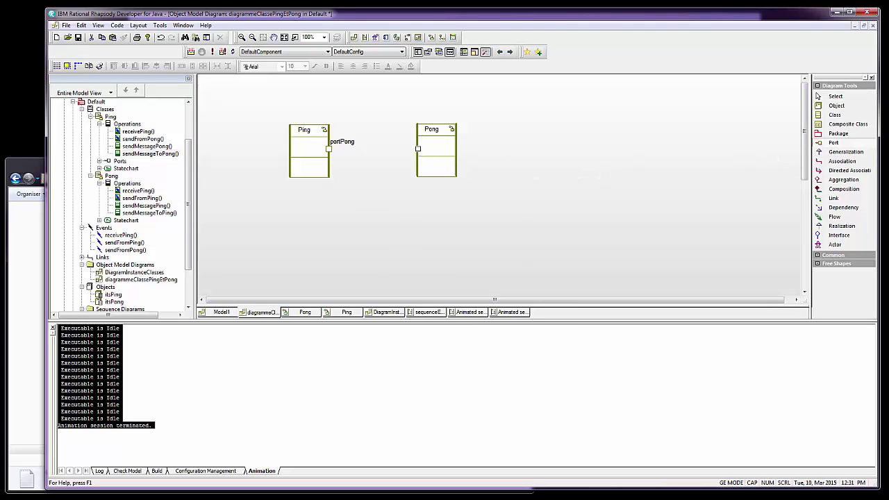
{"action": "left_click", "coordinate": [417, 148]}
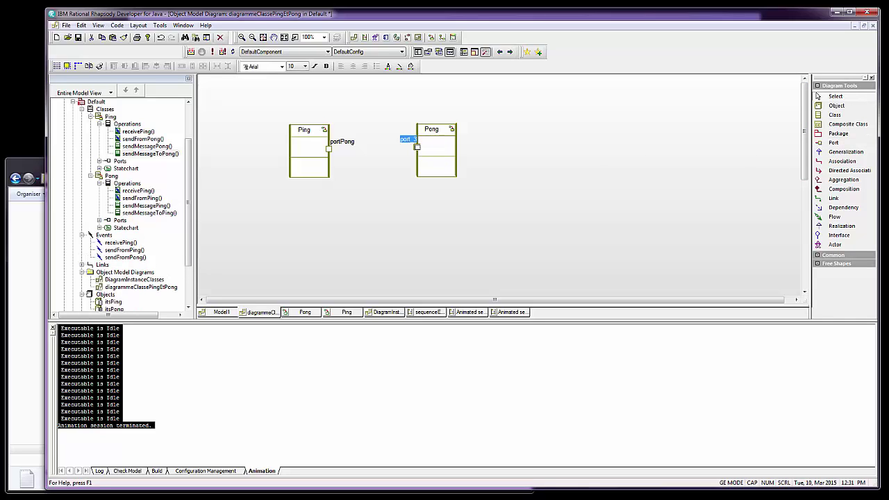
Step: Rename the new port of Pong to portPing and apply the change
{"action": "double_click", "coordinate": [417, 148]}
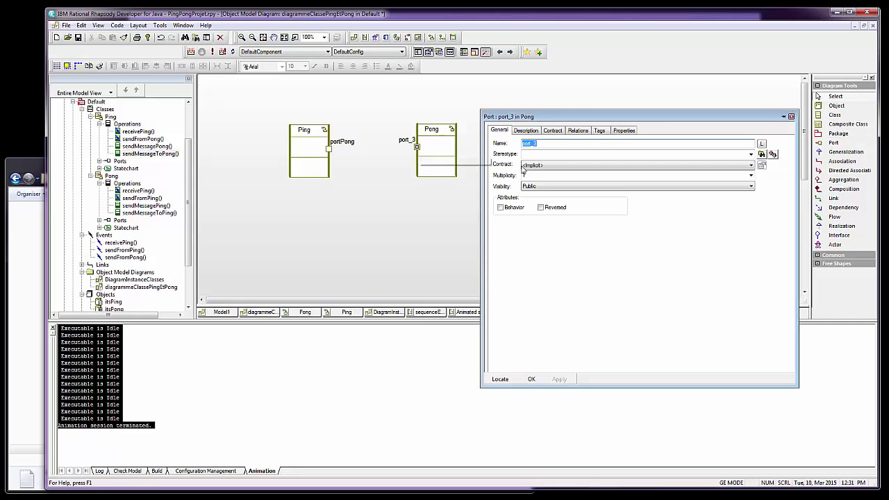
{"action": "left_click", "coordinate": [553, 145]}
{"action": "key", "text": "BackSpace"}
{"action": "key", "text": "BackSpace"}
{"action": "type", "text": "Ping"}
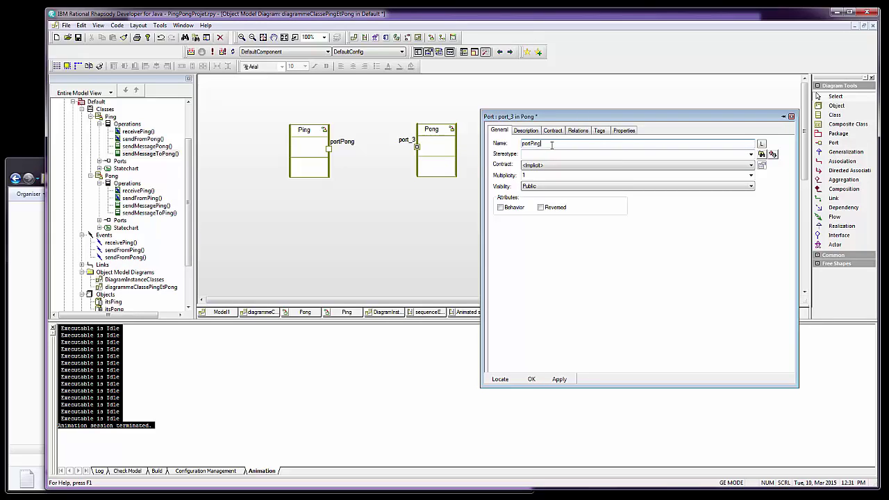
{"action": "left_click", "coordinate": [556, 379]}
{"action": "left_click", "coordinate": [533, 381]}
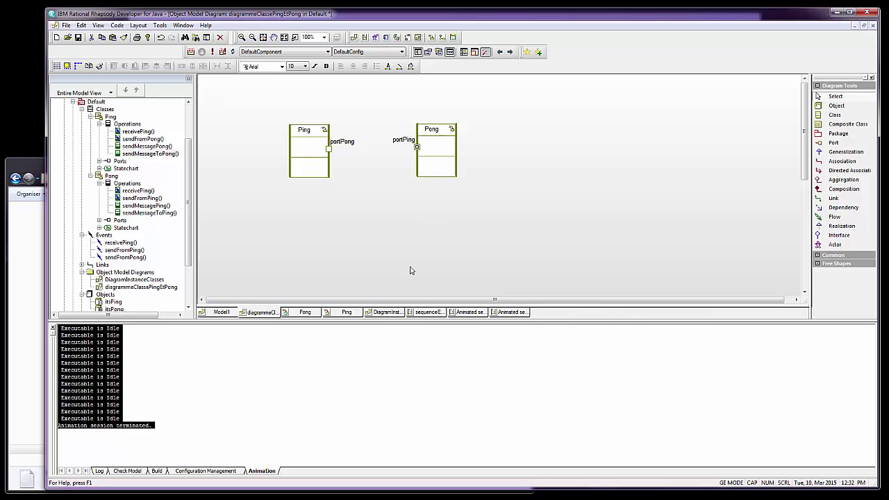
Step: Delete the existing link between itsPing and itsPong from the model through the DiagramInstanceClasses diagram
{"action": "left_click", "coordinate": [383, 313]}
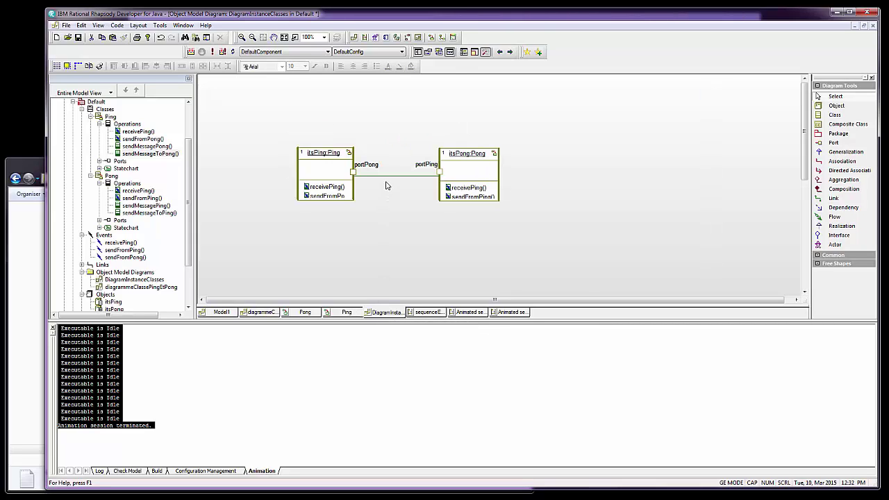
{"action": "left_click_drag", "start_coordinate": [389, 175], "coordinate": [387, 192]}
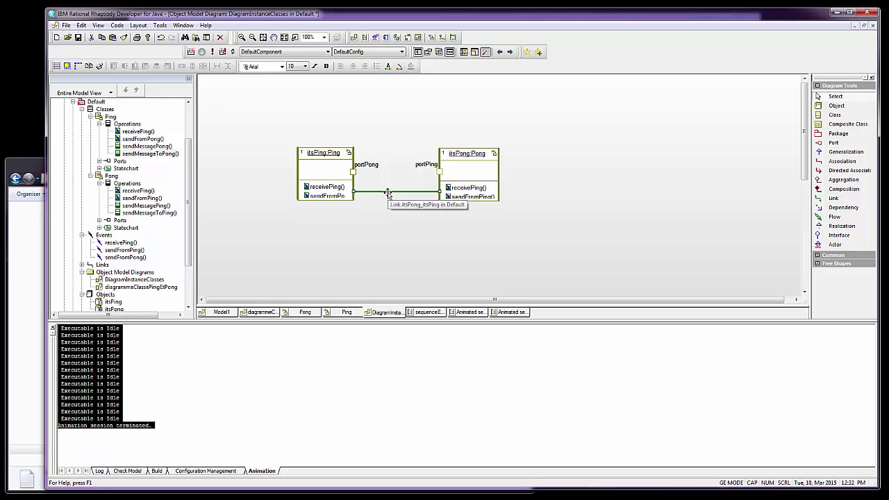
{"action": "right_click", "coordinate": [387, 193]}
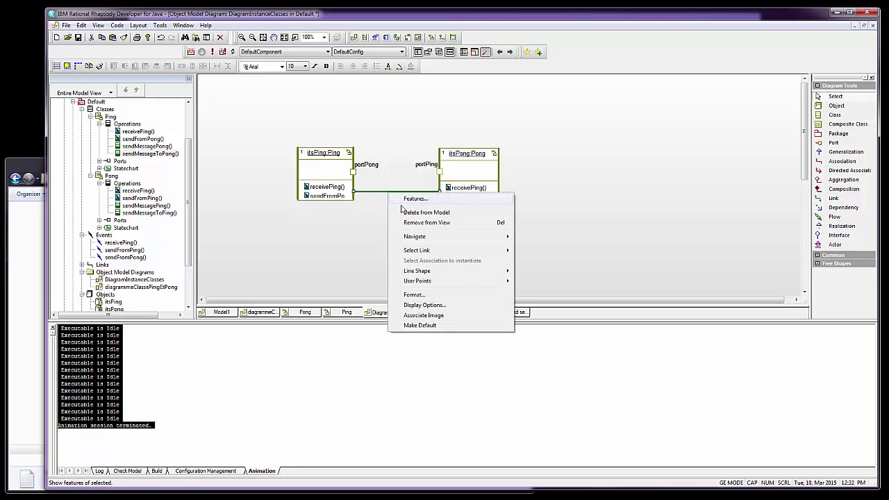
{"action": "left_click", "coordinate": [409, 214]}
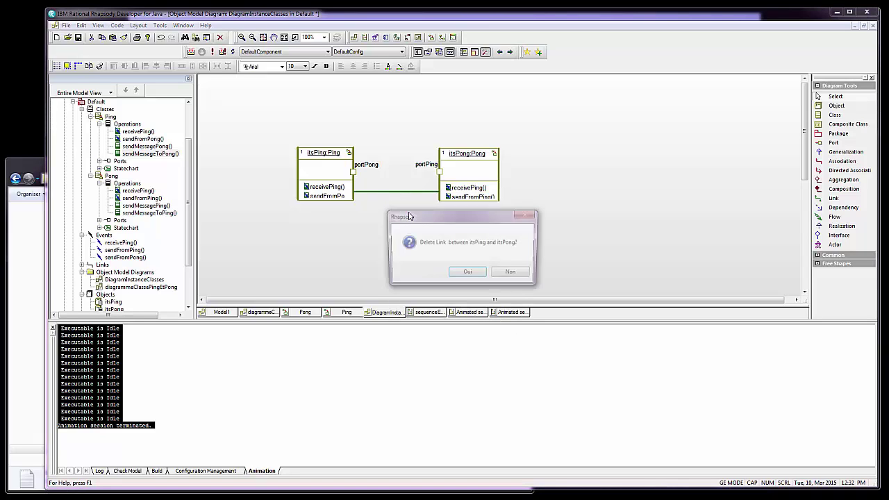
{"action": "left_click", "coordinate": [466, 274]}
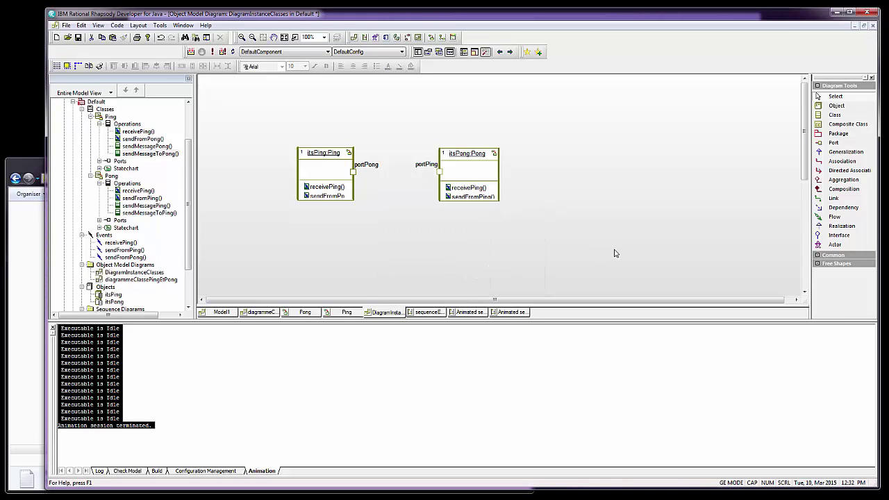
Step: Draw a link from the portPong port of itsPing to the portPing port of itsPong
{"action": "left_click", "coordinate": [829, 200]}
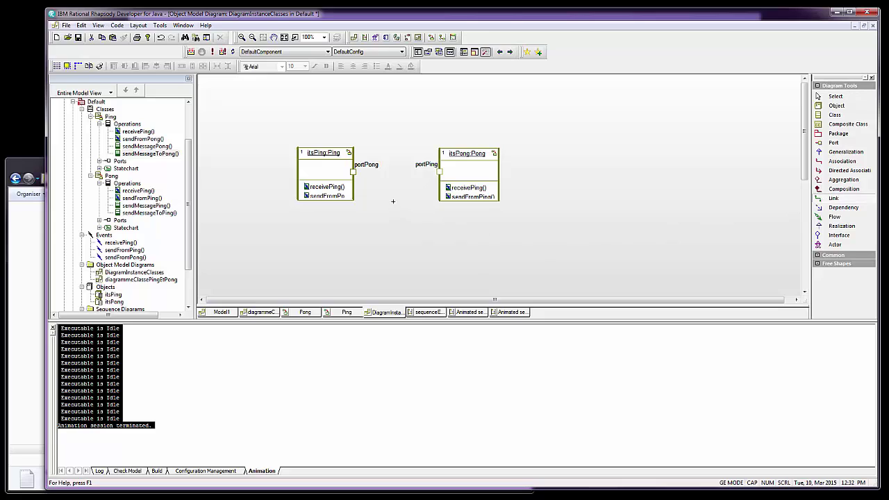
{"action": "left_click", "coordinate": [353, 172]}
{"action": "left_click", "coordinate": [438, 172]}
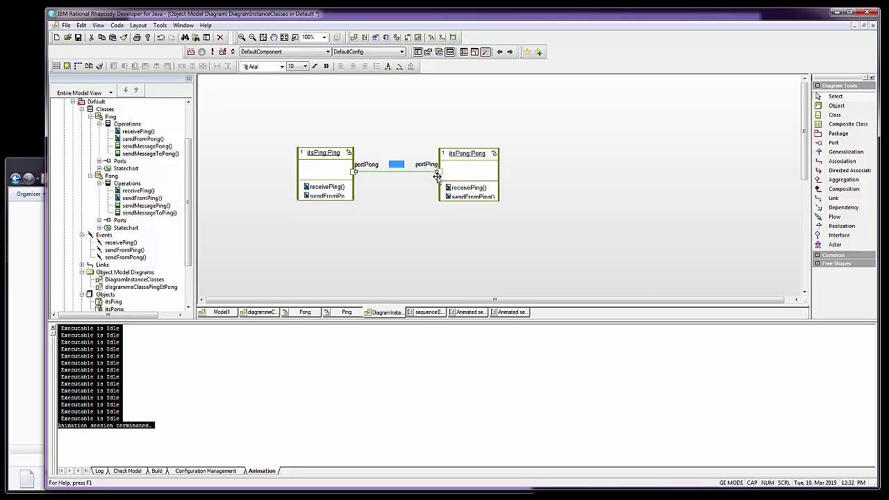
{"action": "left_click", "coordinate": [408, 219]}
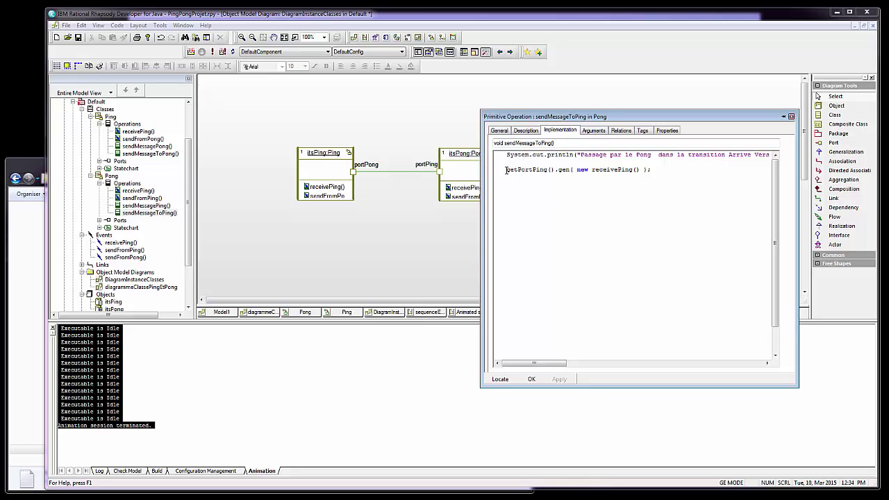
Step: Examine the getPortPing() call in the implementation of Pong's sendMessageToPing operation and close its features
{"action": "left_click_drag", "start_coordinate": [506, 170], "coordinate": [560, 169]}
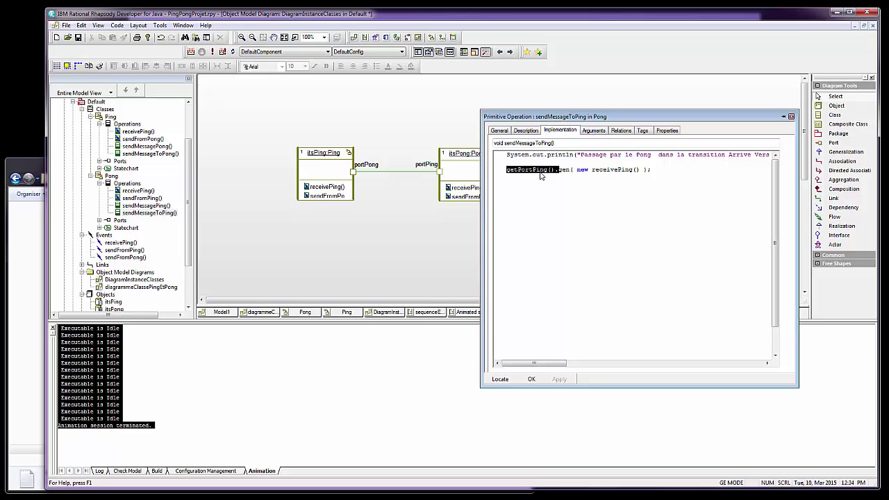
{"action": "left_click", "coordinate": [532, 380]}
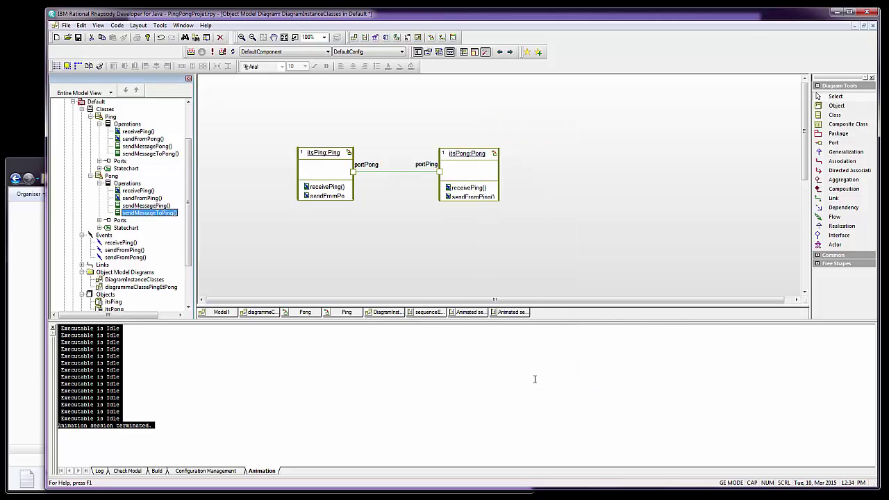
Step: Show the animated sequenceExecutionPingPong_1 diagram, generate, build and run the project, and move the console window clear of the diagram
{"action": "left_click", "coordinate": [505, 313]}
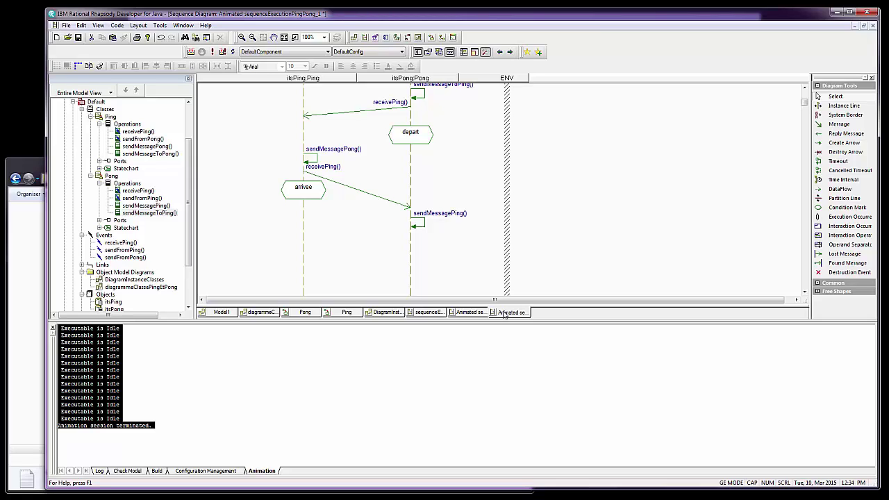
{"action": "left_click", "coordinate": [222, 52]}
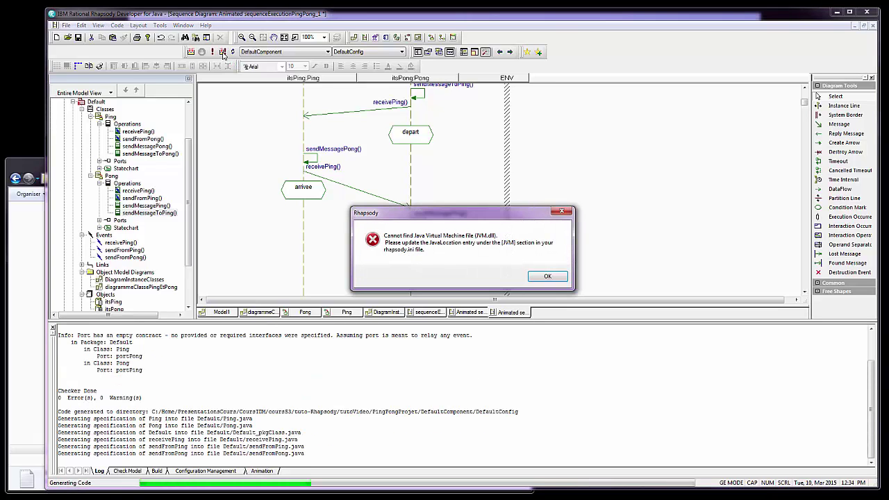
{"action": "left_click", "coordinate": [547, 278]}
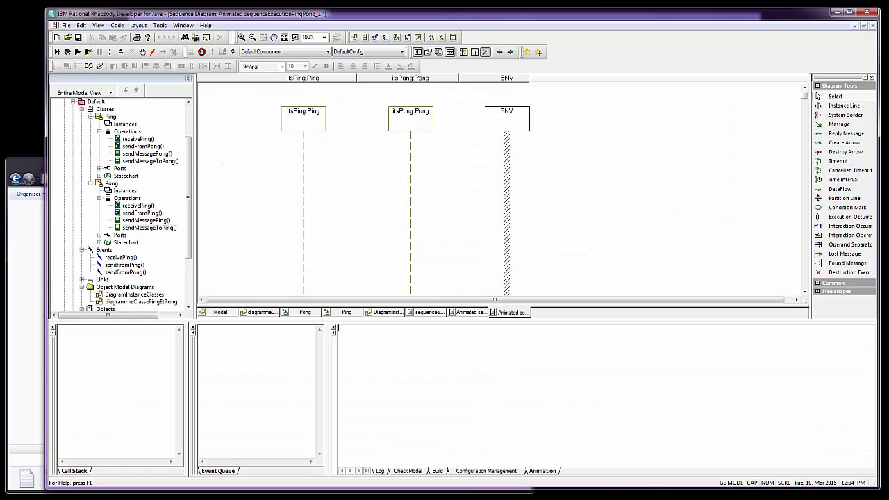
{"action": "left_click_drag", "start_coordinate": [396, 222], "coordinate": [678, 256]}
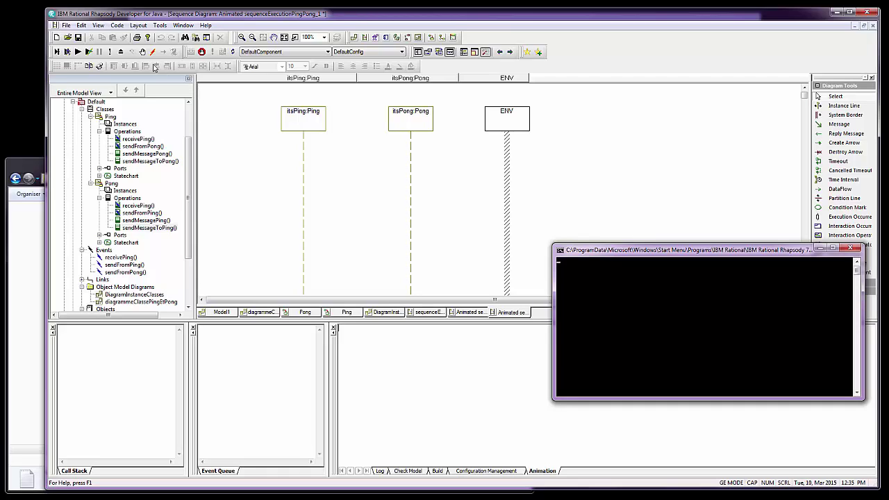
Step: Run the animation until idle, generate the receivePing event on itsPing from the event history, and stop the session
{"action": "left_click", "coordinate": [77, 52]}
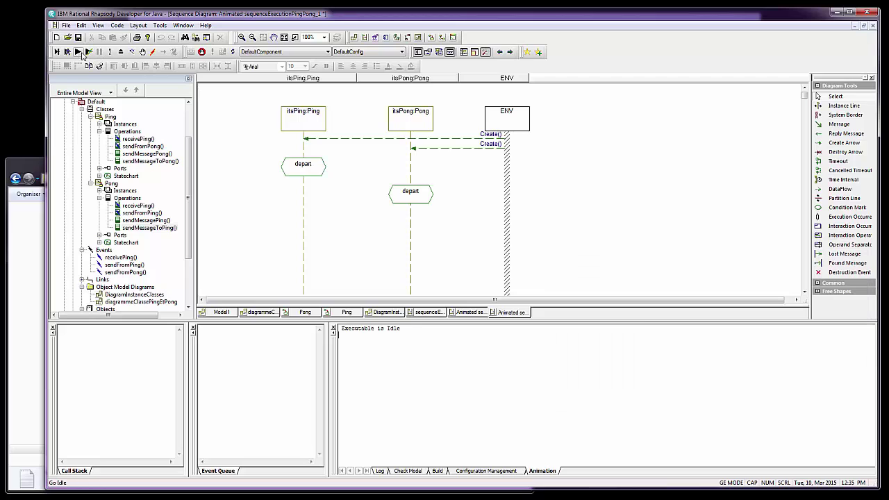
{"action": "left_click", "coordinate": [152, 57]}
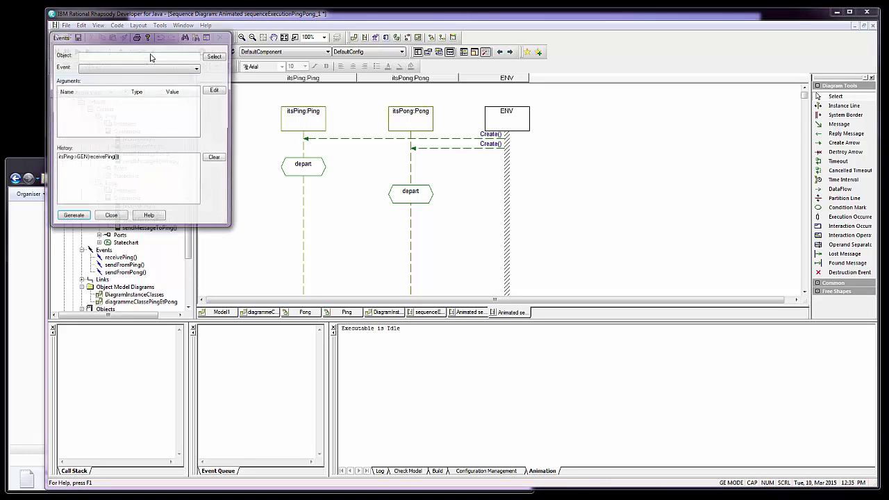
{"action": "double_click", "coordinate": [98, 158]}
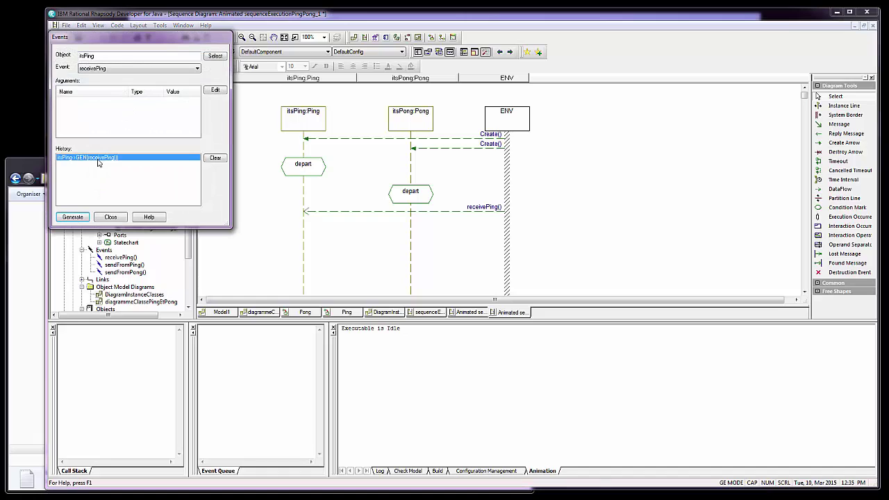
{"action": "left_click", "coordinate": [109, 217]}
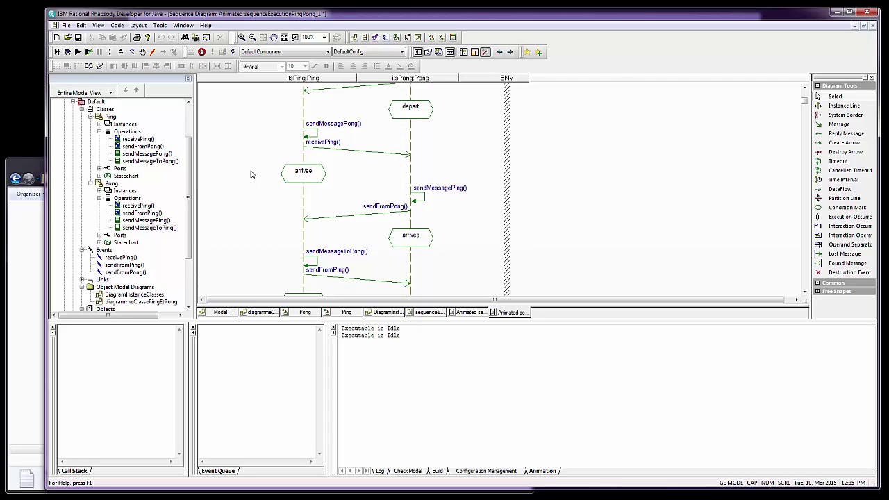
{"action": "left_click", "coordinate": [202, 52]}
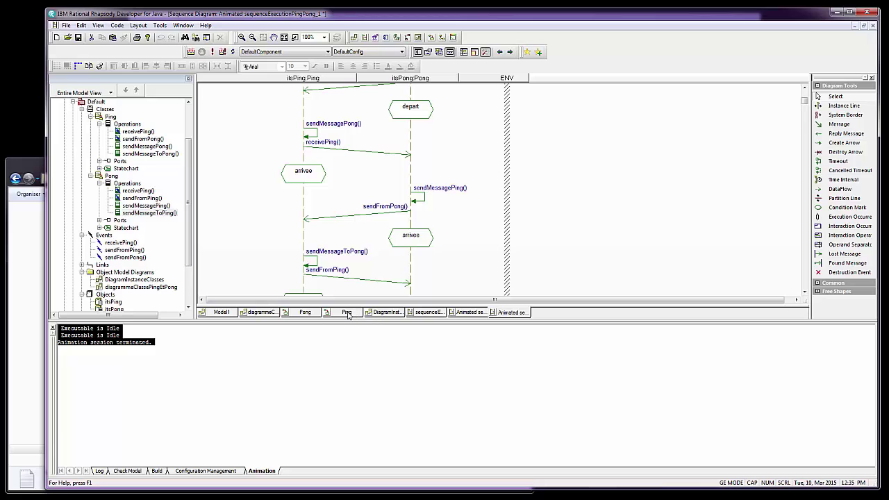
Step: Review the class ports, the getPortPong().gen( new sendFromPing() ) statement in Ping's sendMessageToPong operation, and the port link in DiagramInstanceClasses
{"action": "left_click", "coordinate": [262, 316]}
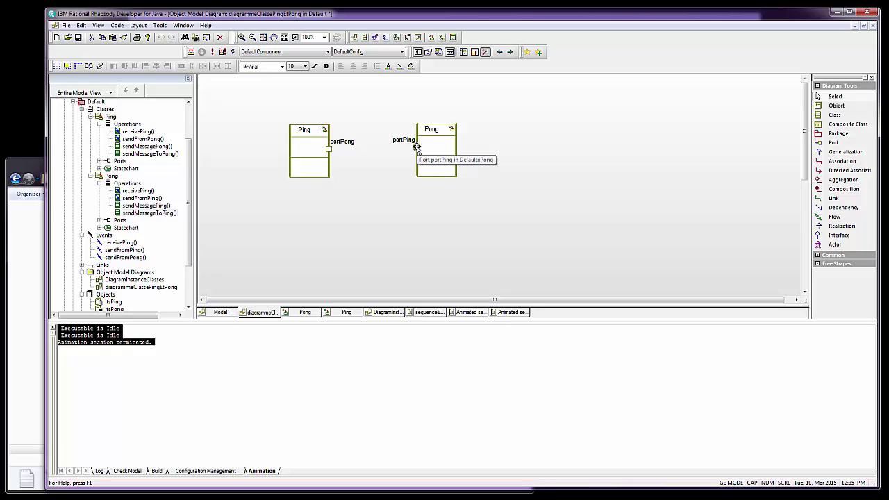
{"action": "double_click", "coordinate": [140, 154]}
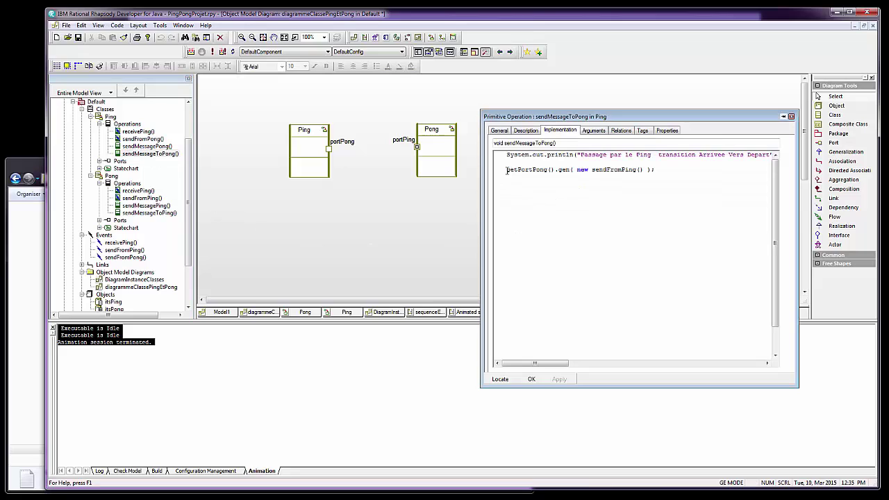
{"action": "left_click_drag", "start_coordinate": [507, 170], "coordinate": [558, 167]}
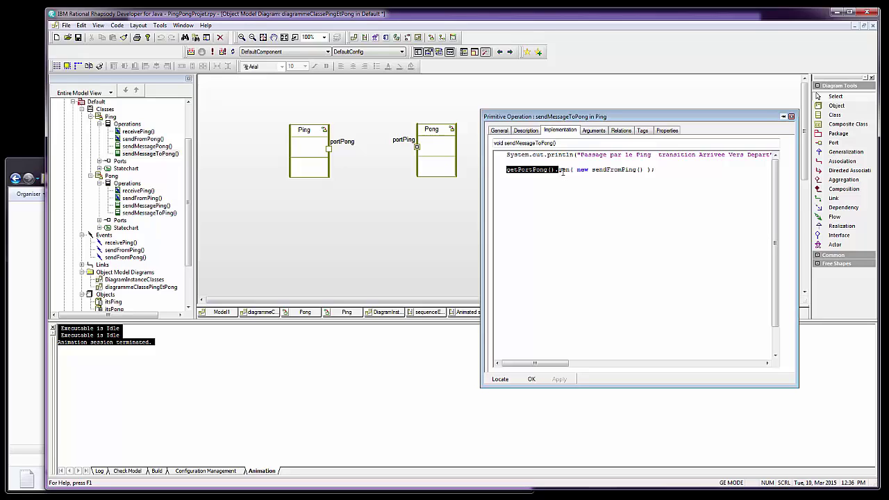
{"action": "left_click", "coordinate": [561, 169]}
{"action": "left_click_drag", "start_coordinate": [641, 169], "coordinate": [653, 168]}
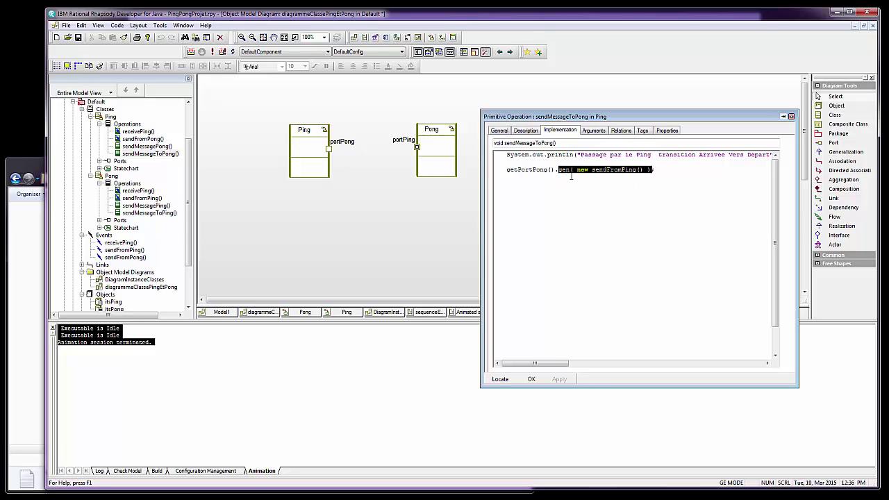
{"action": "left_click", "coordinate": [532, 379]}
{"action": "left_click", "coordinate": [381, 313]}
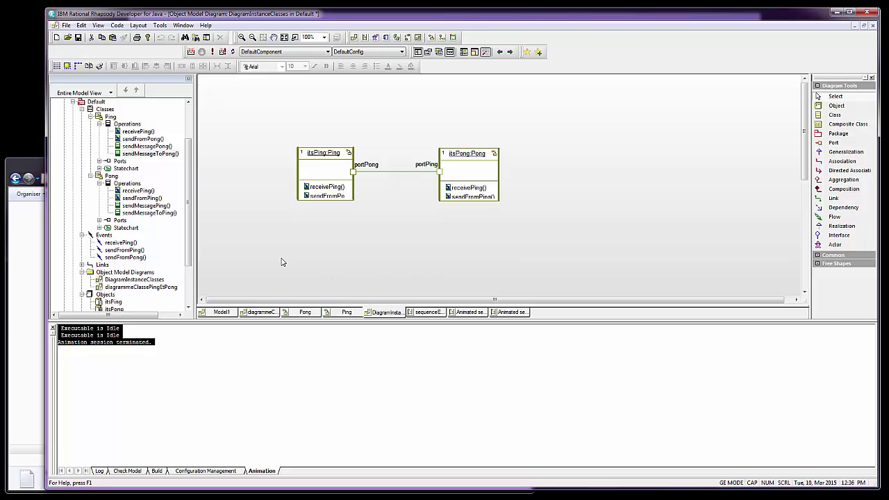
Step: Save the project together with the Animated sequenceExecutionPingPong_1 diagram
{"action": "left_click", "coordinate": [501, 312]}
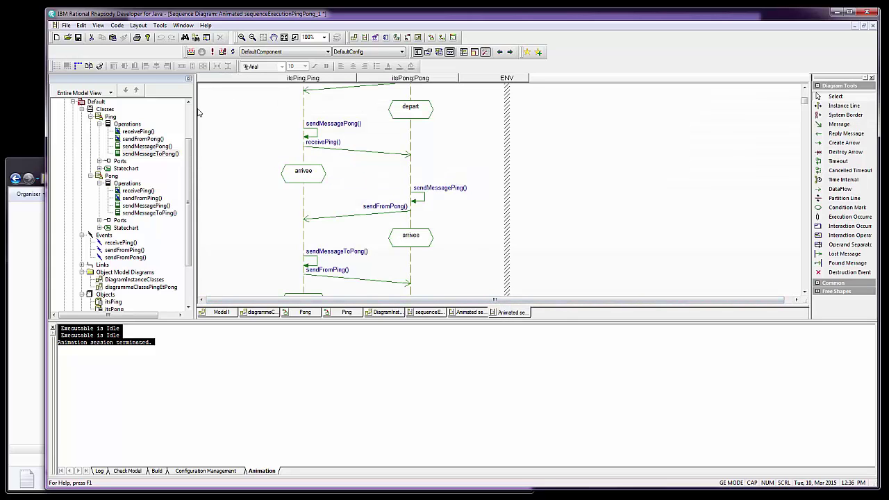
{"action": "left_click", "coordinate": [79, 39]}
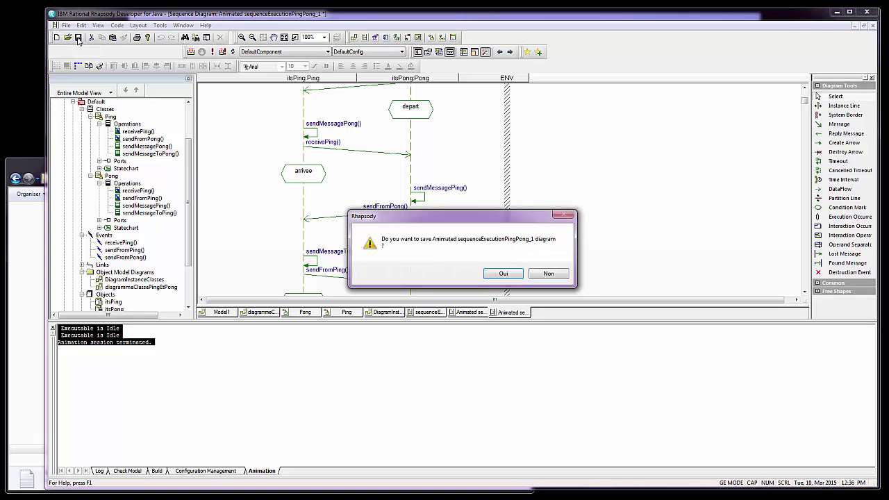
{"action": "left_click", "coordinate": [514, 275]}
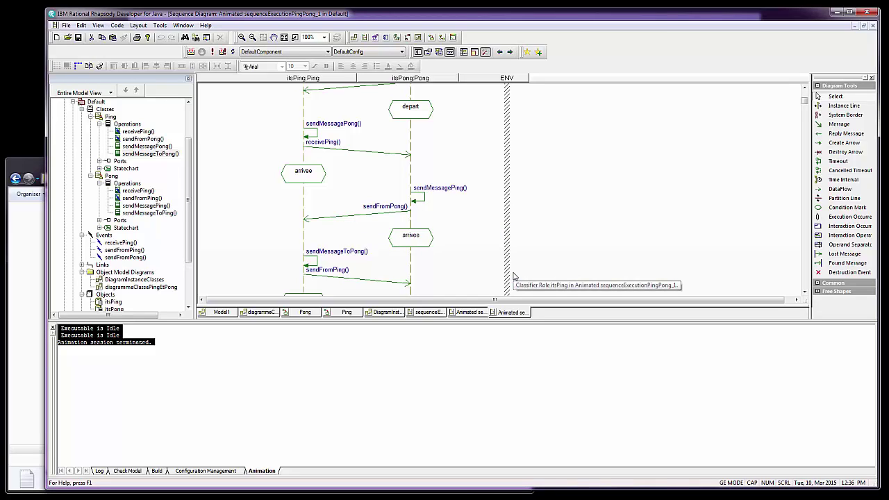